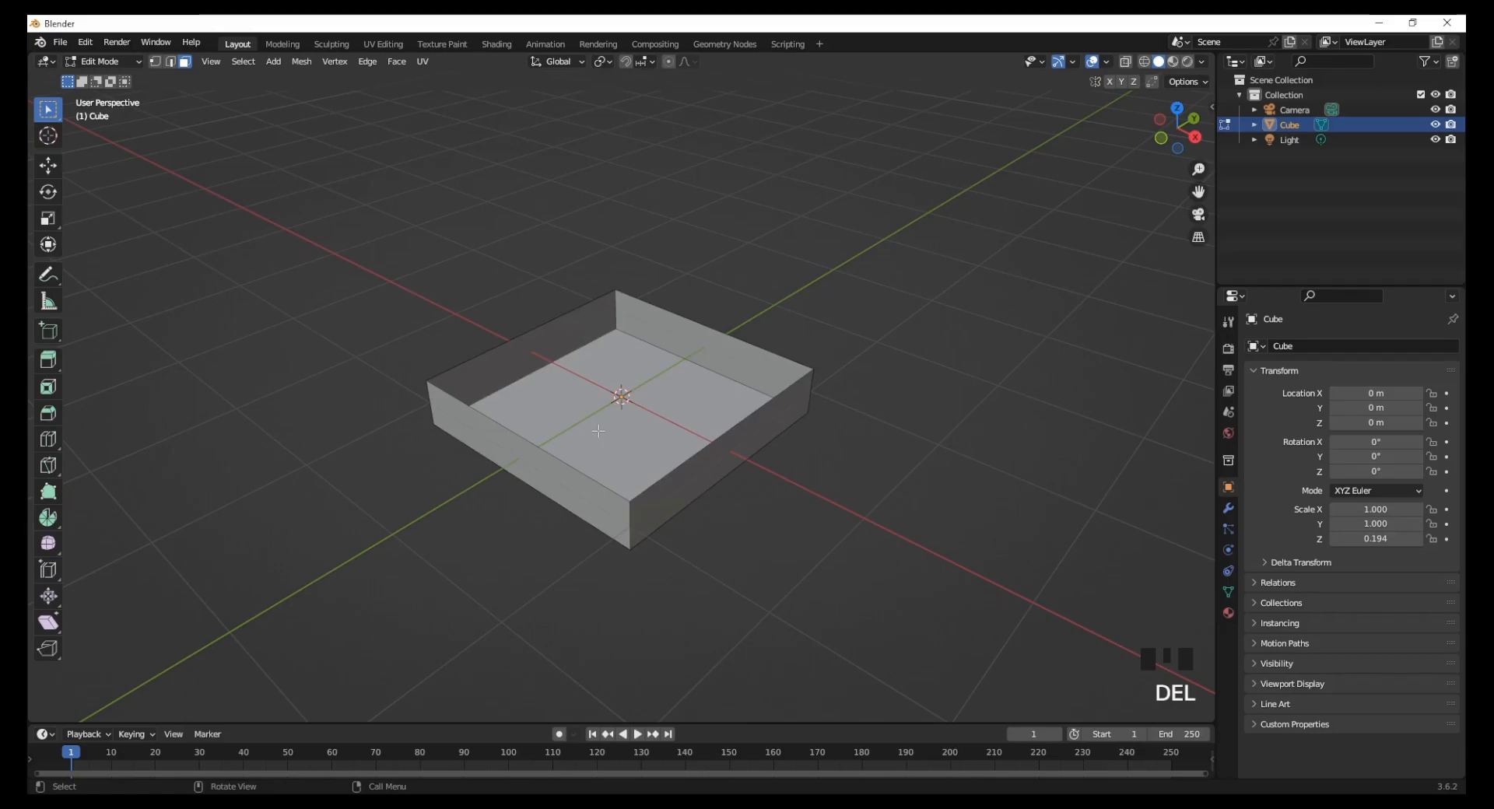
Step: Leave mesh editing, give the open tray a Solidify modifier with 0.08 m thickness, and apply it
{"action": "key", "text": "Tab"}
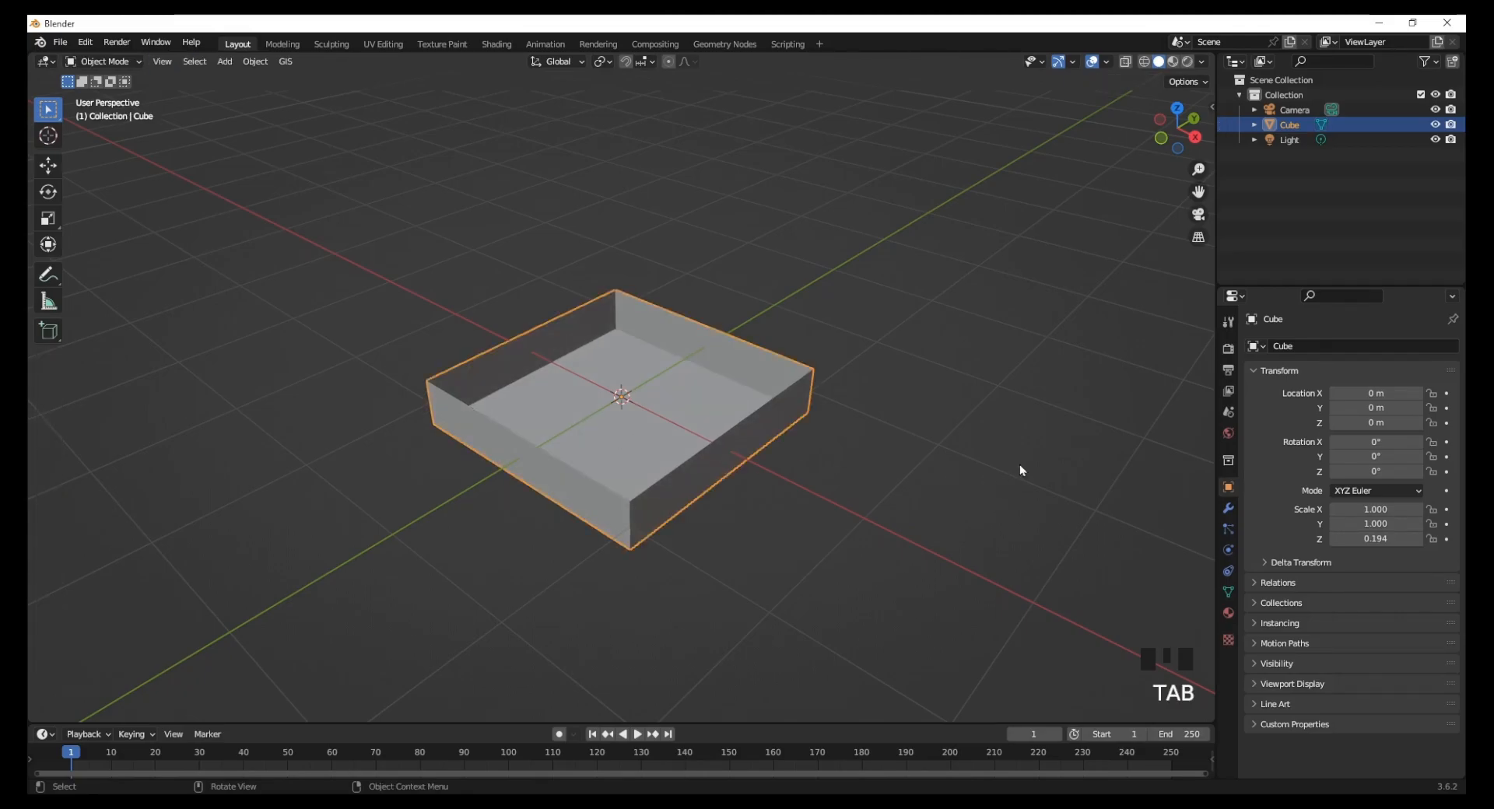
{"action": "left_click", "coordinate": [1228, 508]}
{"action": "left_click", "coordinate": [1307, 346]}
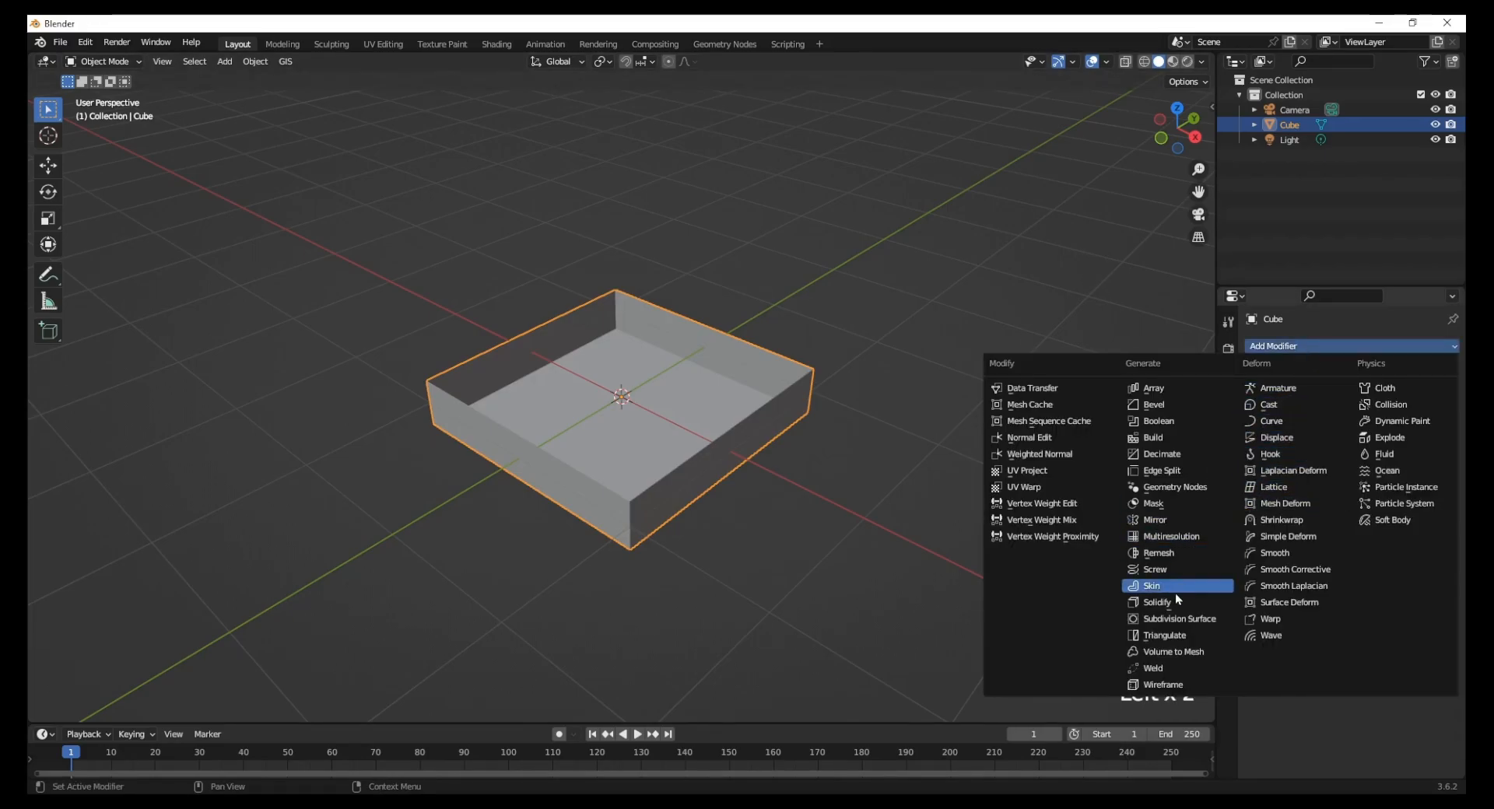
{"action": "left_click", "coordinate": [1157, 602]}
{"action": "left_click", "coordinate": [1359, 412]}
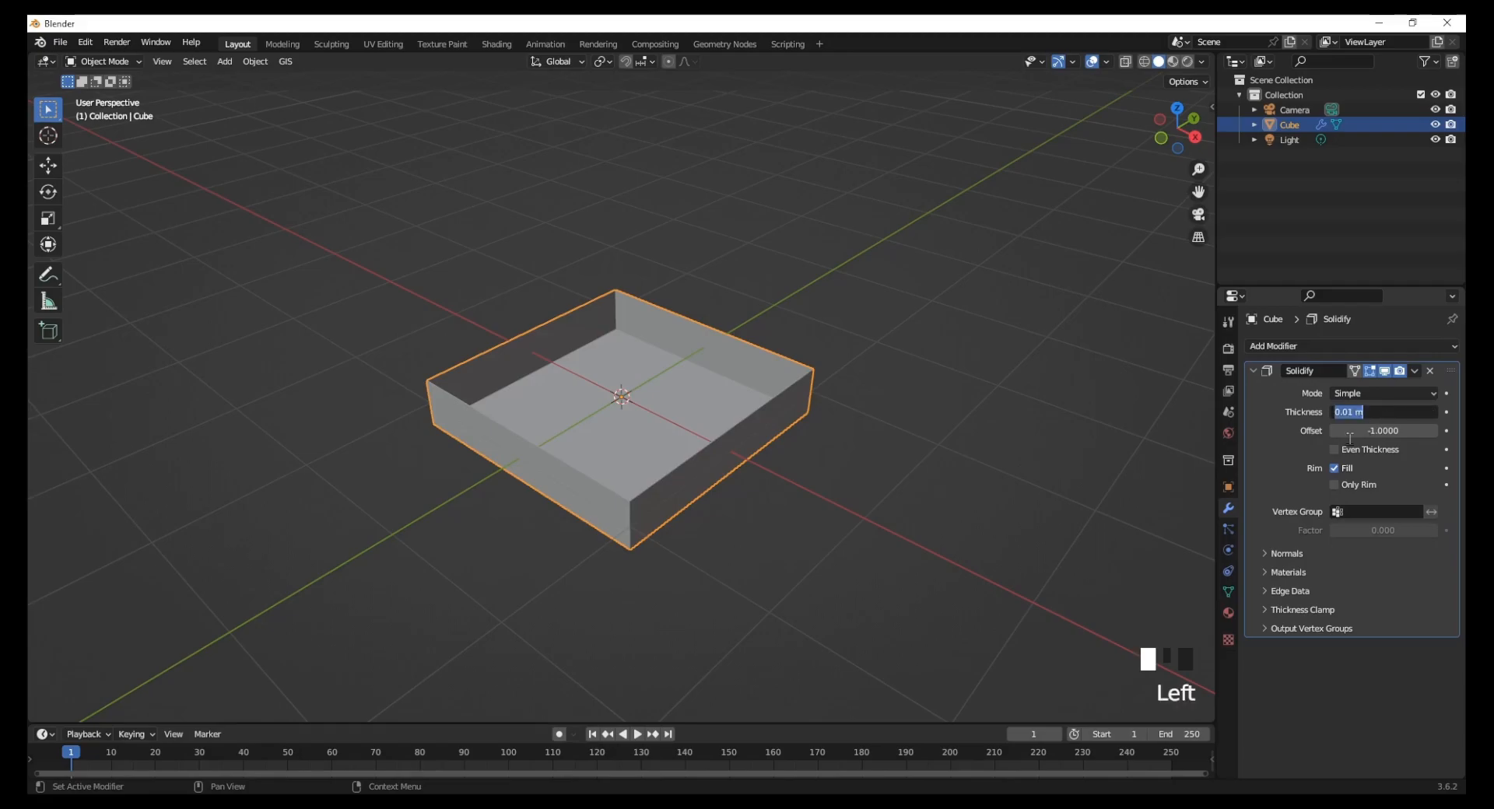
{"action": "type", "text": "0.08"}
{"action": "key", "text": "Return"}
{"action": "middle_click_drag", "start_coordinate": [600, 567], "coordinate": [620, 573]}
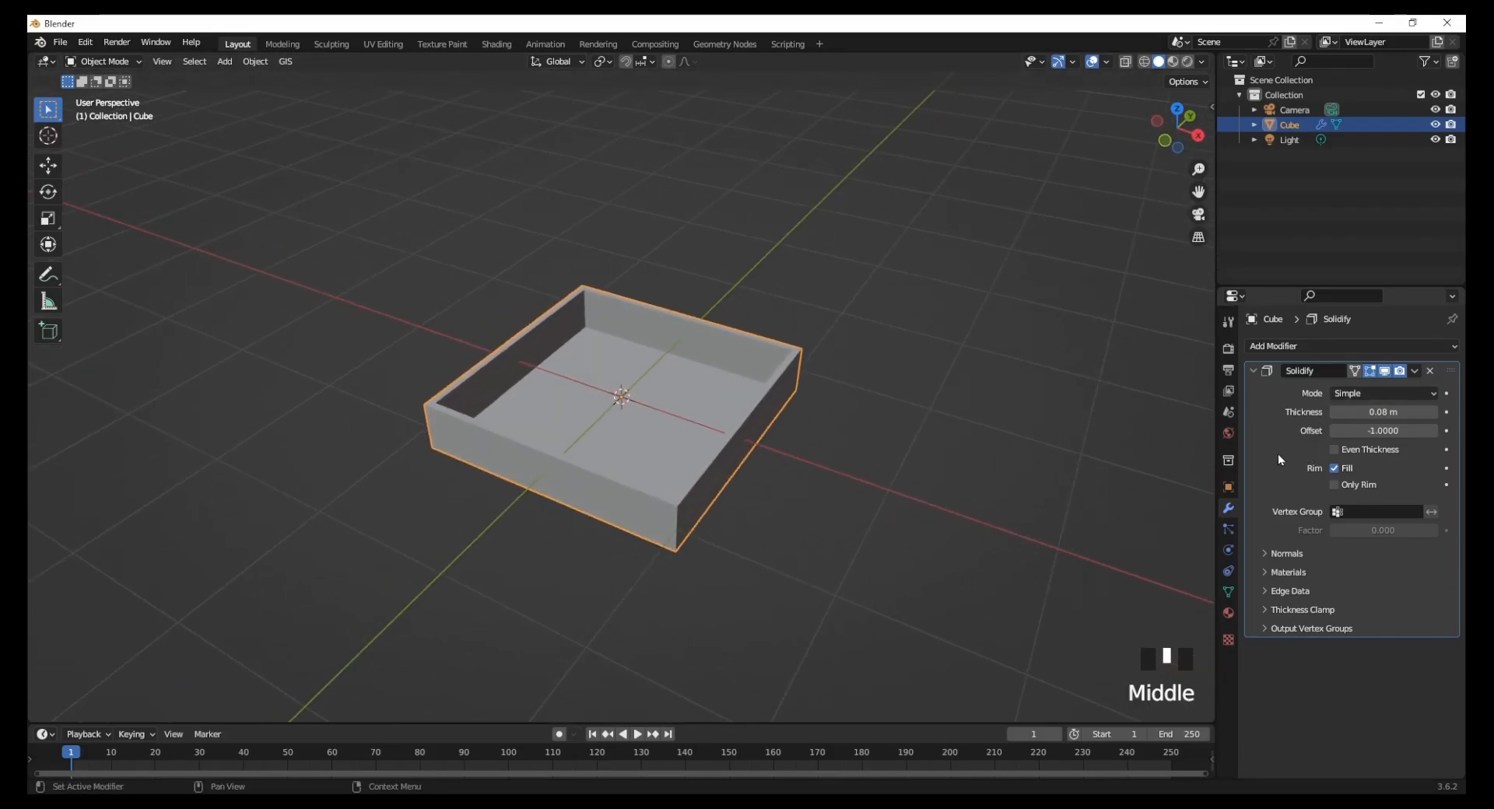
{"action": "key", "text": "ctrl+a"}
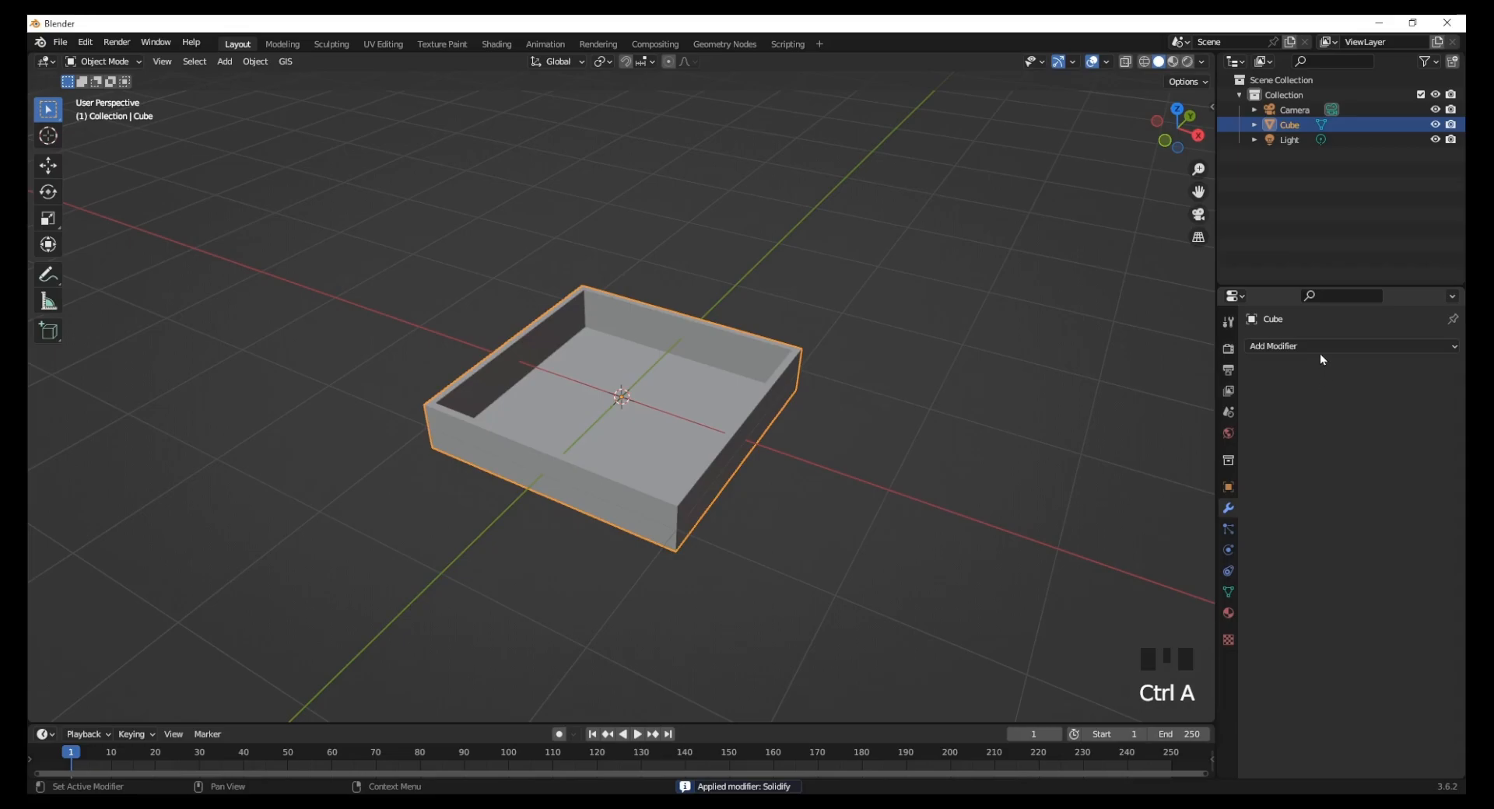
Step: Make the tray a fluid effector of type Collision, with 2 sampling substeps and Is Planar enabled
{"action": "left_click", "coordinate": [1228, 550]}
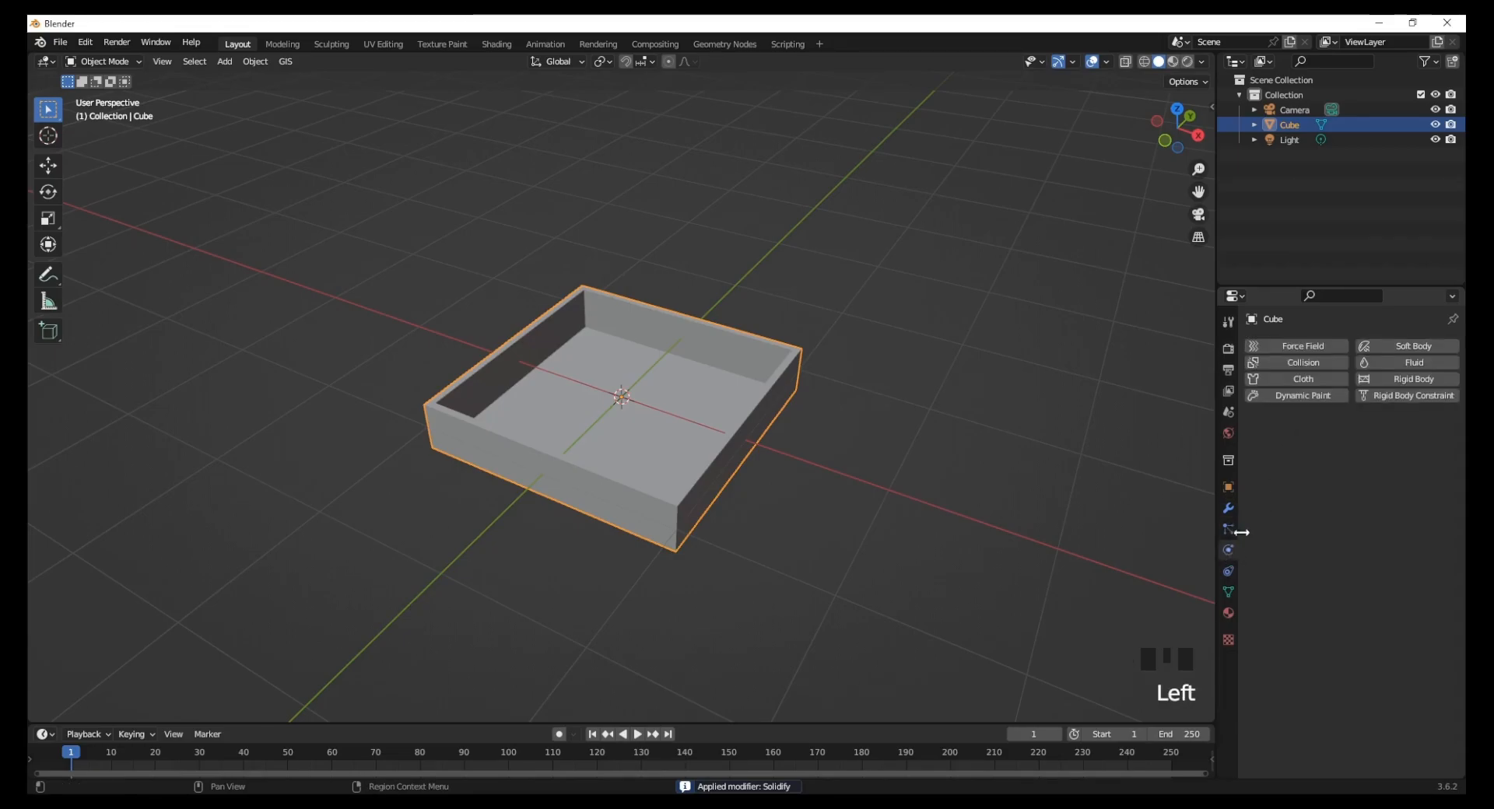
{"action": "left_click", "coordinate": [1389, 364]}
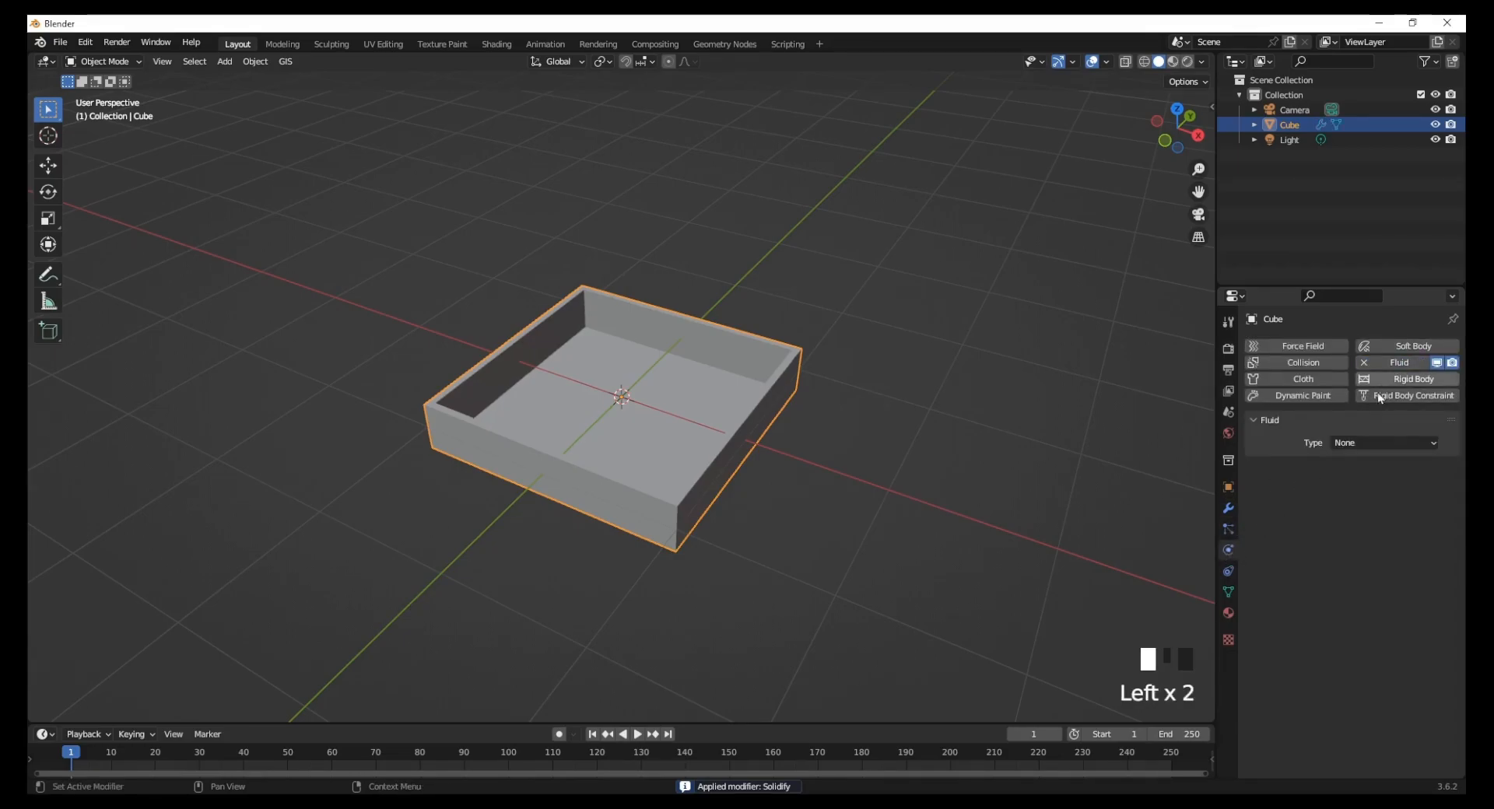
{"action": "left_click", "coordinate": [1358, 445]}
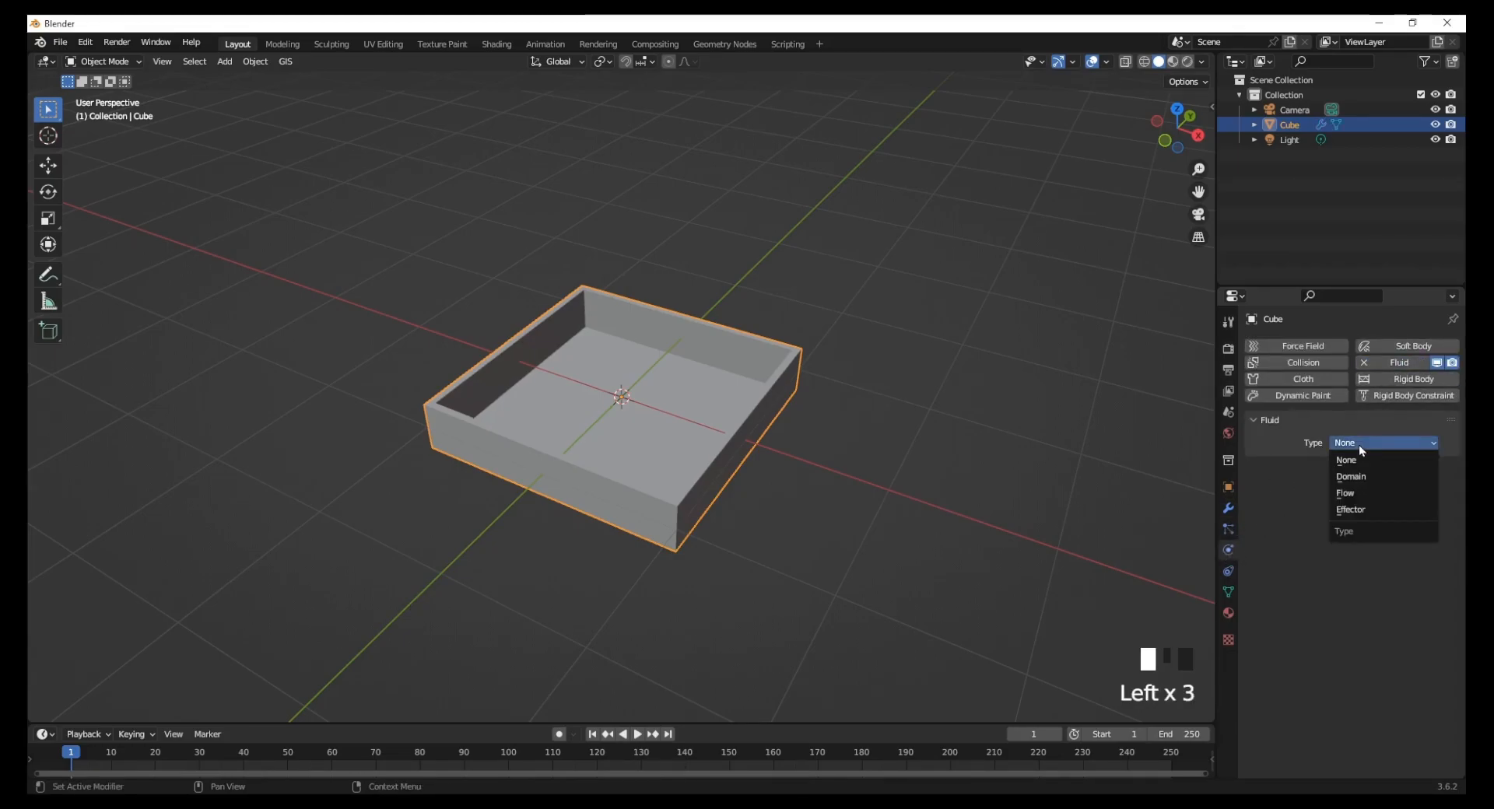
{"action": "left_click", "coordinate": [1350, 510]}
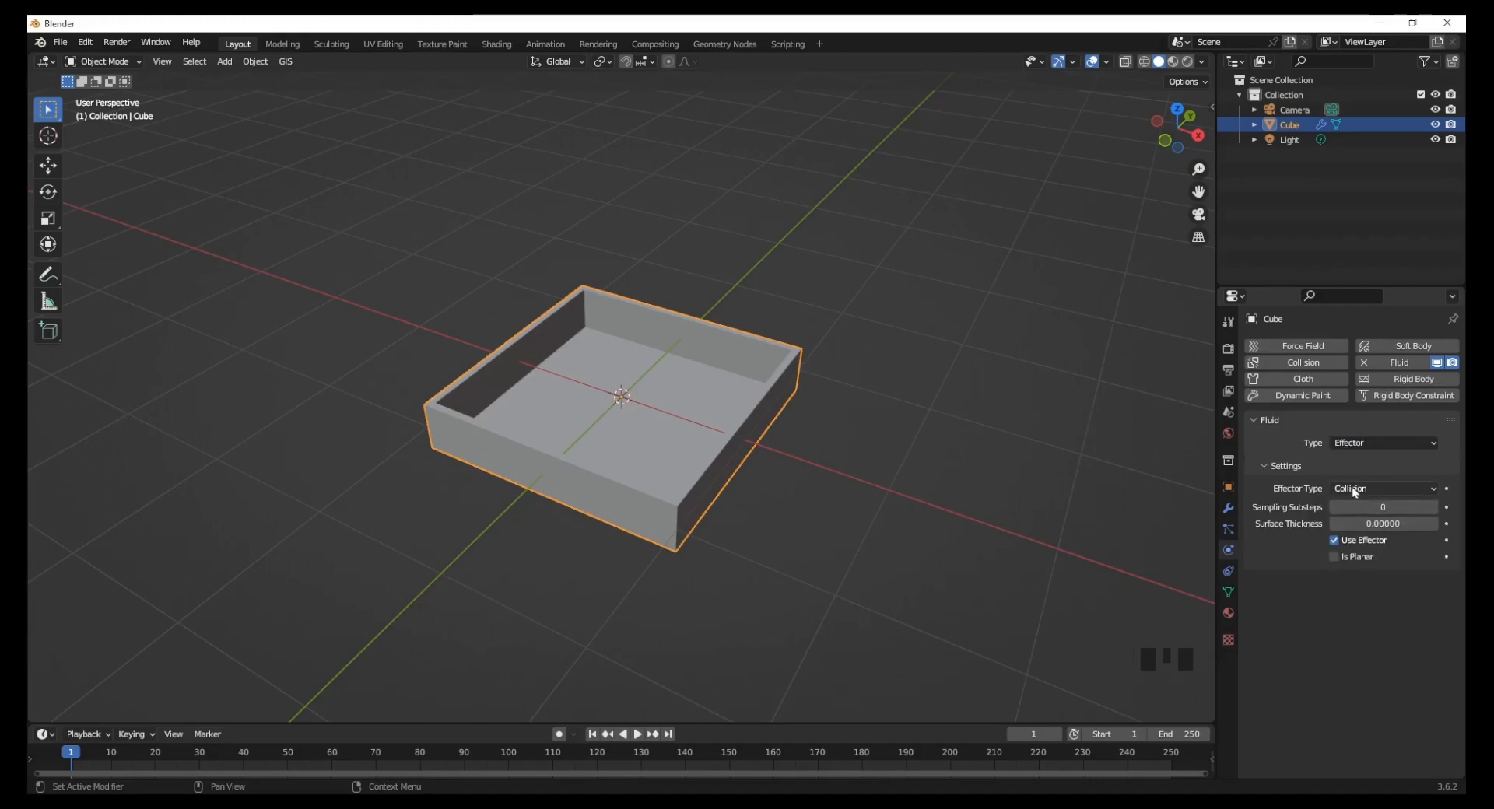
{"action": "left_click", "coordinate": [1434, 507]}
{"action": "left_click", "coordinate": [1434, 507]}
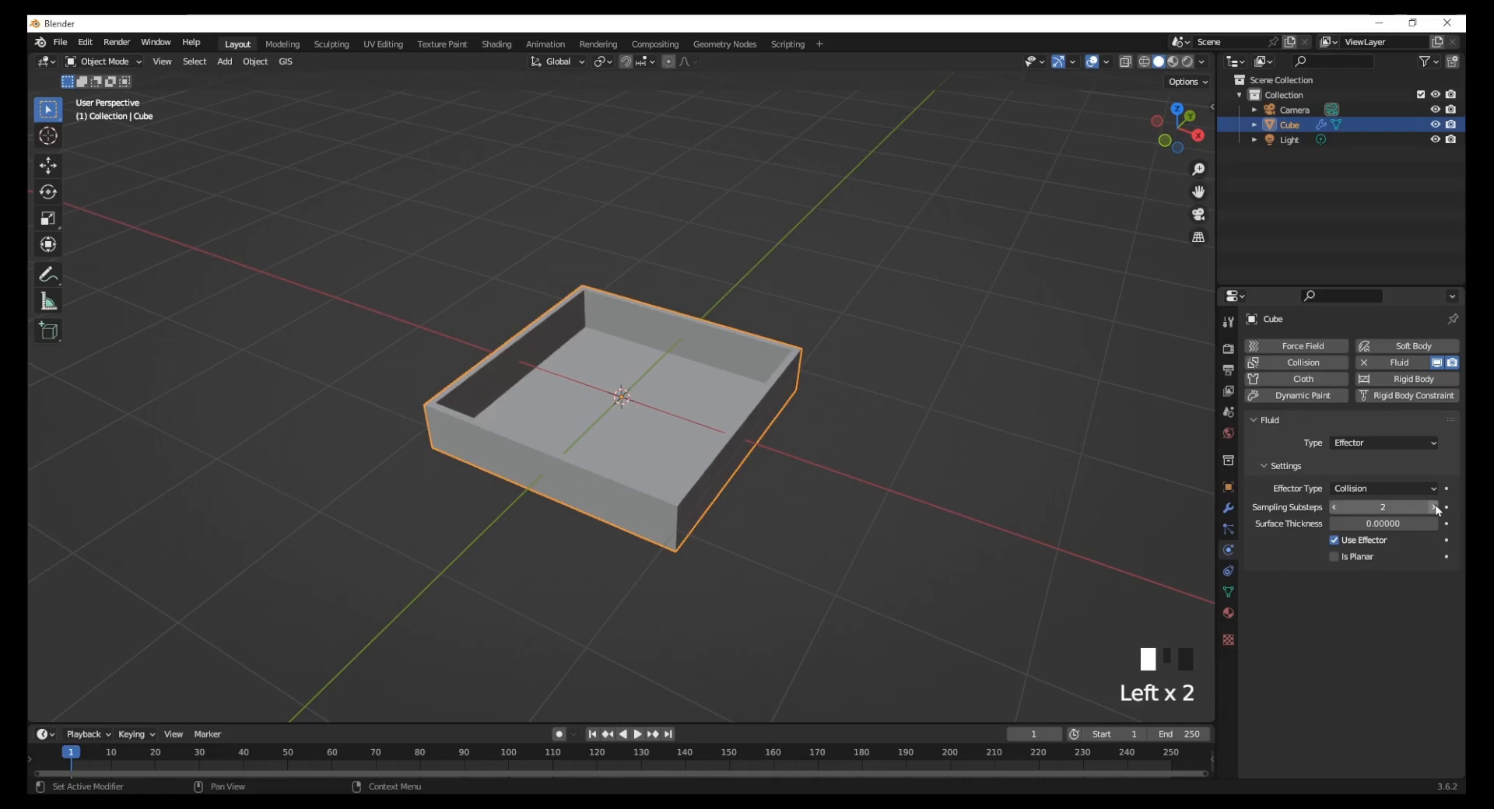
{"action": "left_click", "coordinate": [1334, 557]}
Step: Add a mesh cylinder at the tray's center and scale it down to about a tenth of the tray's width
{"action": "middle_click_drag", "start_coordinate": [851, 527], "coordinate": [756, 549]}
{"action": "left_click", "coordinate": [758, 547]}
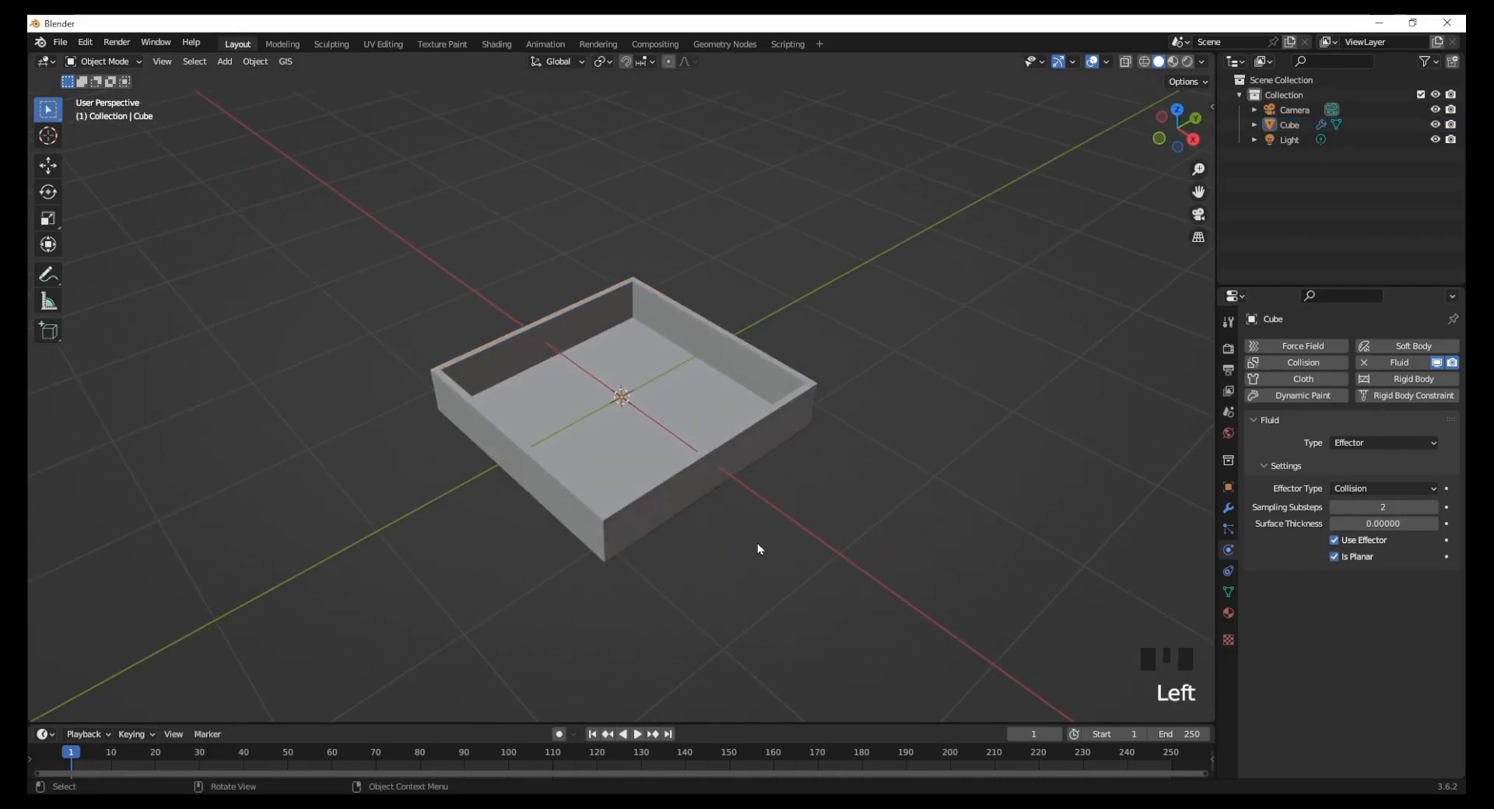
{"action": "key", "text": "shift+a"}
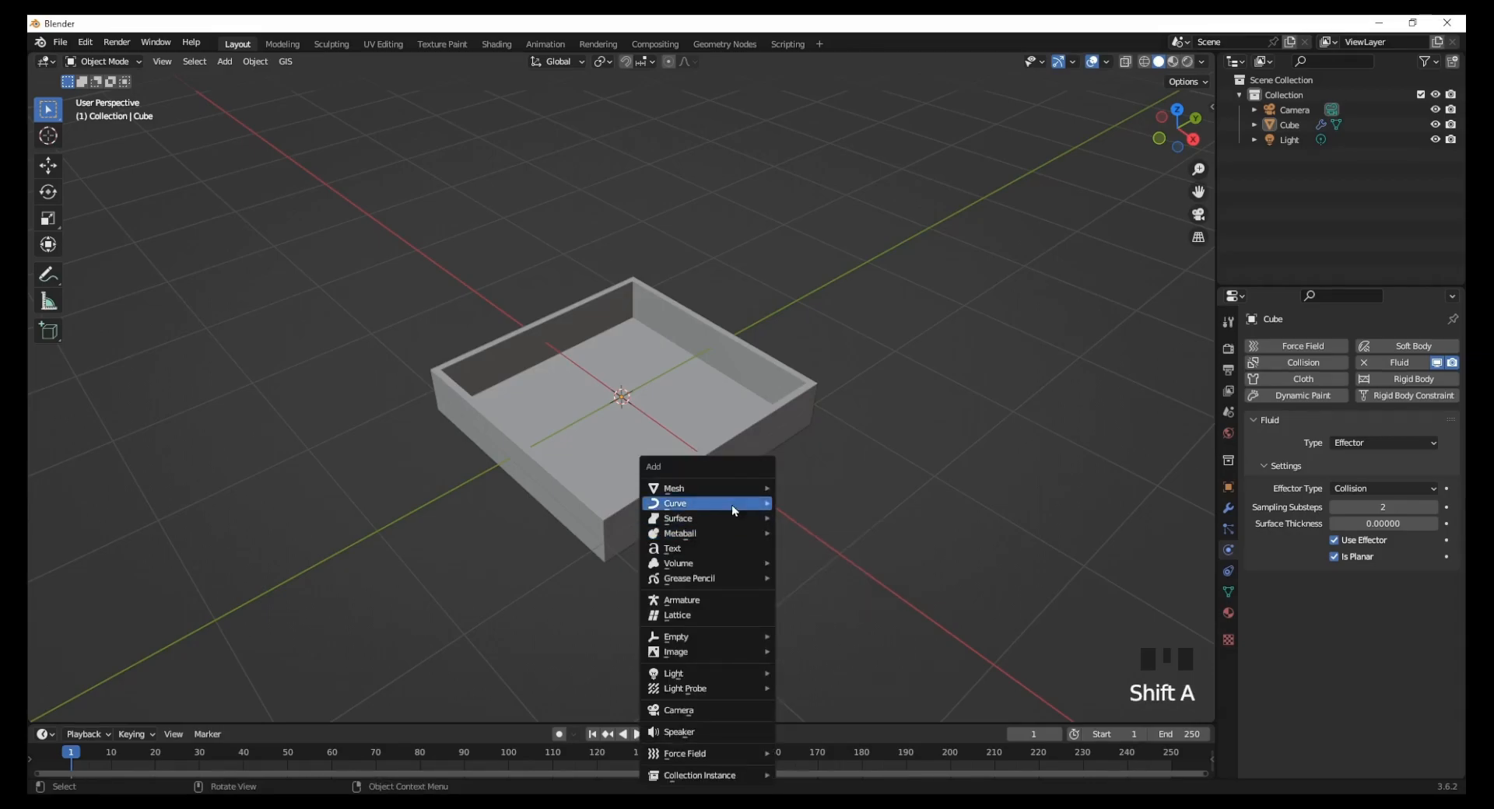
{"action": "mouse_move", "coordinate": [730, 488]}
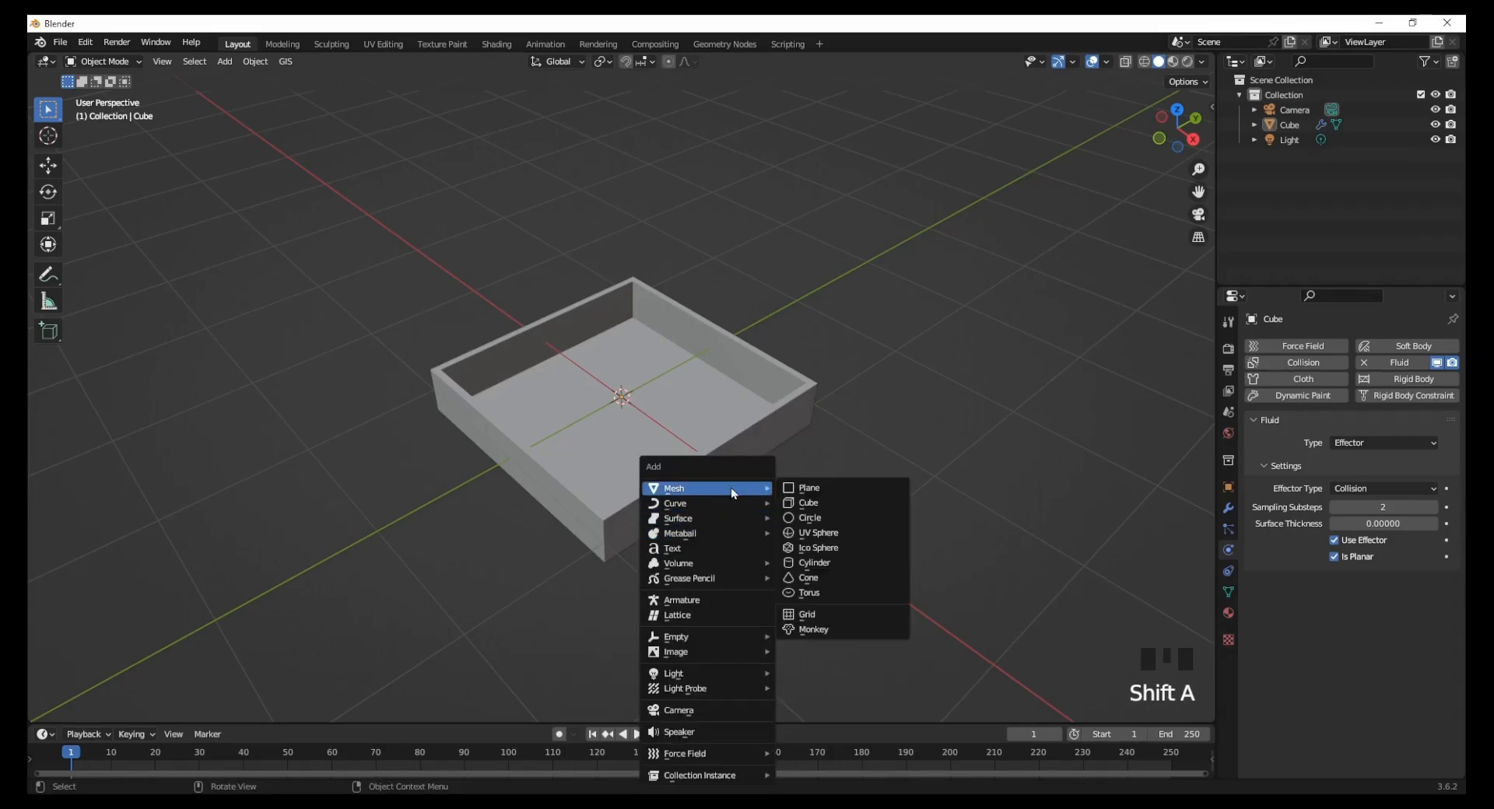
{"action": "left_click", "coordinate": [823, 565]}
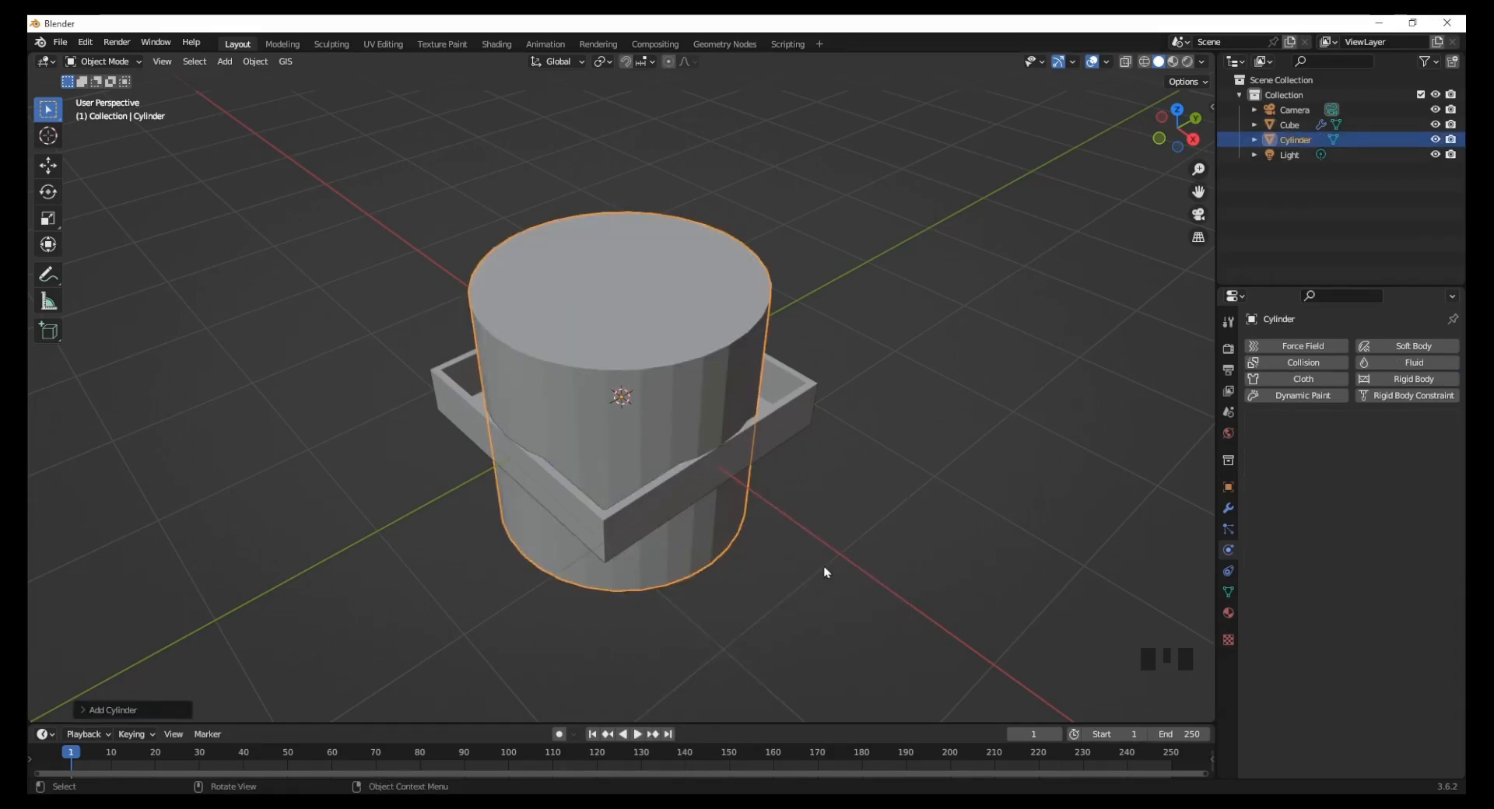
{"action": "key", "text": "s"}
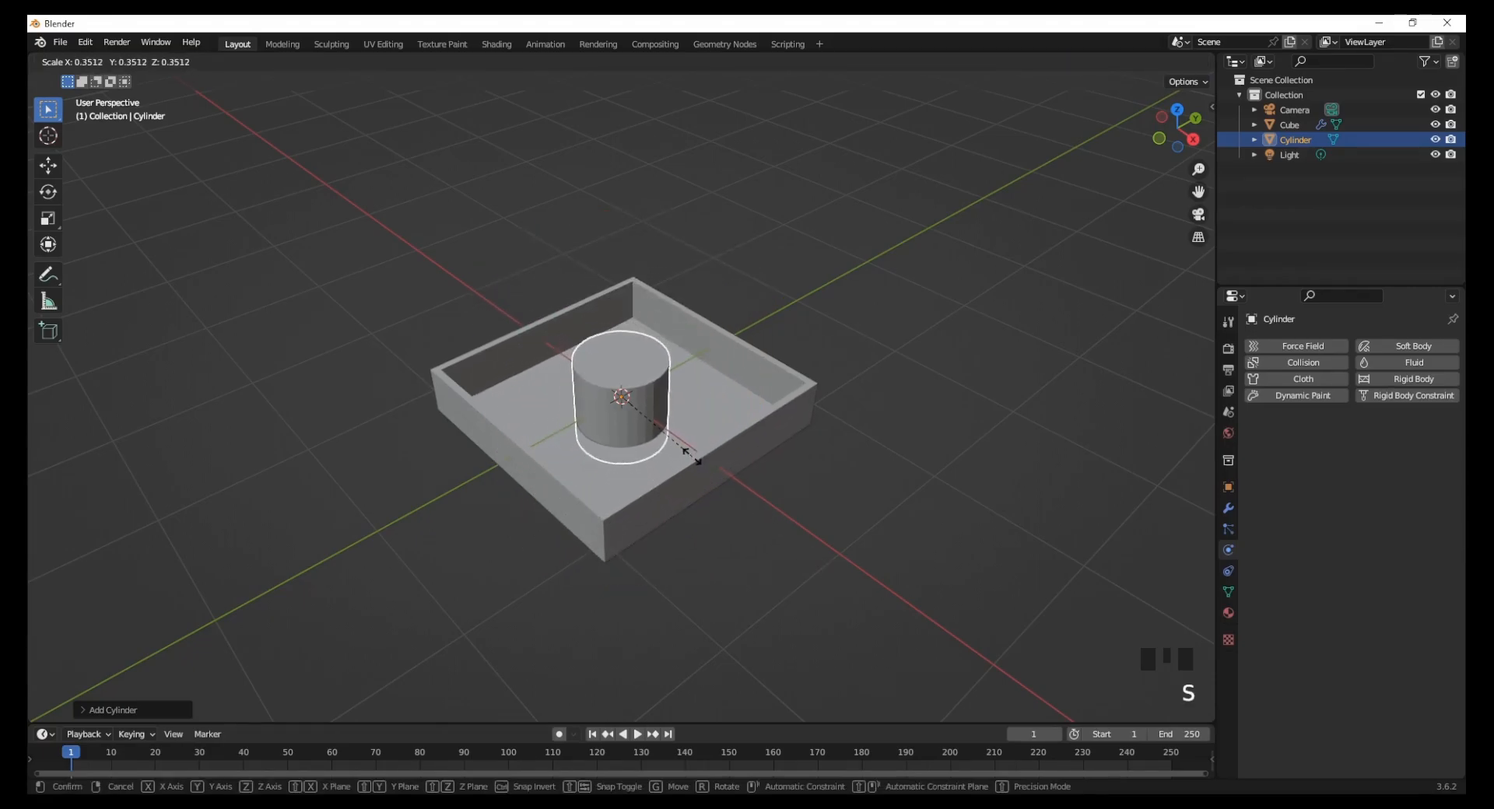
{"action": "left_click", "coordinate": [640, 418]}
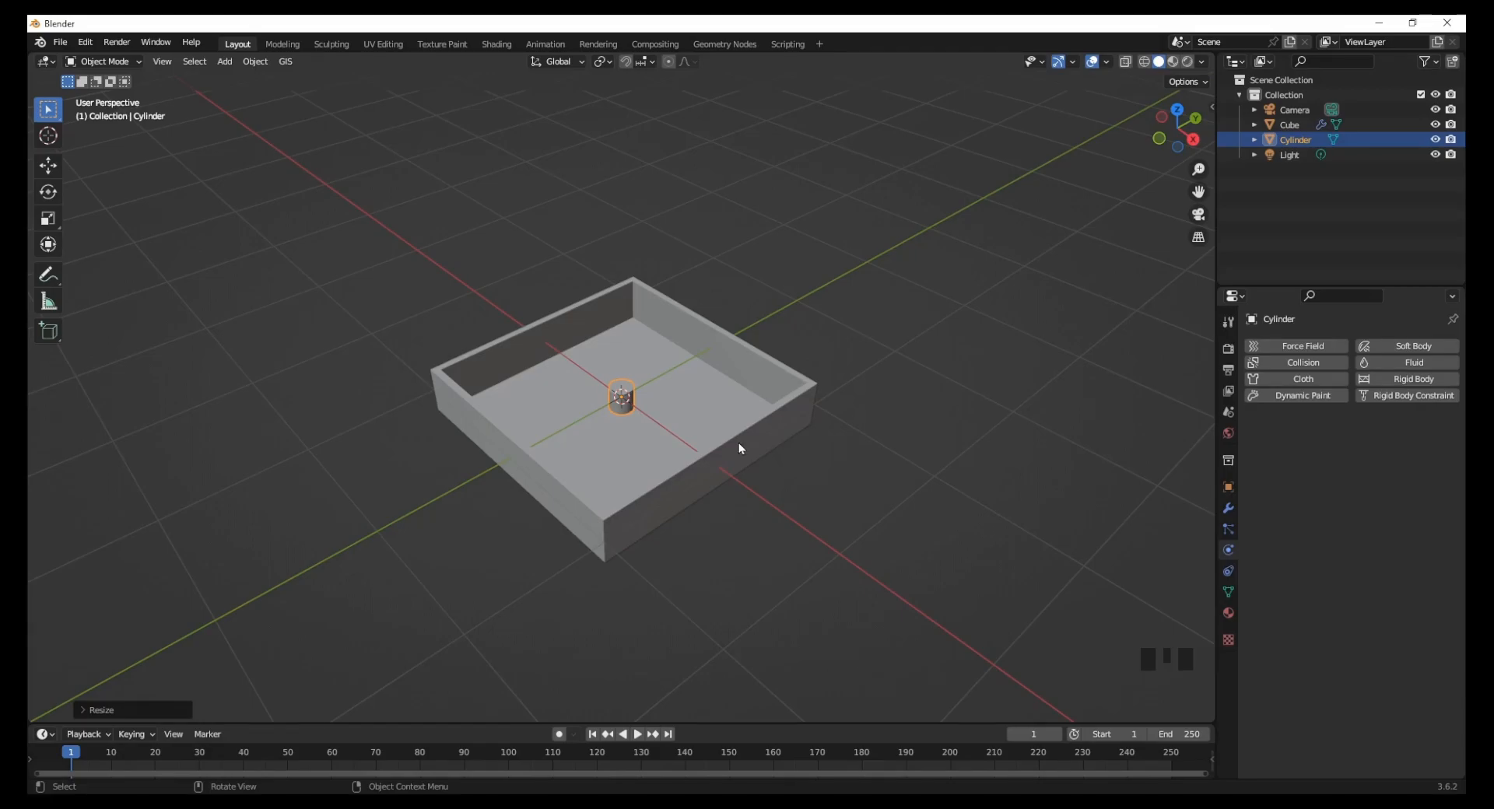
Step: In front view, place the cylinder above the tray's +X wall and rotate it 90° about the Y axis
{"action": "key", "text": "KP_1"}
{"action": "key", "text": "g"}
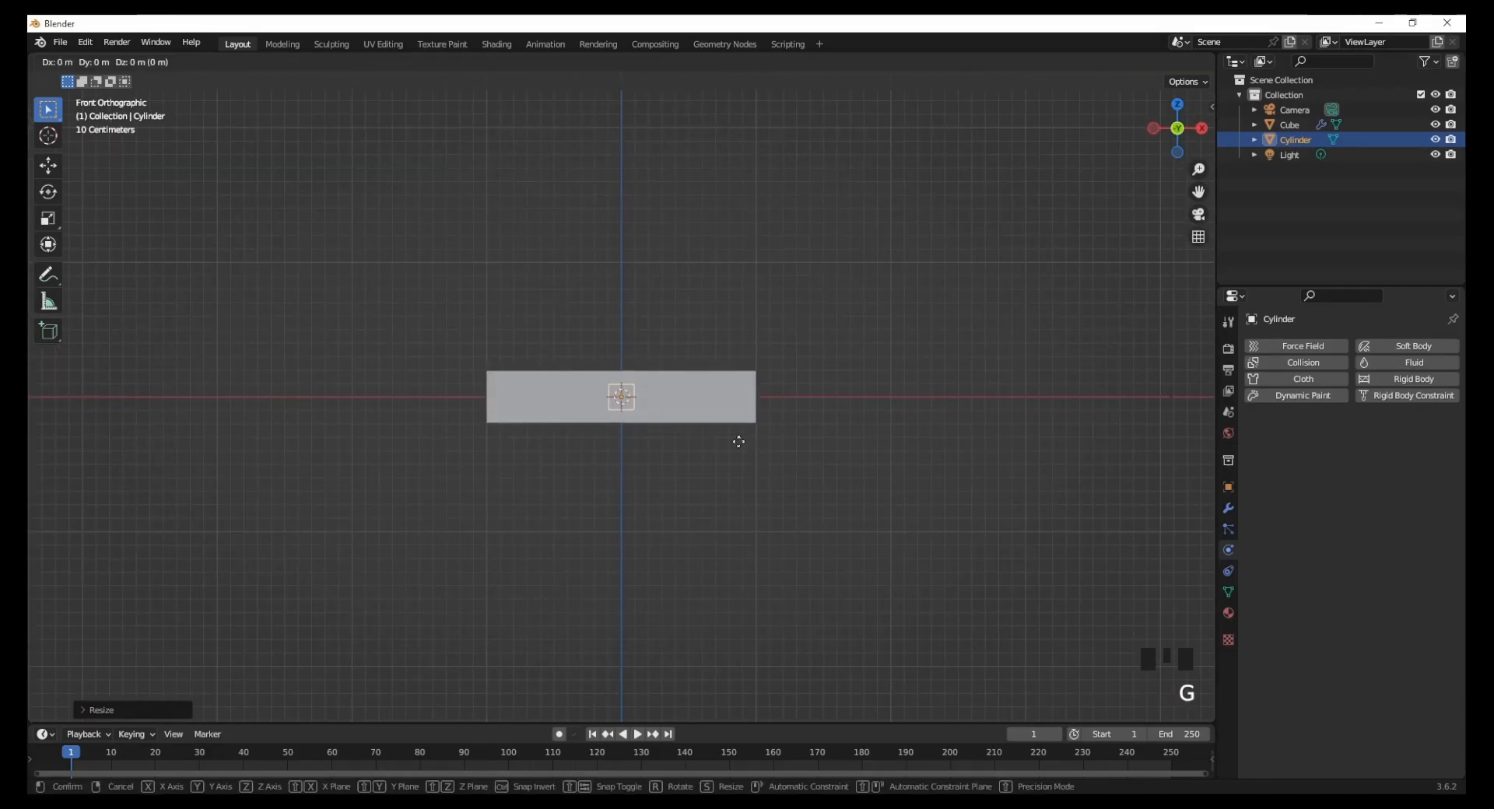
{"action": "left_click", "coordinate": [875, 375]}
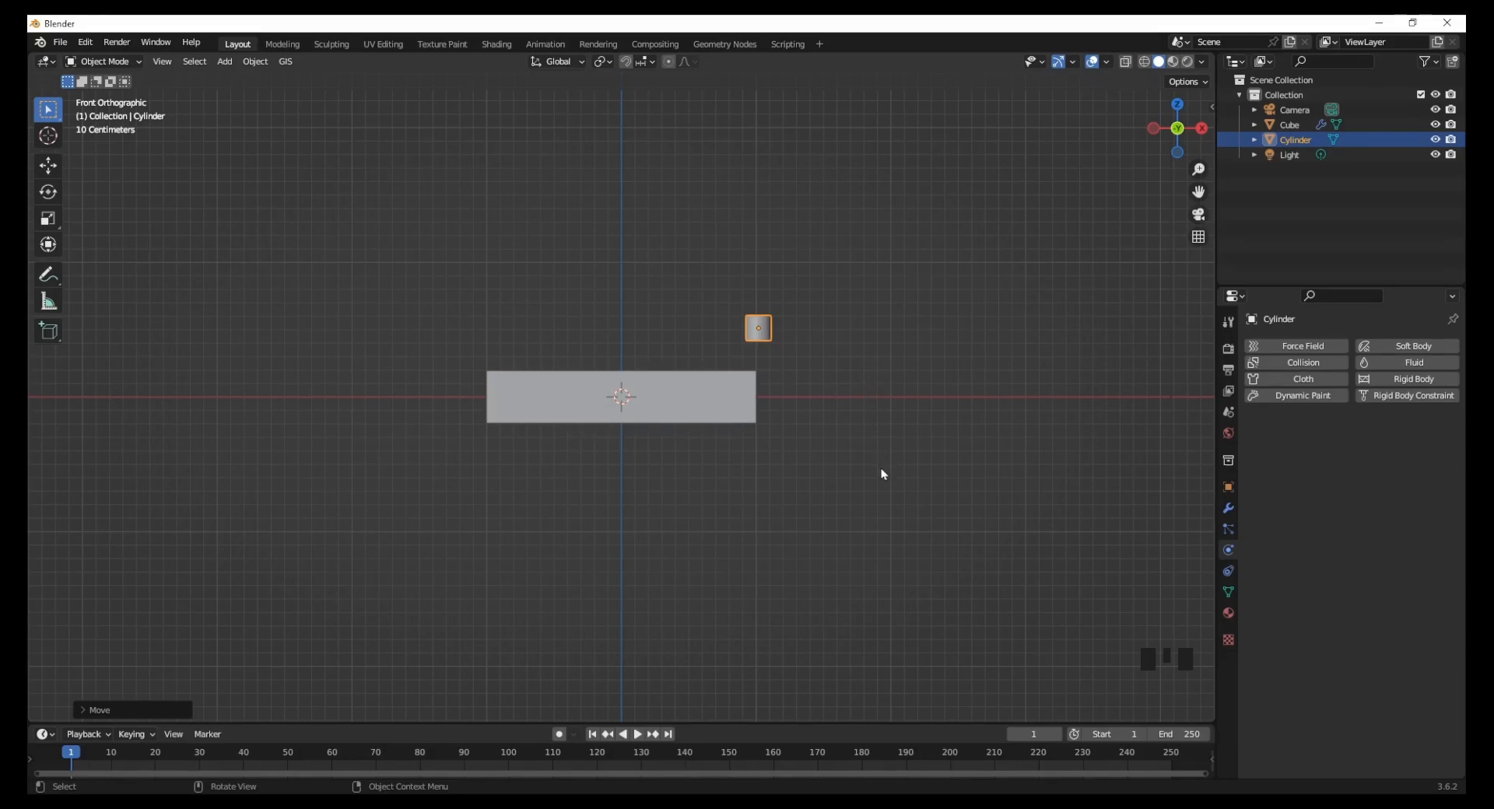
{"action": "type", "text": "r90"}
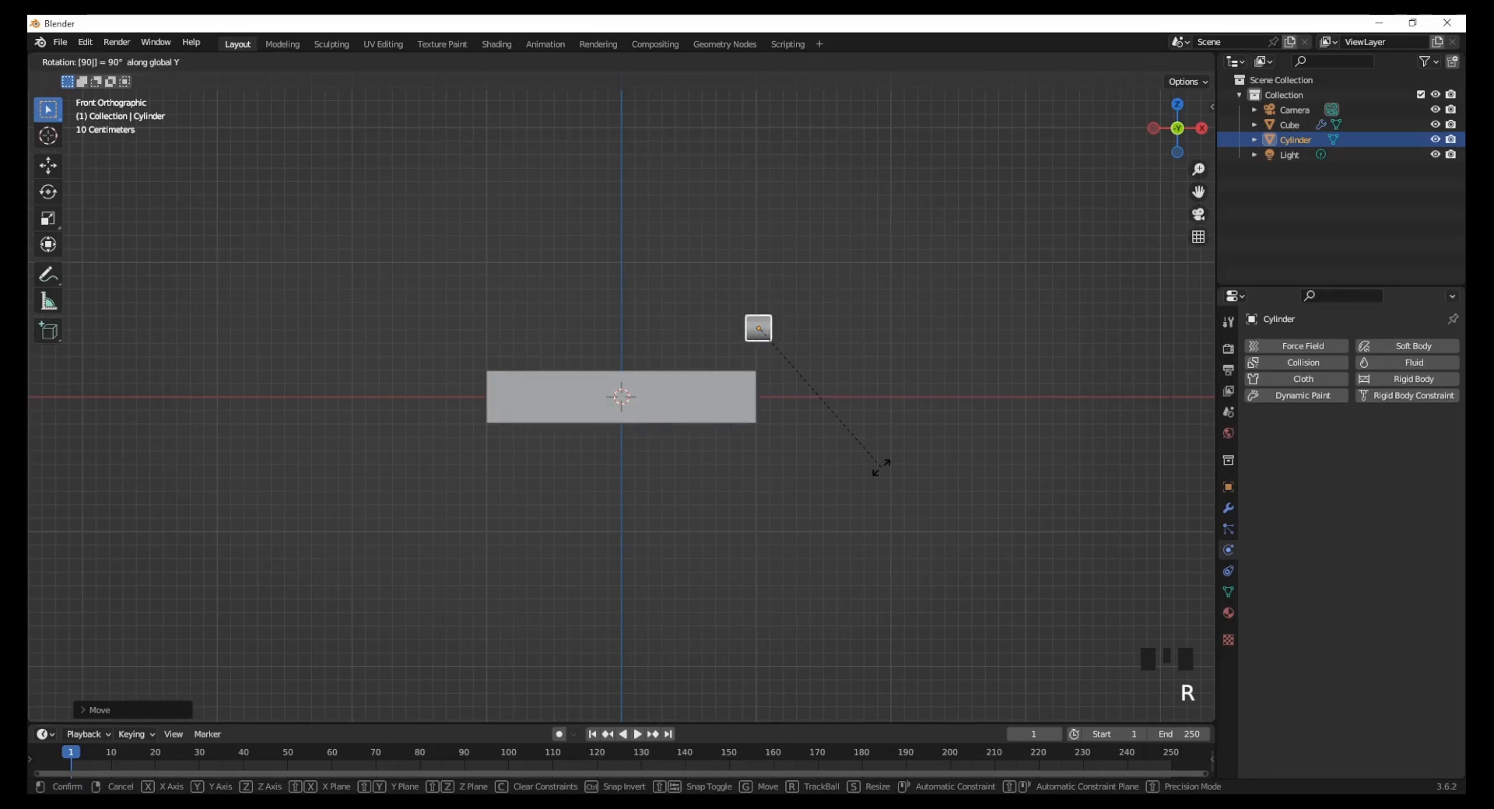
{"action": "key", "text": "Return"}
Step: Scale the cylinder slightly smaller overall, and shorten it along the X axis to a little over half its length
{"action": "scroll", "coordinate": [806, 435], "scroll_direction": "up", "scroll_amount": 3}
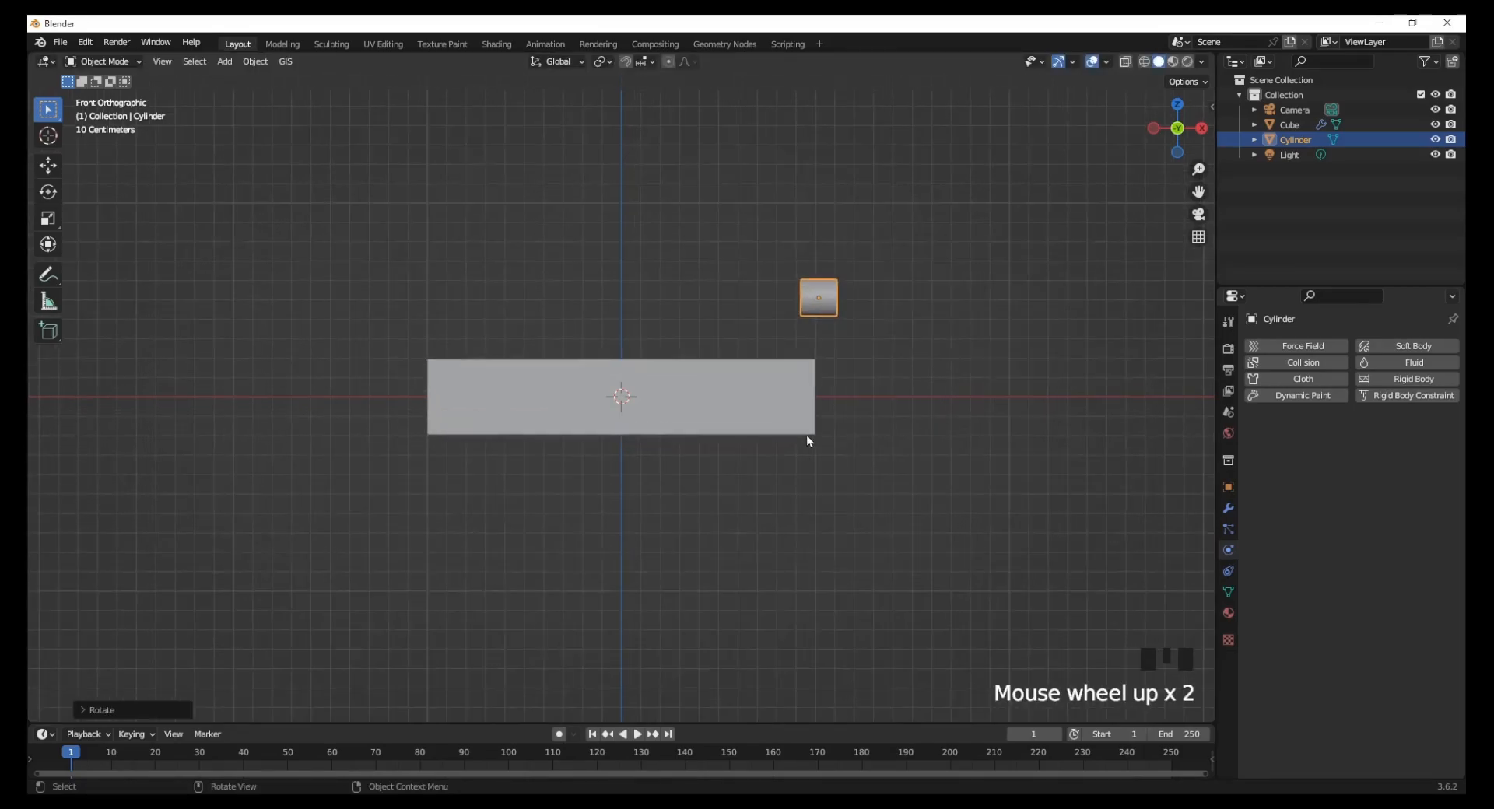
{"action": "middle_click_drag", "start_coordinate": [925, 523], "coordinate": [955, 590]}
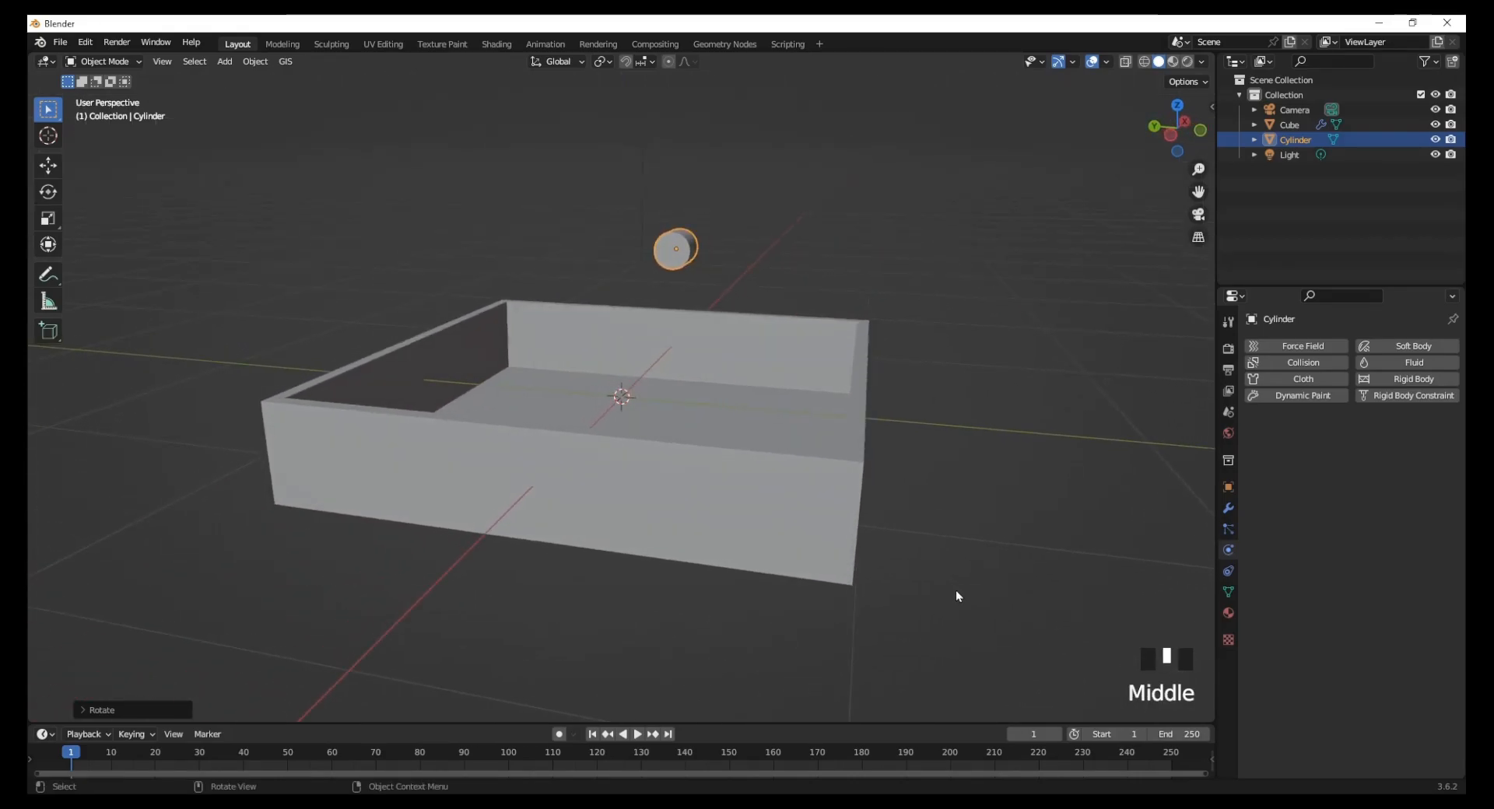
{"action": "key", "text": "s"}
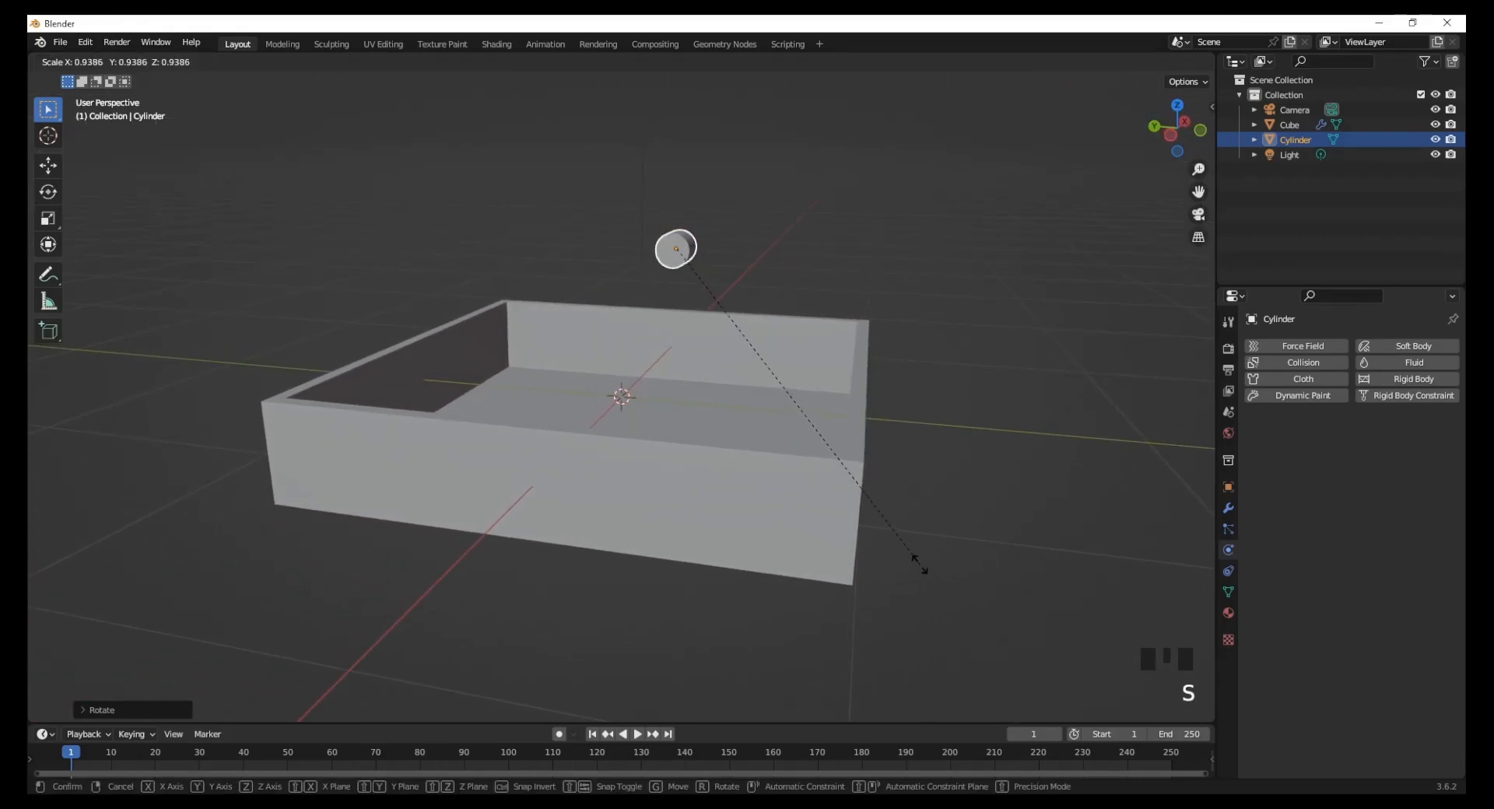
{"action": "left_click", "coordinate": [883, 512]}
{"action": "middle_click_drag", "start_coordinate": [918, 576], "coordinate": [741, 574]}
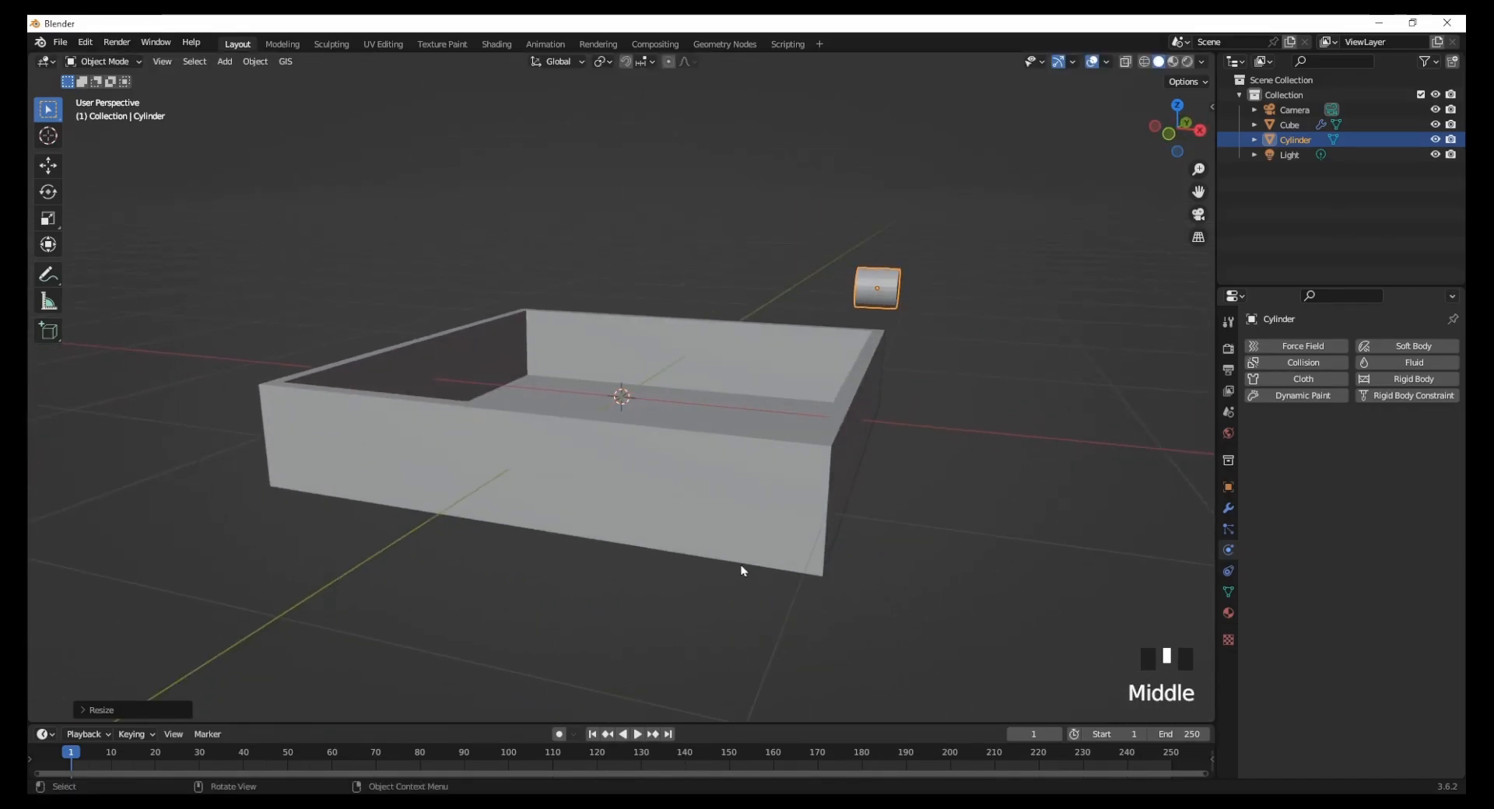
{"action": "key", "text": "KP_1"}
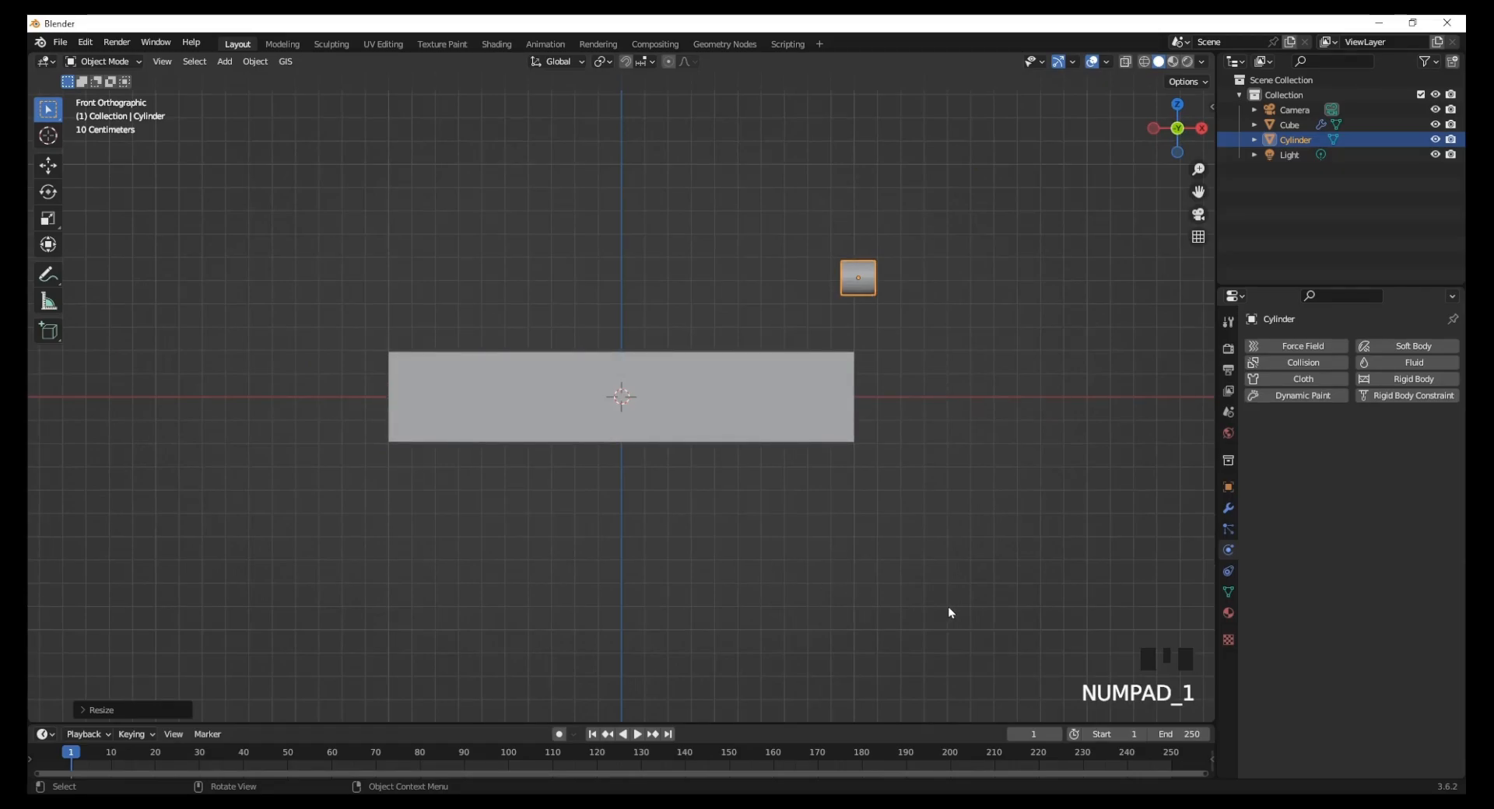
{"action": "key", "text": "s"}
{"action": "key", "text": "x"}
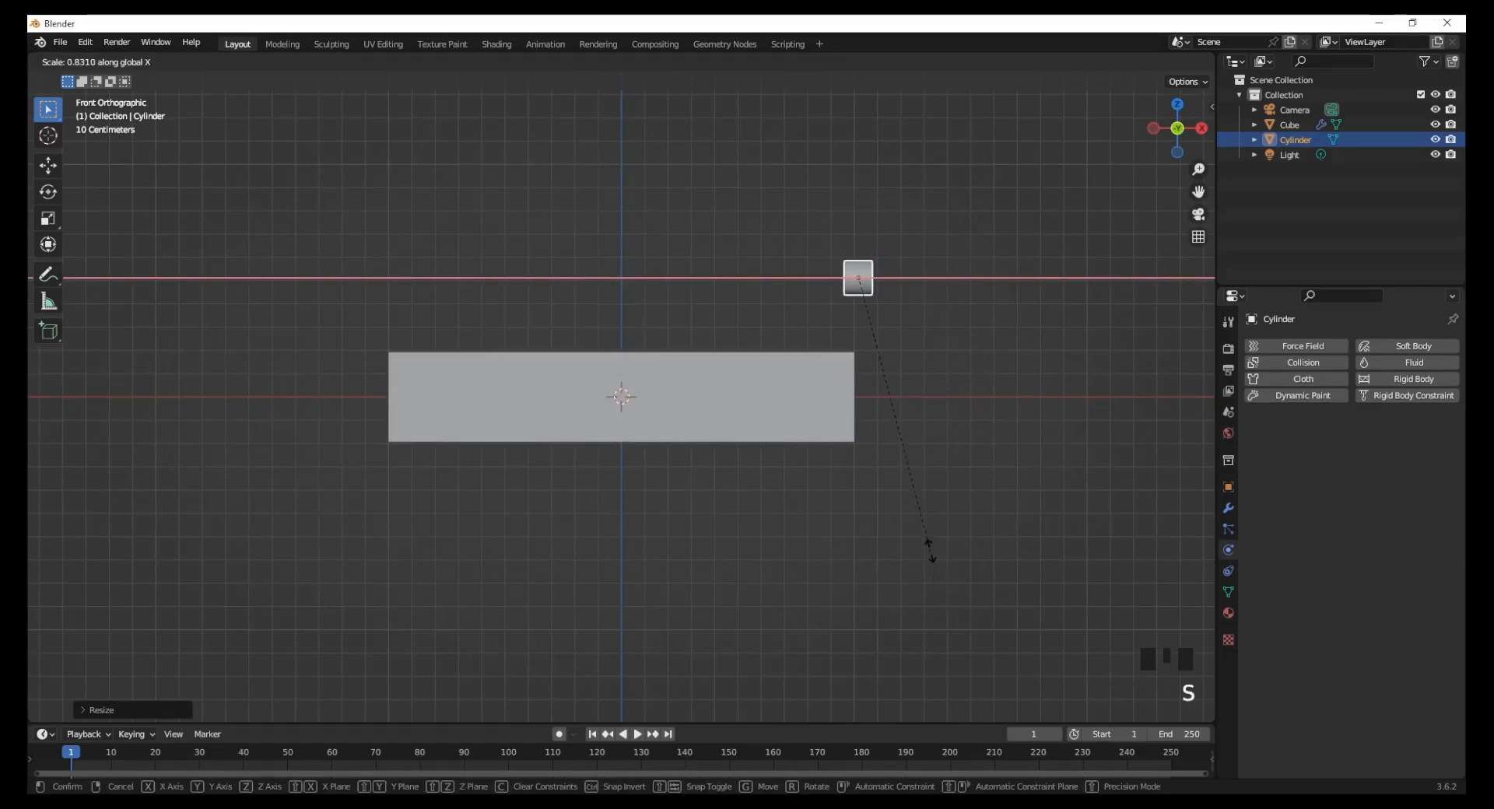
{"action": "left_click", "coordinate": [901, 478]}
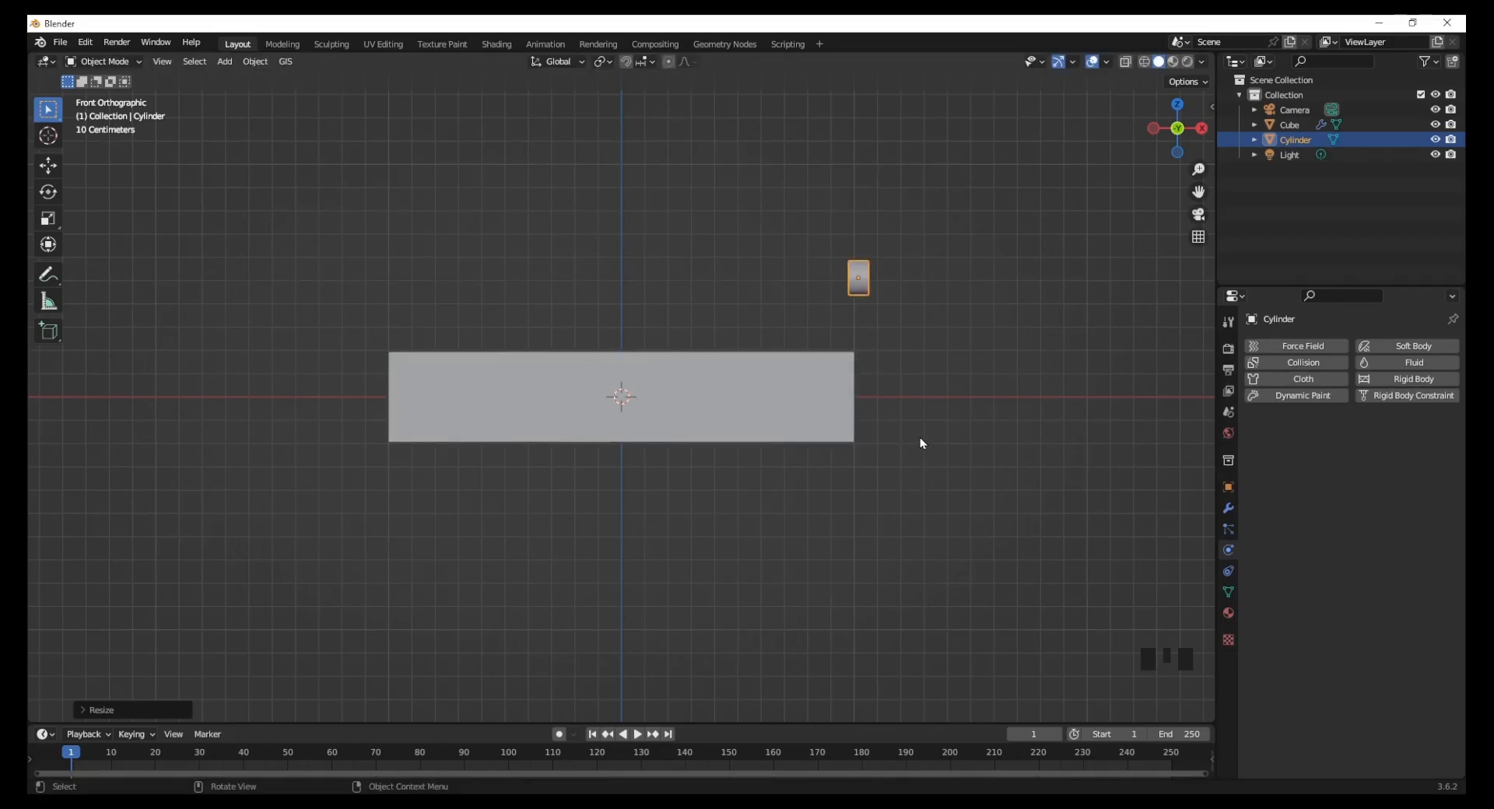
{"action": "middle_click_drag", "start_coordinate": [817, 540], "coordinate": [856, 581]}
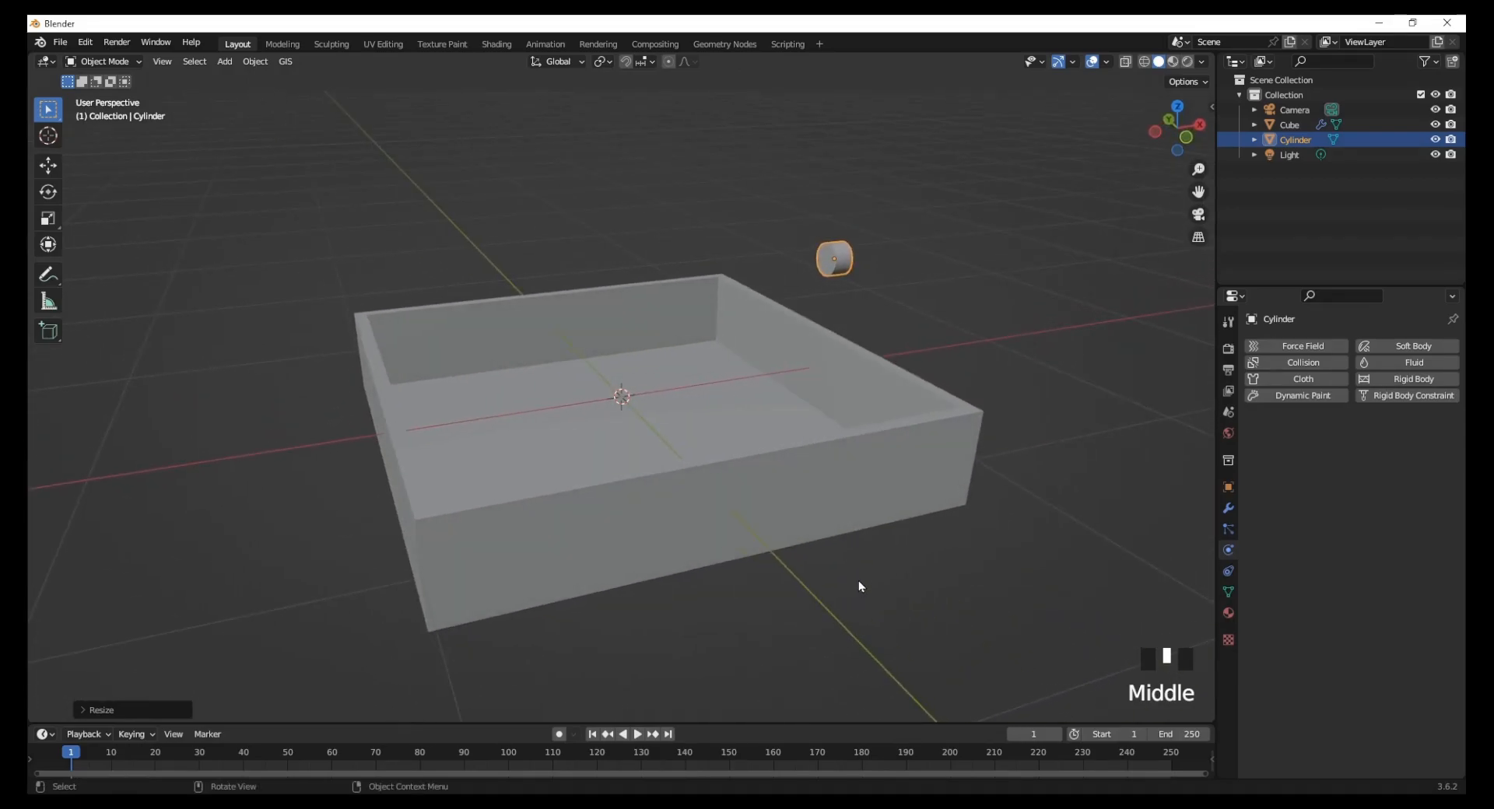
Step: Make the cylinder a fluid flow object with Liquid flow type, Inflow behavior and 2 sampling substeps
{"action": "left_click", "coordinate": [1405, 364]}
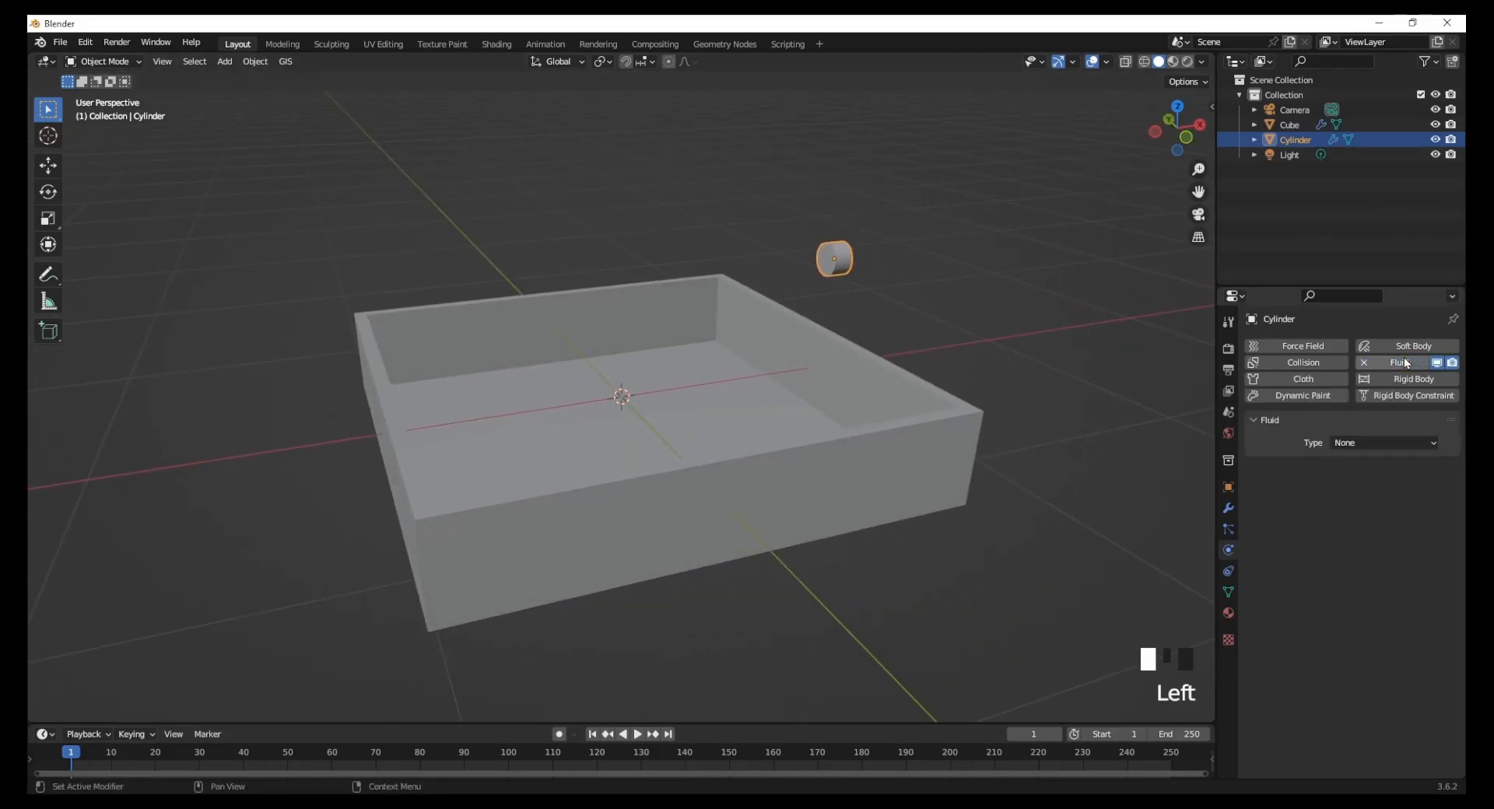
{"action": "left_click", "coordinate": [1360, 441]}
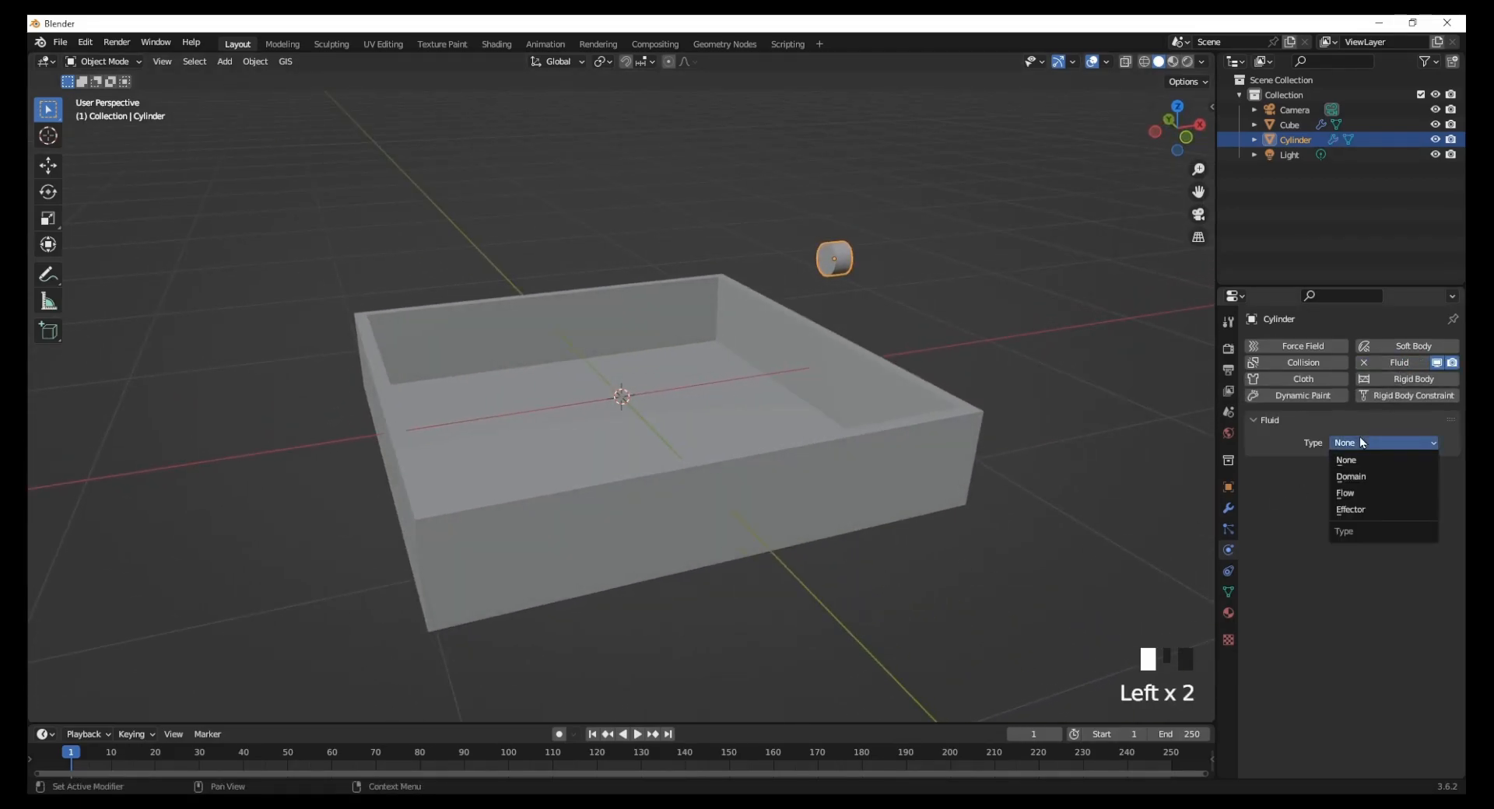
{"action": "left_click", "coordinate": [1350, 493]}
{"action": "left_click_drag", "start_coordinate": [1358, 490], "coordinate": [1371, 529]}
{"action": "left_click", "coordinate": [1375, 507]}
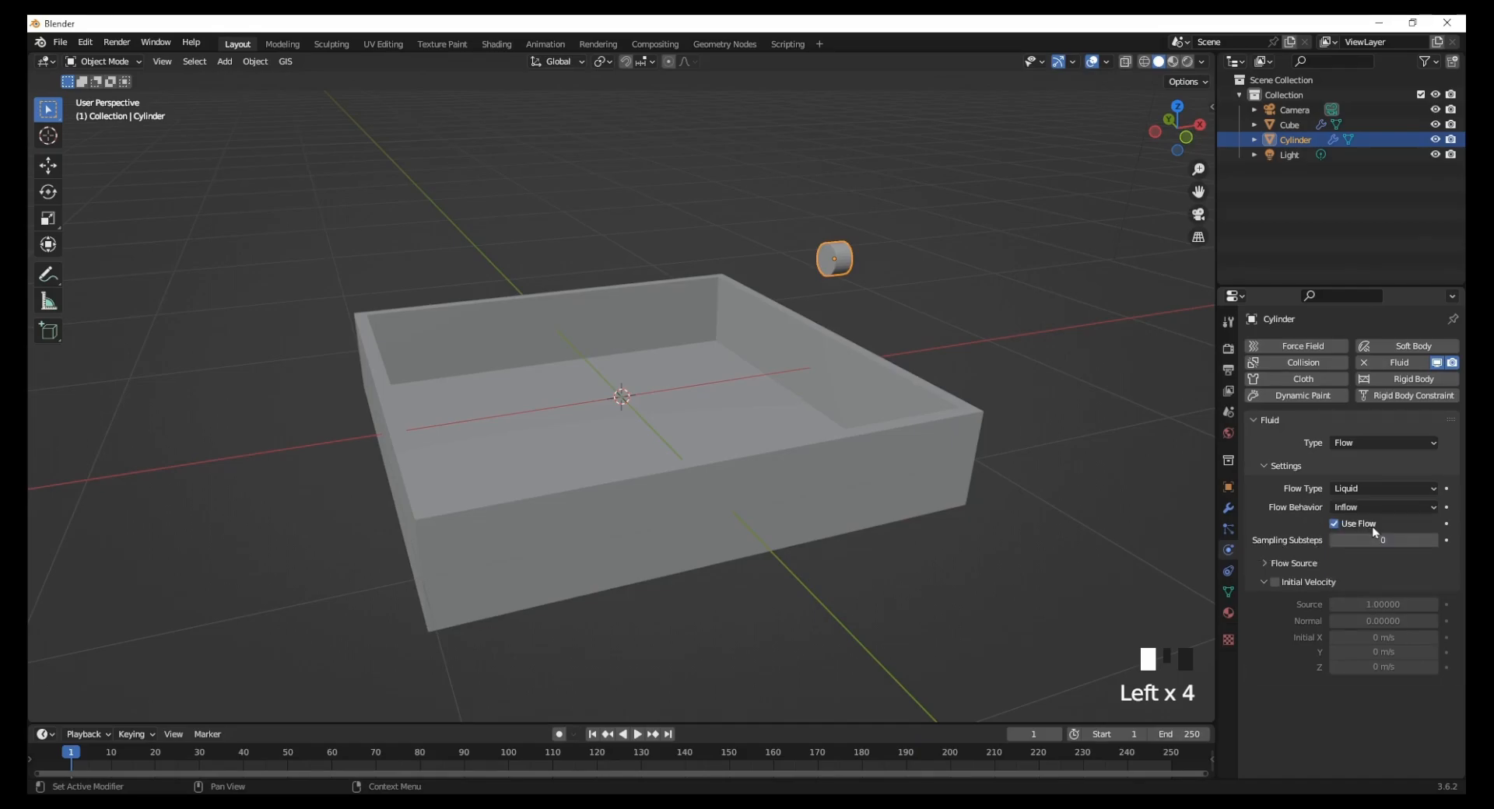
{"action": "left_click", "coordinate": [1432, 540]}
{"action": "left_click", "coordinate": [1432, 540]}
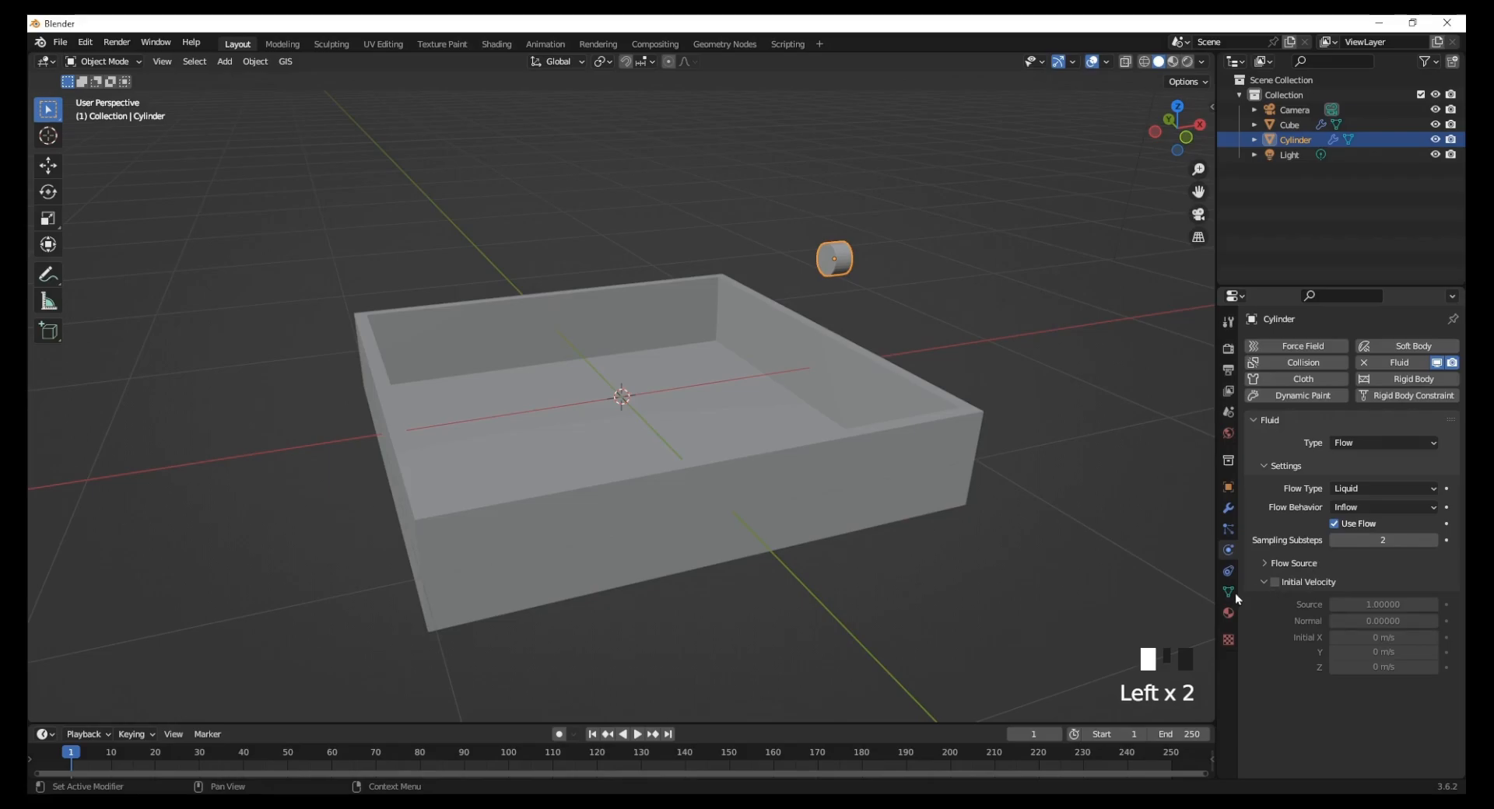
Step: Enable initial velocity for the cylinder's flow and set its initial X velocity to -2 m/s
{"action": "left_click", "coordinate": [1275, 582]}
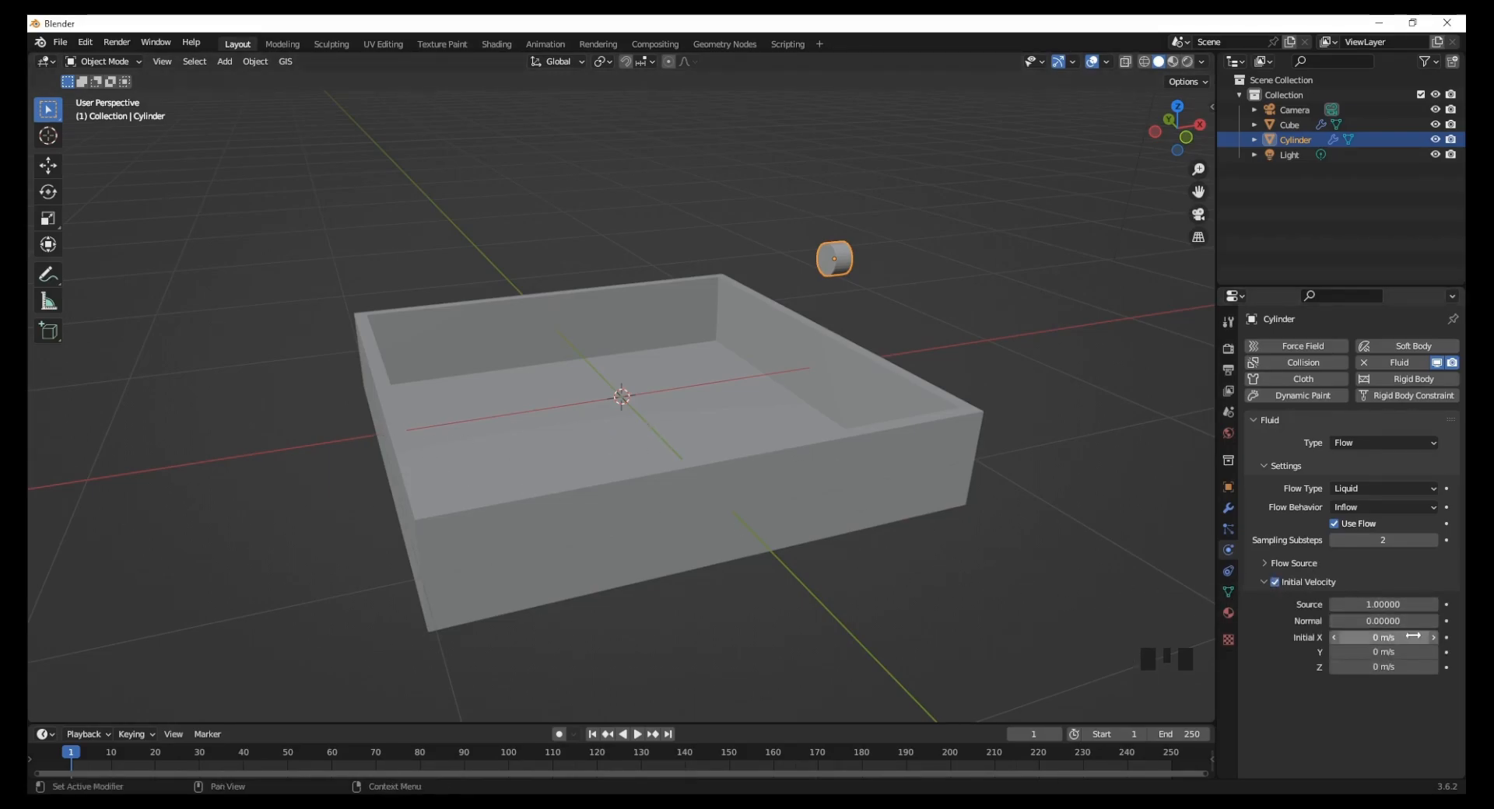
{"action": "left_click", "coordinate": [1342, 637]}
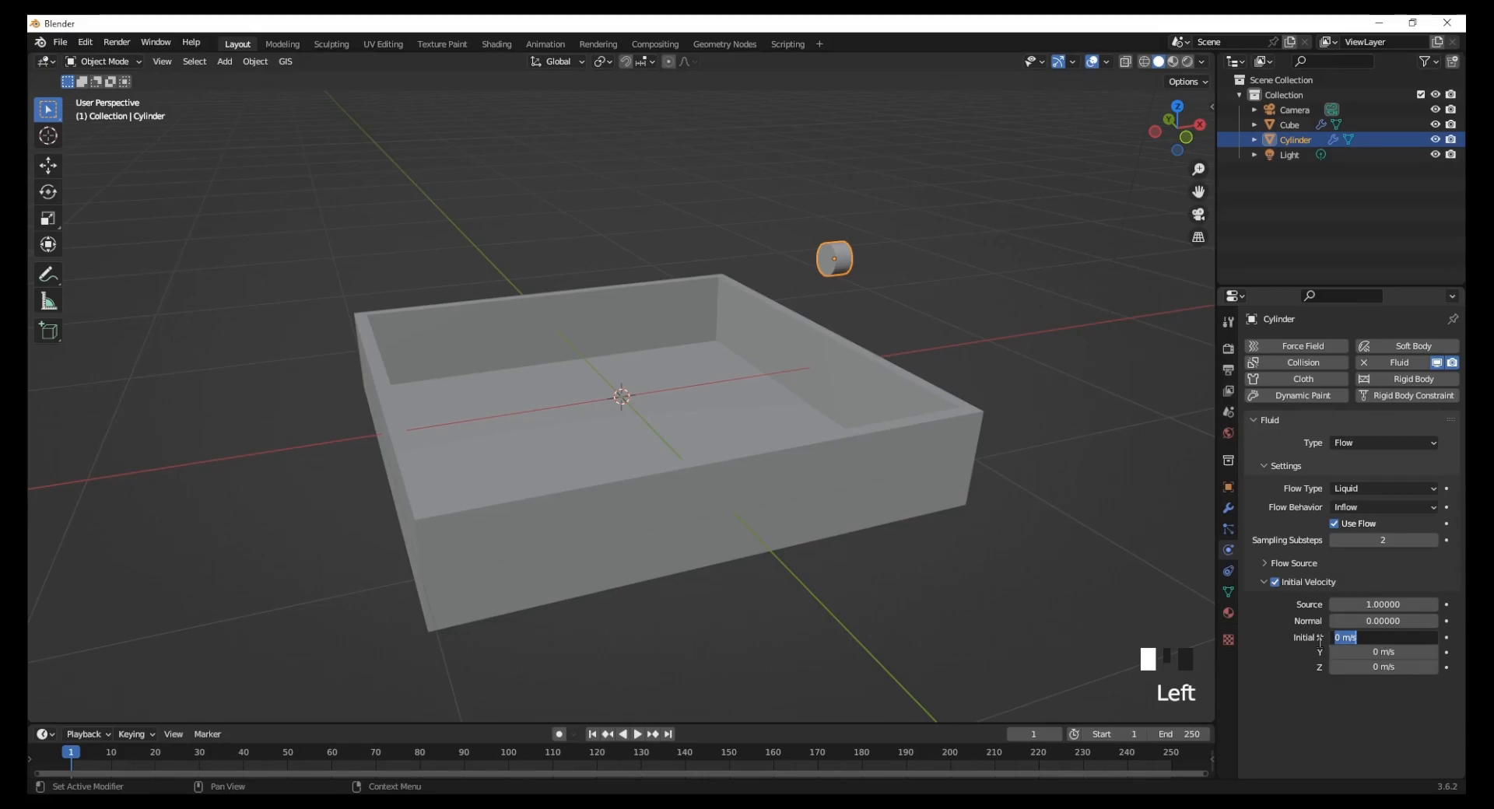
{"action": "type", "text": "-2"}
{"action": "key", "text": "Return"}
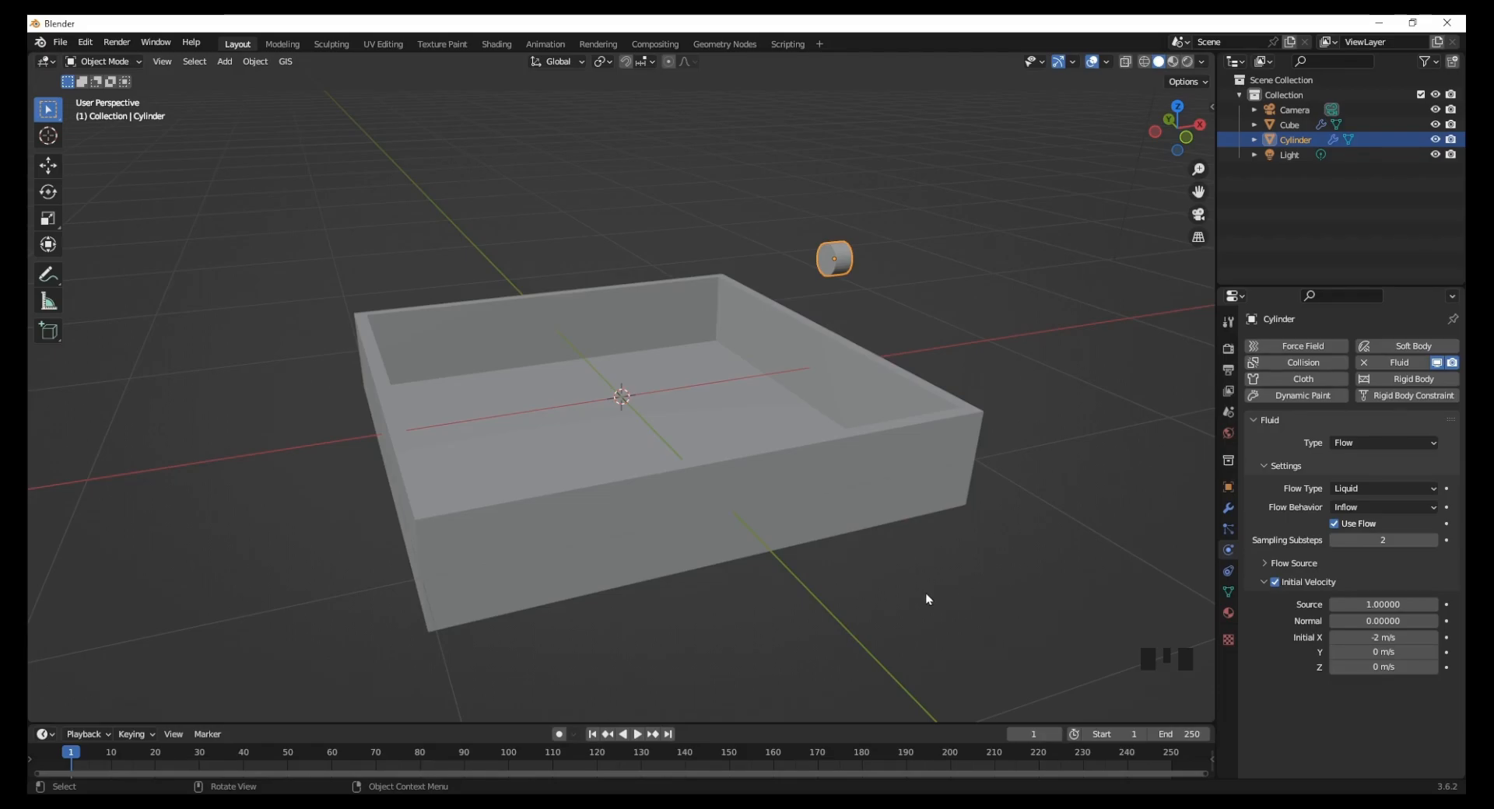
{"action": "mouse_move", "coordinate": [926, 599]}
{"action": "middle_mouse_down"}
{"action": "mouse_move", "coordinate": [890, 596]}
{"action": "mouse_move", "coordinate": [932, 594]}
{"action": "middle_mouse_up"}
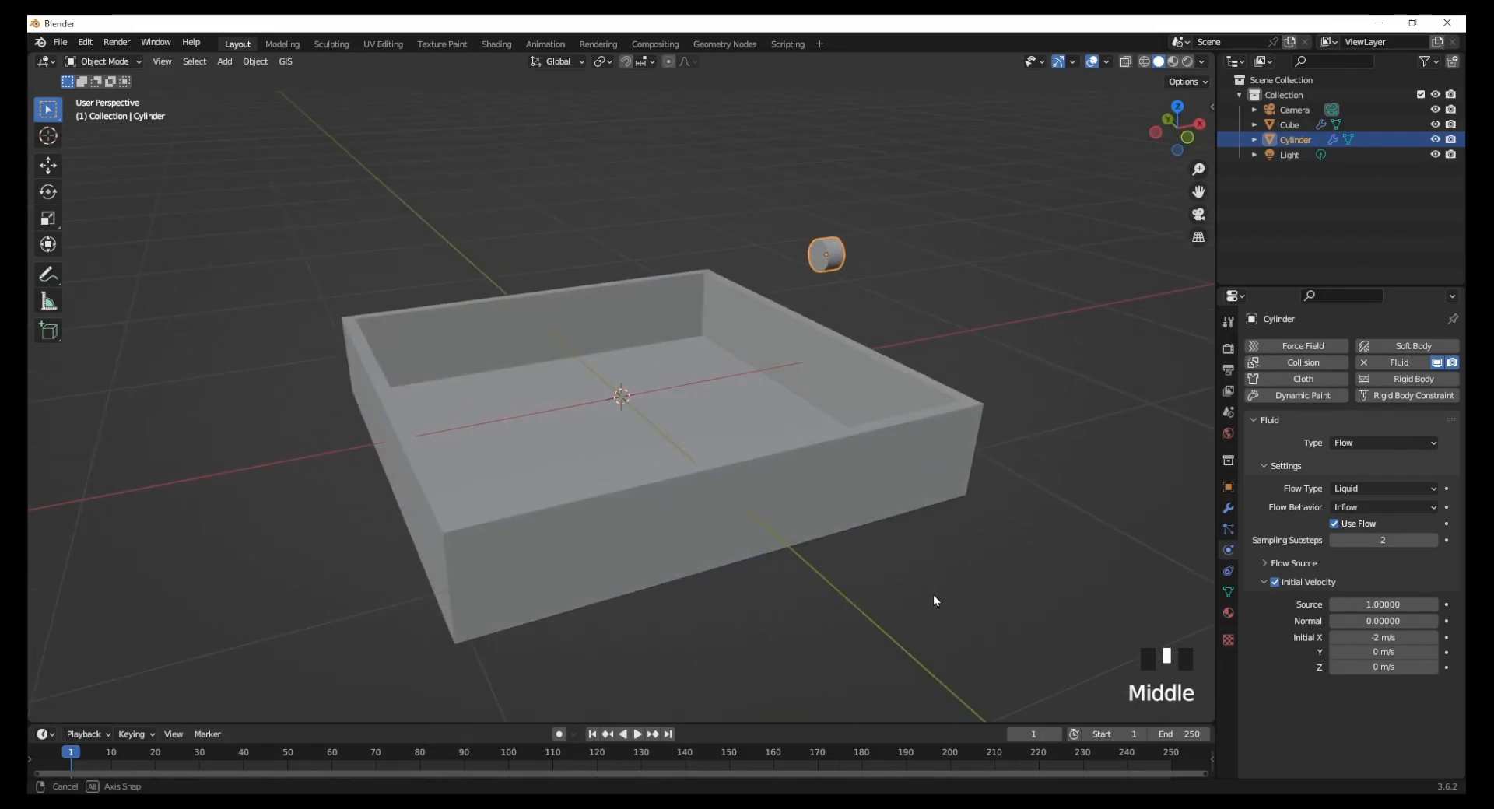
Step: Add a cube at the origin and scale it up uniformly to about 1.25 times its size, enclosing the tray and cylinder
{"action": "left_click", "coordinate": [913, 600]}
{"action": "key", "text": "shift+a"}
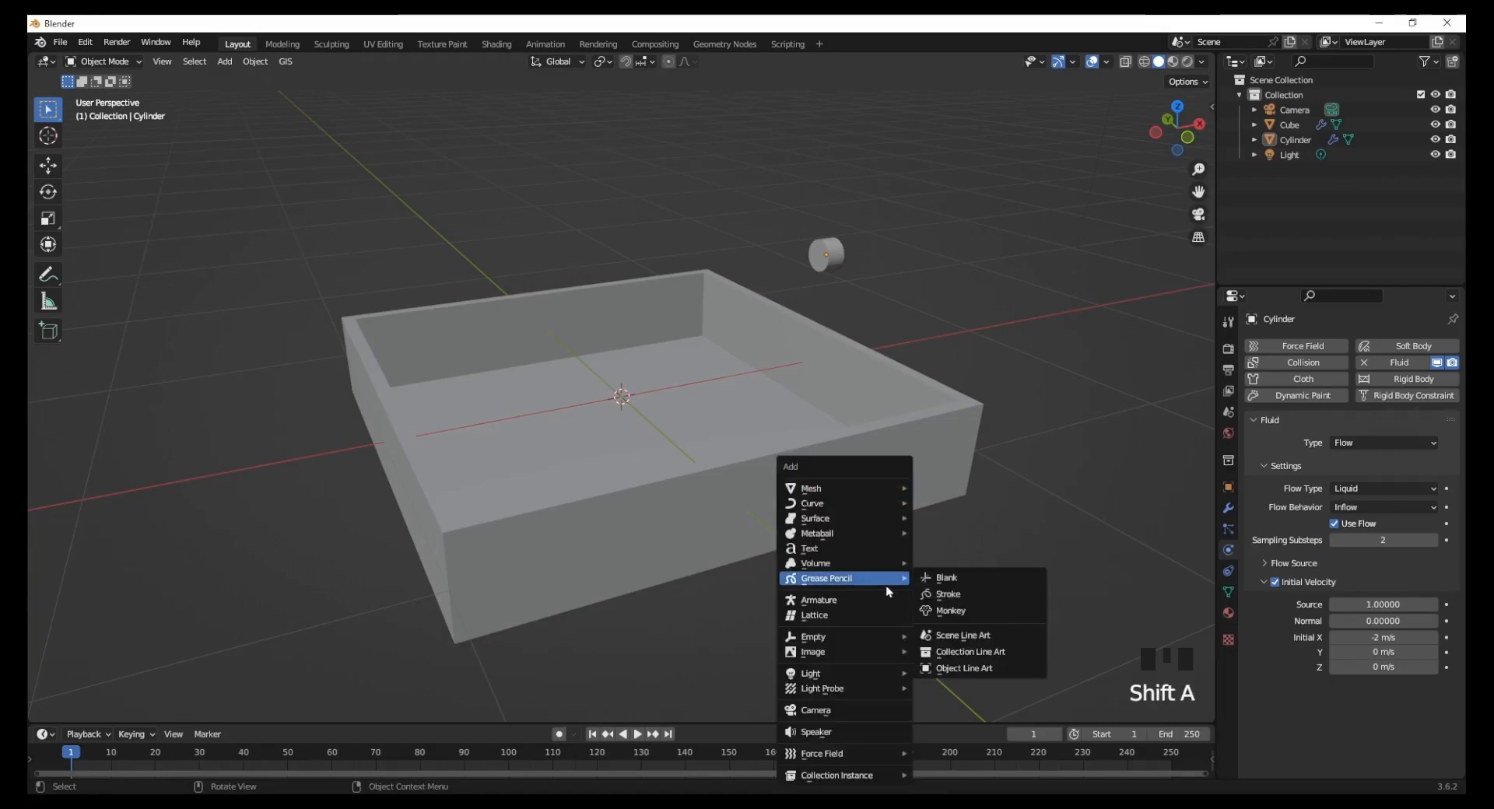
{"action": "mouse_move", "coordinate": [869, 495]}
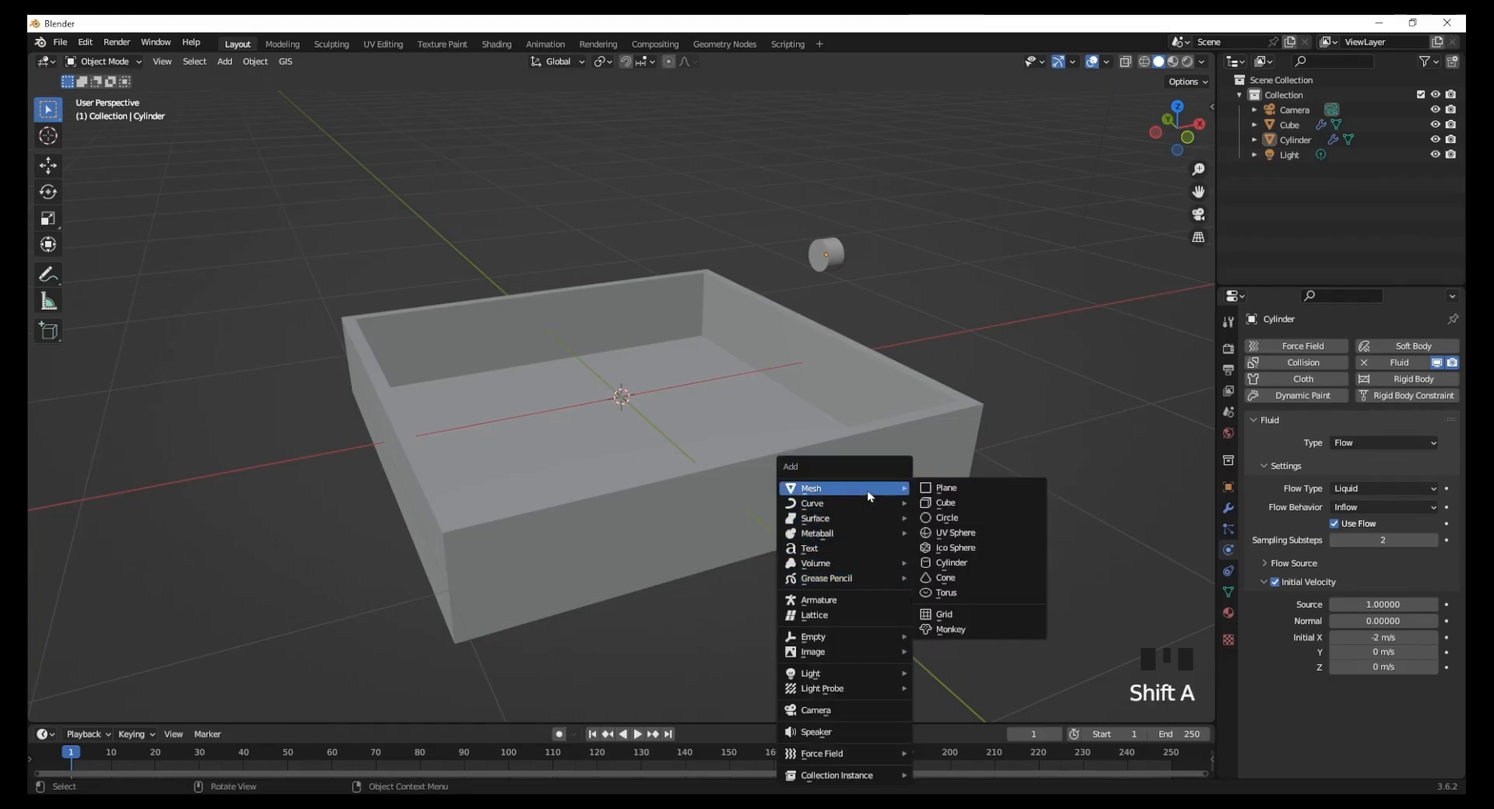
{"action": "left_click", "coordinate": [944, 502]}
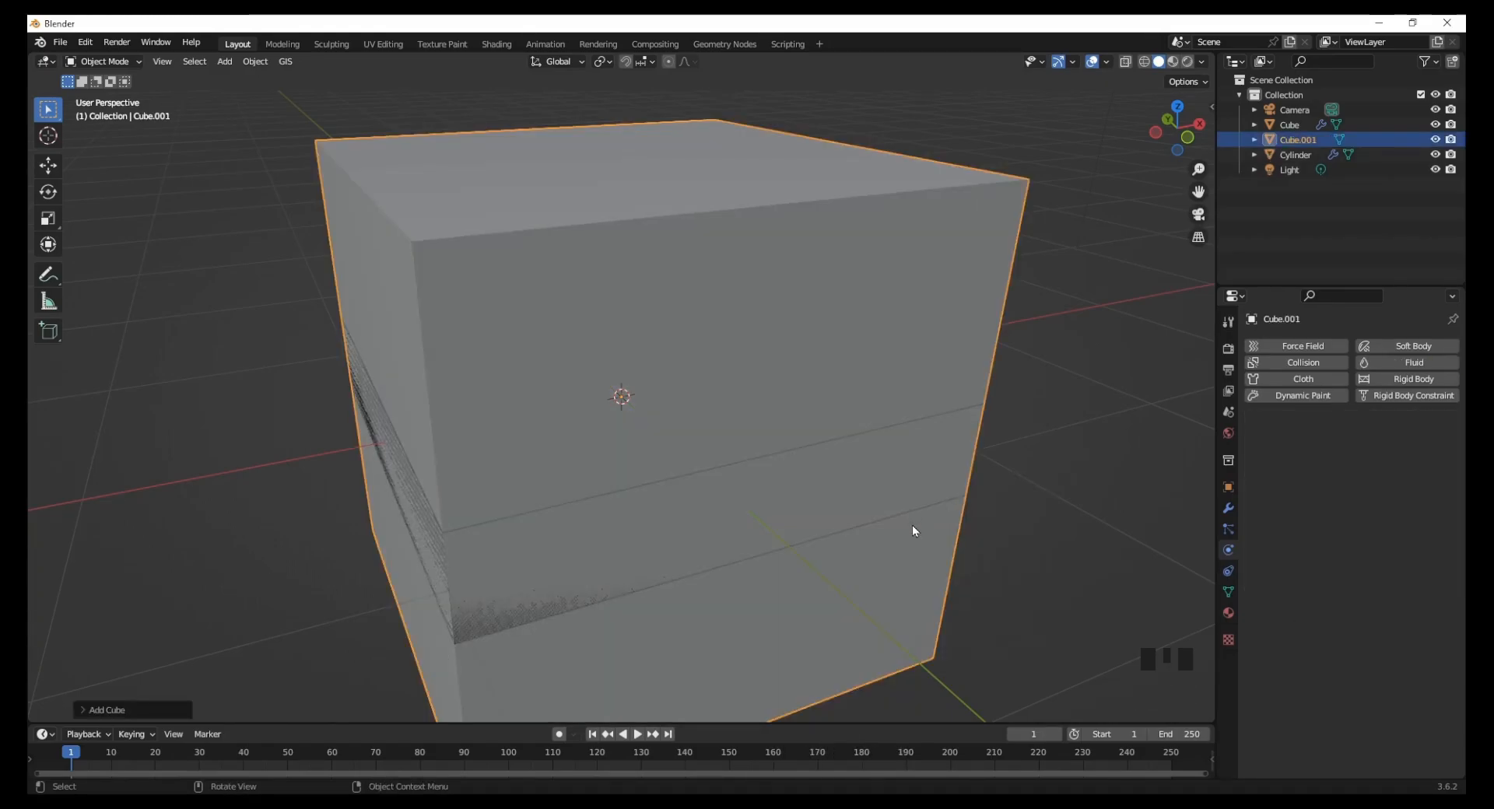
{"action": "key", "text": "s"}
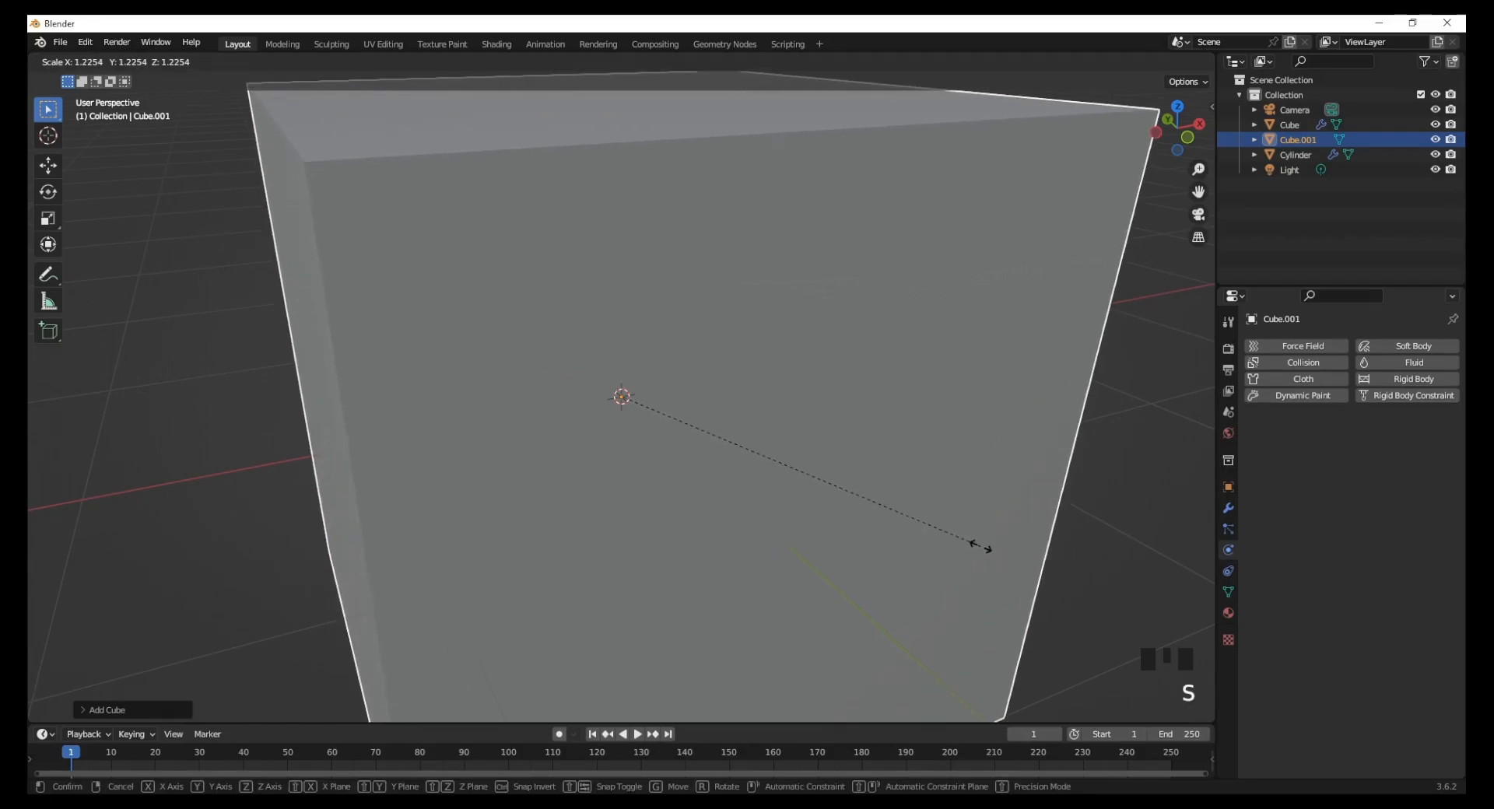
{"action": "left_click", "coordinate": [989, 561]}
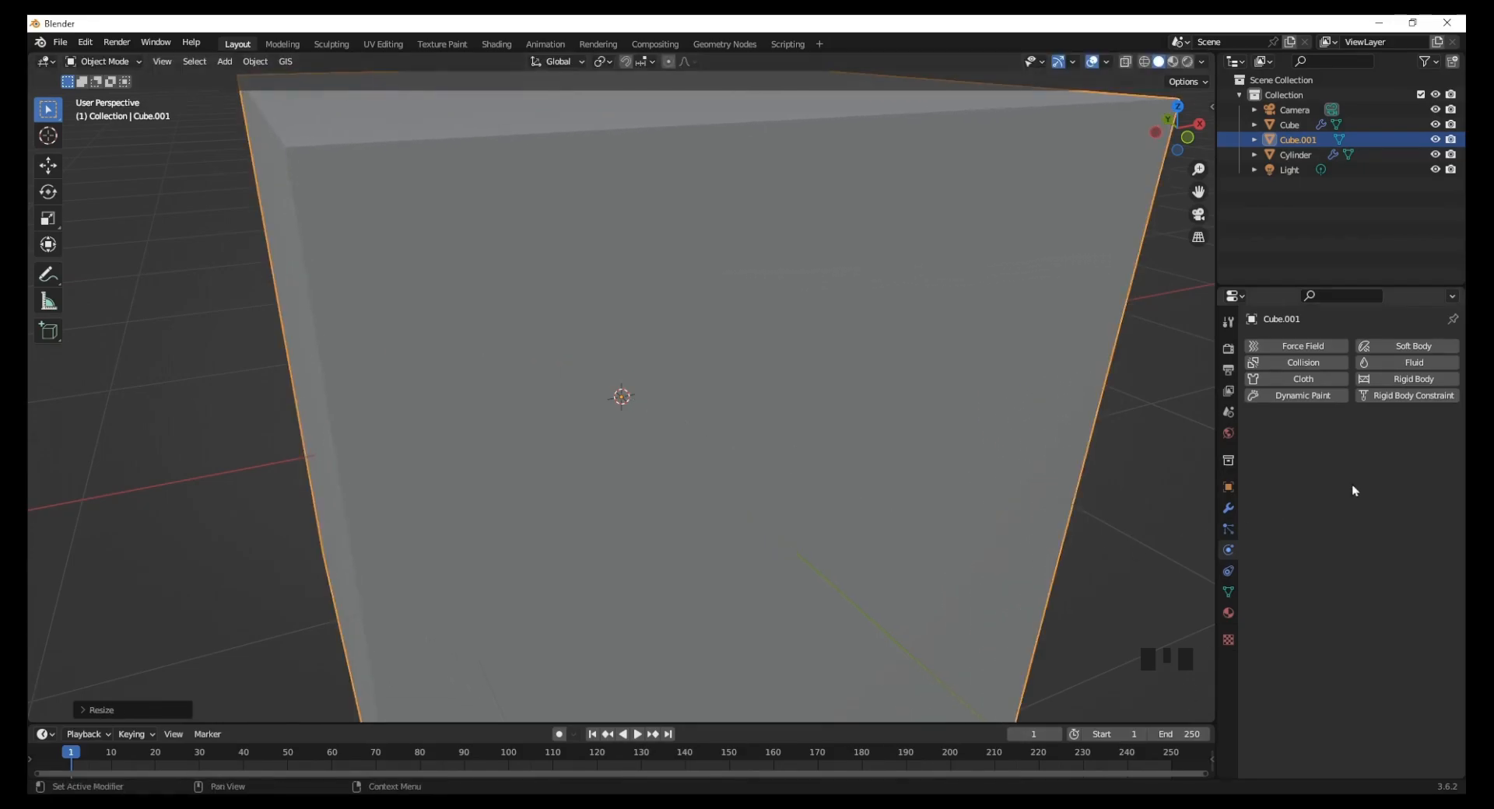
Step: Enable fluid physics on the new cube and set its fluid type to Domain
{"action": "left_click", "coordinate": [1416, 362]}
{"action": "left_click", "coordinate": [1352, 445]}
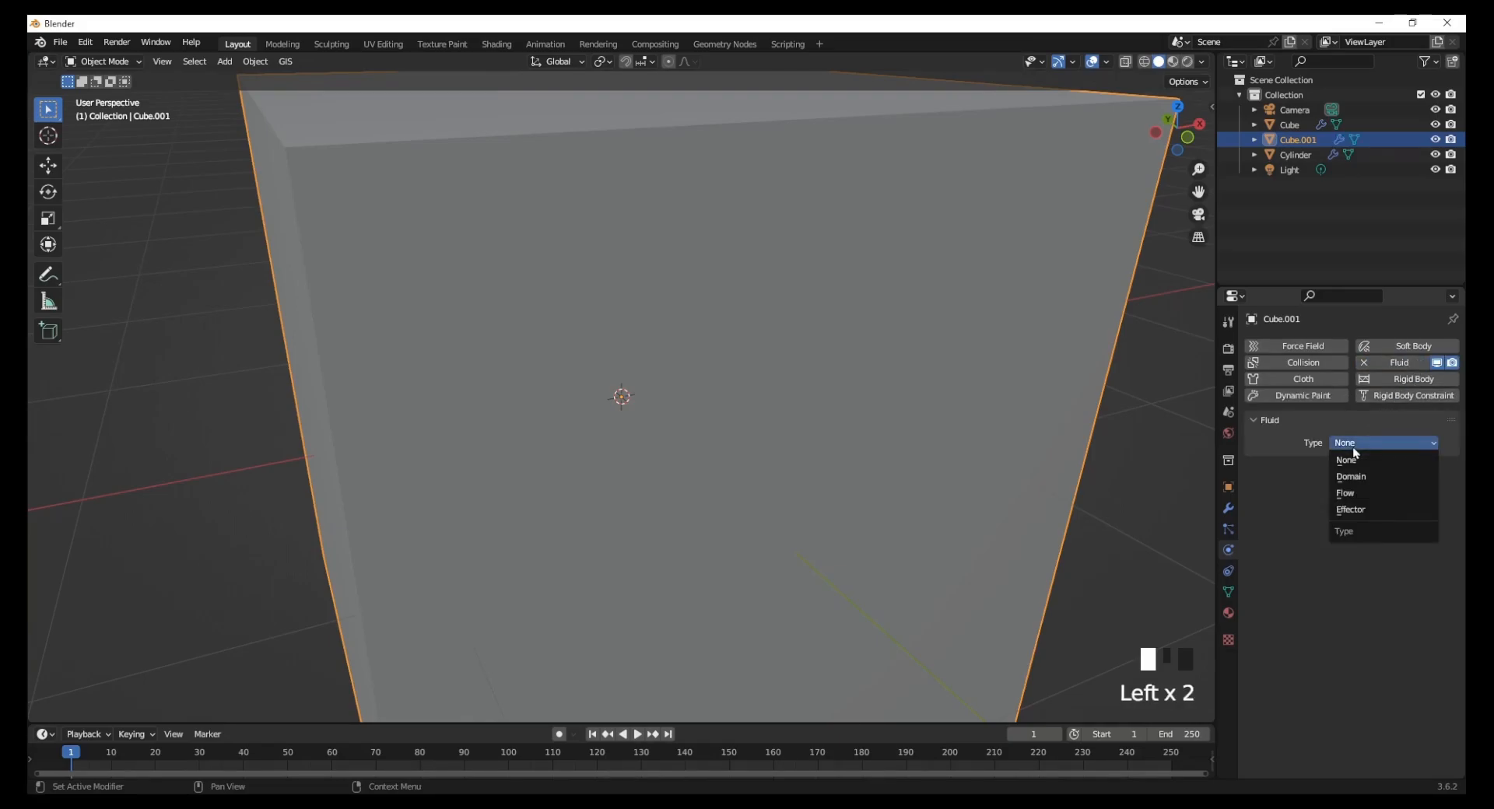
{"action": "left_click", "coordinate": [1363, 477]}
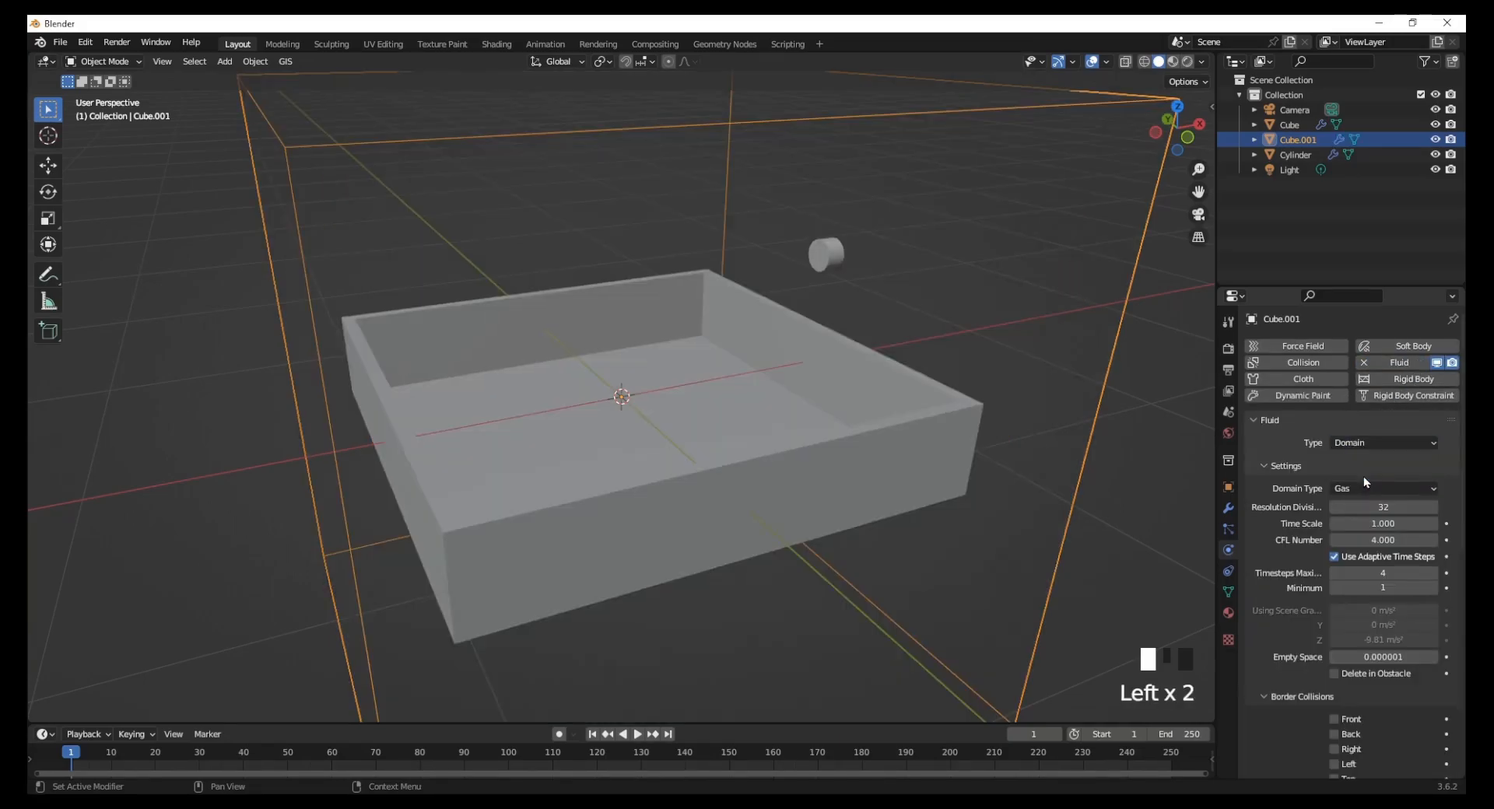
Step: In front view, flatten the domain cube along the Z axis to about 0.42 of its height
{"action": "key", "text": "KP_1"}
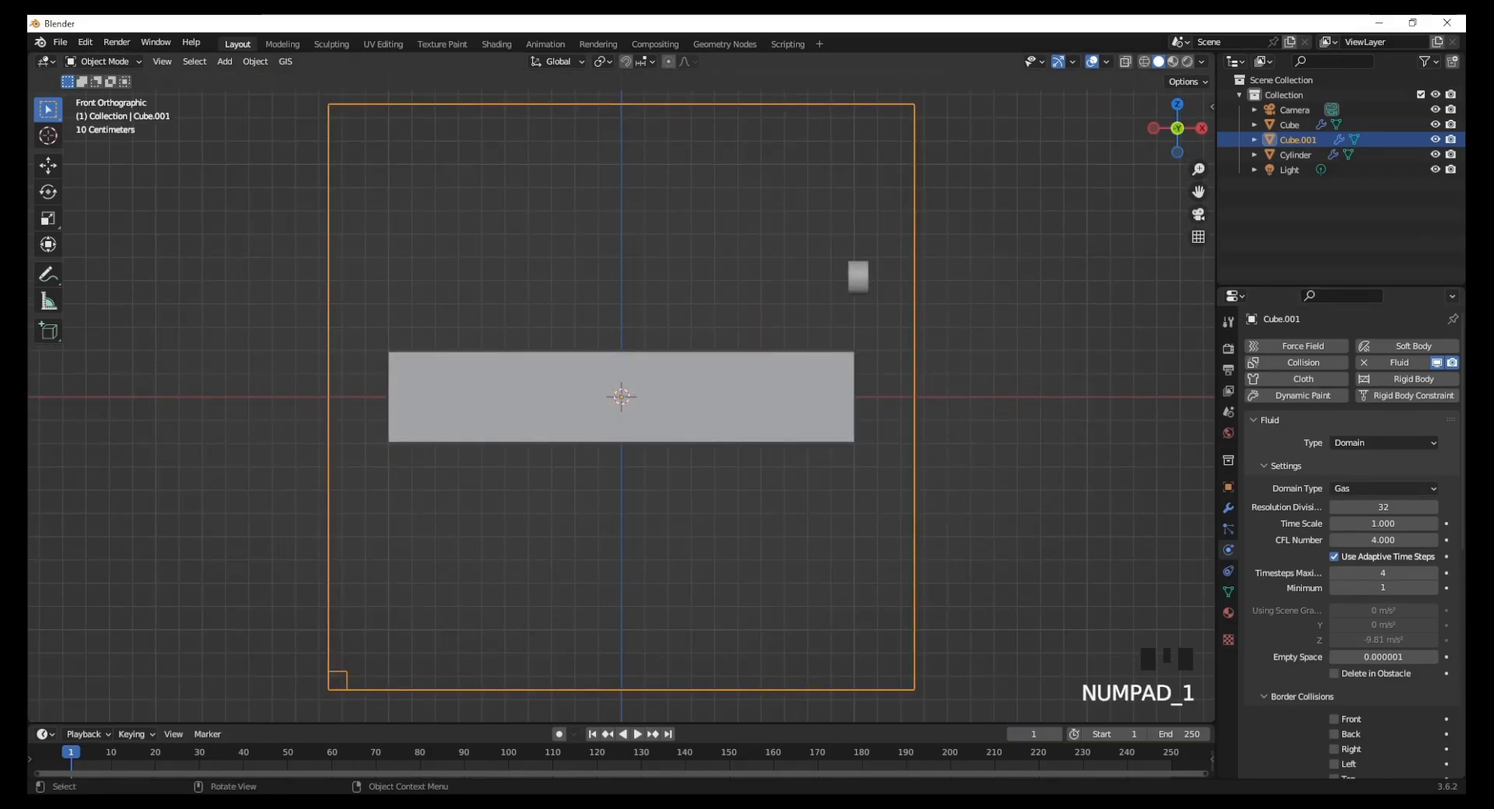
{"action": "key", "text": "s"}
{"action": "key", "text": "z"}
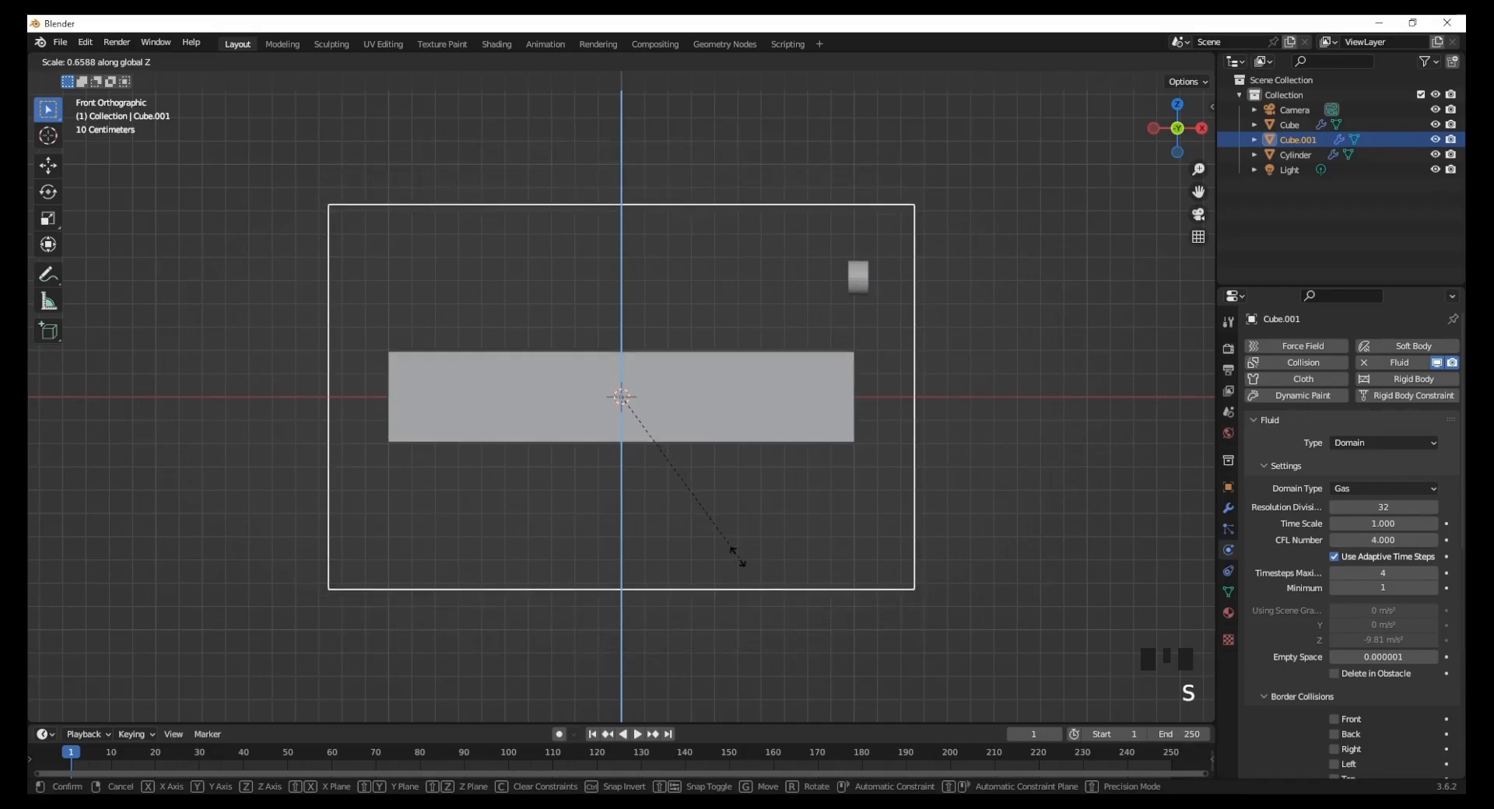
{"action": "left_click", "coordinate": [705, 500]}
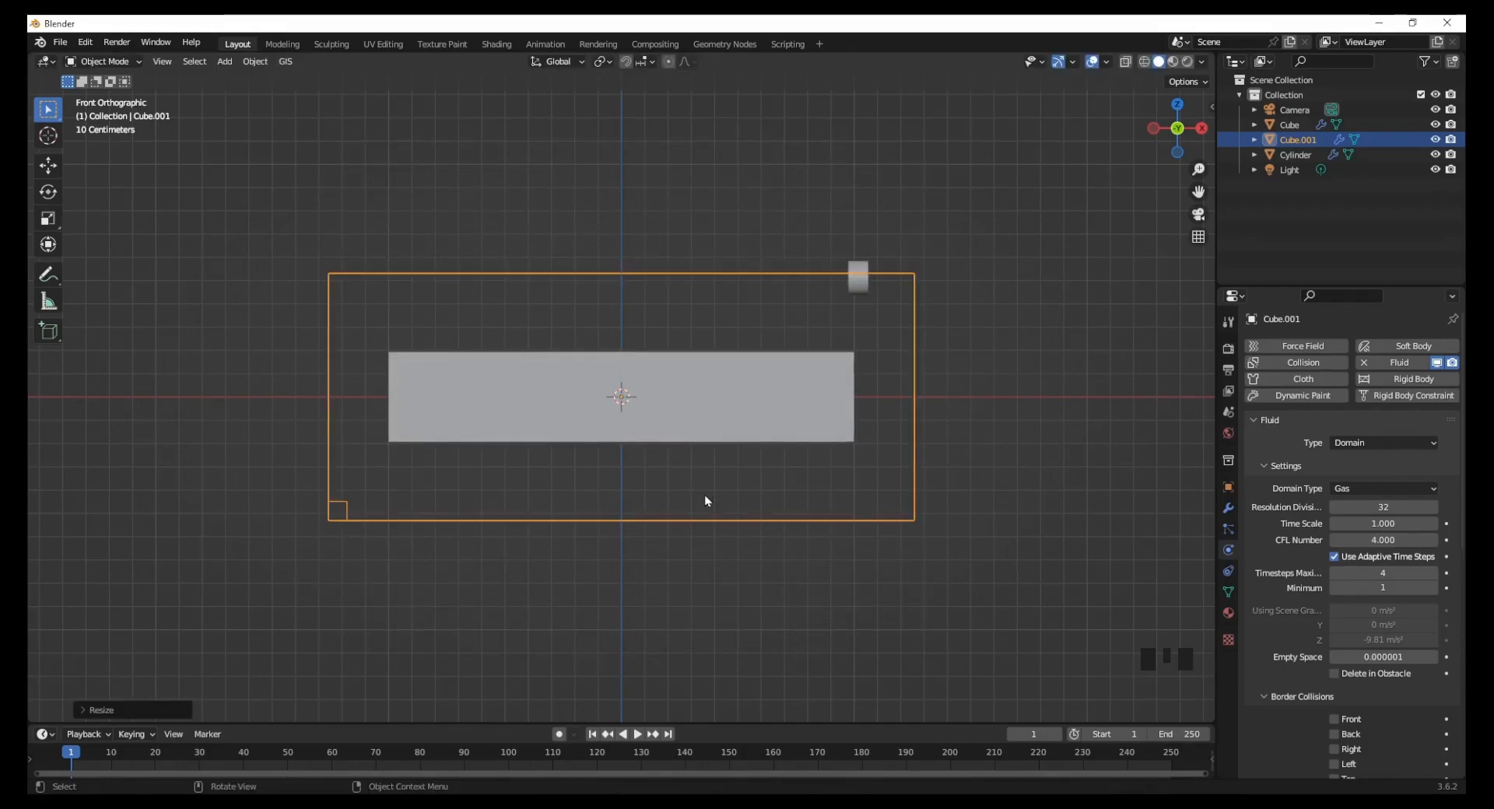
Step: Move the domain about 0.2 m up and 0.14 m toward -X so that it encloses both the tray and the cylinder
{"action": "key", "text": "g"}
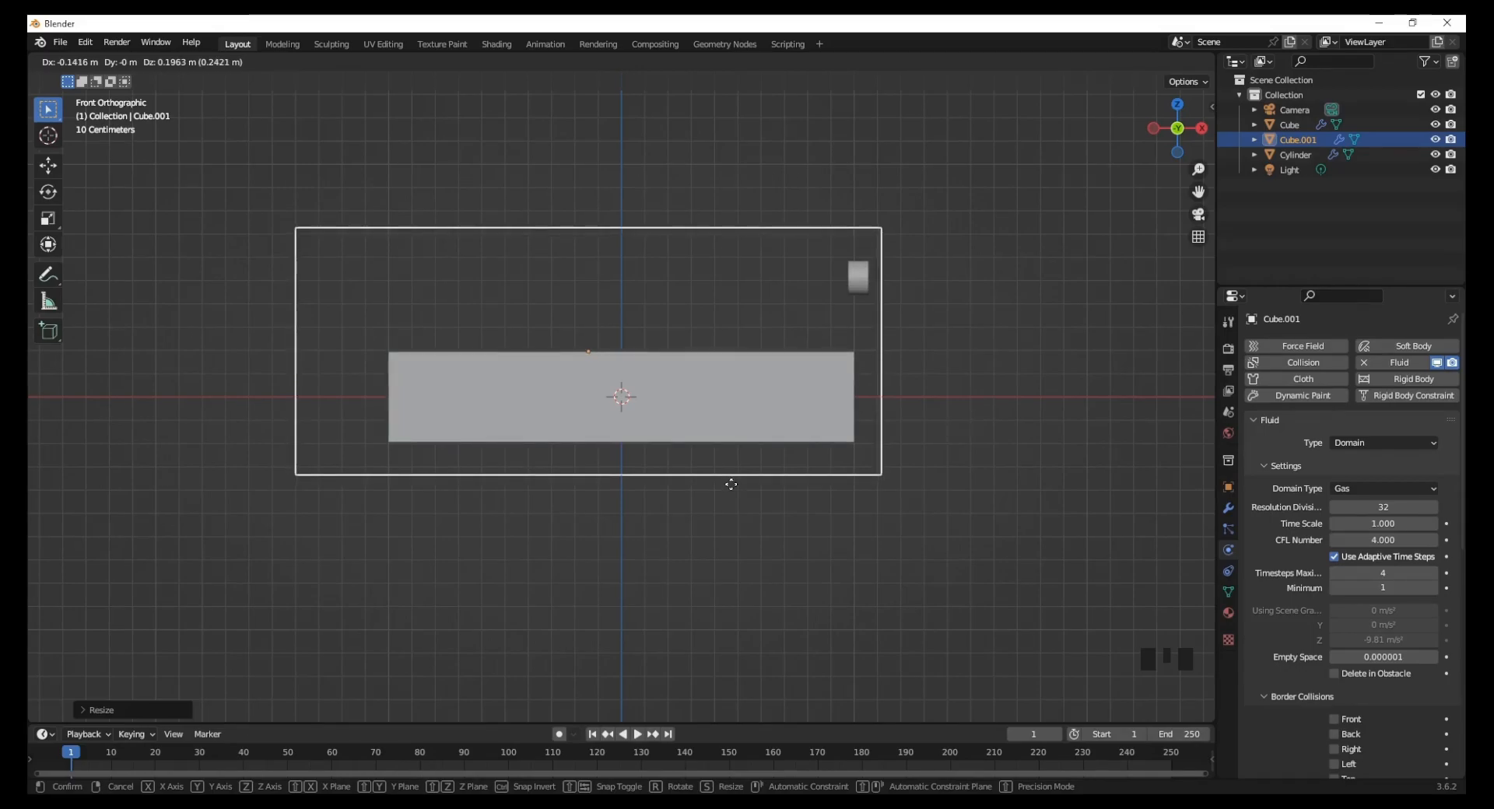
{"action": "left_click", "coordinate": [730, 484]}
{"action": "middle_click_drag", "start_coordinate": [813, 507], "coordinate": [847, 580]}
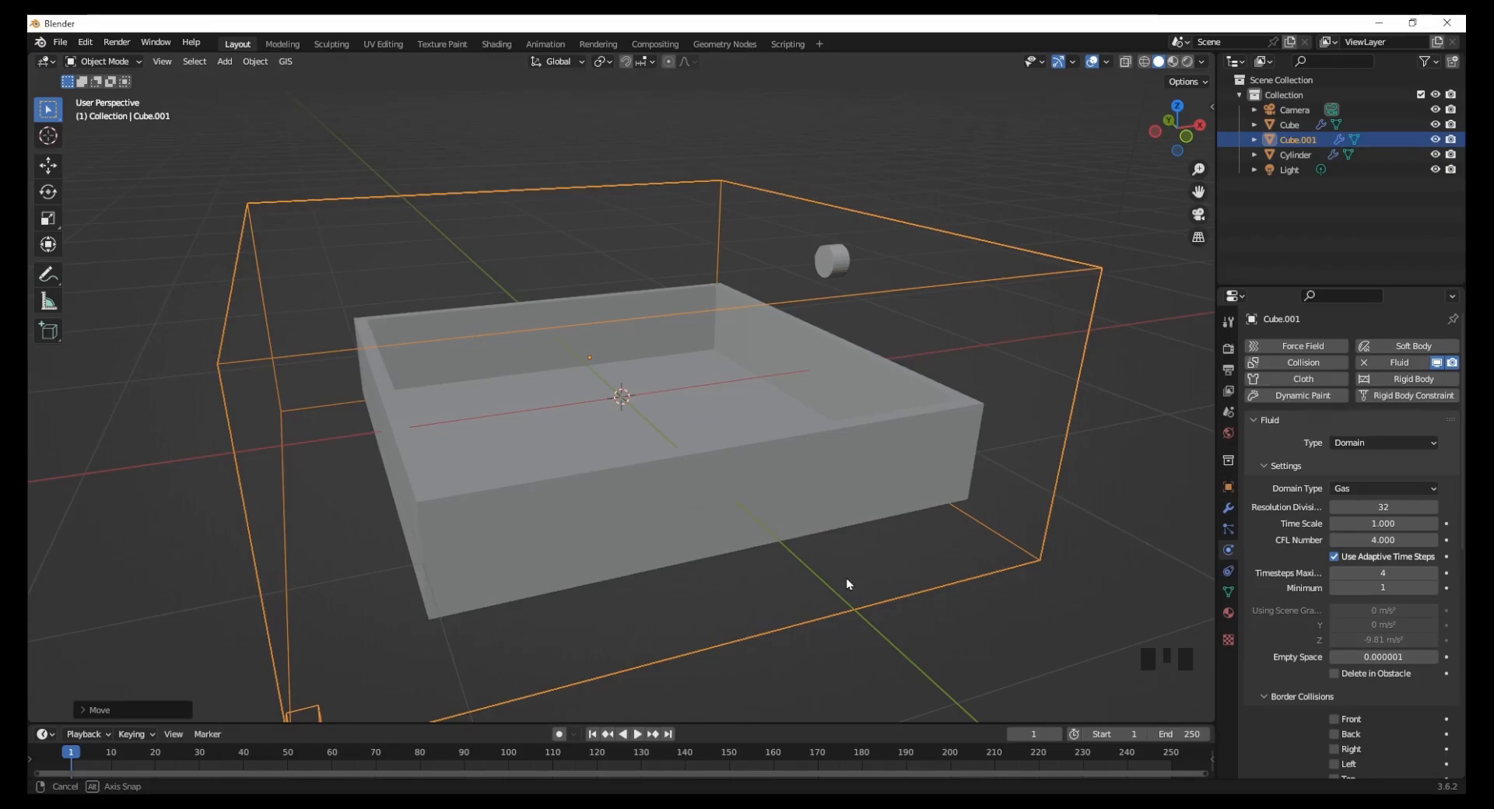
{"action": "scroll", "coordinate": [855, 574], "scroll_direction": "down", "scroll_amount": 3}
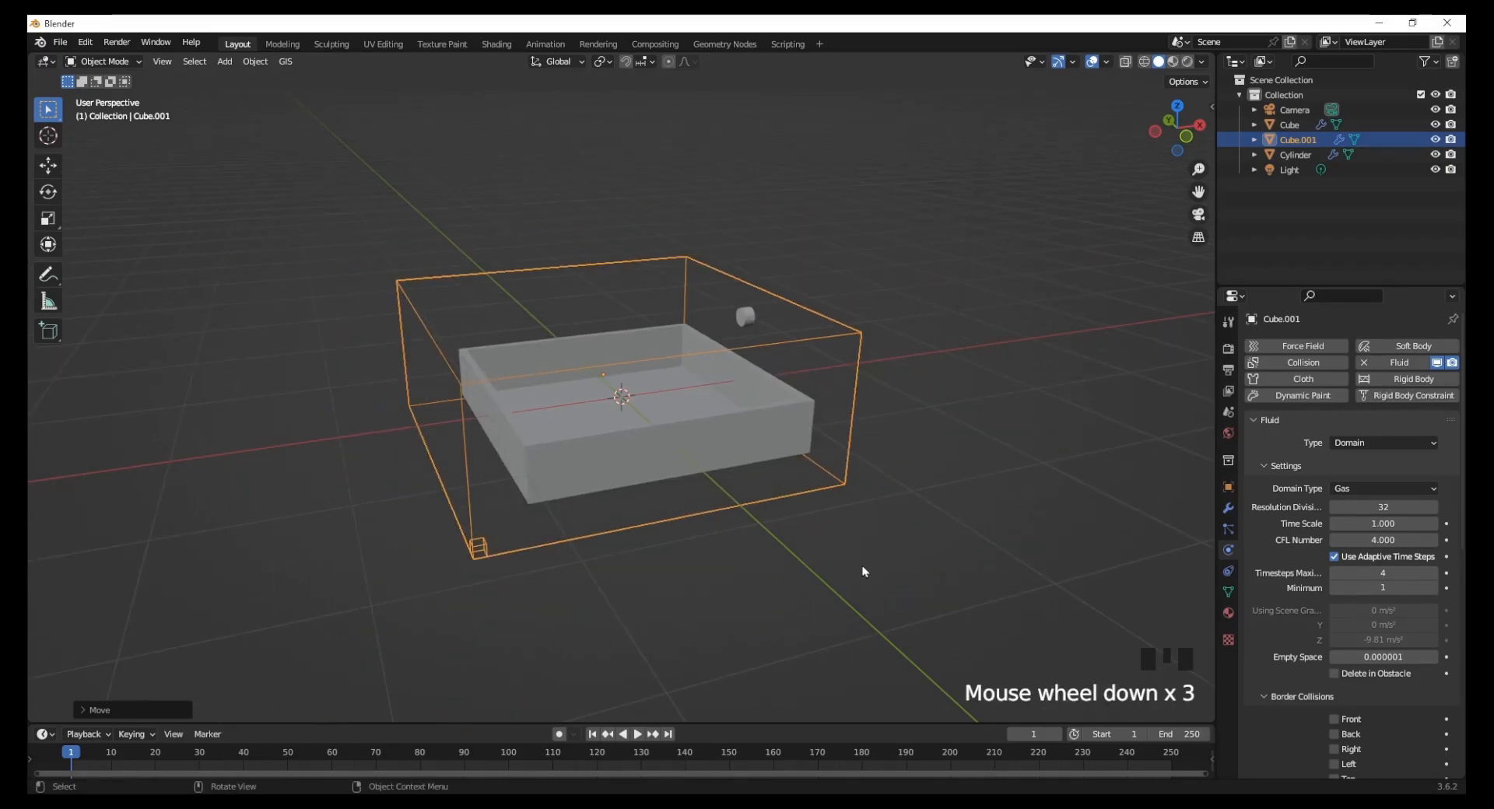
{"action": "scroll", "coordinate": [862, 570], "scroll_direction": "up", "scroll_amount": 1}
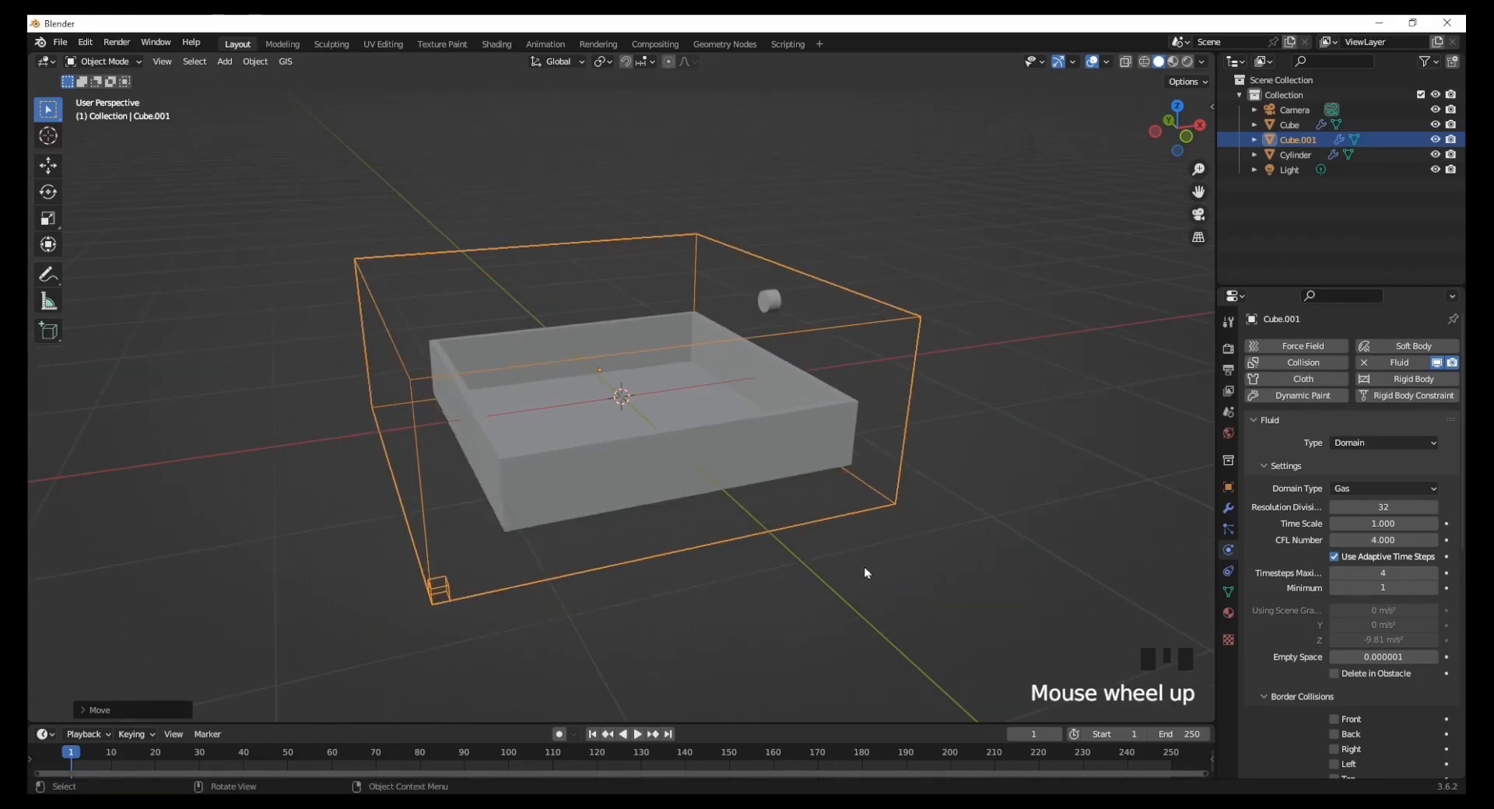
Step: Set the domain type to Liquid and its resolution divisions to 200
{"action": "left_click", "coordinate": [1368, 489]}
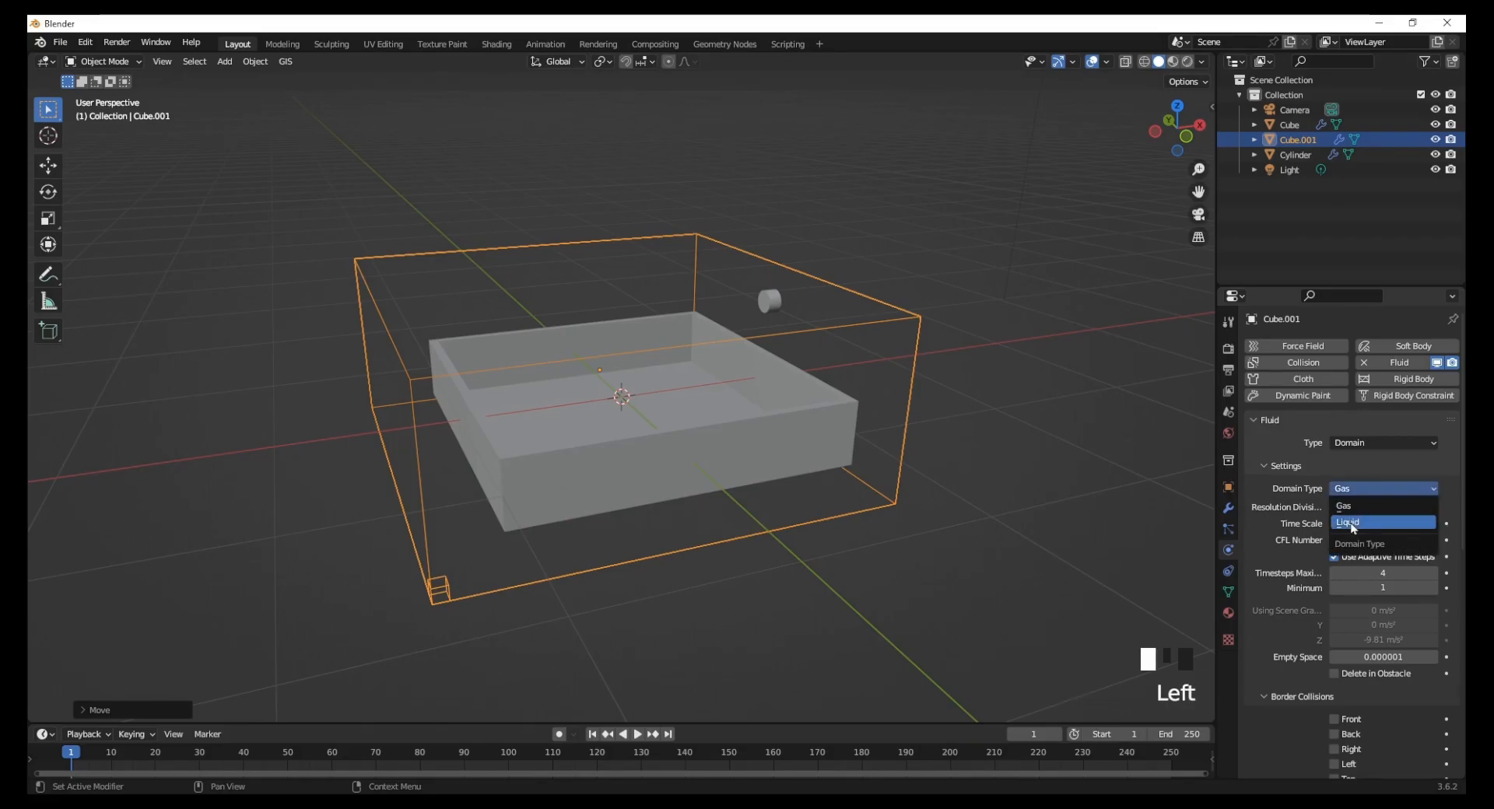
{"action": "left_click", "coordinate": [1354, 523]}
{"action": "left_click", "coordinate": [1402, 509]}
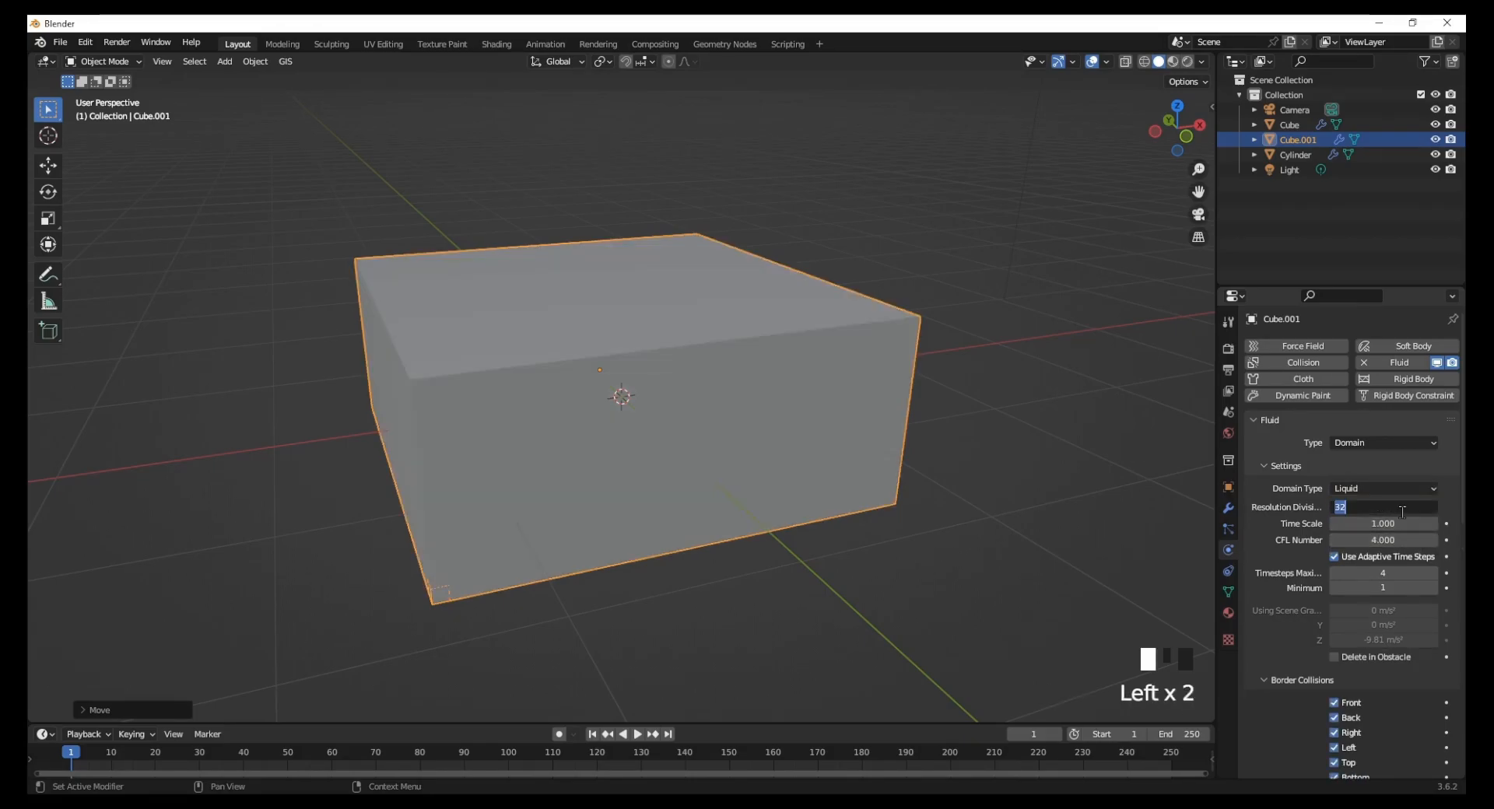
{"action": "type", "text": "100"}
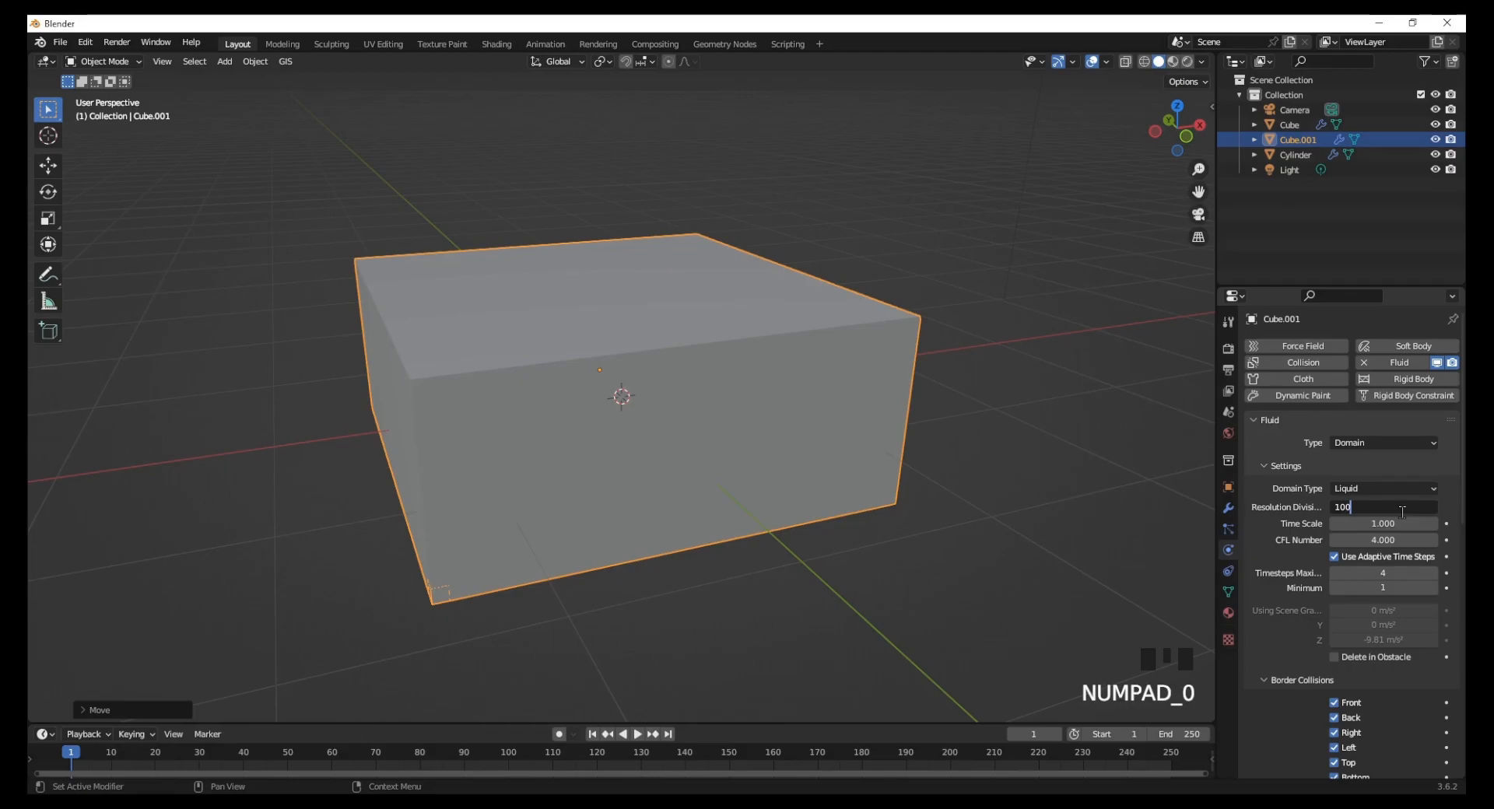
{"action": "key", "text": "Return"}
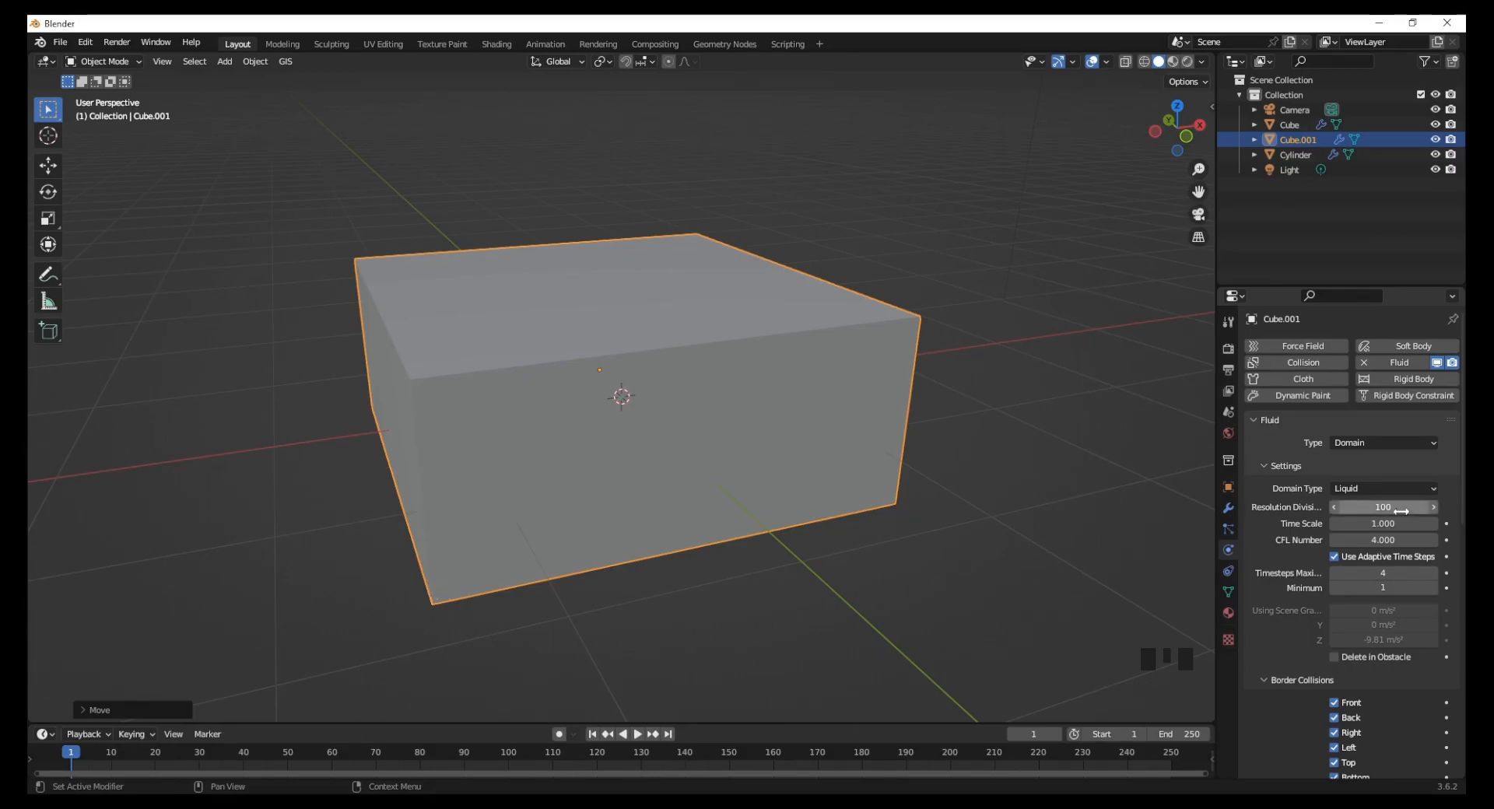
{"action": "left_click", "coordinate": [1389, 506]}
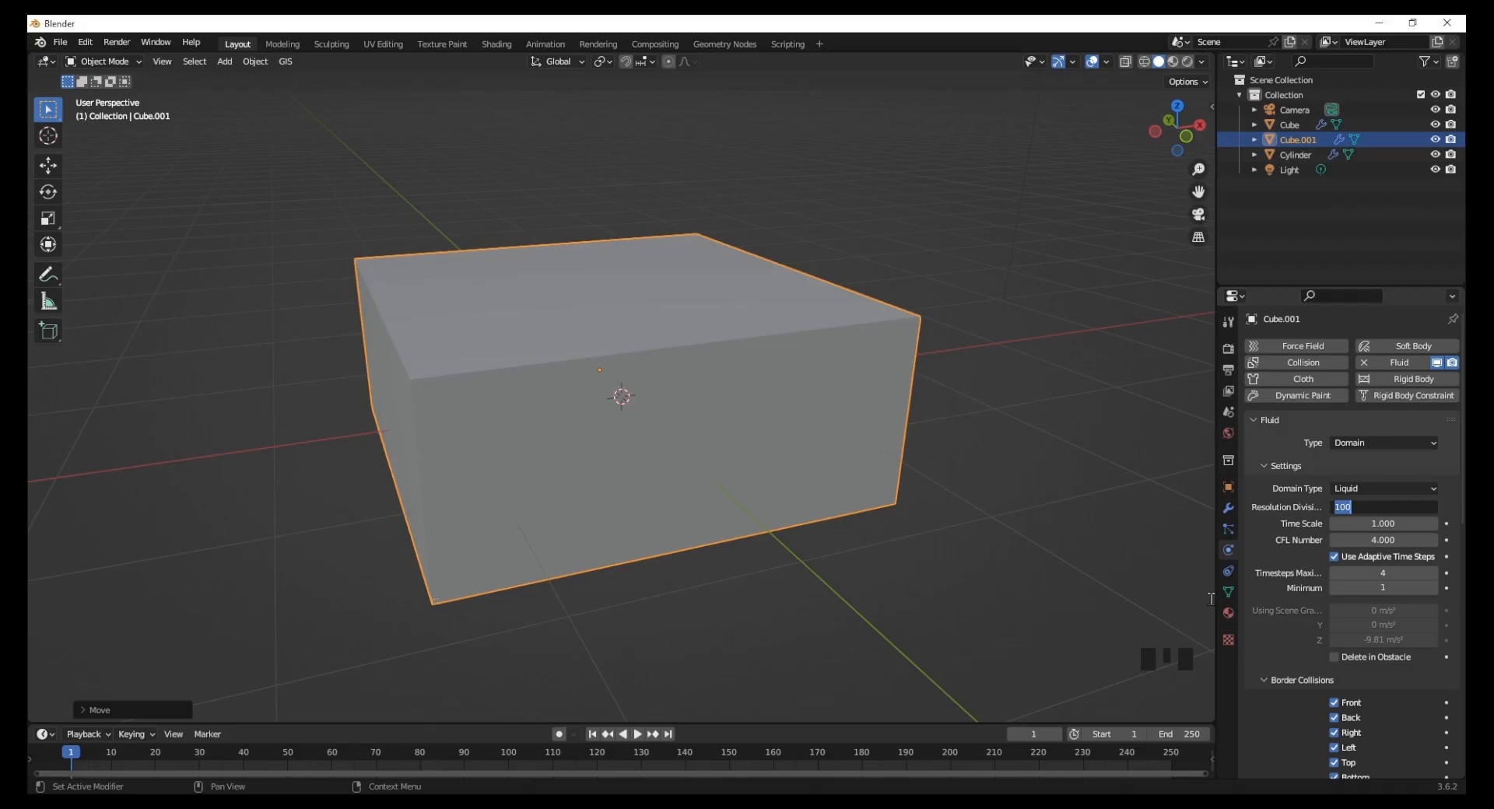
{"action": "type", "text": "200"}
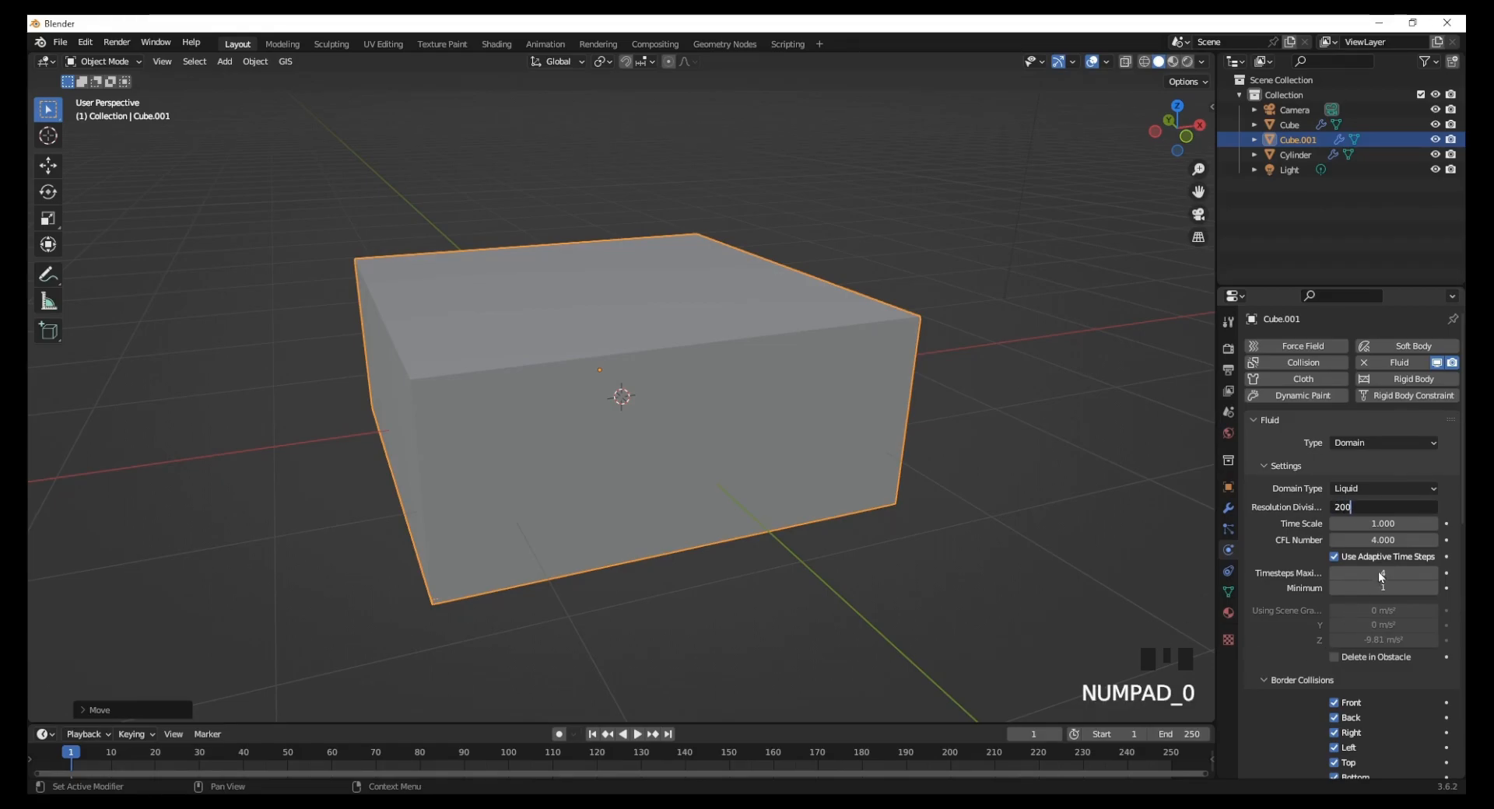
{"action": "key", "text": "Return"}
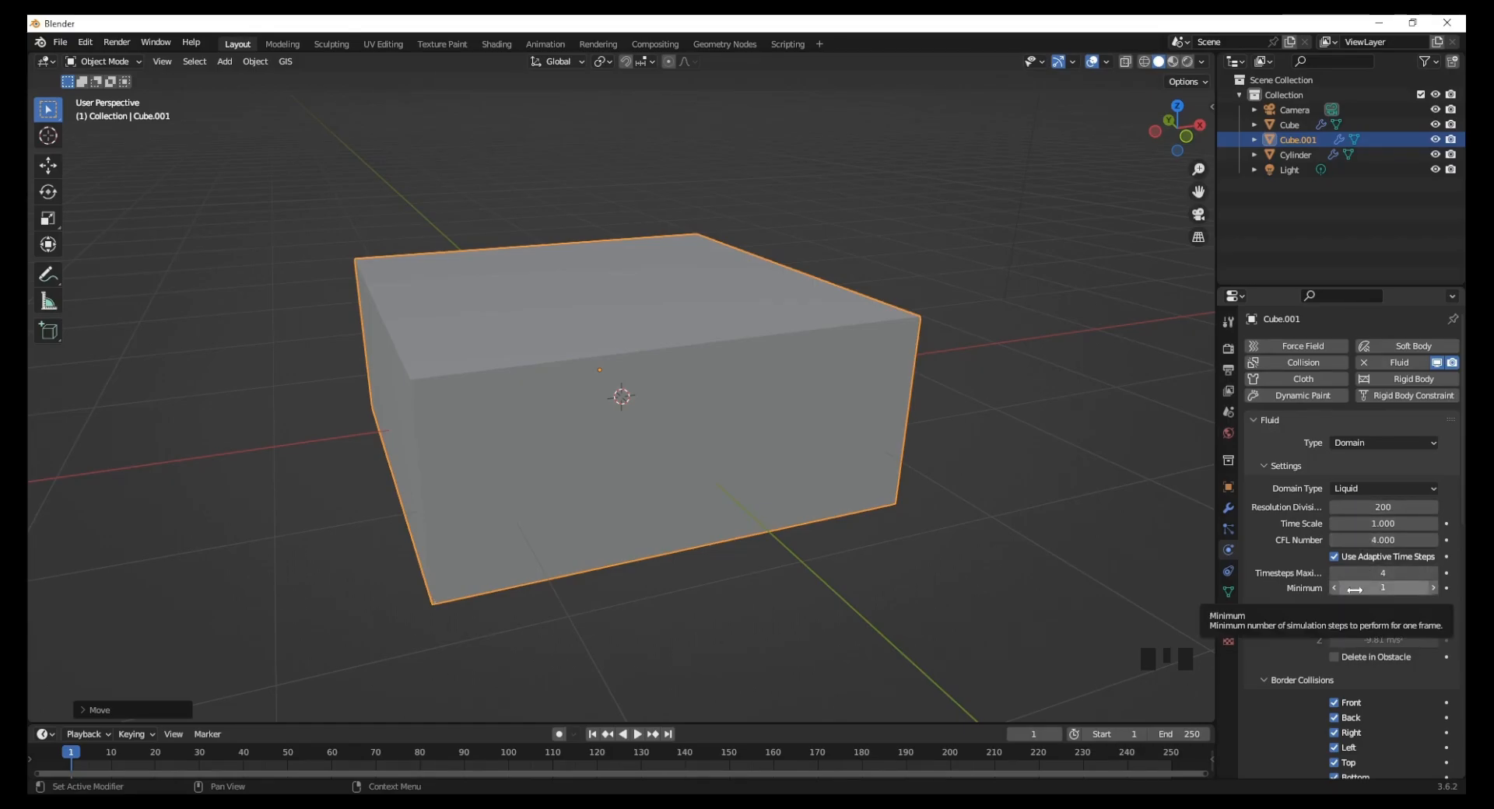
Step: Enable Diffusion and Mesh for the liquid domain
{"action": "scroll", "coordinate": [1322, 599], "scroll_direction": "down", "scroll_amount": 3}
{"action": "scroll", "coordinate": [1322, 606], "scroll_direction": "down", "scroll_amount": 8}
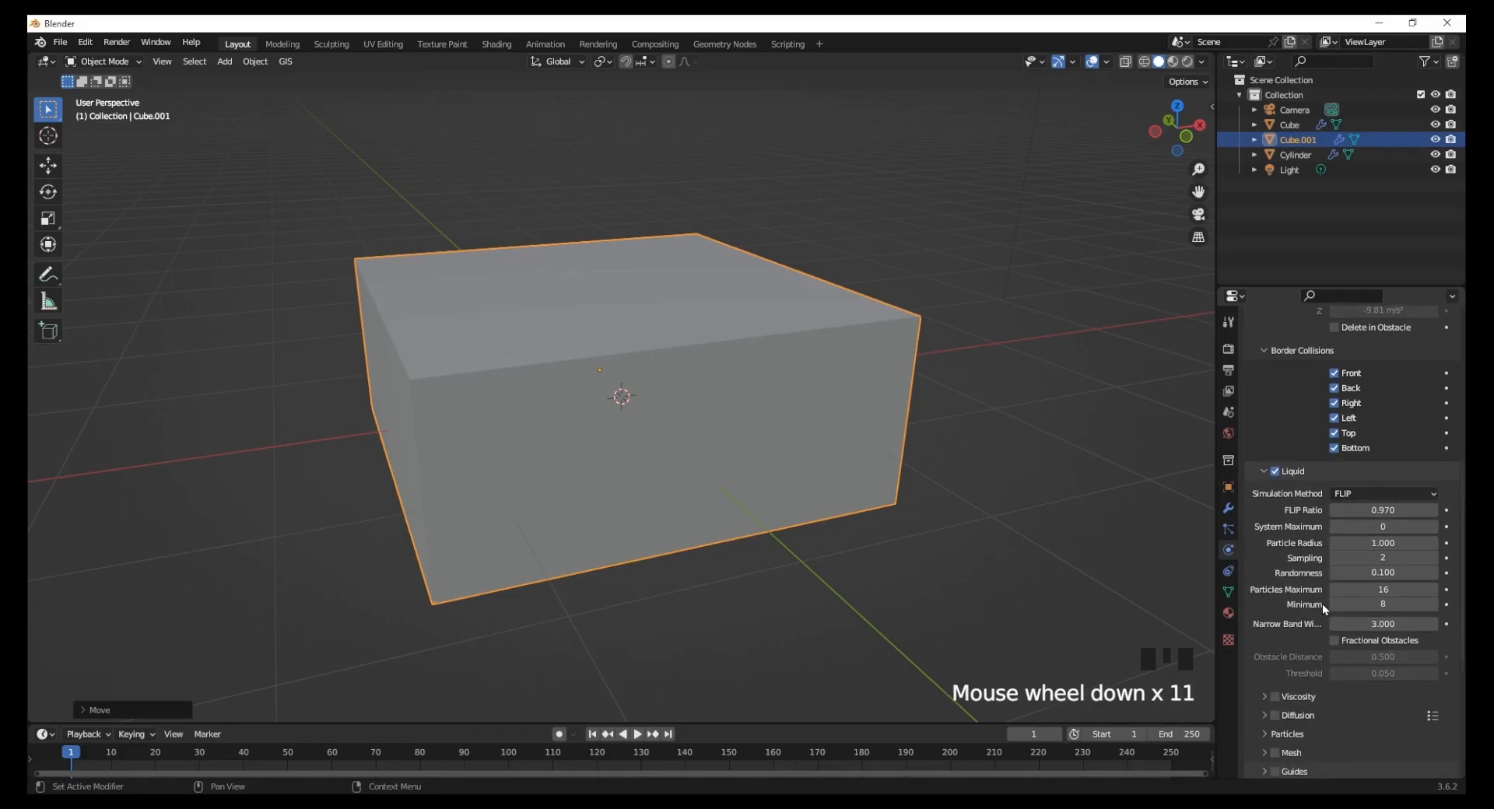
{"action": "scroll", "coordinate": [1323, 604], "scroll_direction": "down", "scroll_amount": 3}
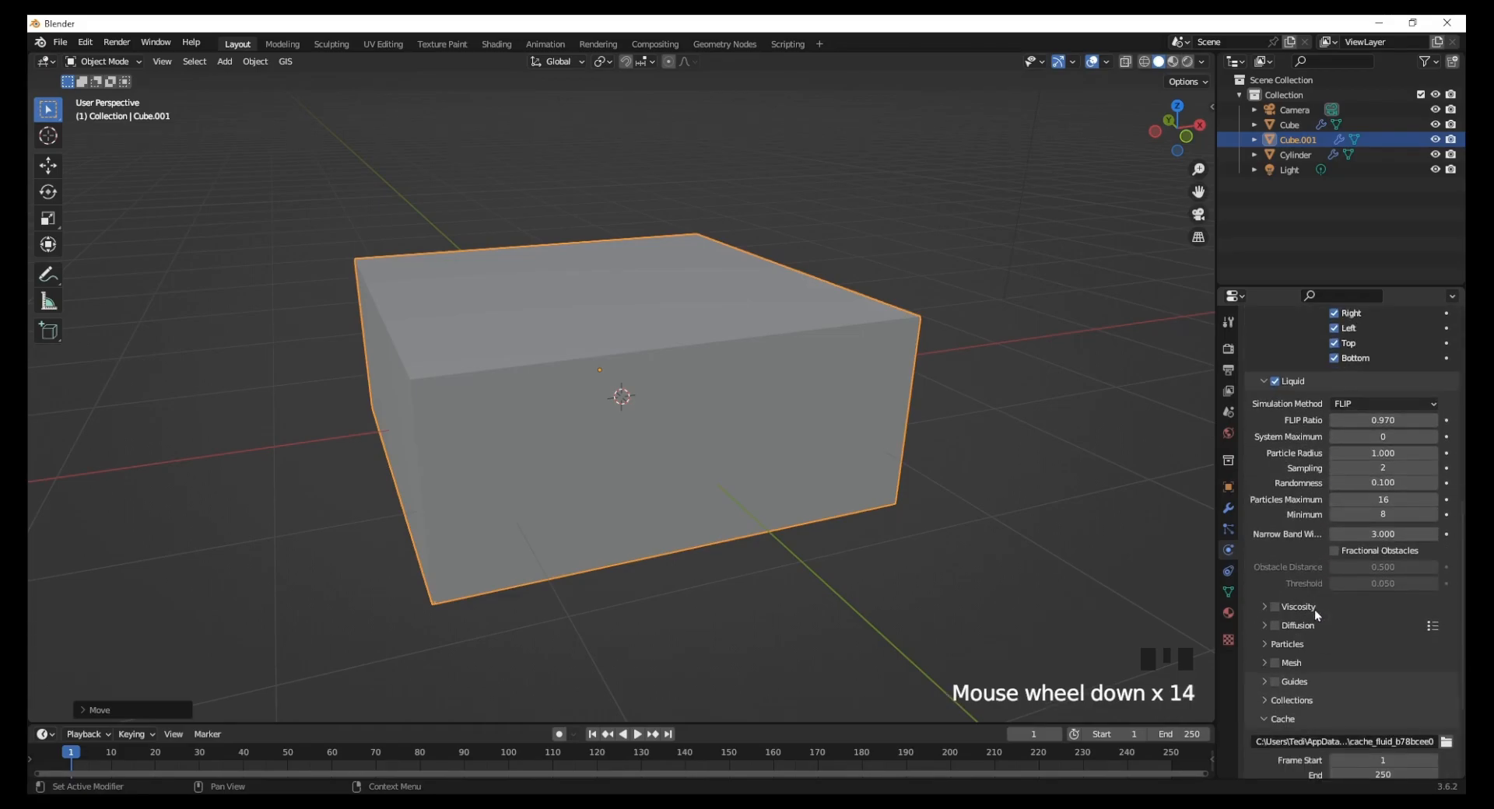
{"action": "left_click", "coordinate": [1280, 659]}
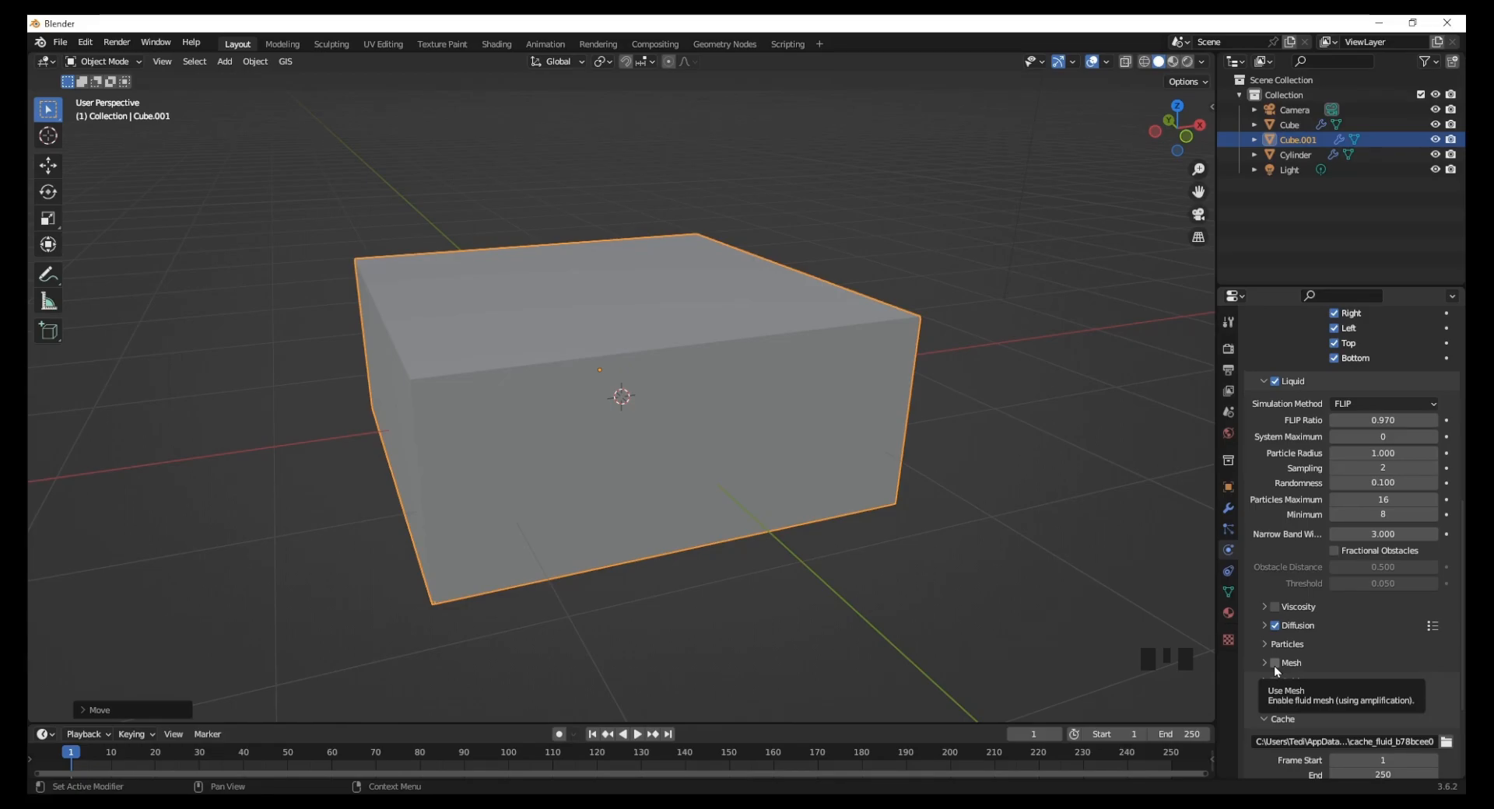
{"action": "left_click", "coordinate": [1275, 666]}
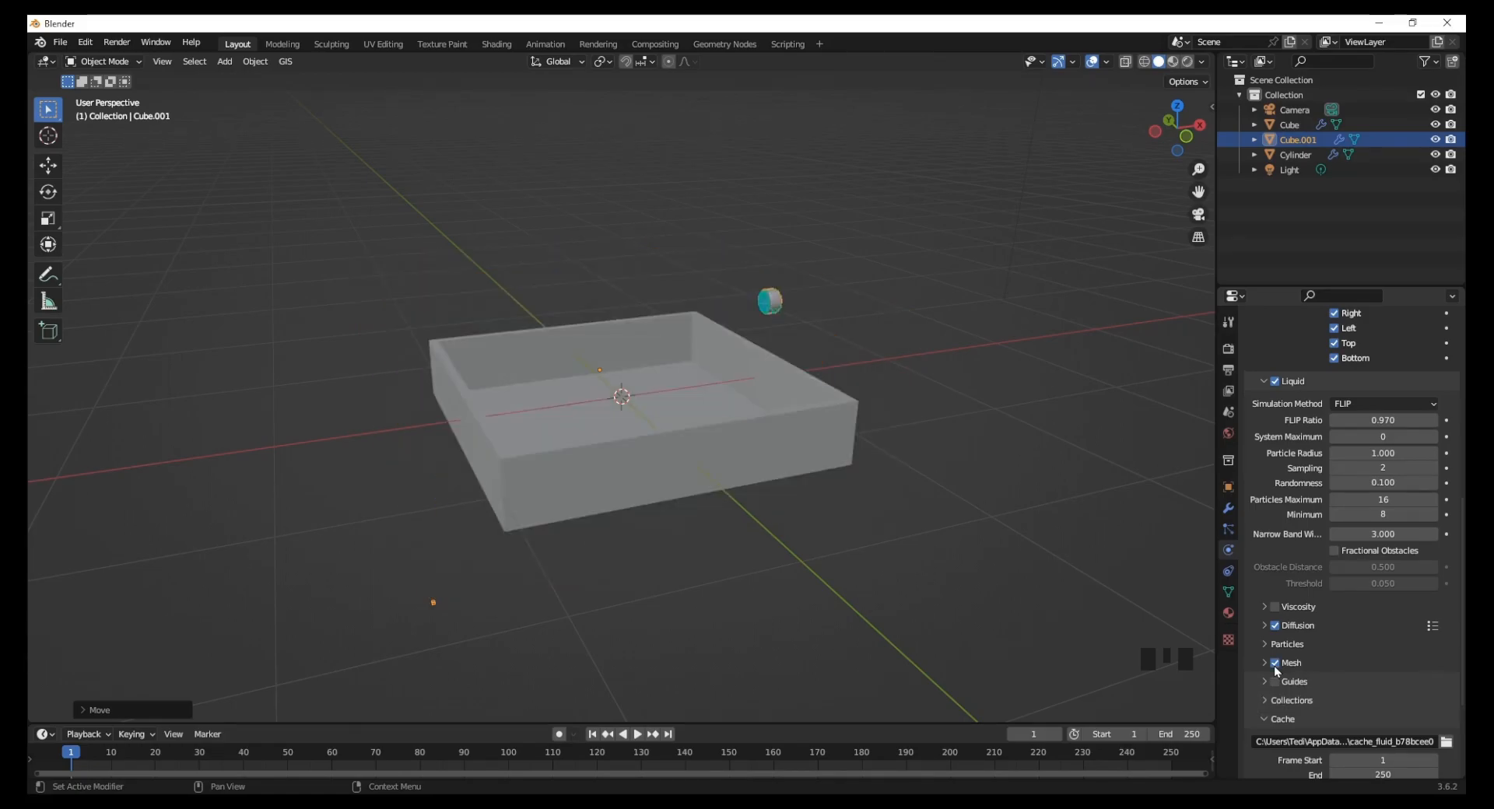
Step: Set the domain's cache directory to the folder E:\blender\tutorials\water_simulation\cache
{"action": "scroll", "coordinate": [1403, 665], "scroll_direction": "down", "scroll_amount": 5}
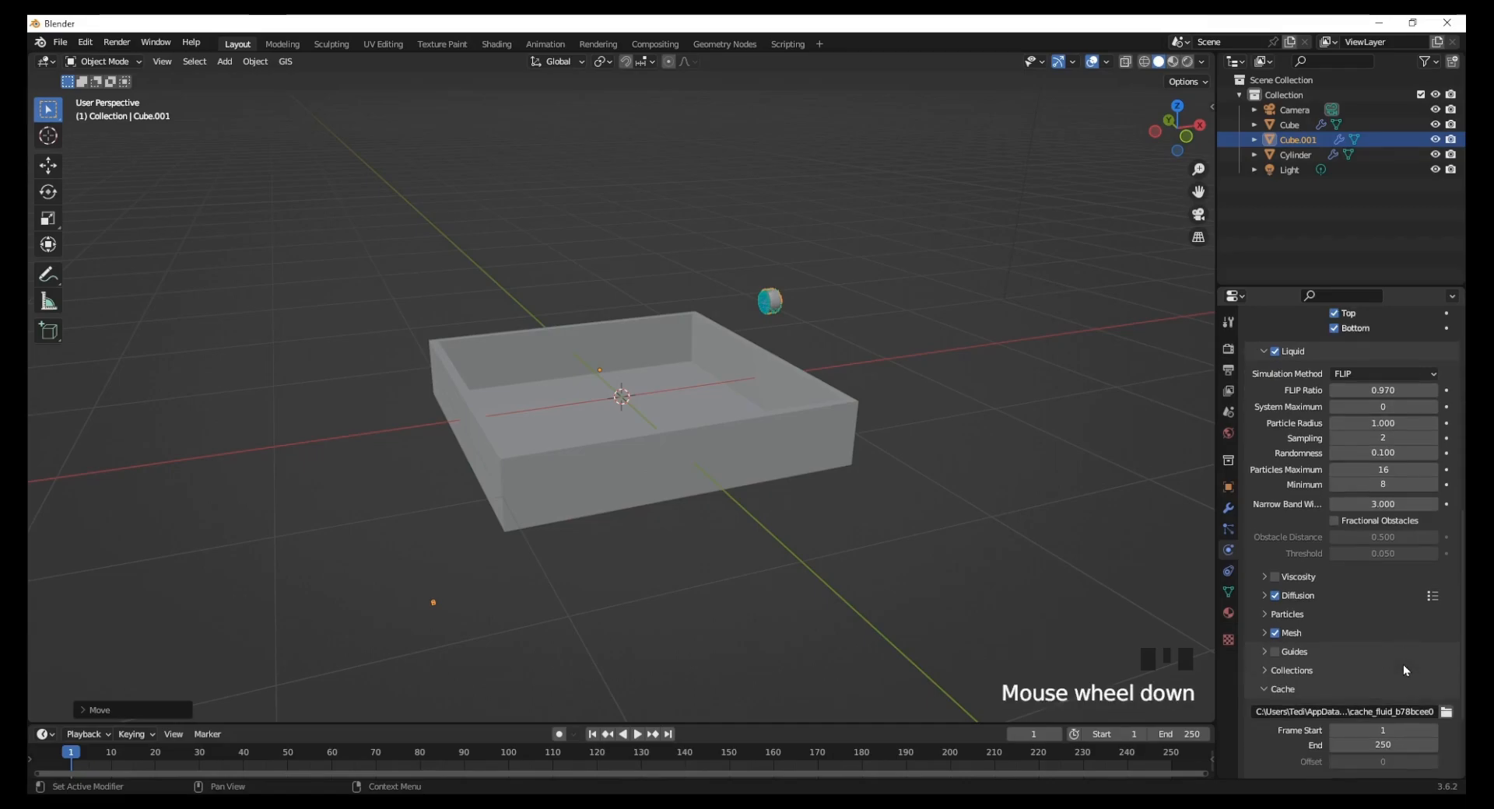
{"action": "scroll", "coordinate": [1404, 669], "scroll_direction": "down", "scroll_amount": 1}
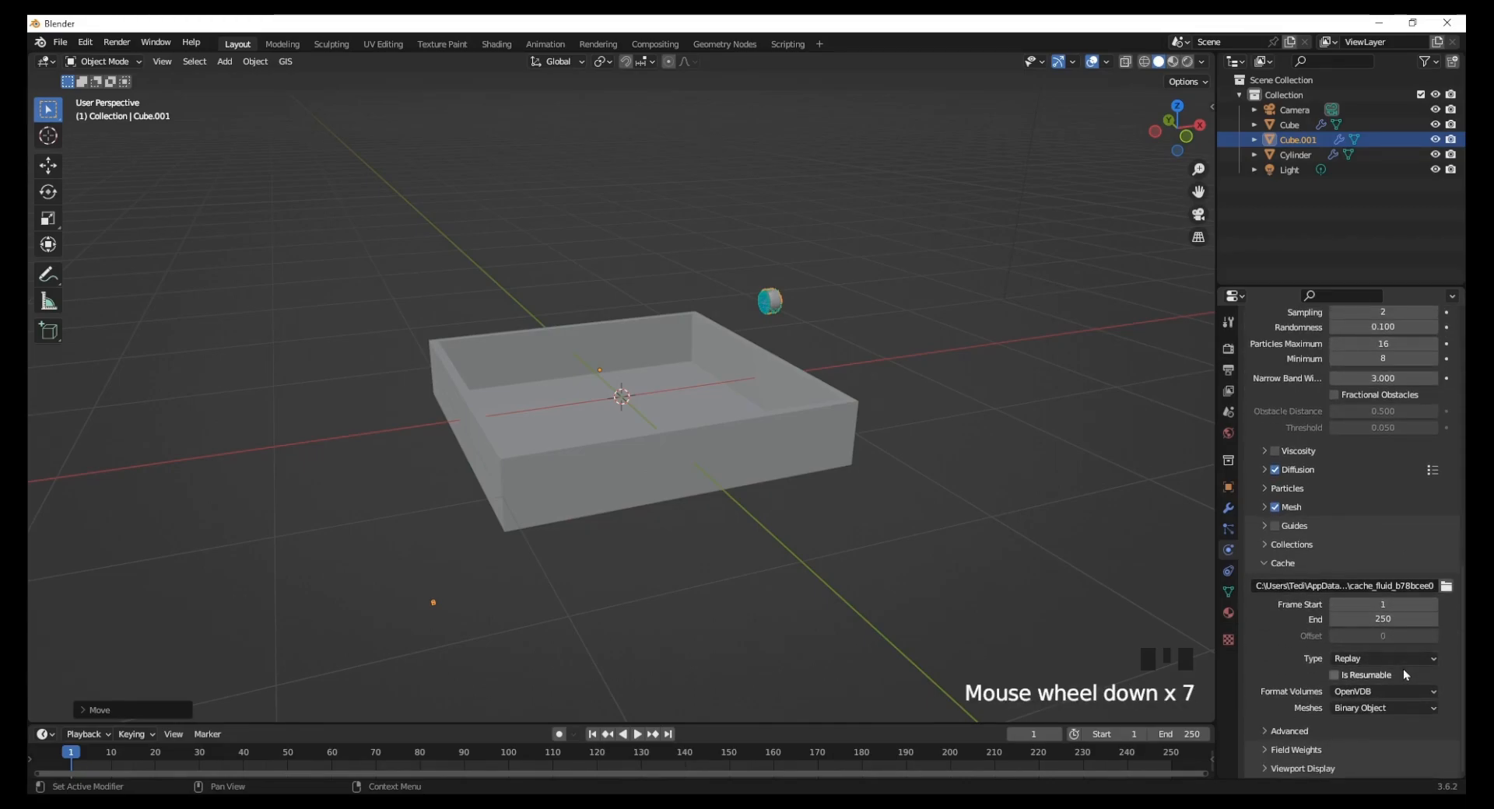
{"action": "left_click", "coordinate": [1447, 585]}
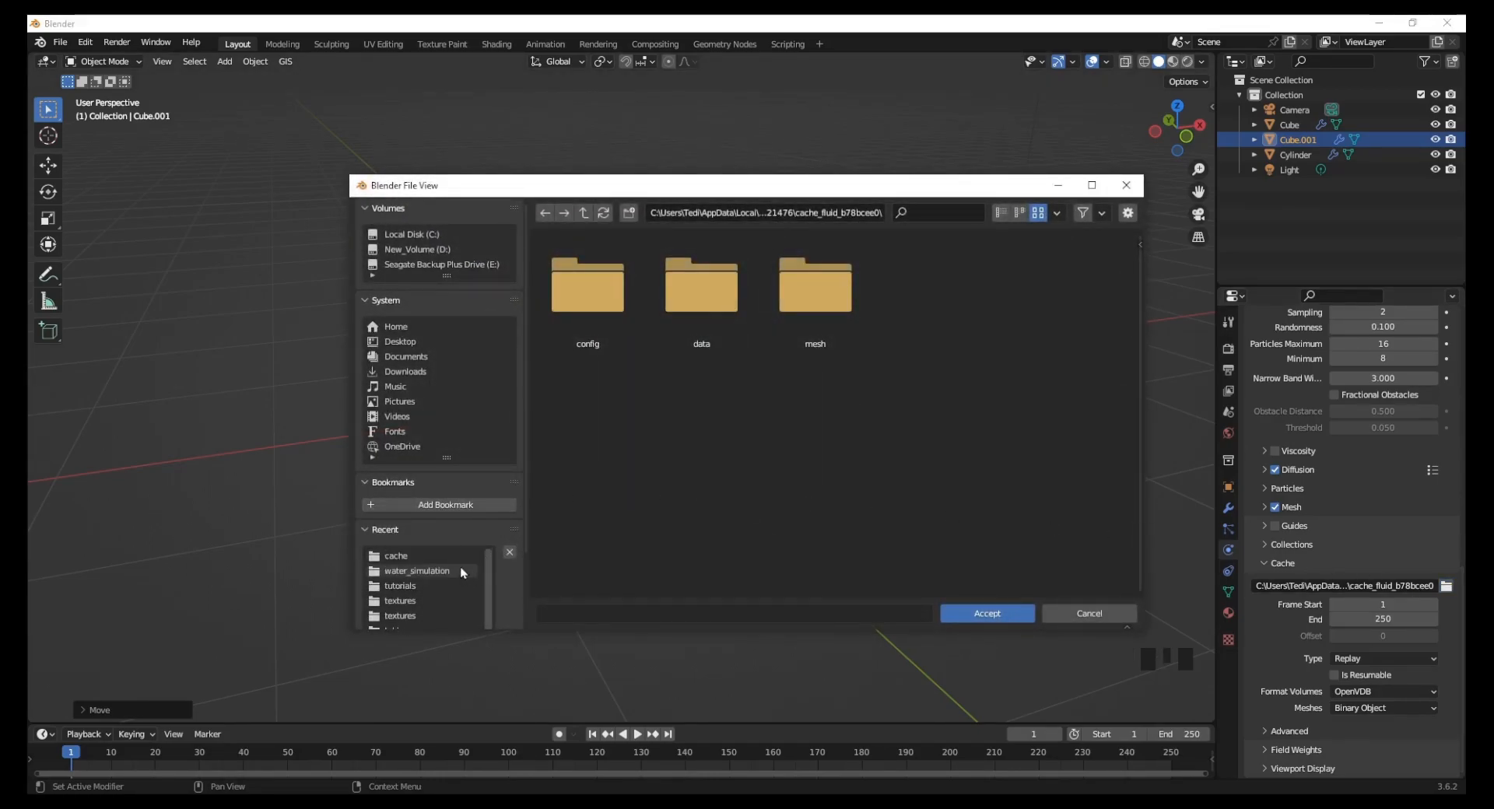
{"action": "left_click", "coordinate": [487, 264]}
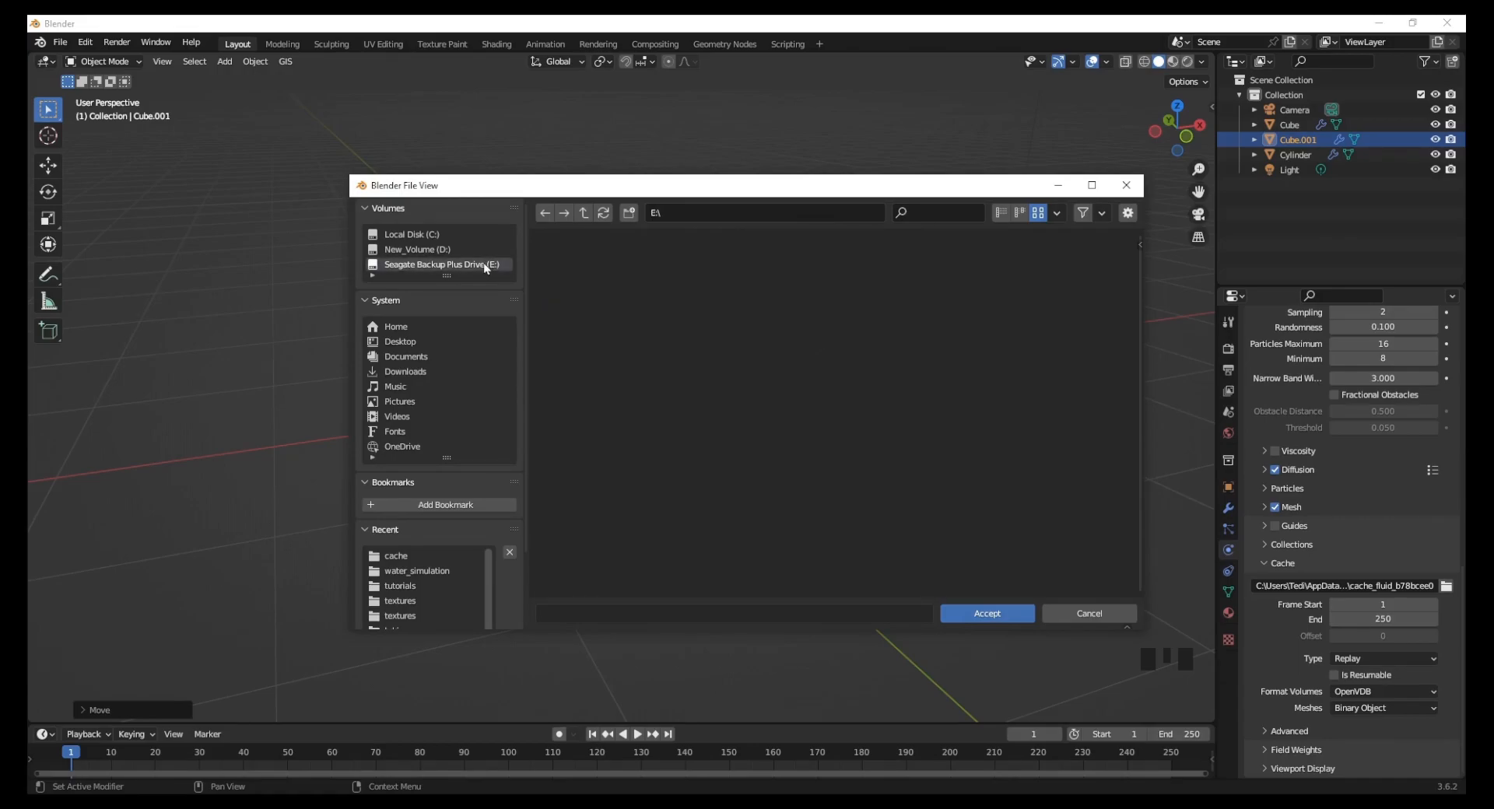
{"action": "left_click", "coordinate": [417, 570]}
{"action": "left_click", "coordinate": [581, 291]}
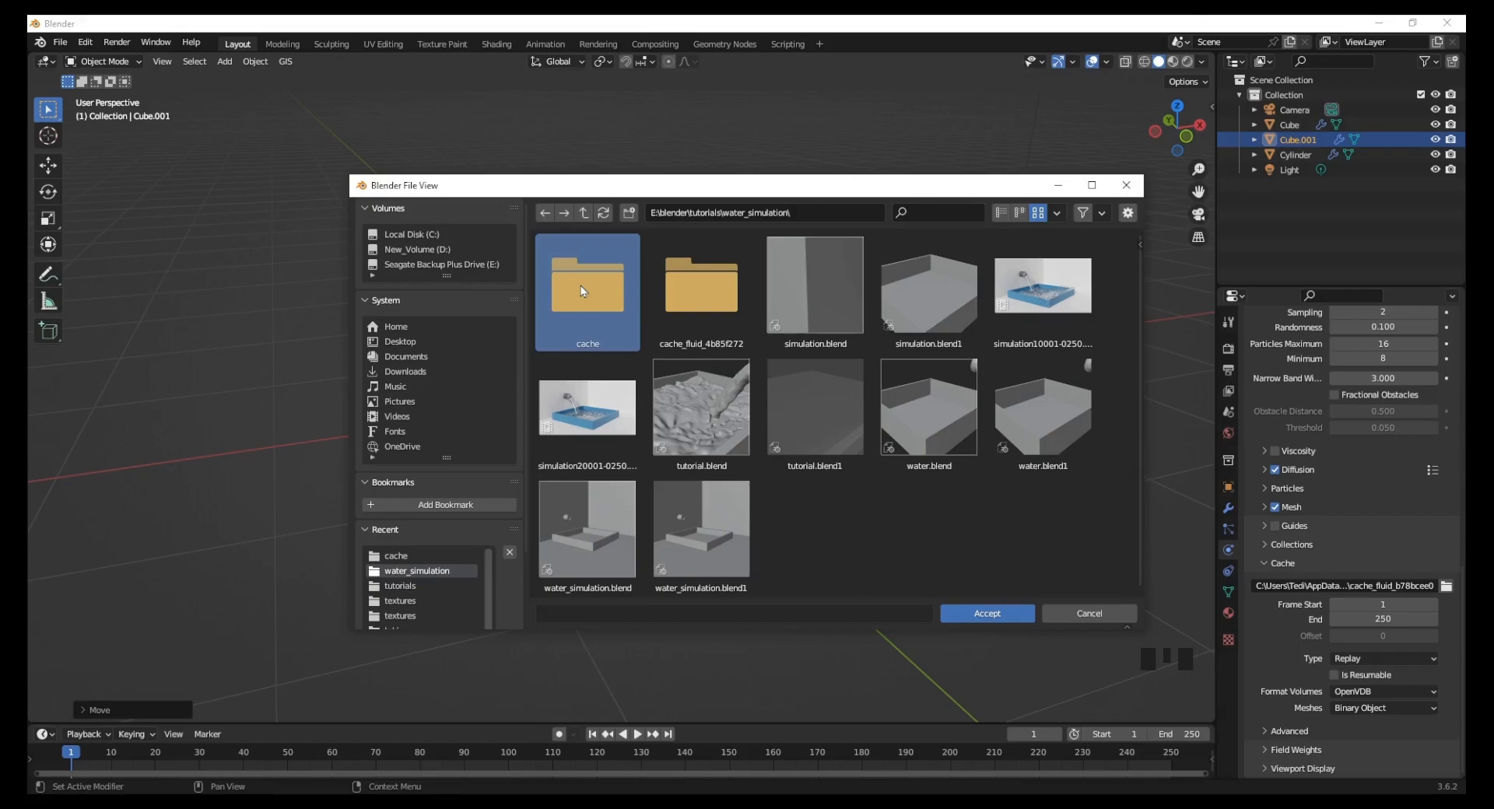
{"action": "left_click", "coordinate": [984, 616]}
{"action": "left_click", "coordinate": [986, 615]}
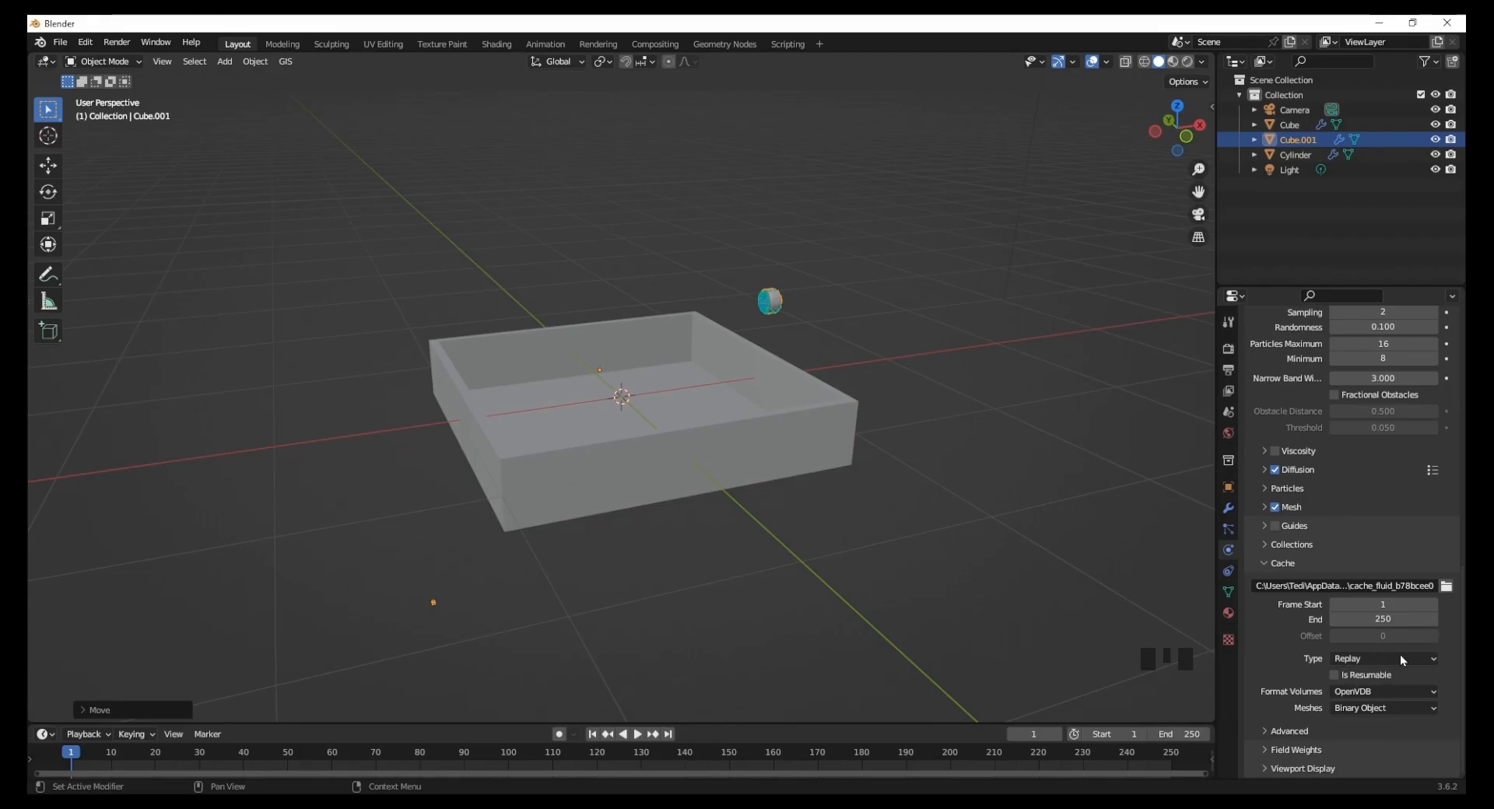
Step: Set the cache type to All, make it resumable, and bake the whole simulation
{"action": "left_click", "coordinate": [1429, 675]}
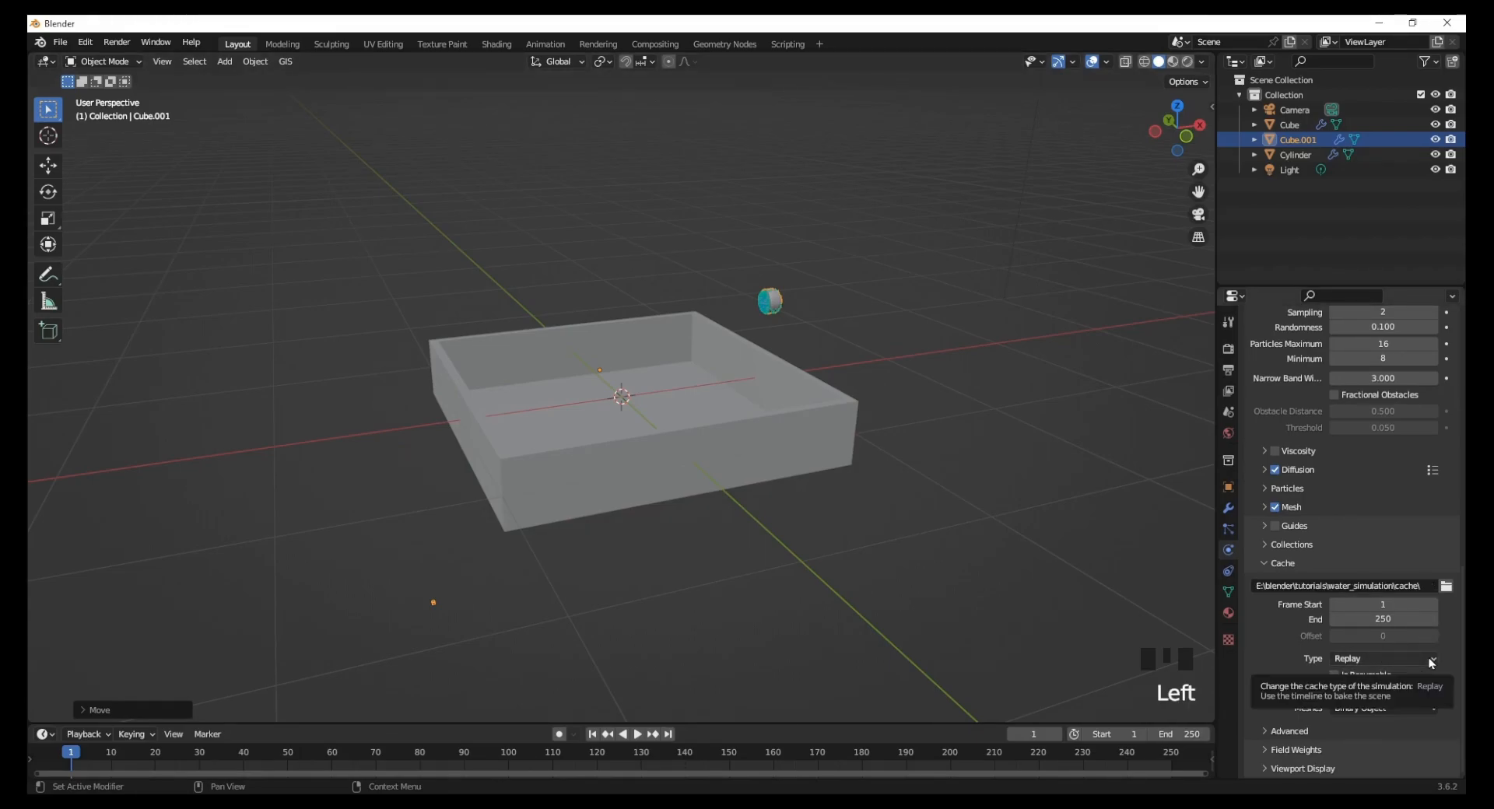
{"action": "left_click", "coordinate": [1429, 659]}
{"action": "left_click", "coordinate": [1361, 707]}
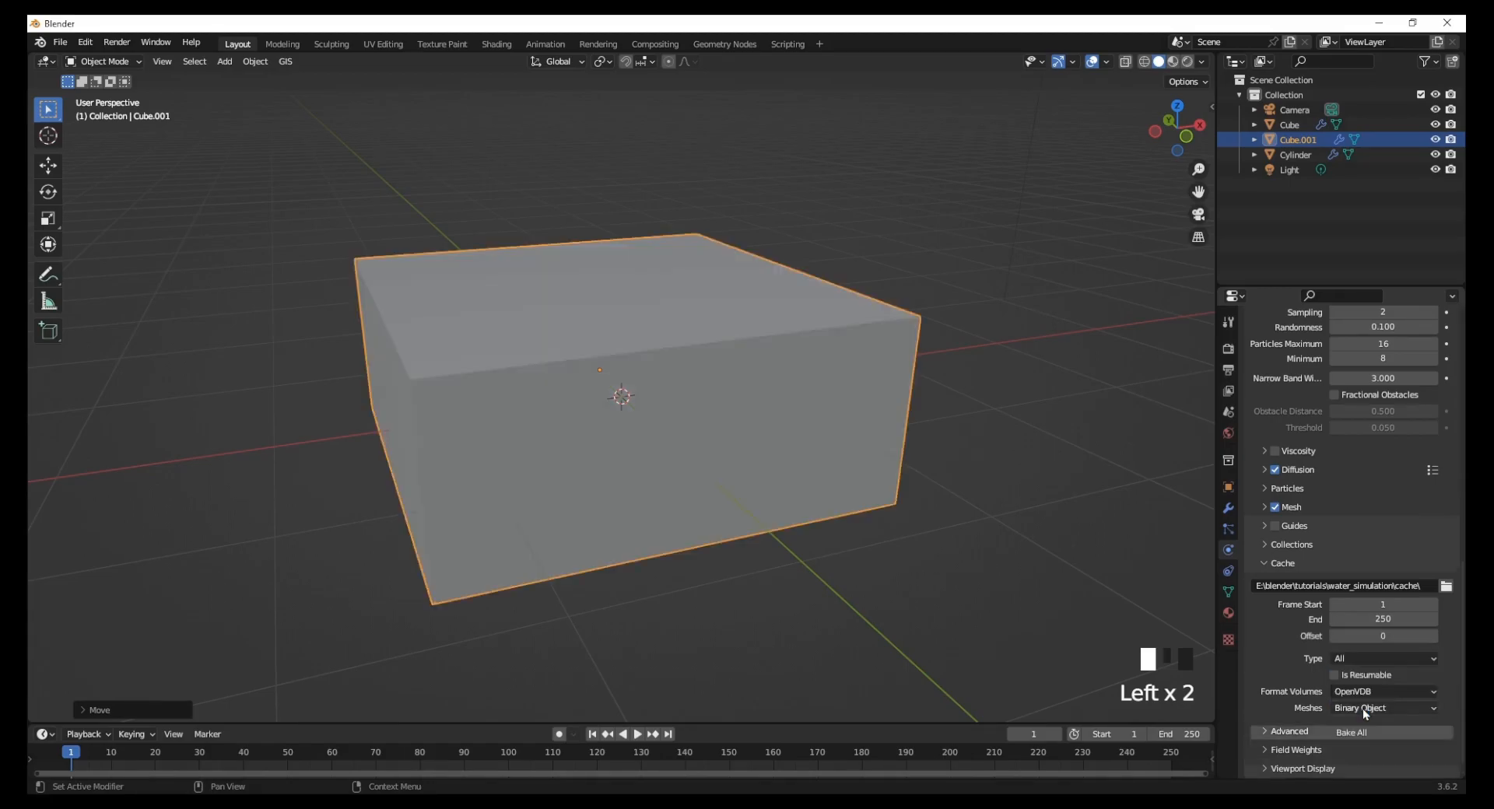
{"action": "left_click", "coordinate": [1336, 677]}
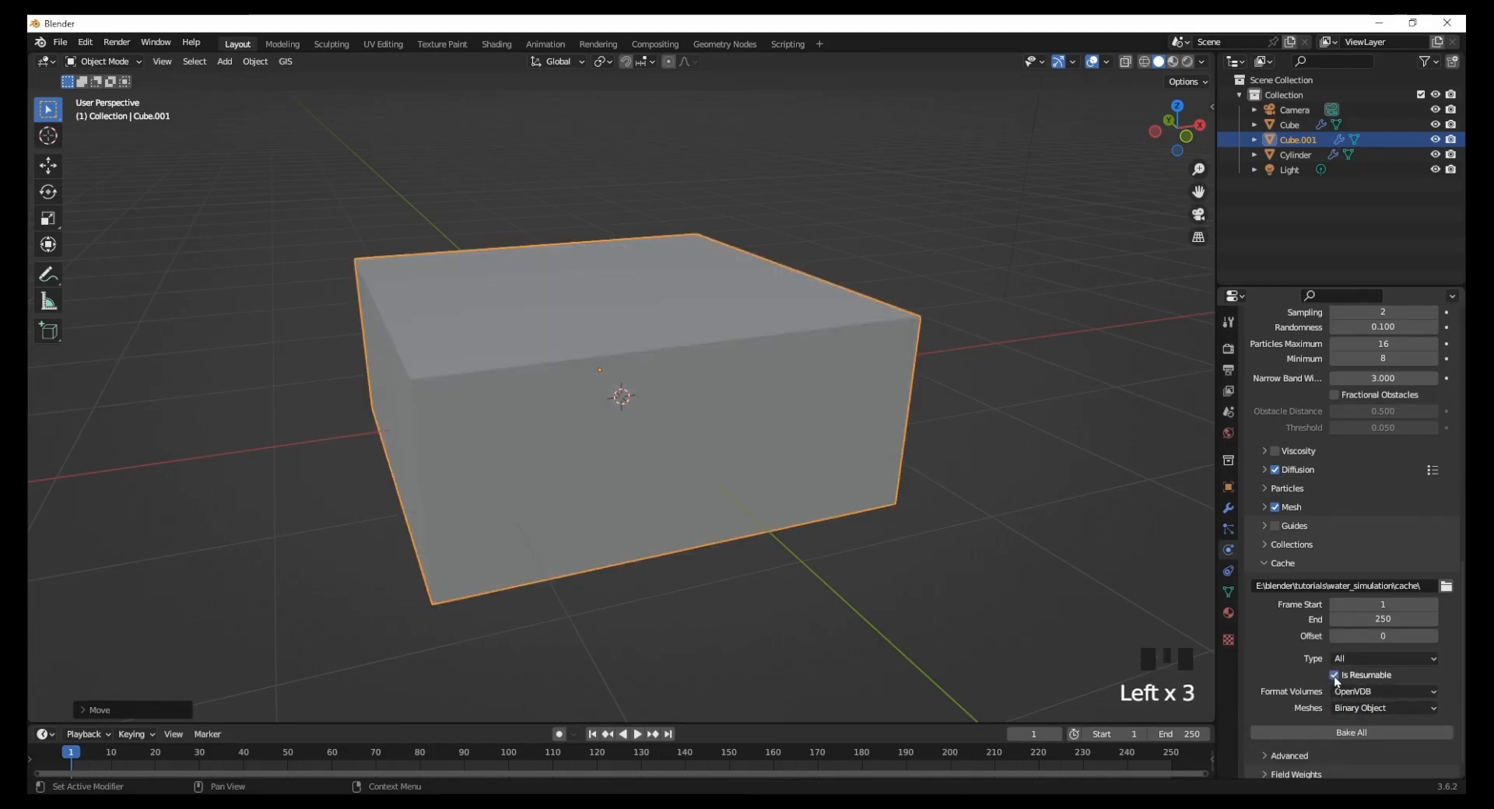
{"action": "left_click", "coordinate": [1311, 731]}
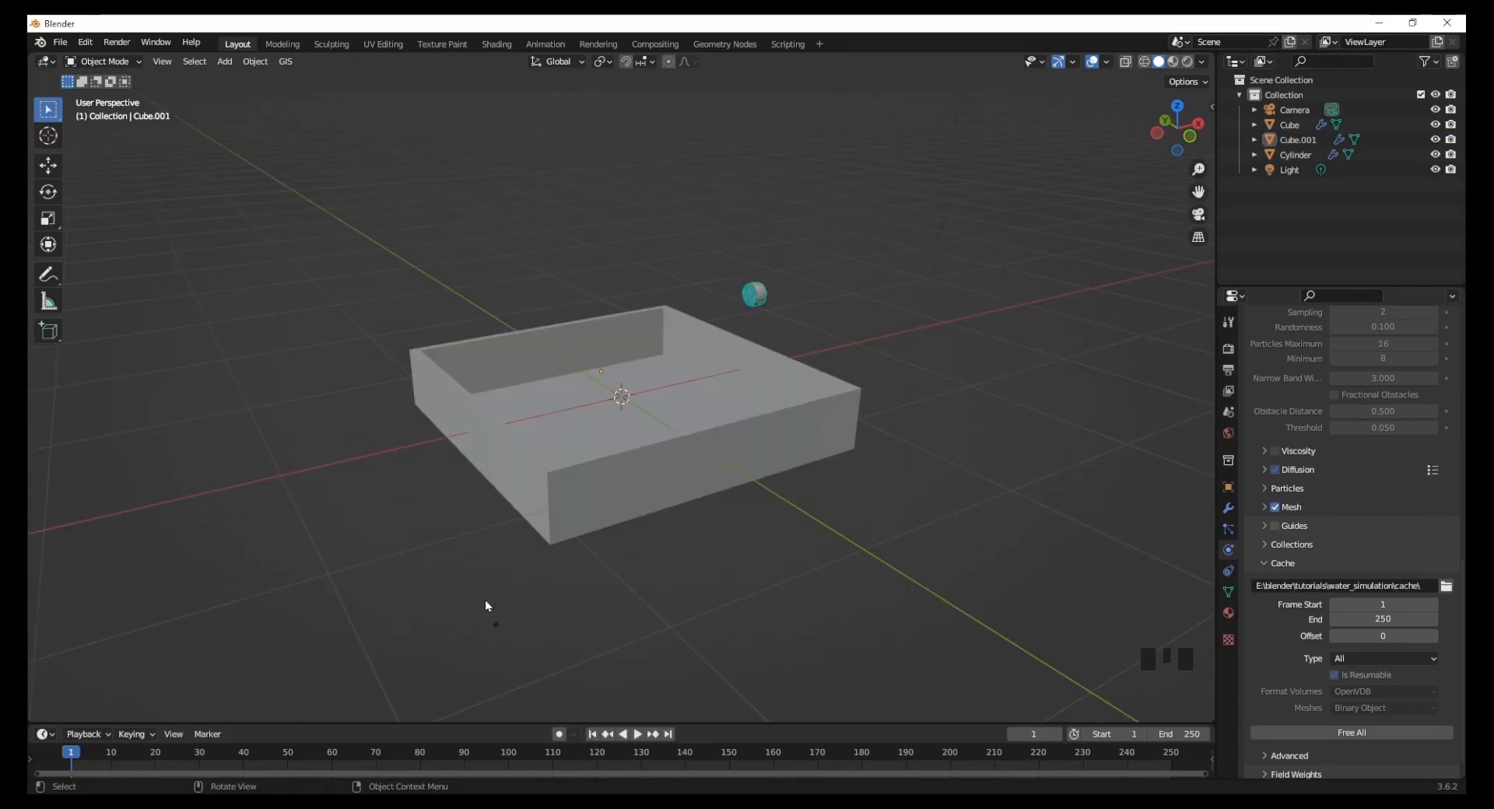
Step: Play back the baked fluid simulation, stop it, and check the water filling the tray up to frame 237
{"action": "left_click", "coordinate": [636, 734]}
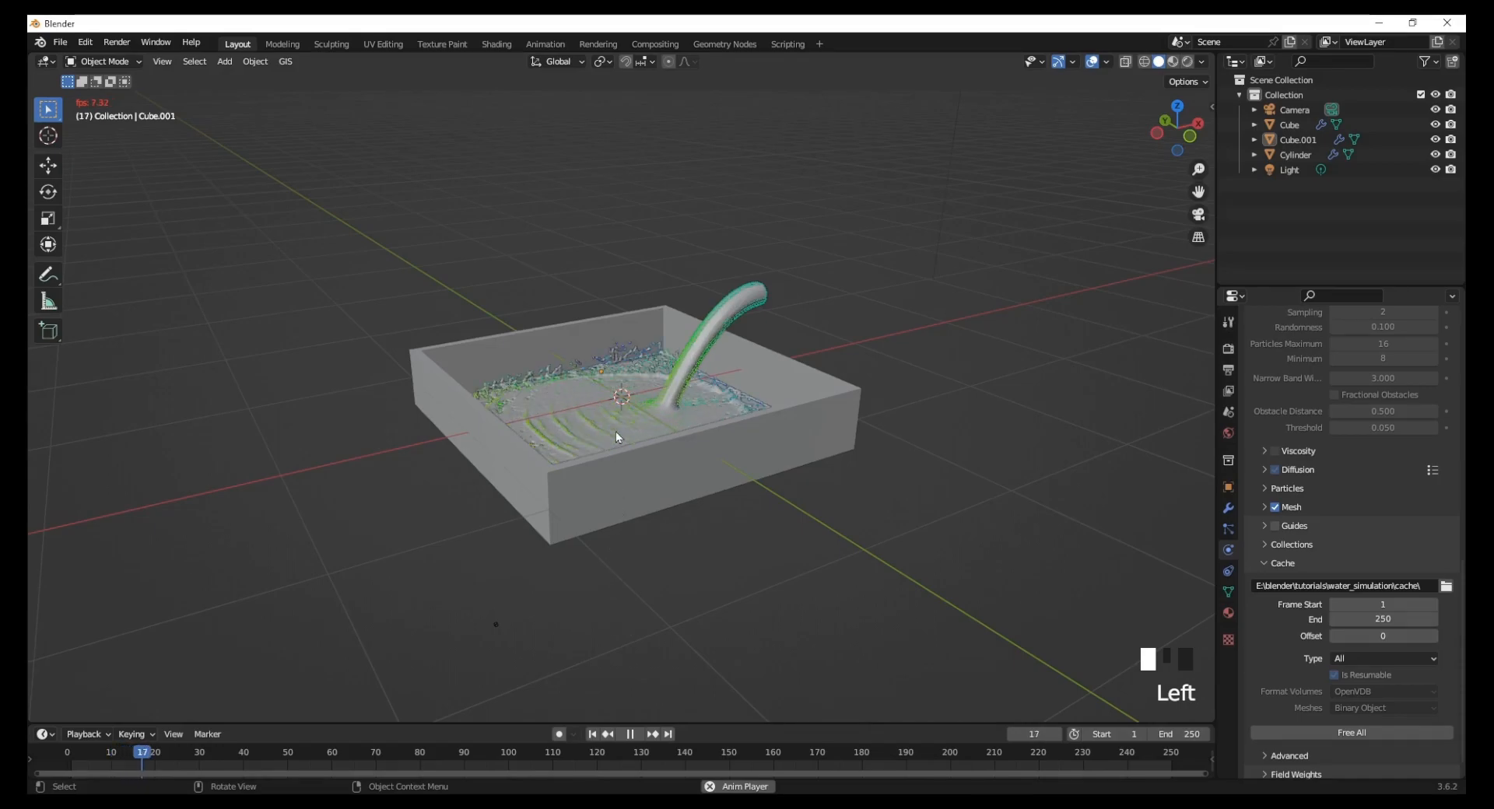
{"action": "scroll", "coordinate": [617, 437], "scroll_direction": "up", "scroll_amount": 1}
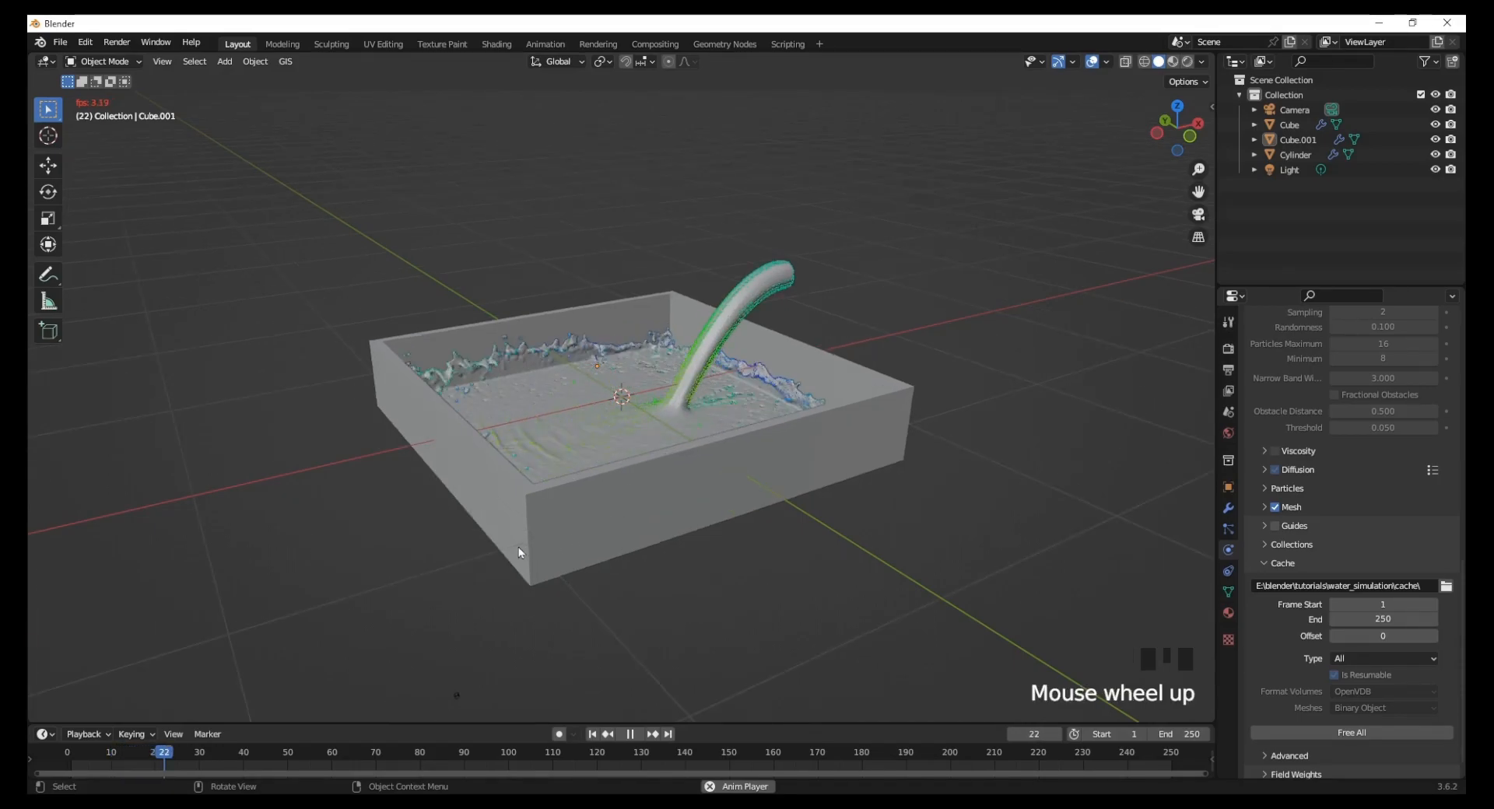
{"action": "middle_click_drag", "start_coordinate": [557, 579], "coordinate": [759, 584]}
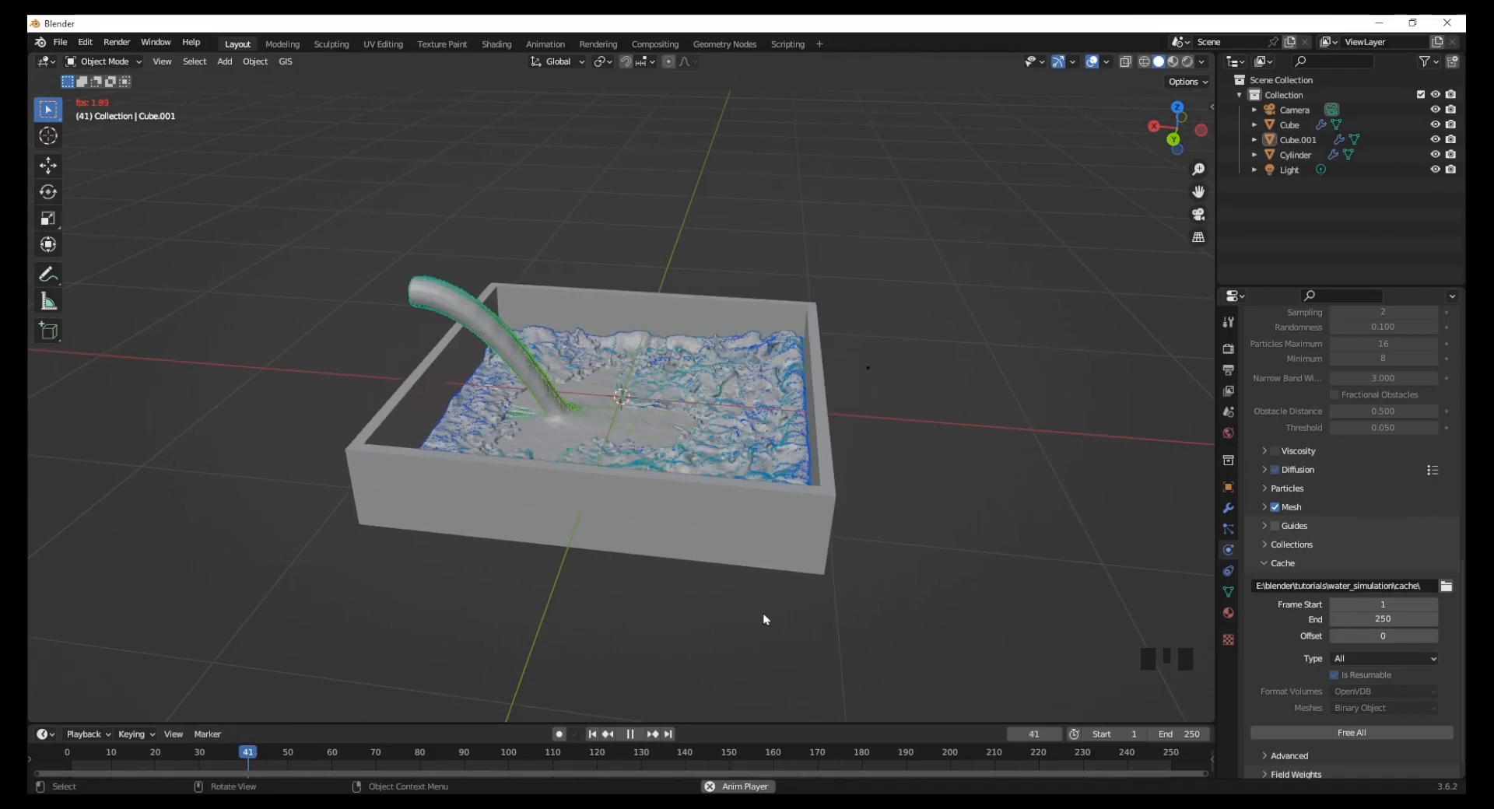
{"action": "left_click", "coordinate": [632, 734]}
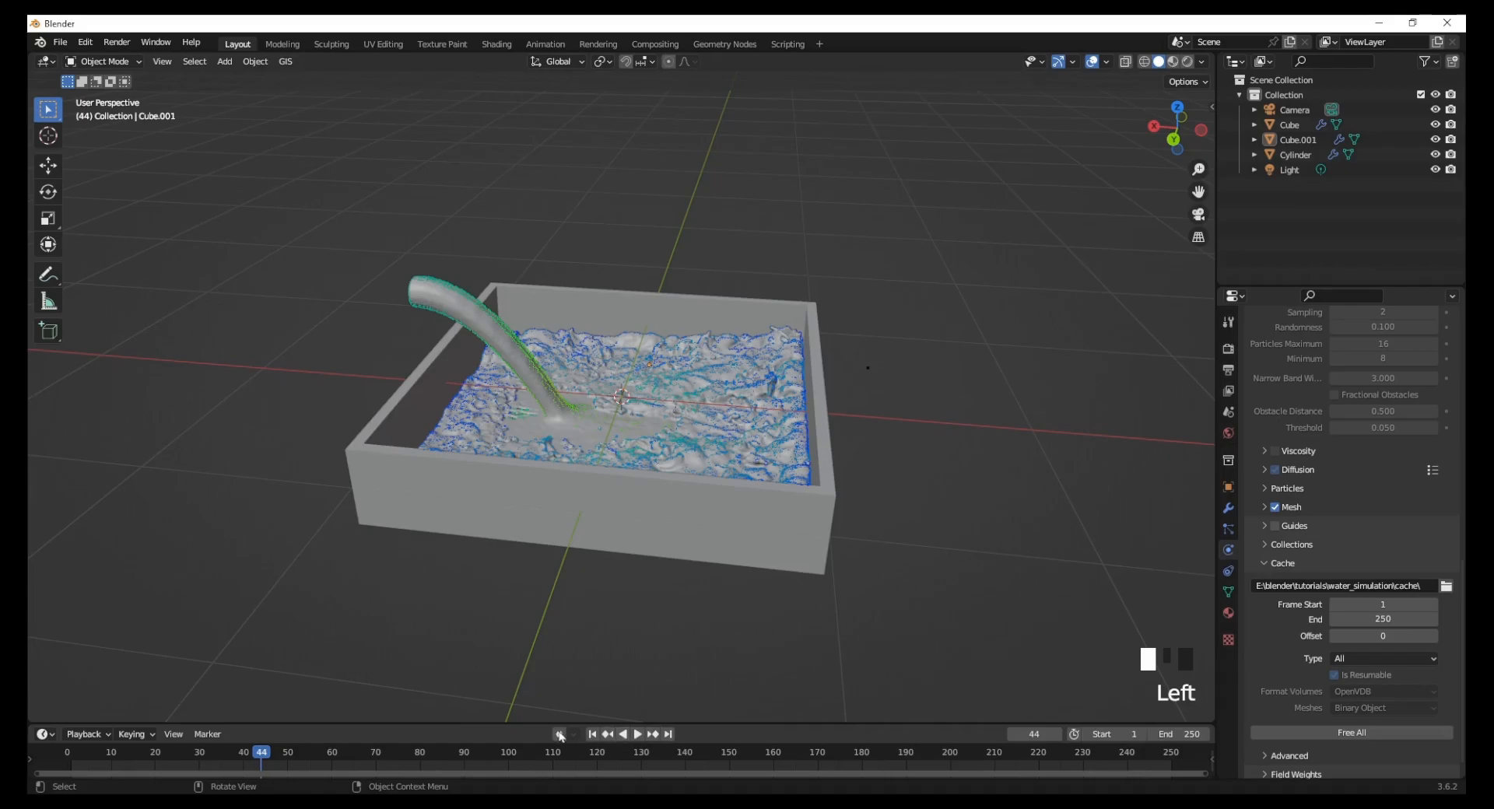
{"action": "left_click", "coordinate": [310, 751]}
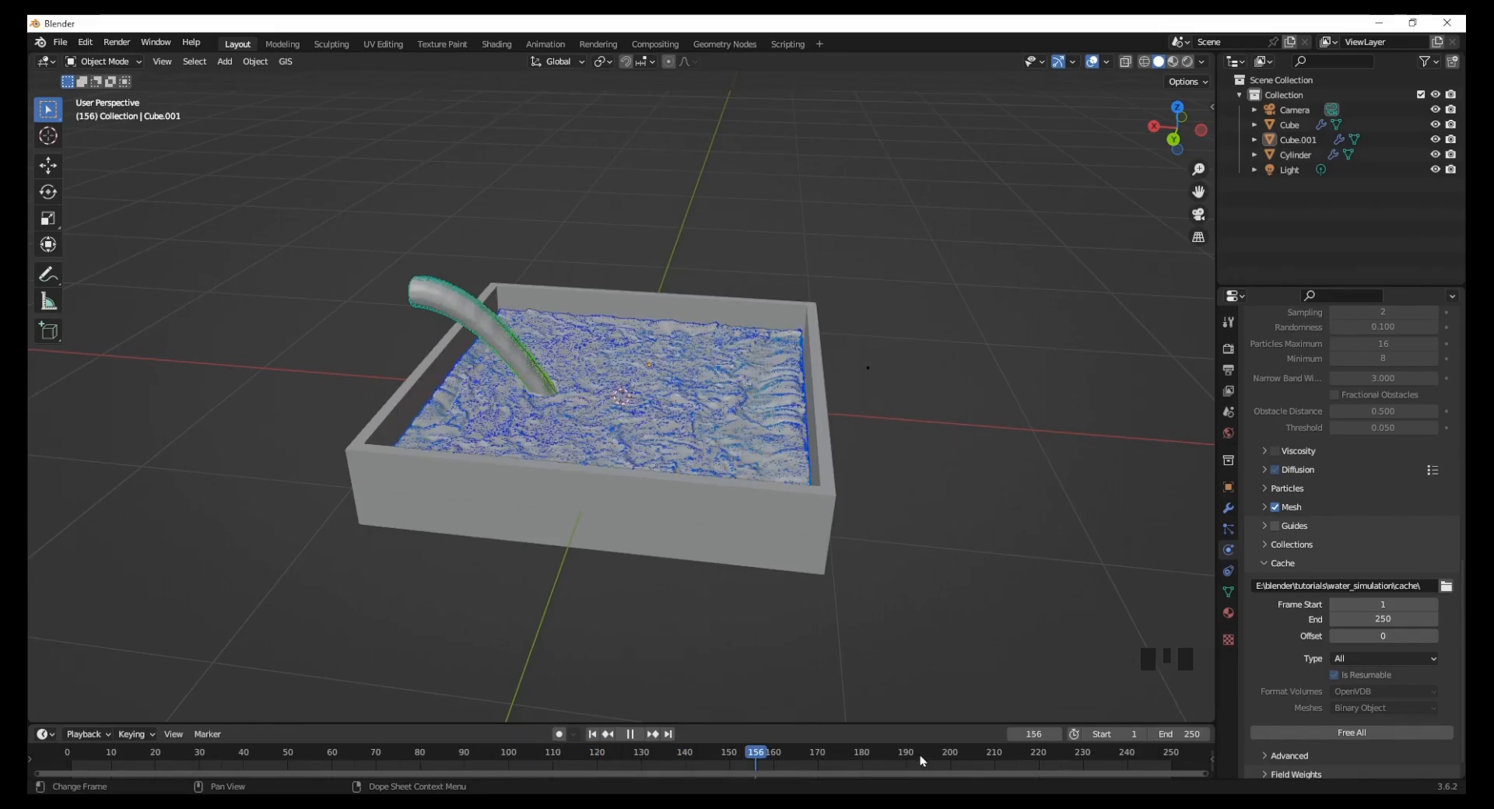
{"action": "left_click", "coordinate": [1113, 751]}
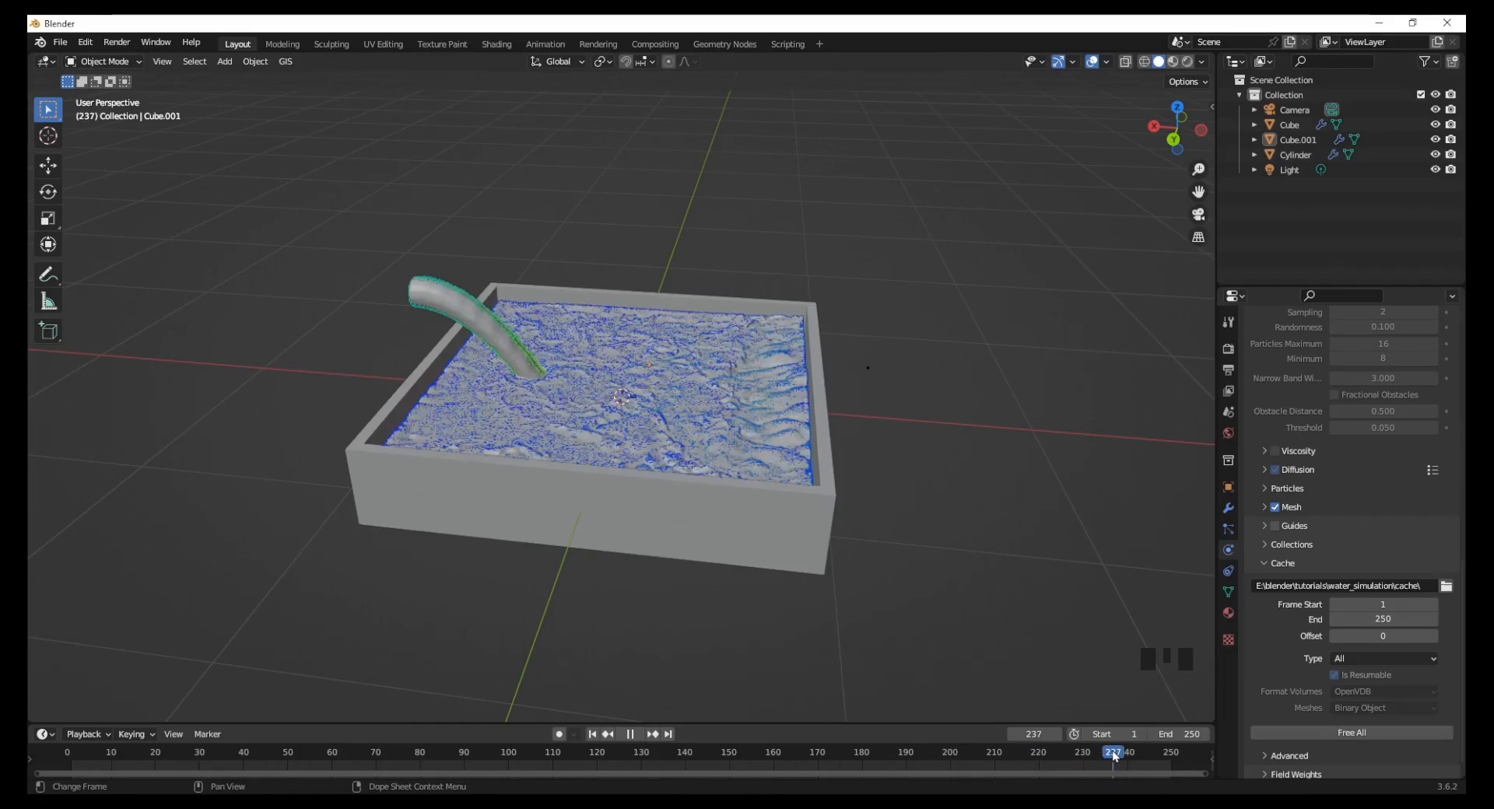
{"action": "key", "text": "space"}
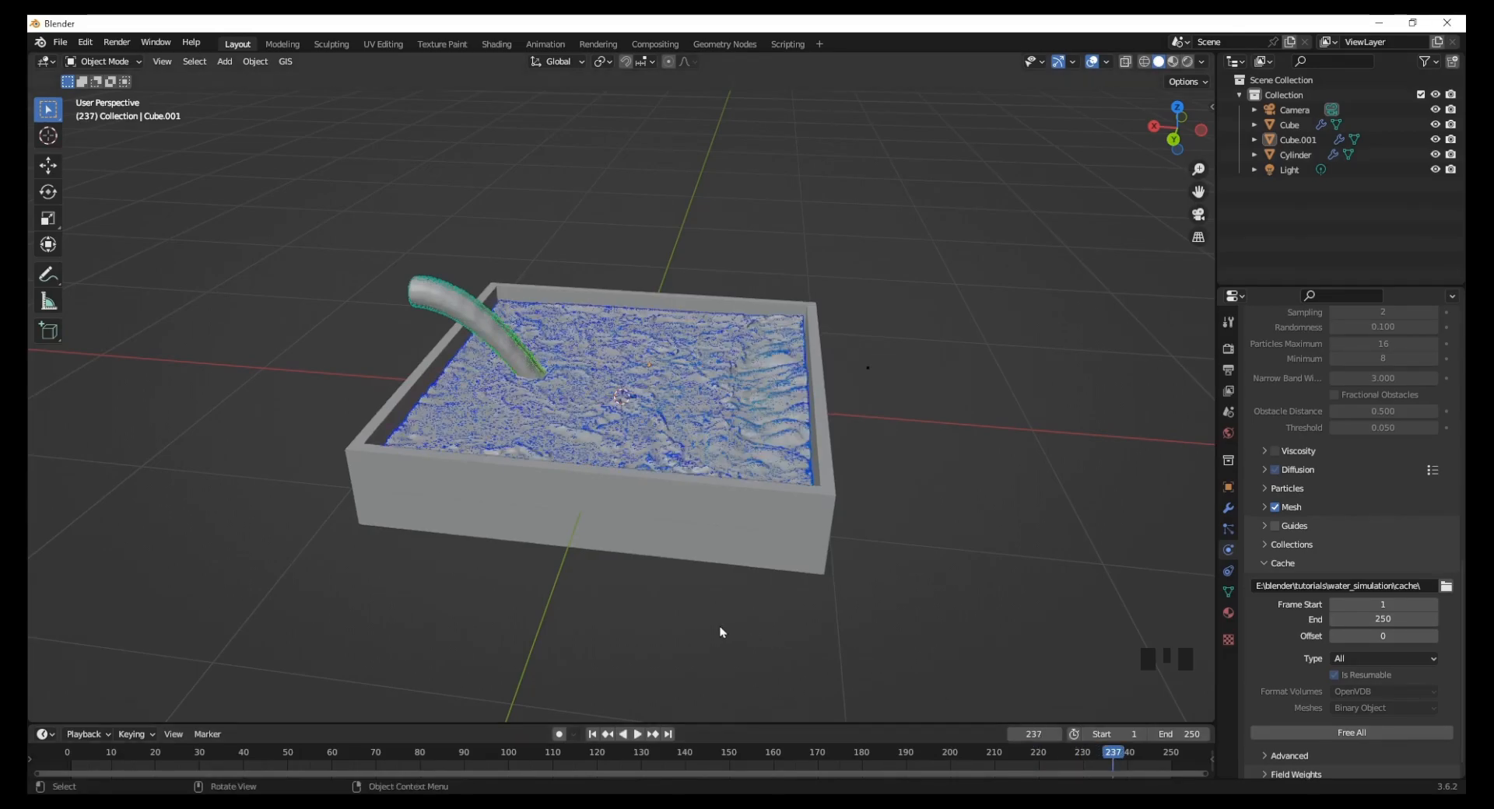
{"action": "left_click", "coordinate": [586, 598]}
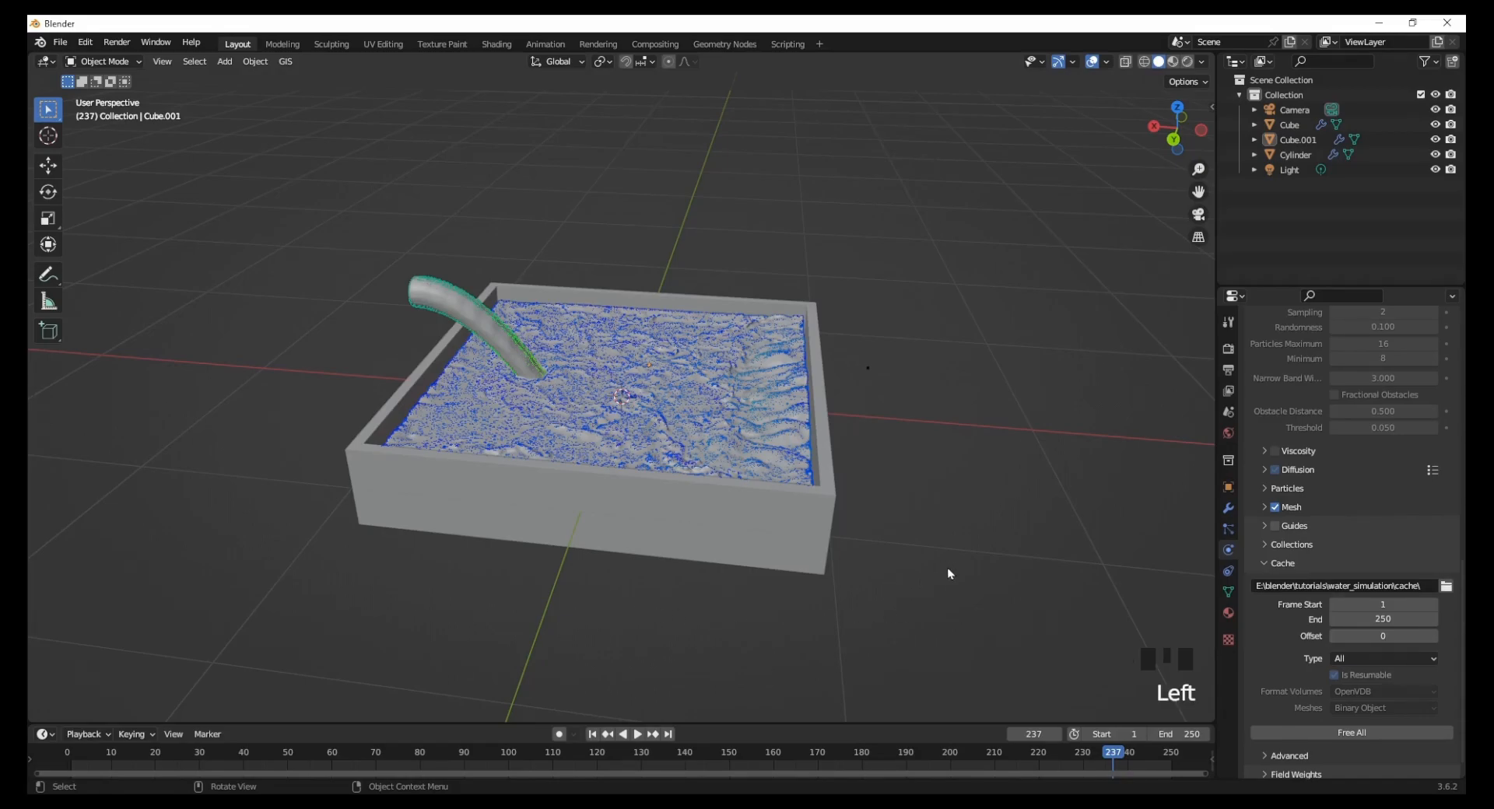
Step: Save the project as waterSimulation in the E:\blender\tutorials\water_simulation folder
{"action": "key", "text": "ctrl+s"}
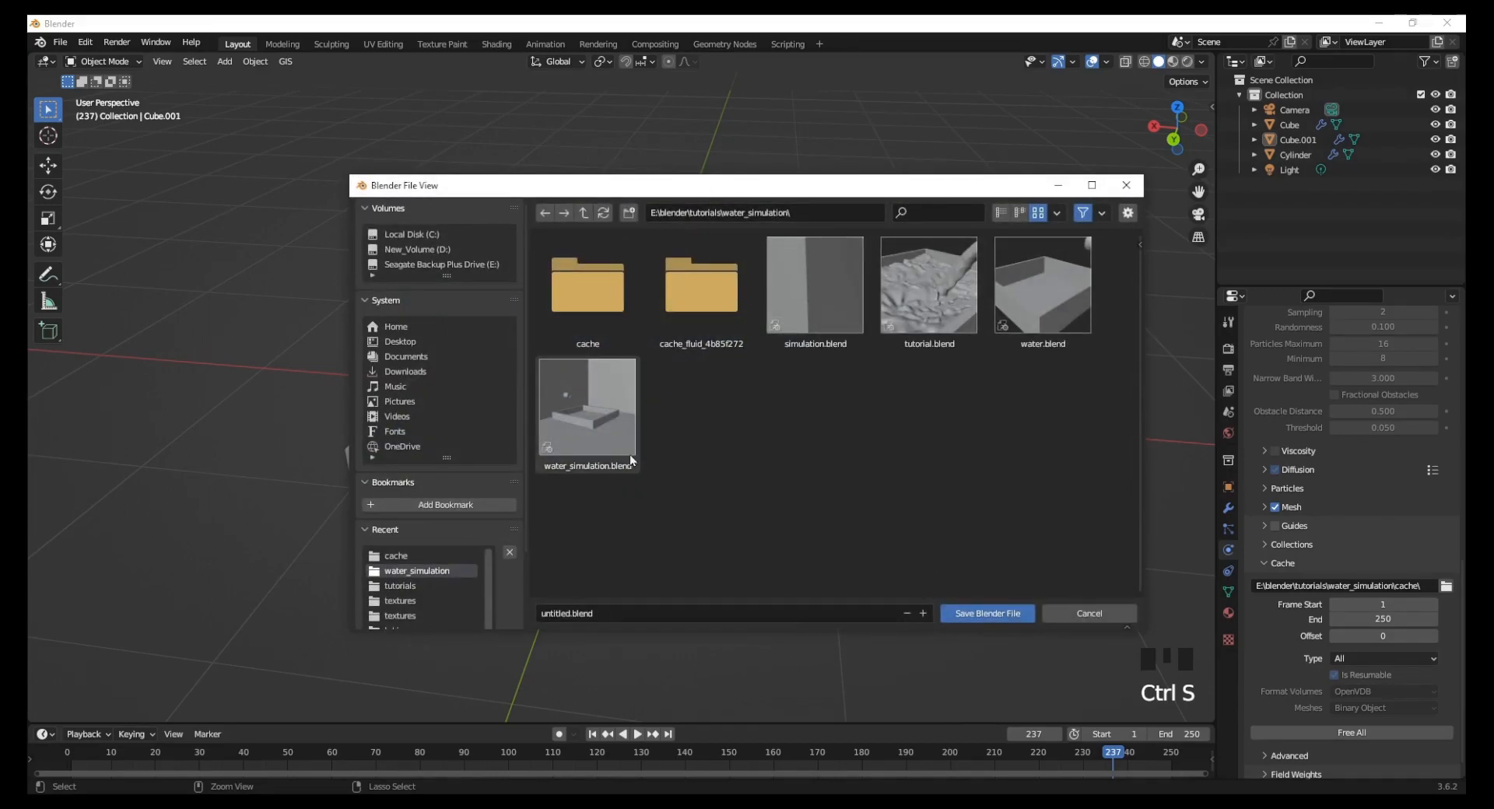
{"action": "left_click", "coordinate": [655, 617]}
{"action": "type", "text": "waterSimulation"}
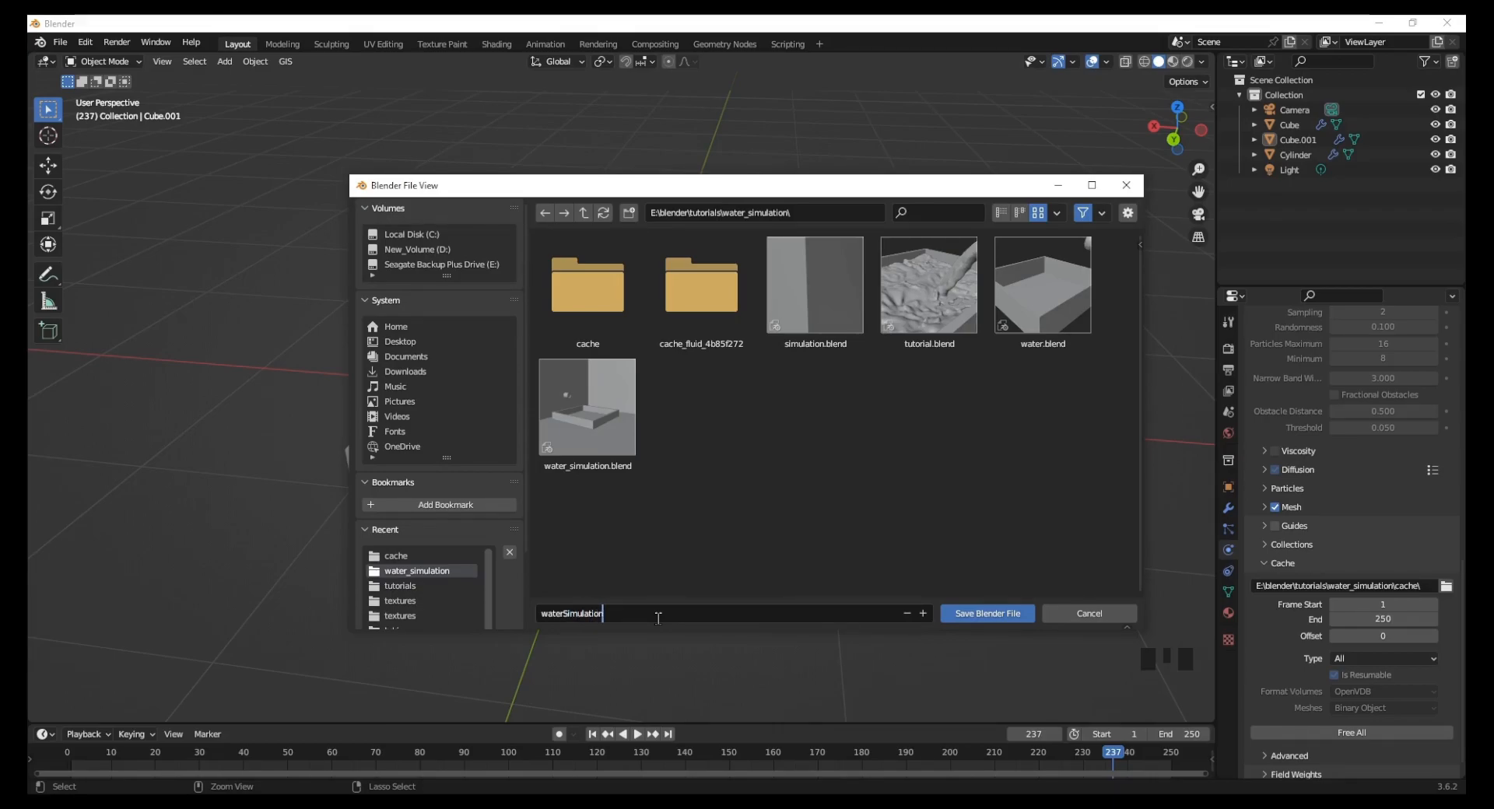
{"action": "left_click", "coordinate": [986, 613]}
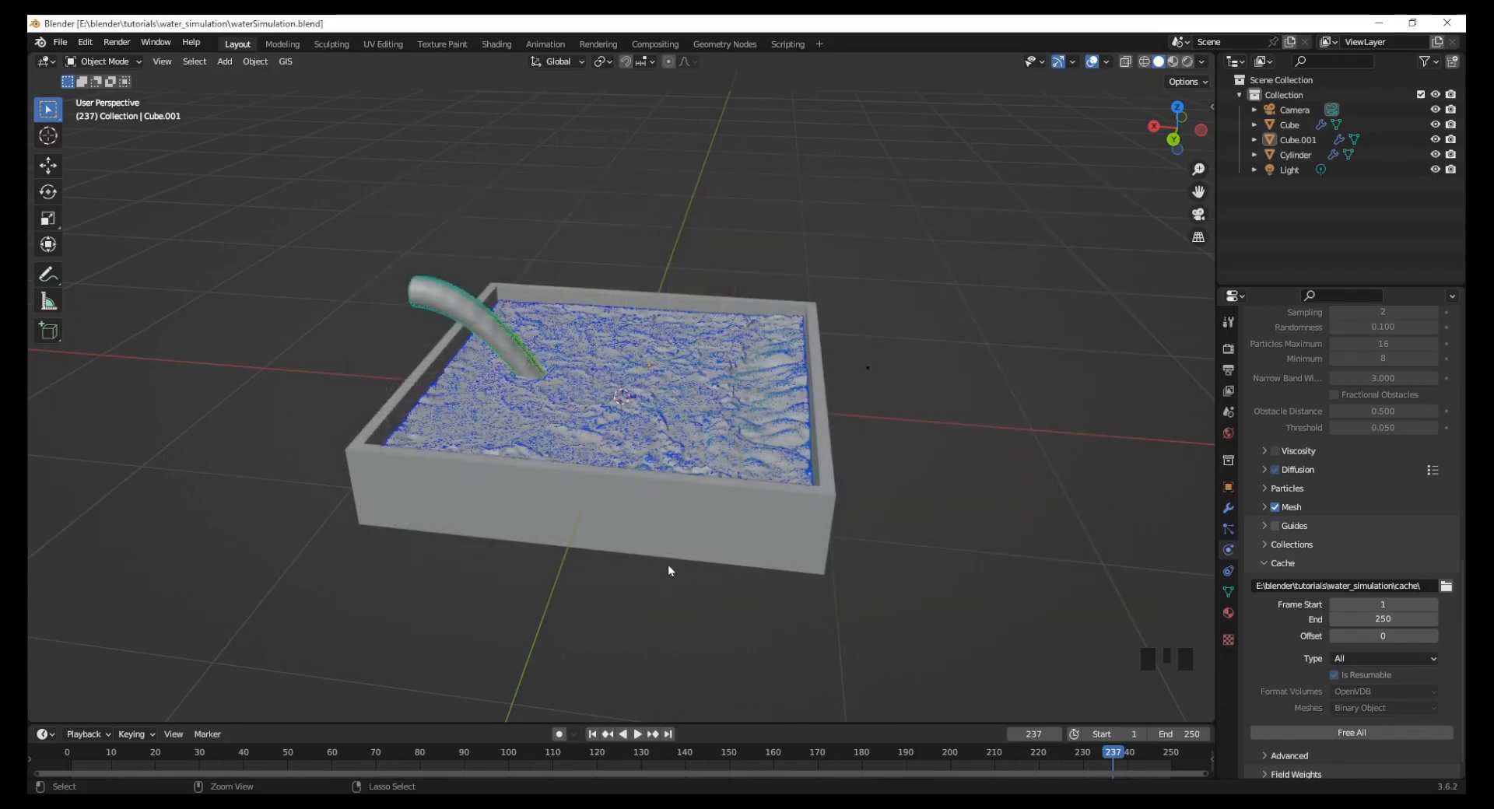
Step: Add a plane under the water tray and scale it up uniformly so it extends beyond the tray on every side
{"action": "mouse_move", "coordinate": [650, 597]}
{"action": "middle_mouse_down"}
{"action": "mouse_move", "coordinate": [623, 603]}
{"action": "mouse_move", "coordinate": [639, 603]}
{"action": "middle_mouse_up"}
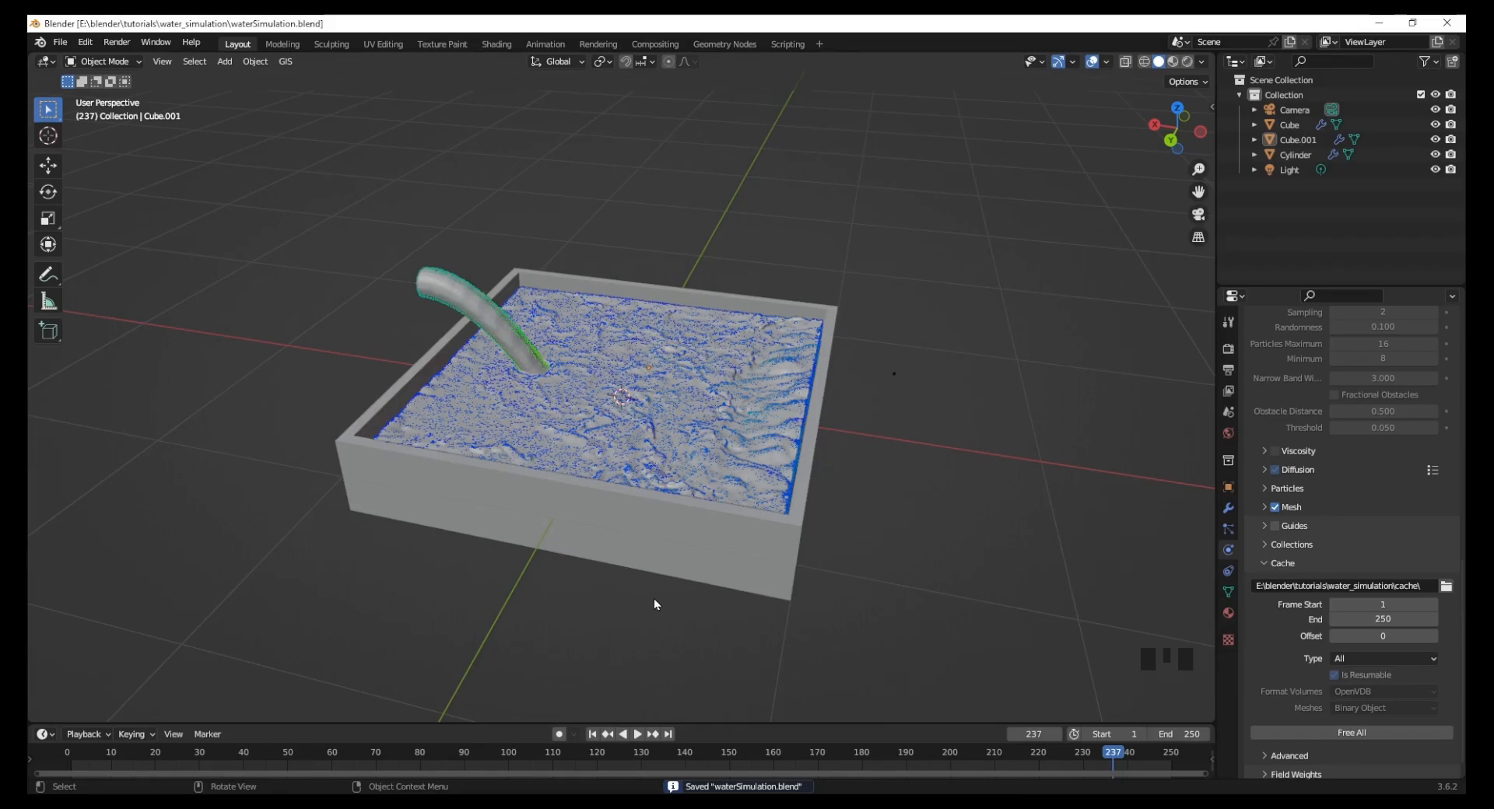
{"action": "middle_click_drag", "start_coordinate": [664, 589], "coordinate": [694, 582]}
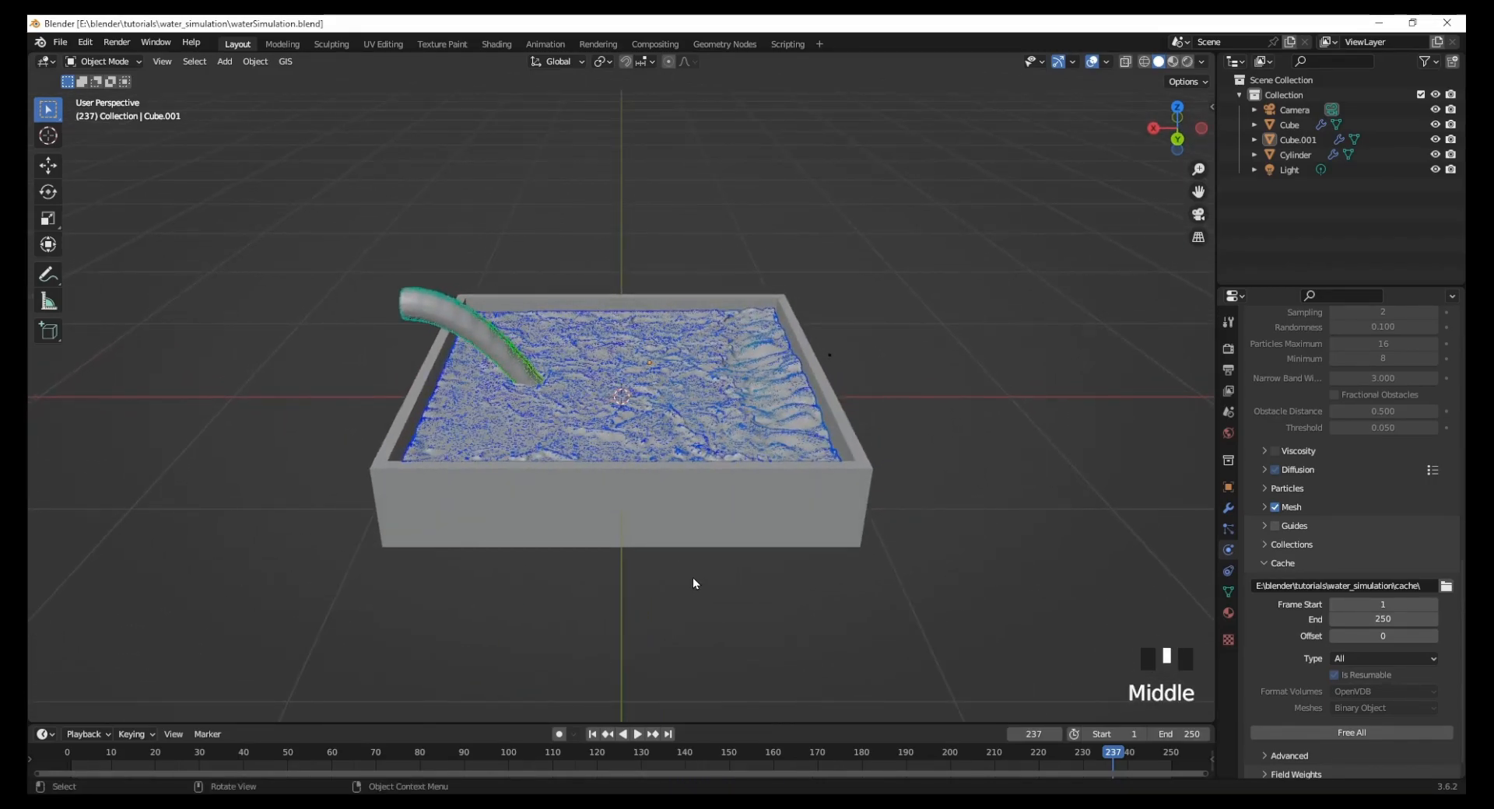
{"action": "key", "text": "shift+a"}
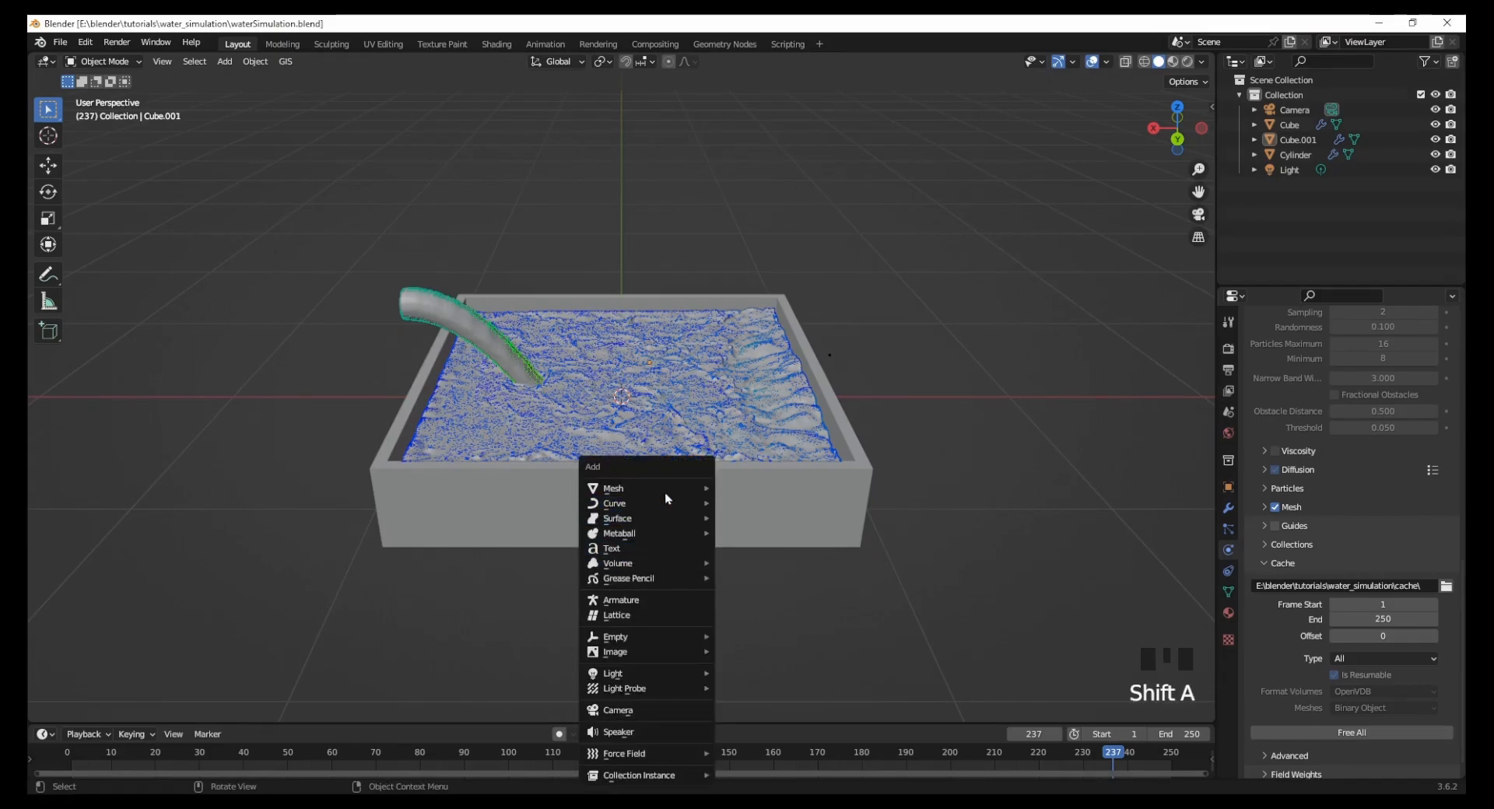
{"action": "mouse_move", "coordinate": [662, 488]}
{"action": "left_click", "coordinate": [743, 488]}
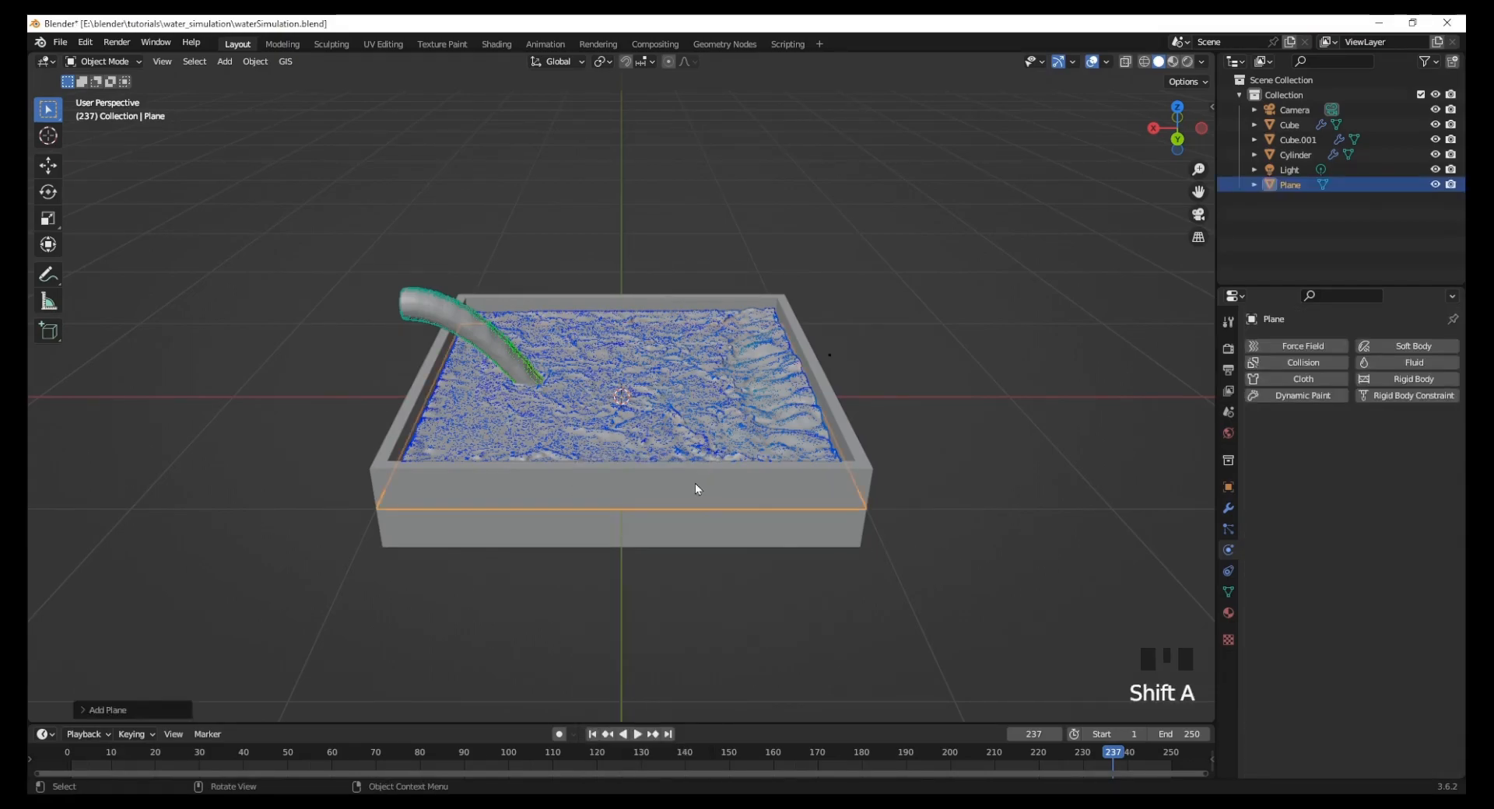
{"action": "key", "text": "s"}
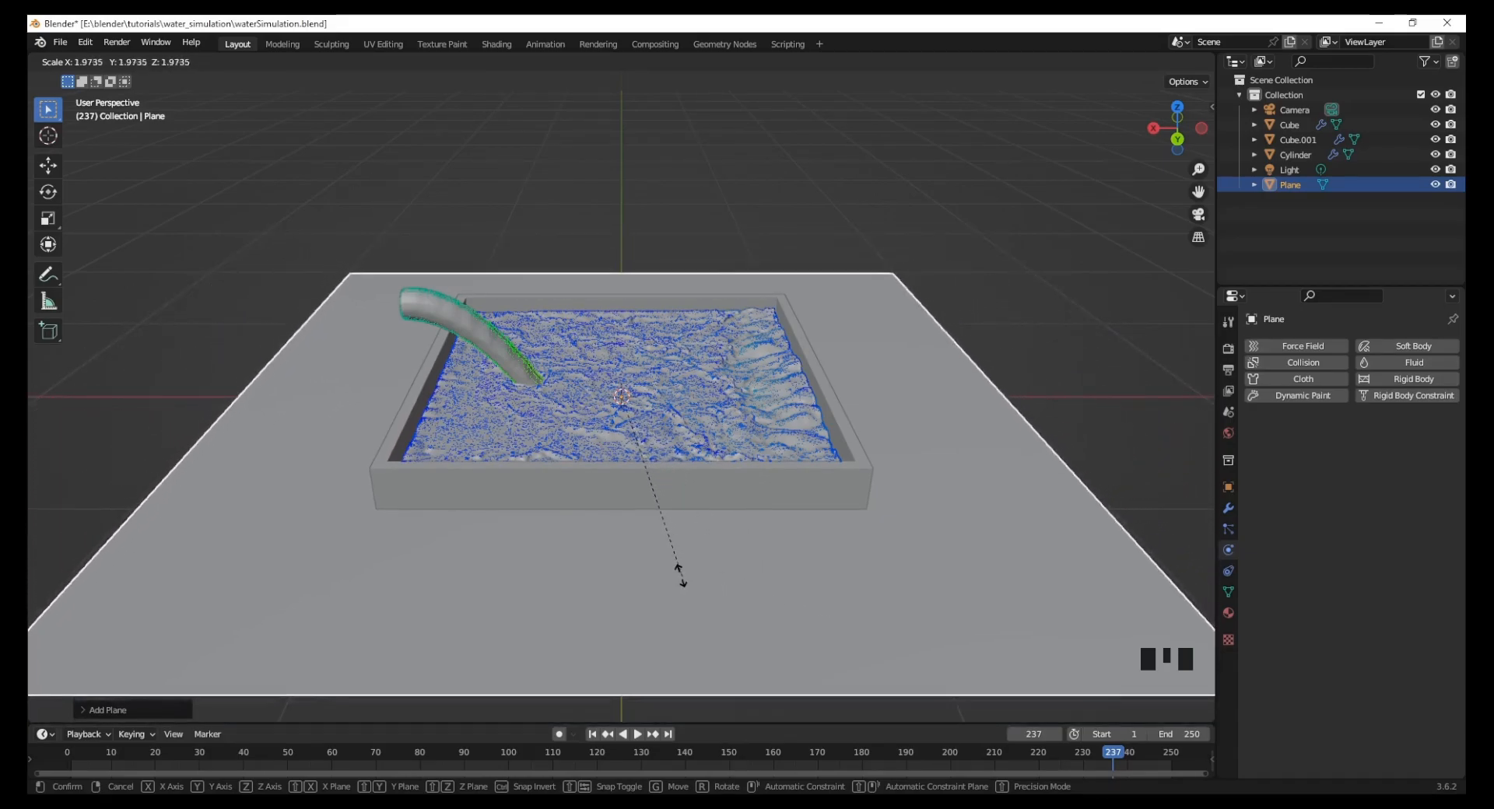
{"action": "left_click", "coordinate": [651, 530]}
Step: Extrude the plane's back edge and the side edge behind the pouring cylinder straight up along Z to form two walls
{"action": "middle_click_drag", "start_coordinate": [804, 585], "coordinate": [762, 621]}
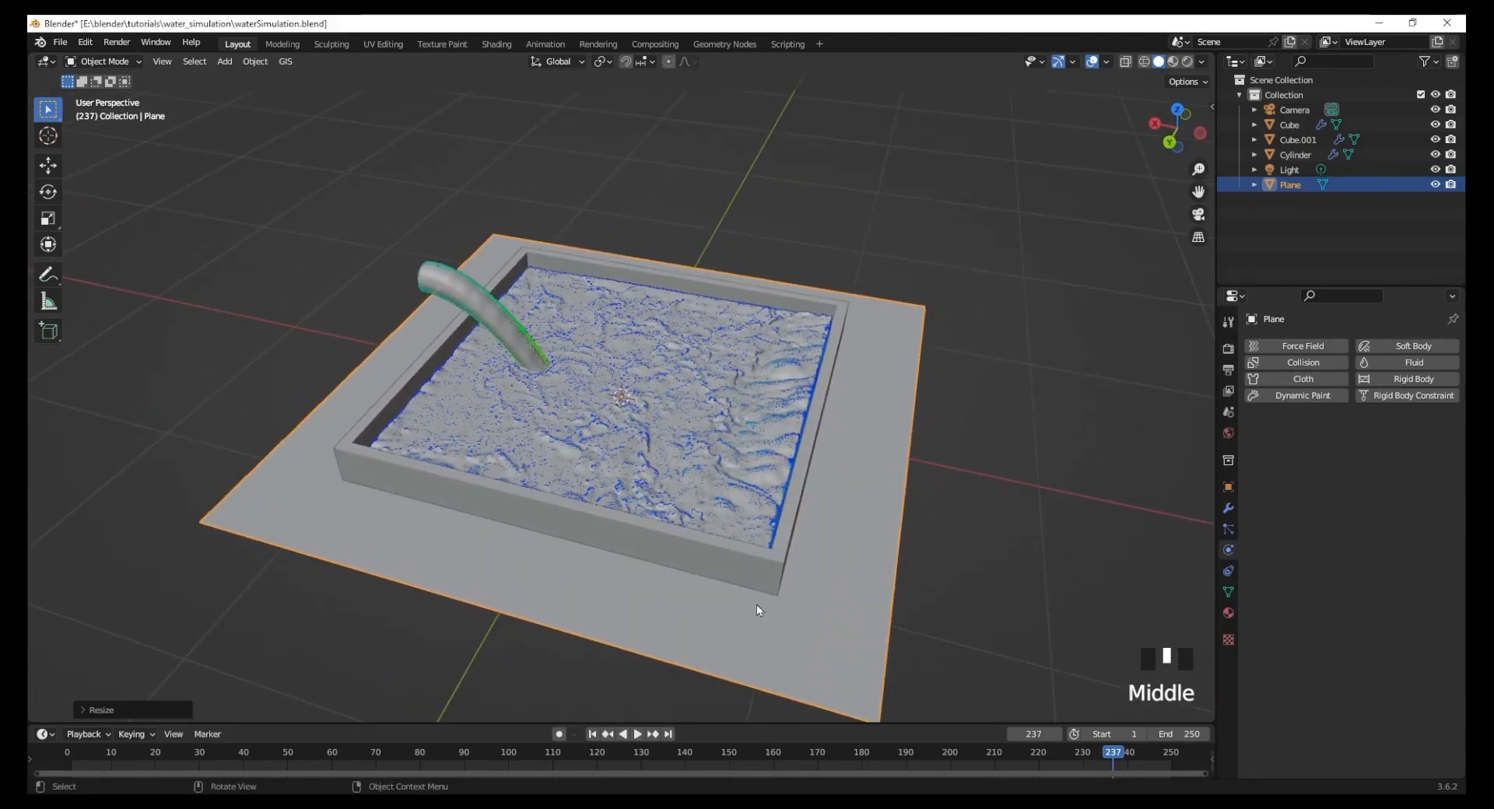
{"action": "key", "text": "Tab"}
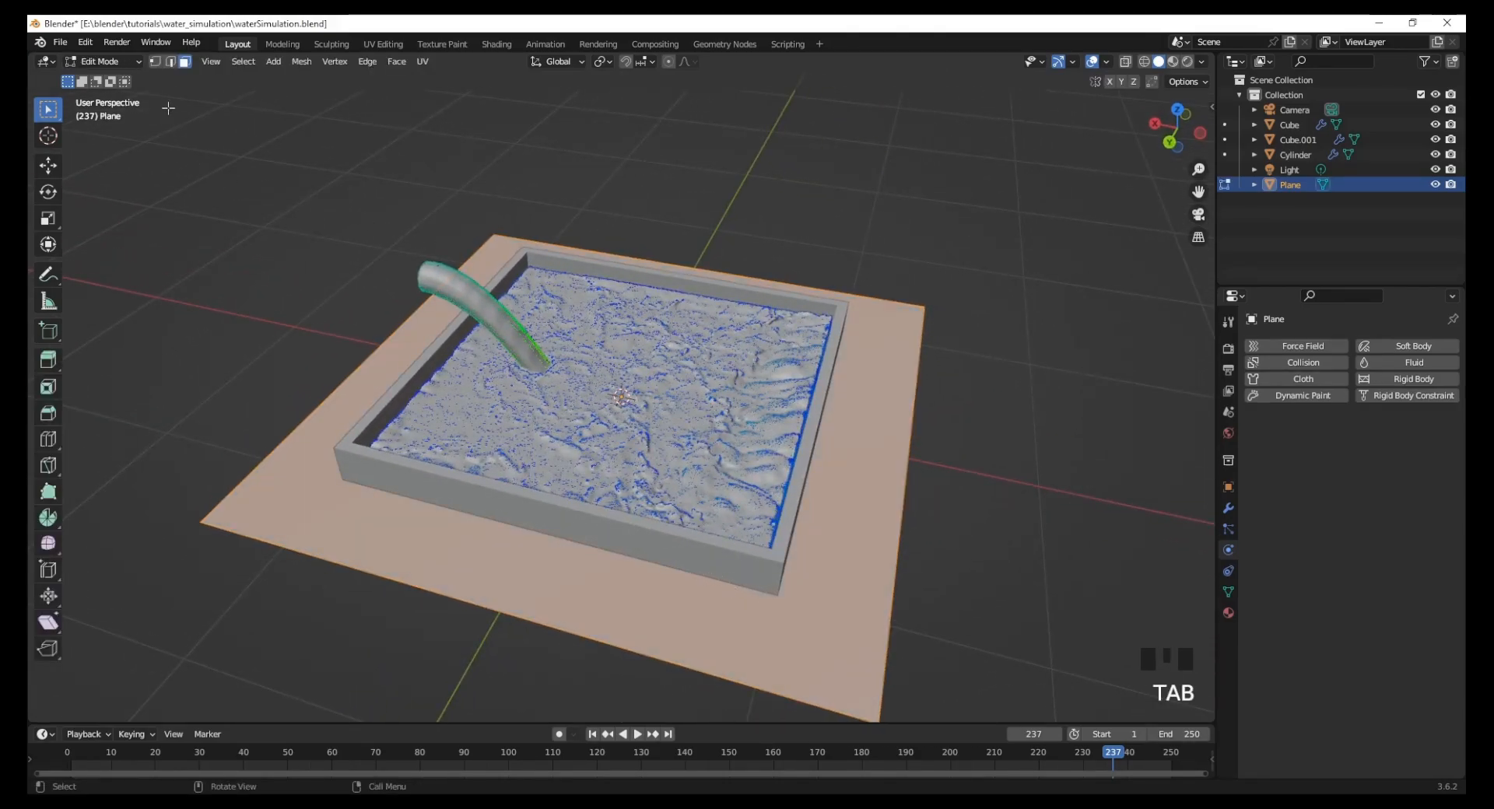
{"action": "left_click", "coordinate": [170, 62]}
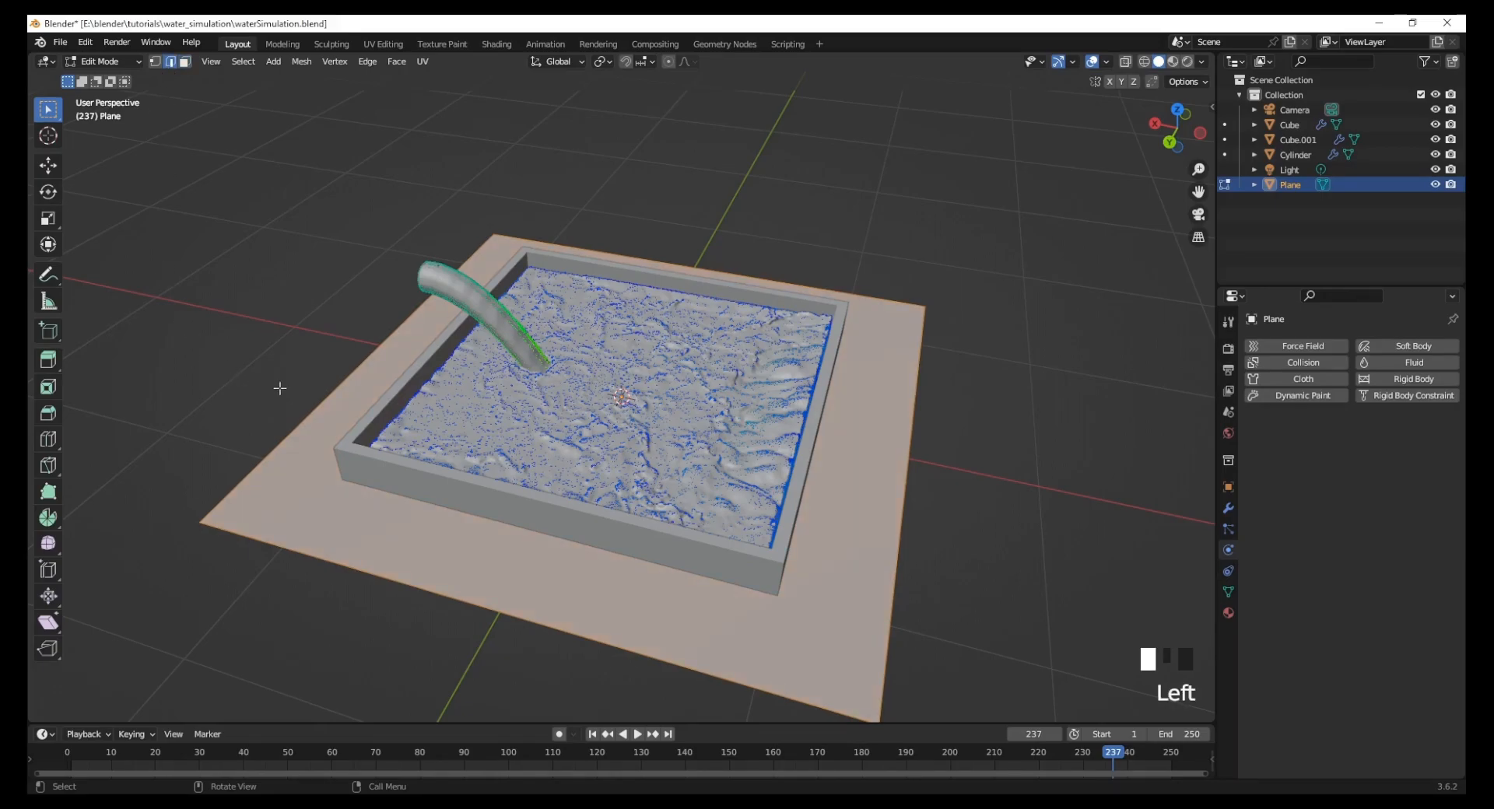
{"action": "left_click", "coordinate": [399, 388]}
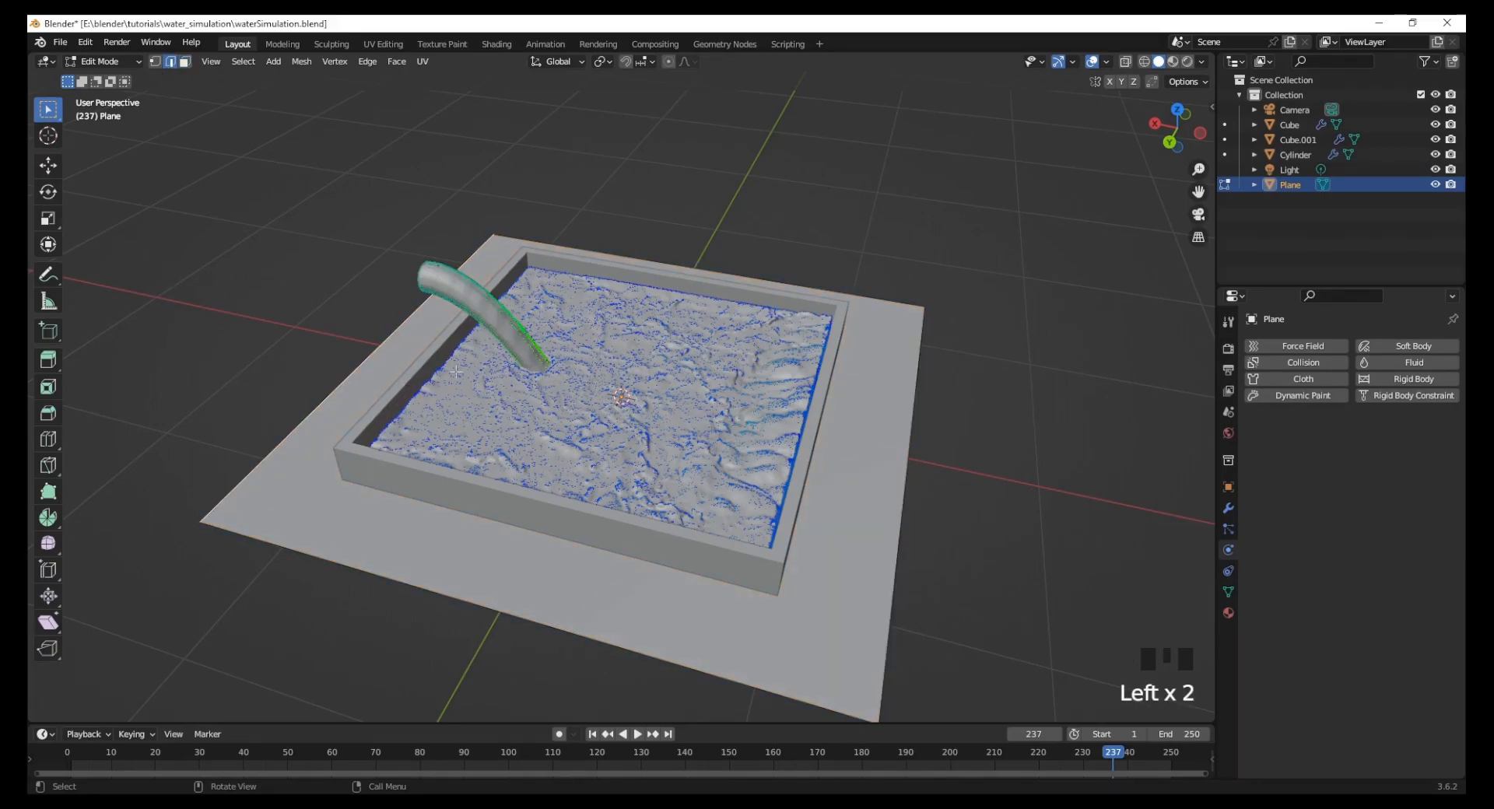
{"action": "key", "text": "shift"}
{"action": "left_click", "coordinate": [895, 298], "text": "shift"}
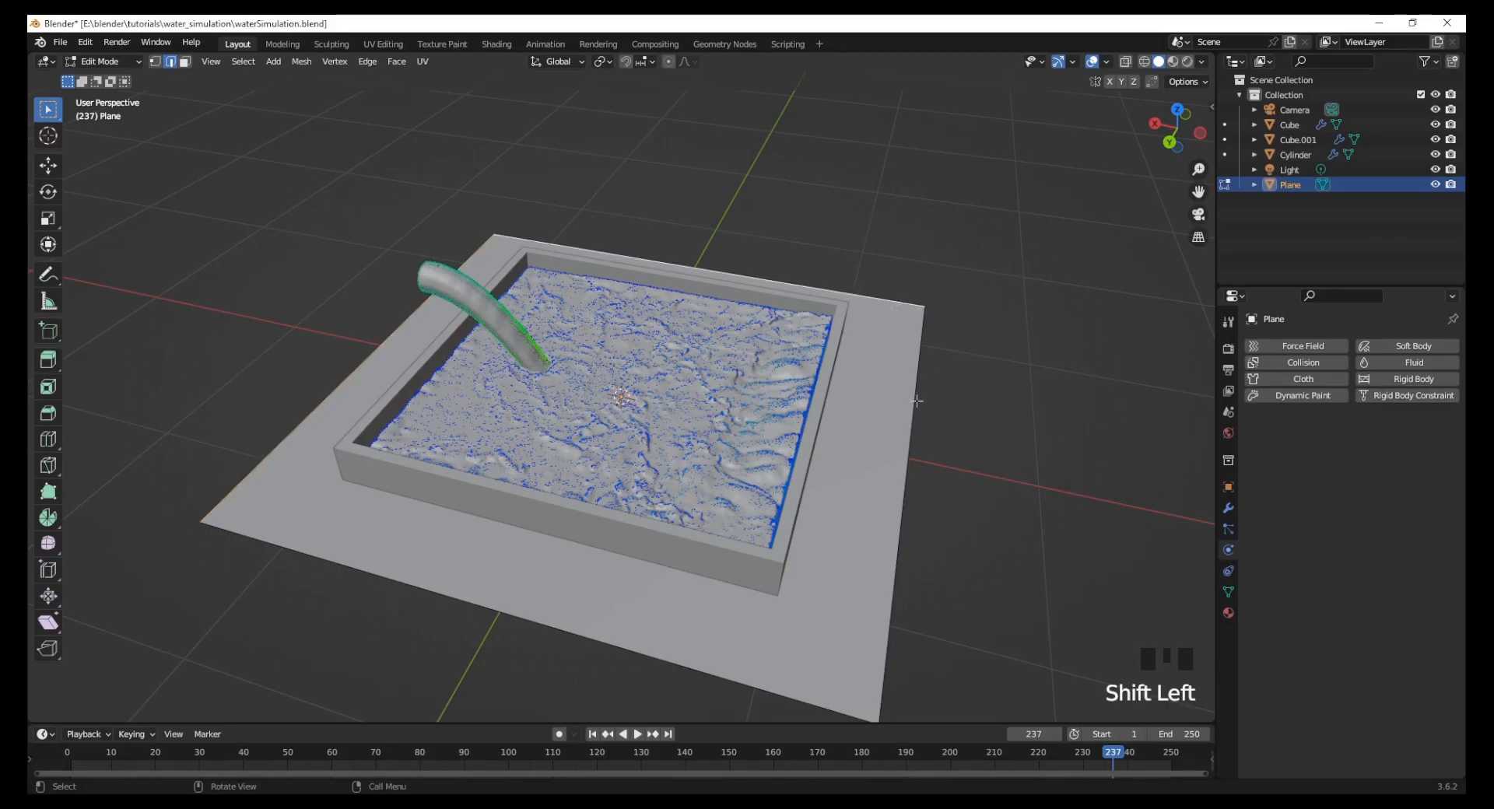
{"action": "key", "text": "e"}
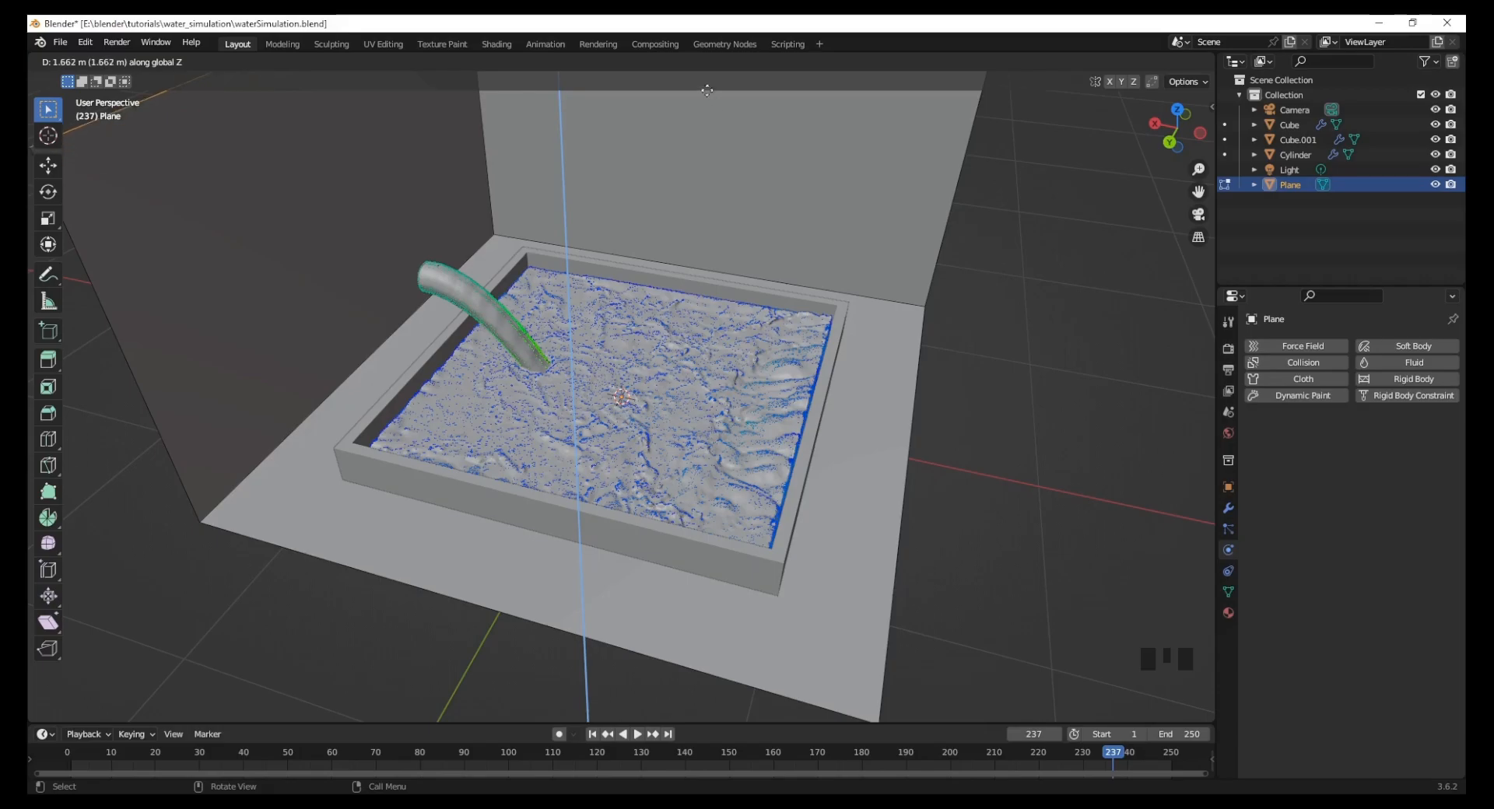
{"action": "left_click", "coordinate": [693, 537]}
Step: Extrude the floor's front edge and the side wall's front edge about 1.06 m forward along Y, and return to Object Mode
{"action": "scroll", "coordinate": [700, 522], "scroll_direction": "down", "scroll_amount": 2}
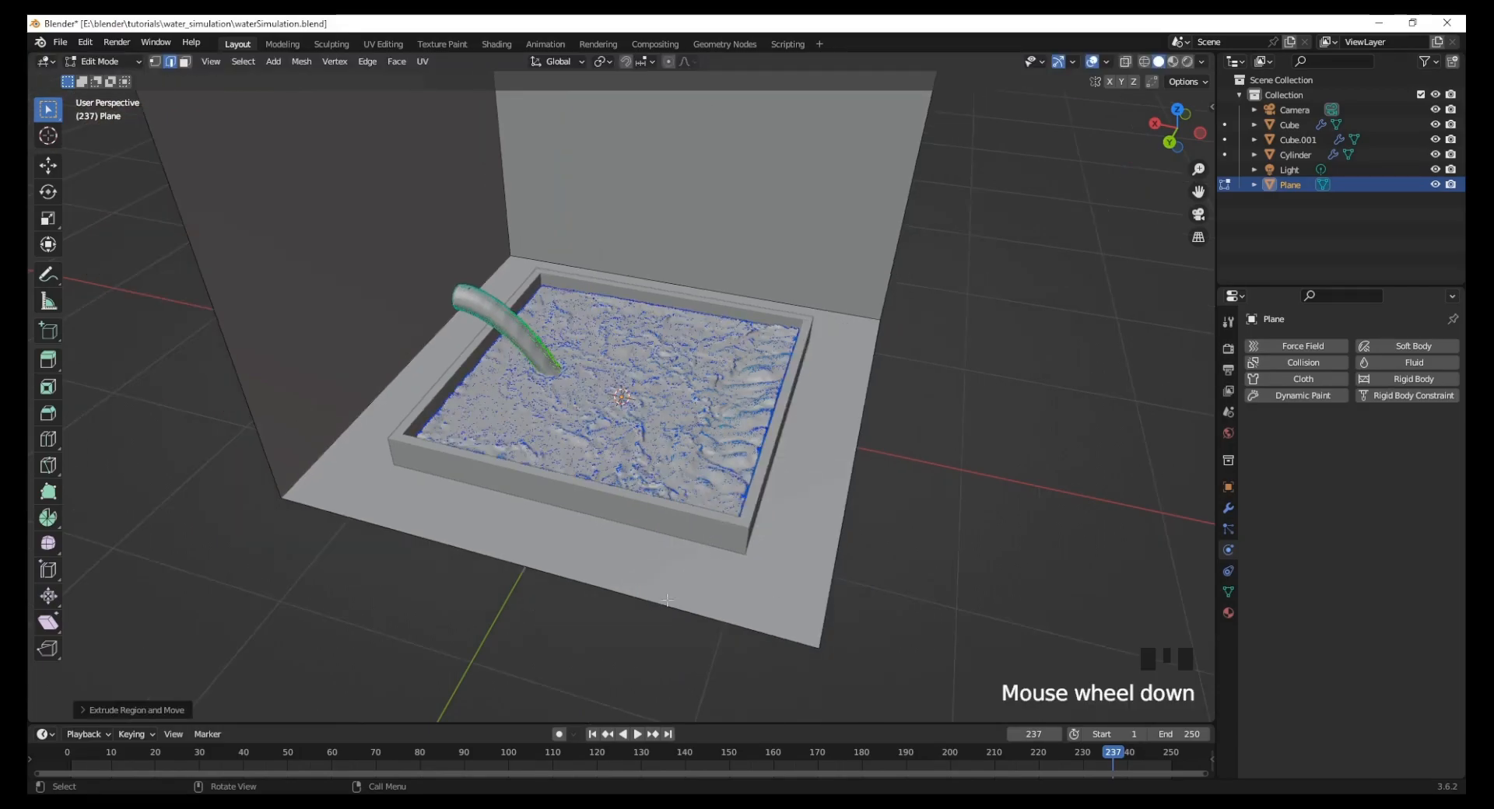
{"action": "mouse_move", "coordinate": [635, 652]}
{"action": "middle_mouse_down"}
{"action": "mouse_move", "coordinate": [697, 626]}
{"action": "mouse_move", "coordinate": [614, 630]}
{"action": "mouse_move", "coordinate": [610, 648]}
{"action": "middle_mouse_up"}
{"action": "left_click", "coordinate": [635, 594]}
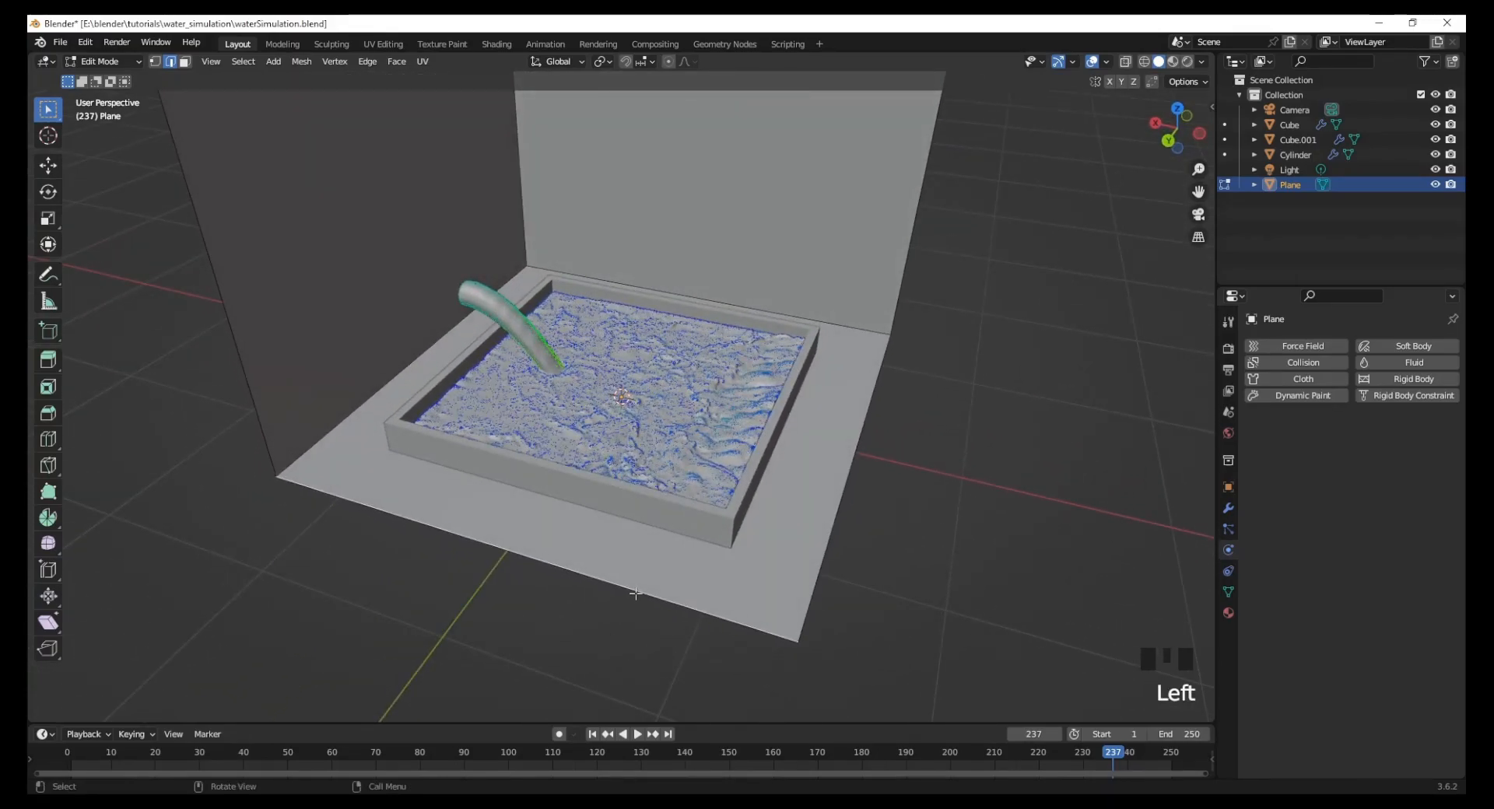
{"action": "left_click", "coordinate": [262, 426], "text": "shift"}
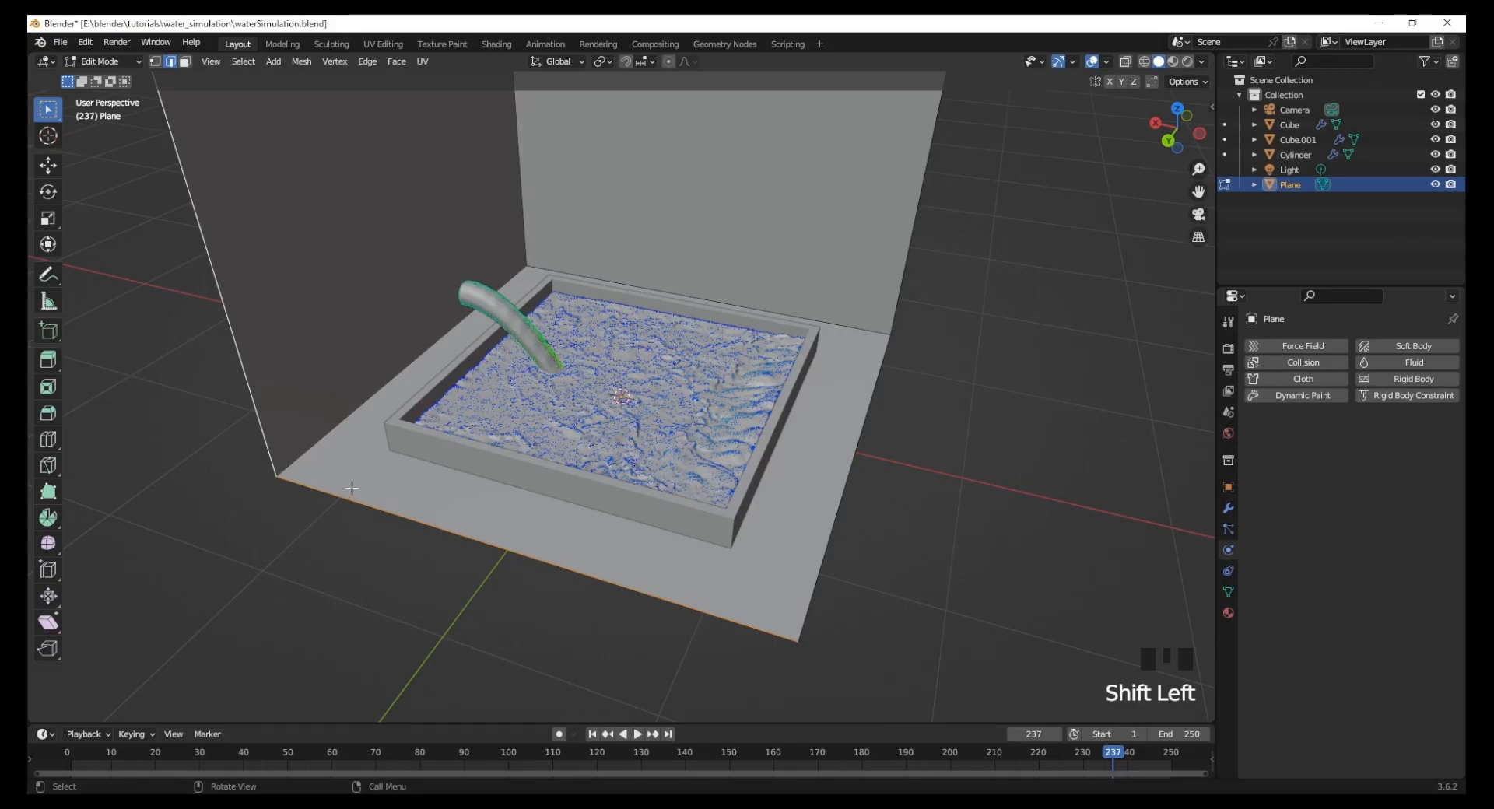
{"action": "key", "text": "e"}
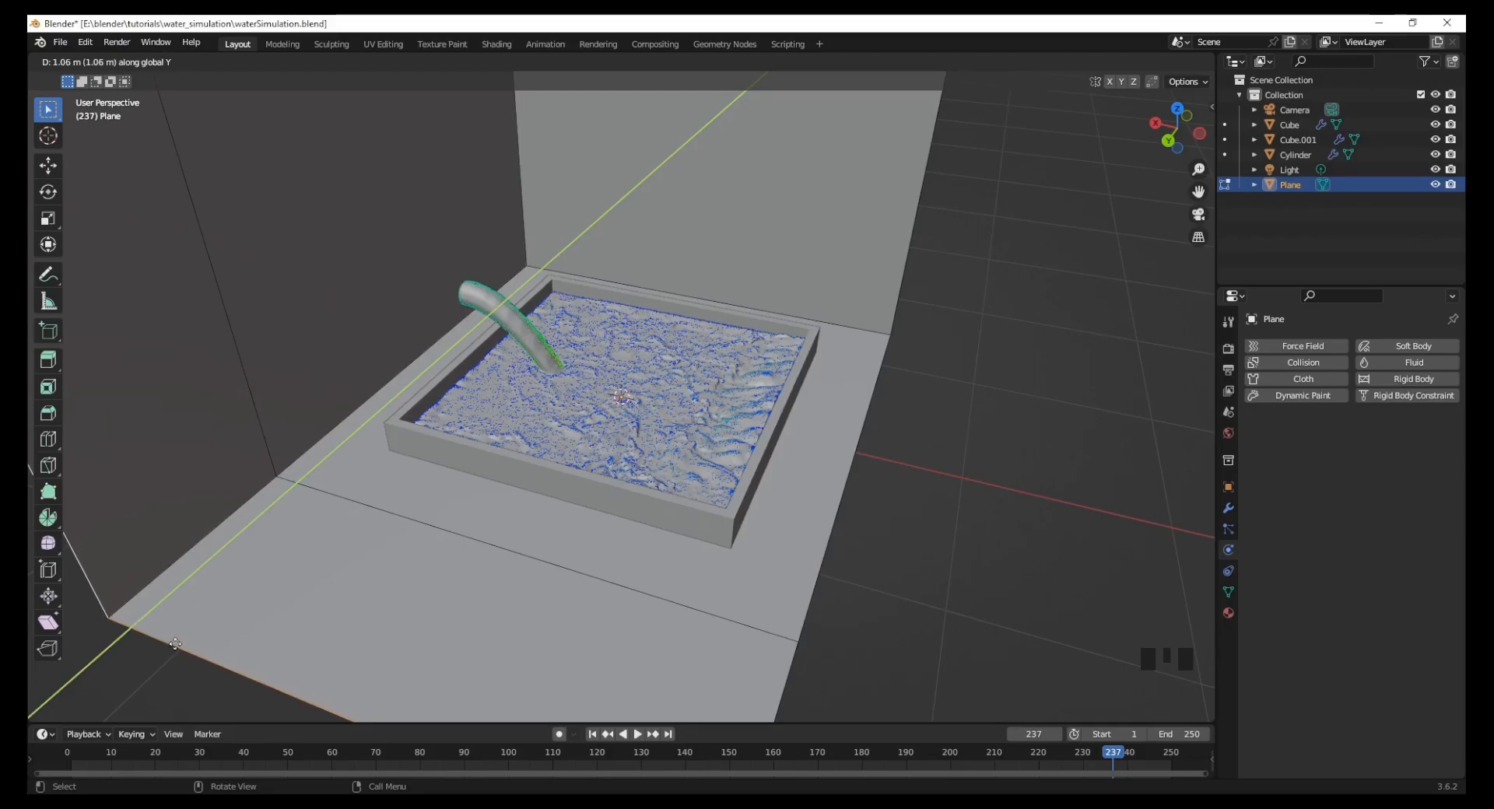
{"action": "left_click", "coordinate": [176, 643]}
{"action": "scroll", "coordinate": [410, 589], "scroll_direction": "down", "scroll_amount": 3}
{"action": "middle_click_drag", "start_coordinate": [446, 590], "coordinate": [484, 582]}
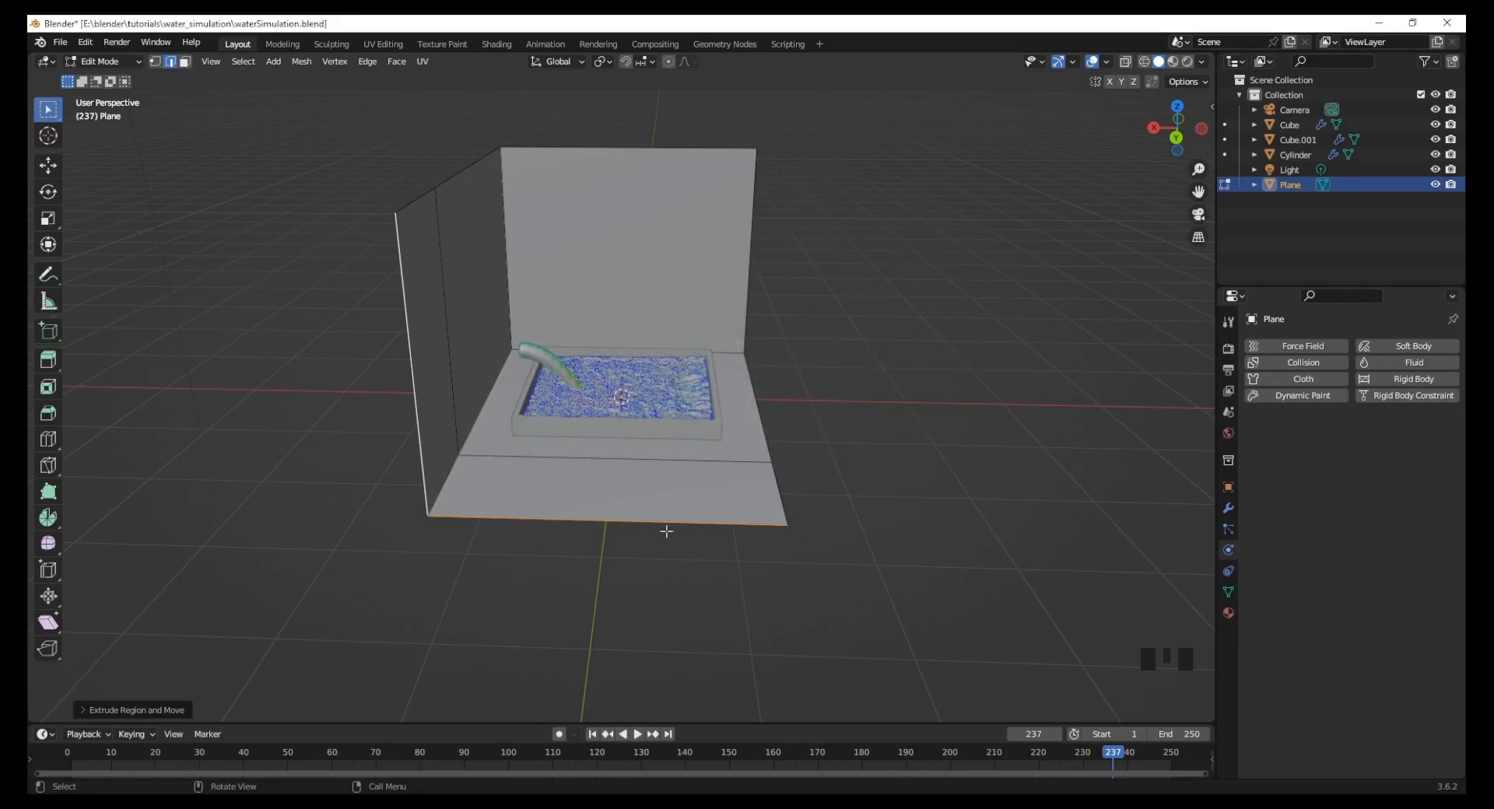
{"action": "key", "text": "Tab"}
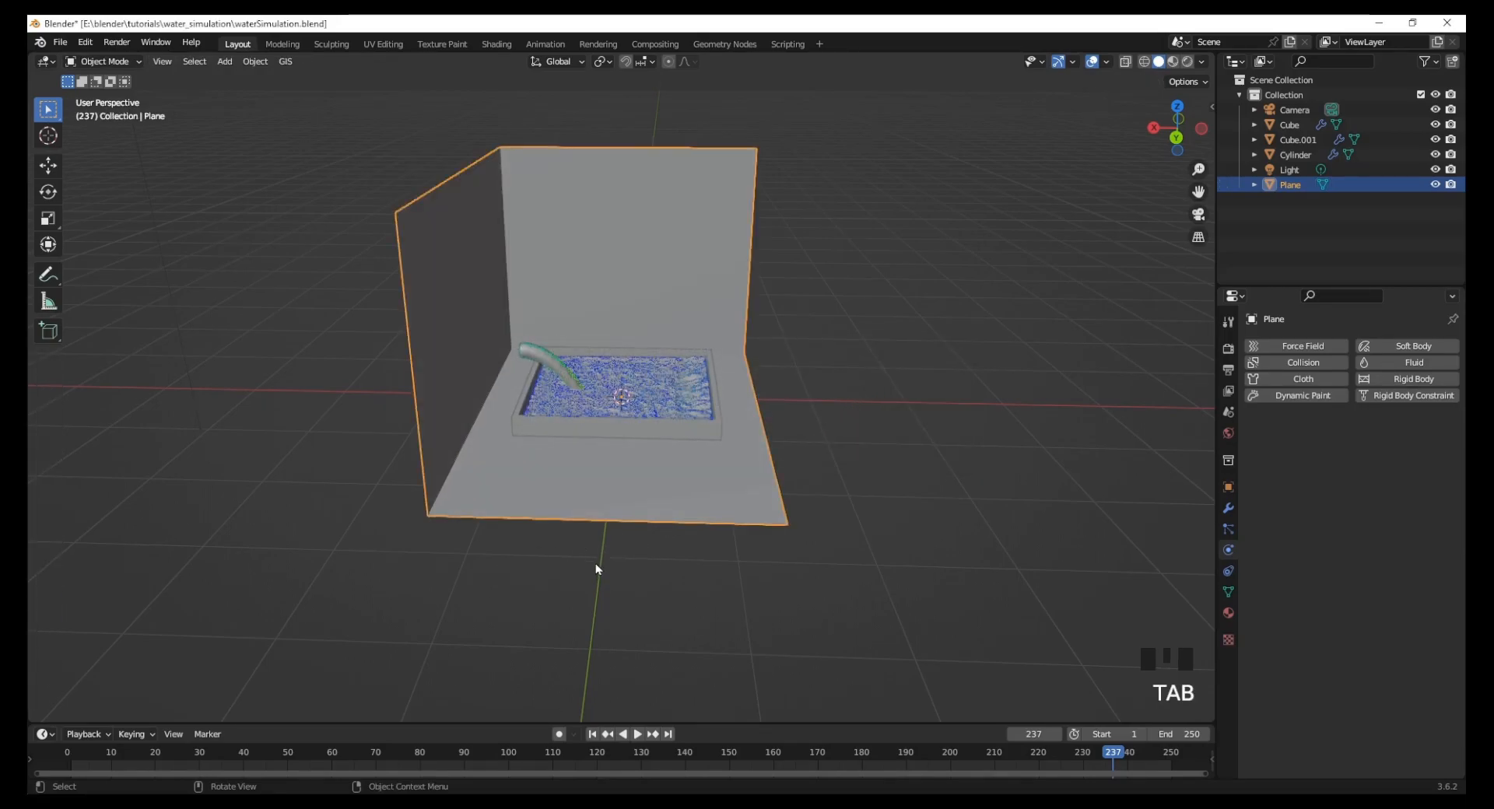
Step: Move the floor-and-walls backdrop about -0.26 m along X so the side wall sits closer to the tray, and deselect it
{"action": "mouse_move", "coordinate": [607, 585]}
{"action": "middle_mouse_down"}
{"action": "mouse_move", "coordinate": [650, 567]}
{"action": "mouse_move", "coordinate": [627, 565]}
{"action": "middle_mouse_up"}
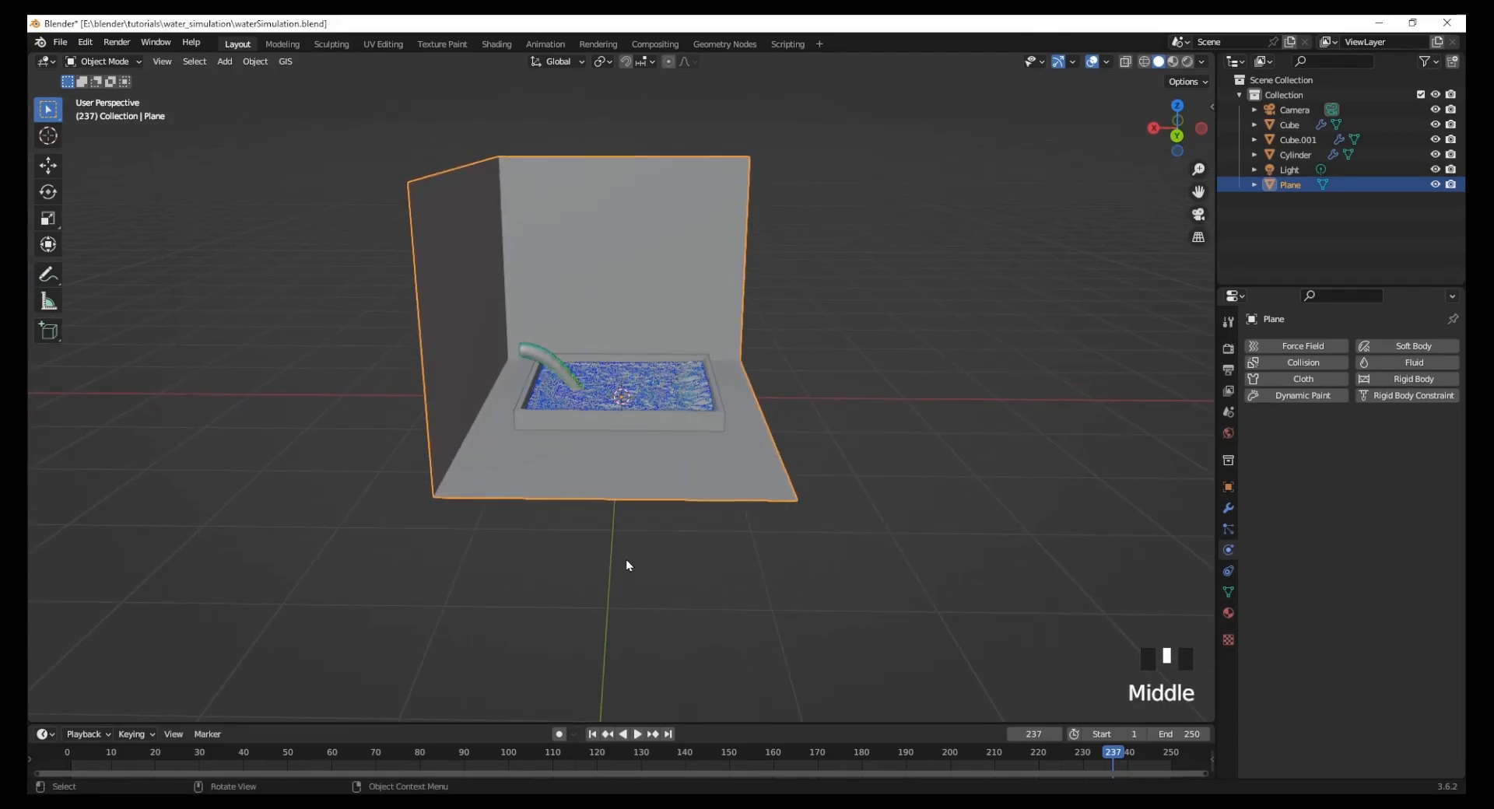
{"action": "key", "text": "g"}
{"action": "key", "text": "x"}
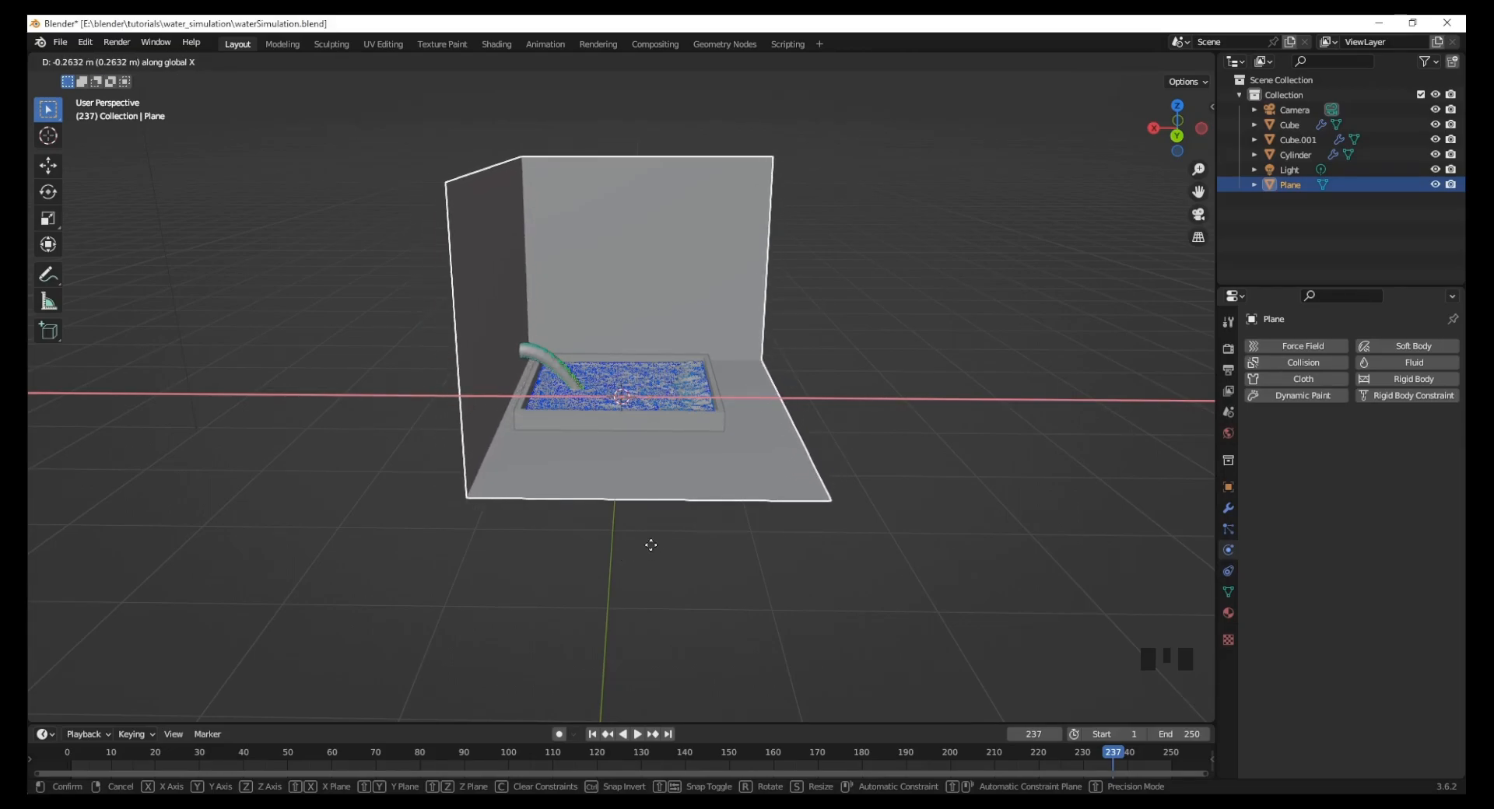
{"action": "left_click", "coordinate": [646, 546]}
{"action": "mouse_move", "coordinate": [521, 536]}
{"action": "middle_mouse_down"}
{"action": "mouse_move", "coordinate": [547, 562]}
{"action": "mouse_move", "coordinate": [527, 532]}
{"action": "middle_mouse_up"}
{"action": "middle_click_drag", "start_coordinate": [690, 461], "coordinate": [799, 464]}
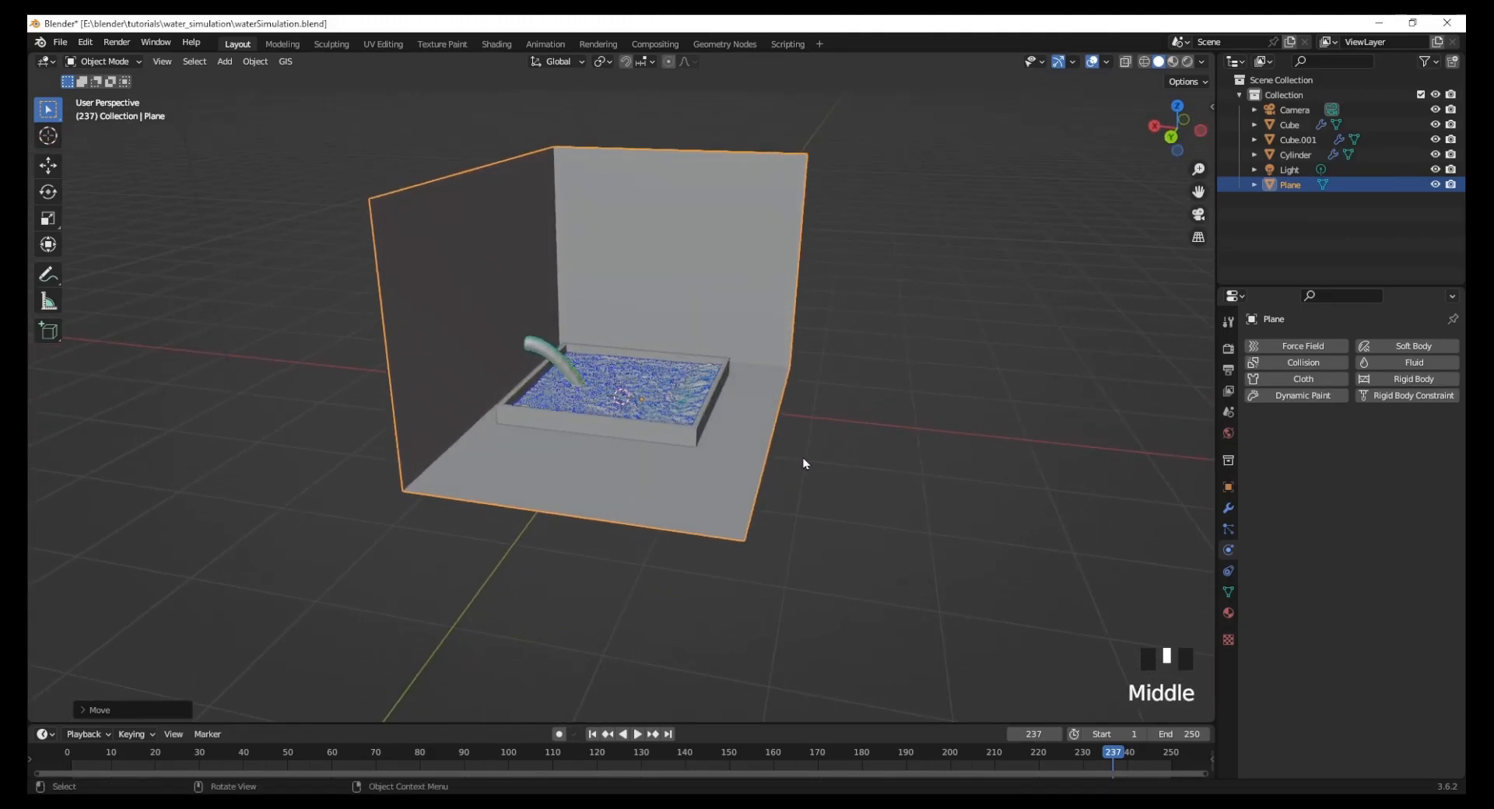
{"action": "left_click", "coordinate": [823, 446]}
Step: Add a mesh cylinder at the tray's centre and scale it down uniformly to about 0.15
{"action": "scroll", "coordinate": [644, 382], "scroll_direction": "up", "scroll_amount": 1}
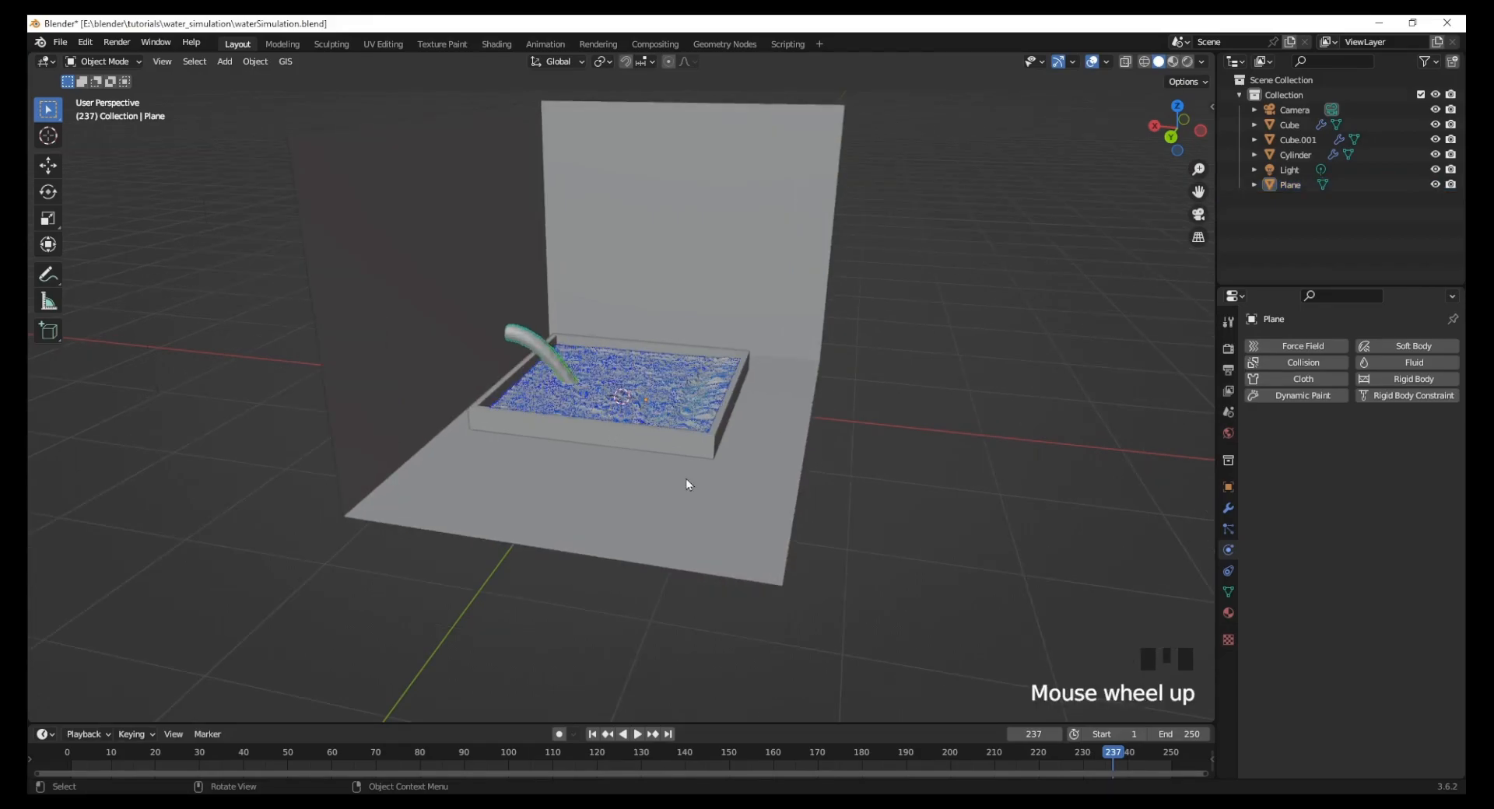
{"action": "key", "text": "shift+a"}
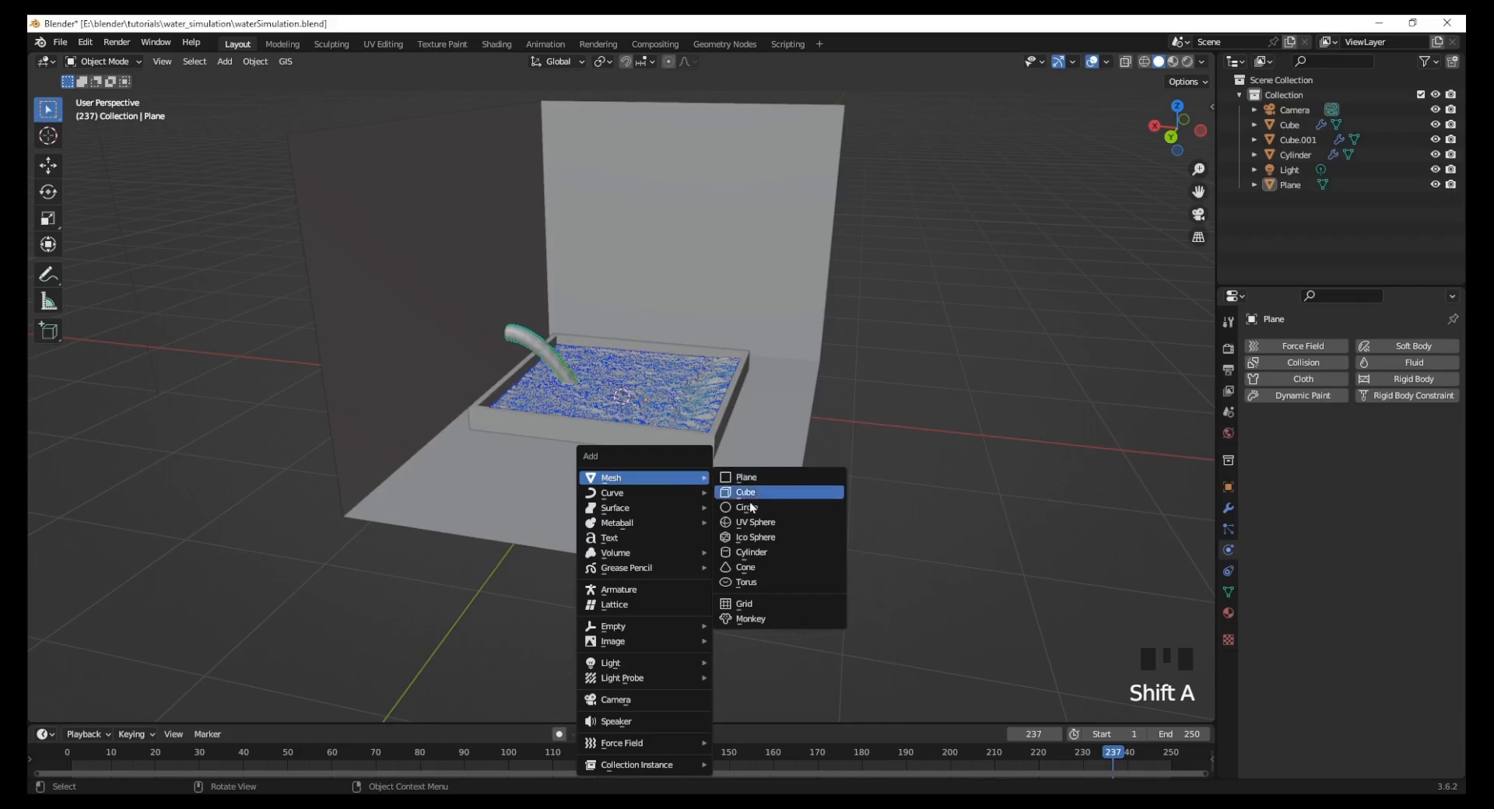
{"action": "left_click", "coordinate": [748, 552]}
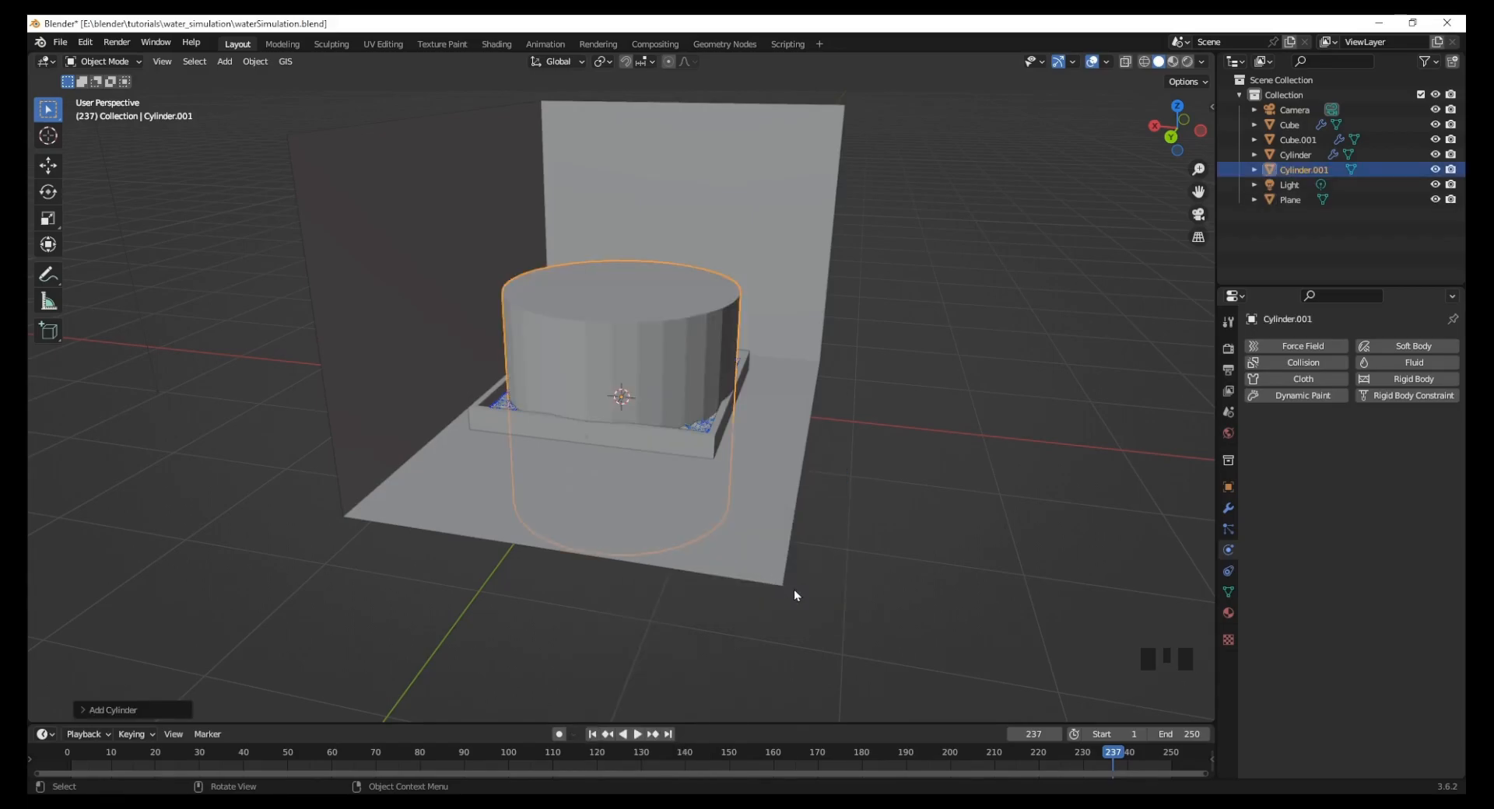
{"action": "key", "text": "s"}
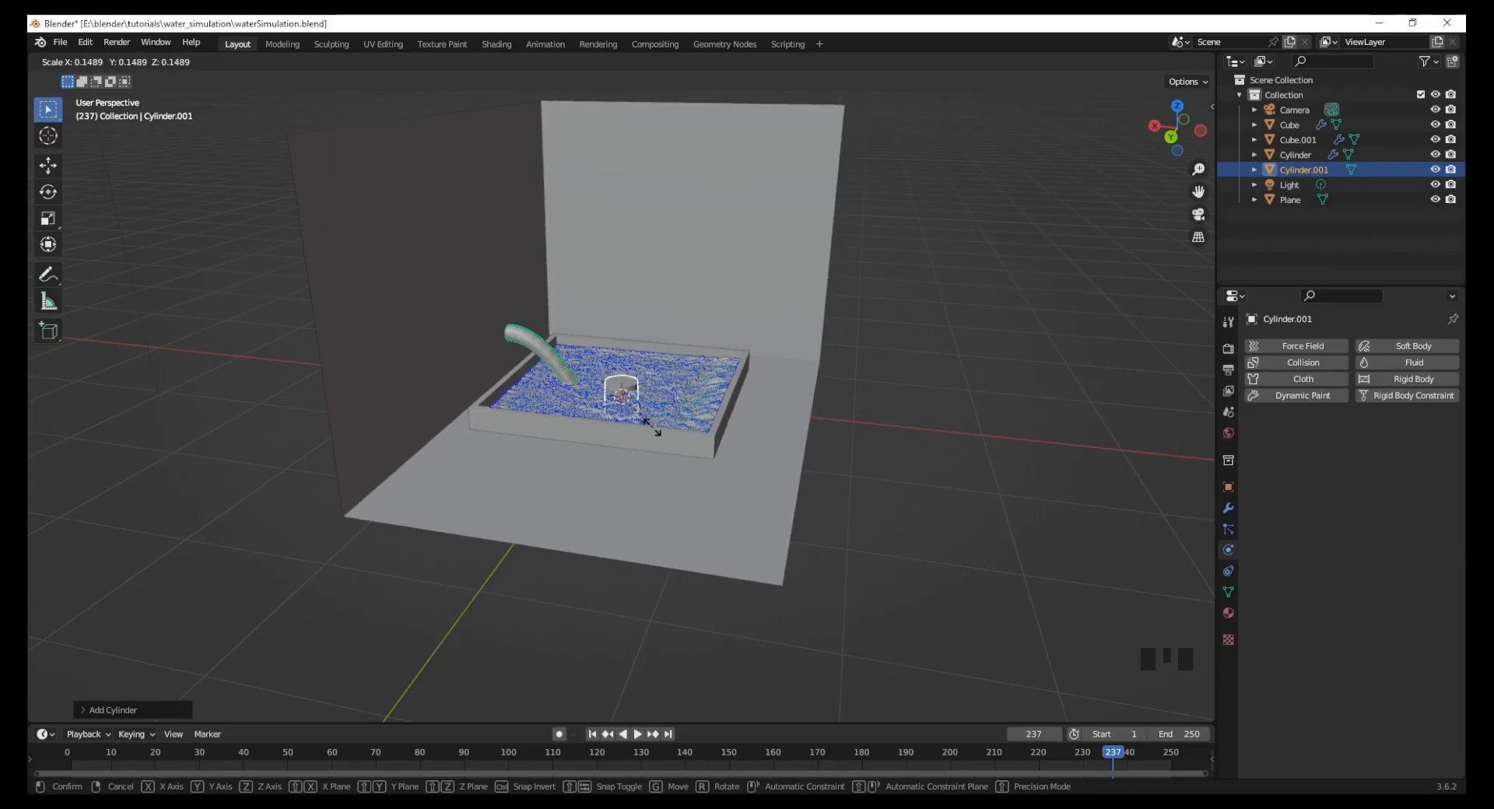
{"action": "left_click", "coordinate": [667, 448]}
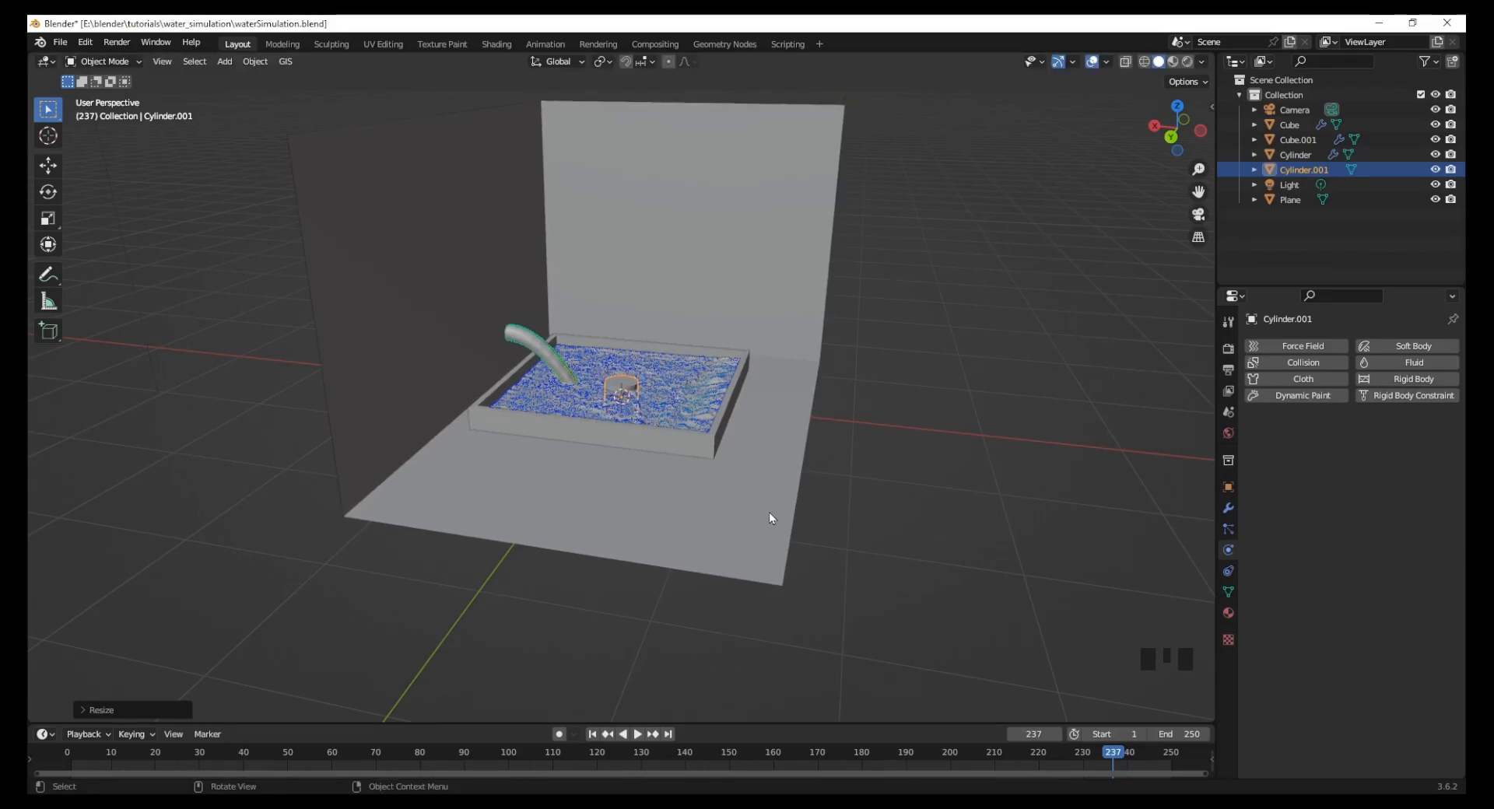
Step: Rotate the new cylinder 90° about Y and move it about 1.1 m along X and 0.55 m along Z to the water stream's mouth
{"action": "type", "text": "ry"}
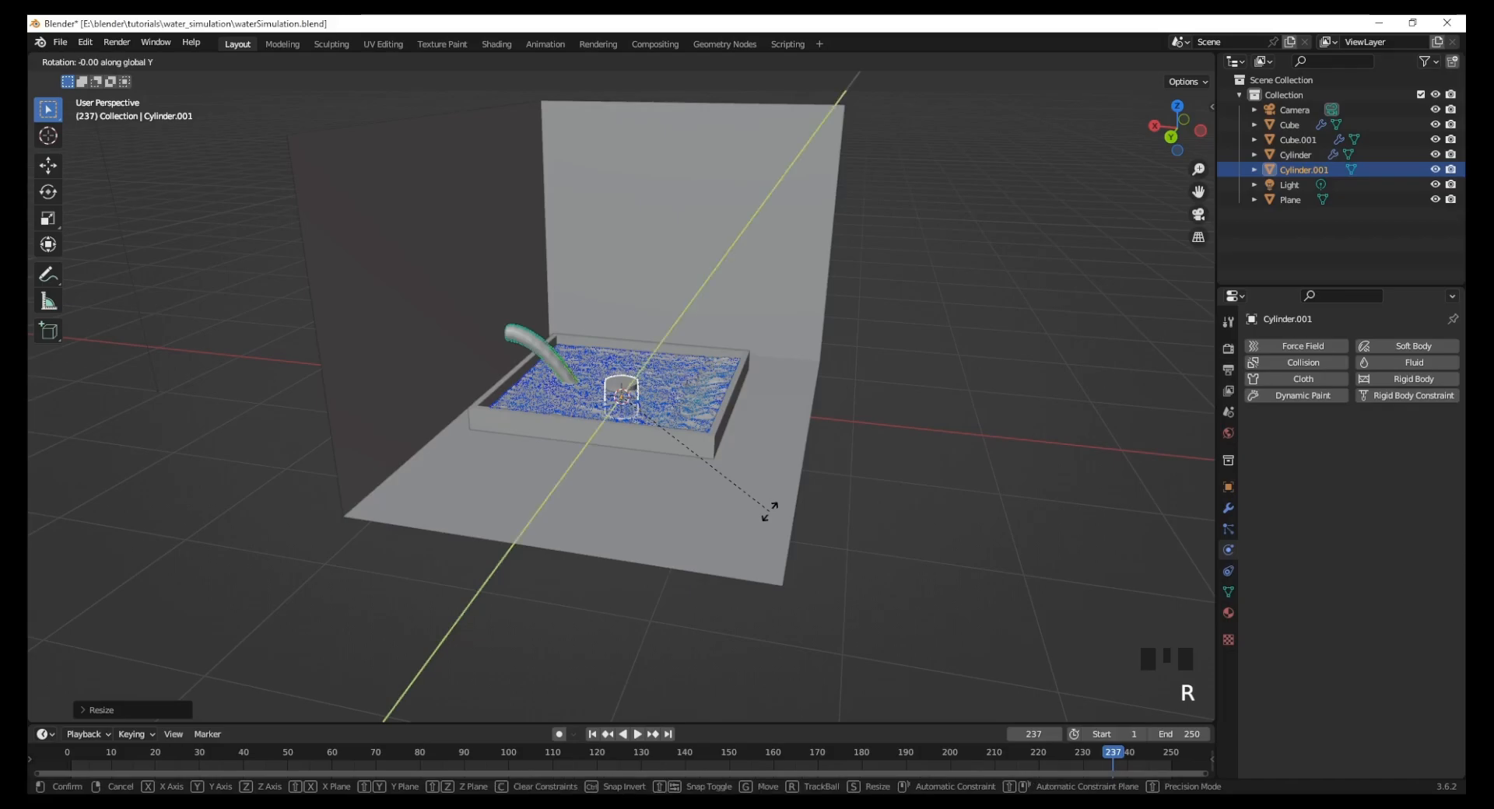
{"action": "type", "text": "90"}
{"action": "key", "text": "Return"}
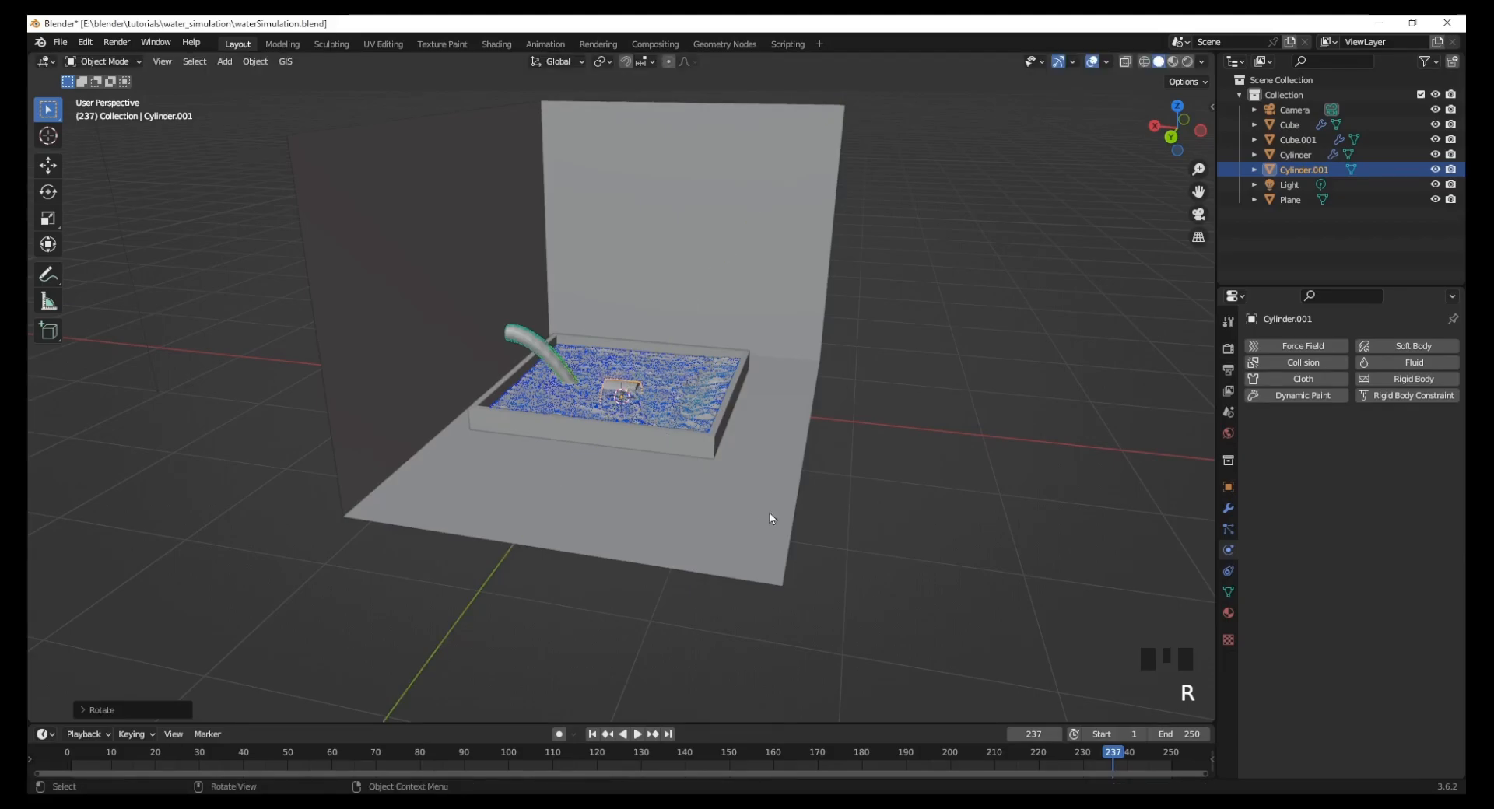
{"action": "key", "text": "KP_1"}
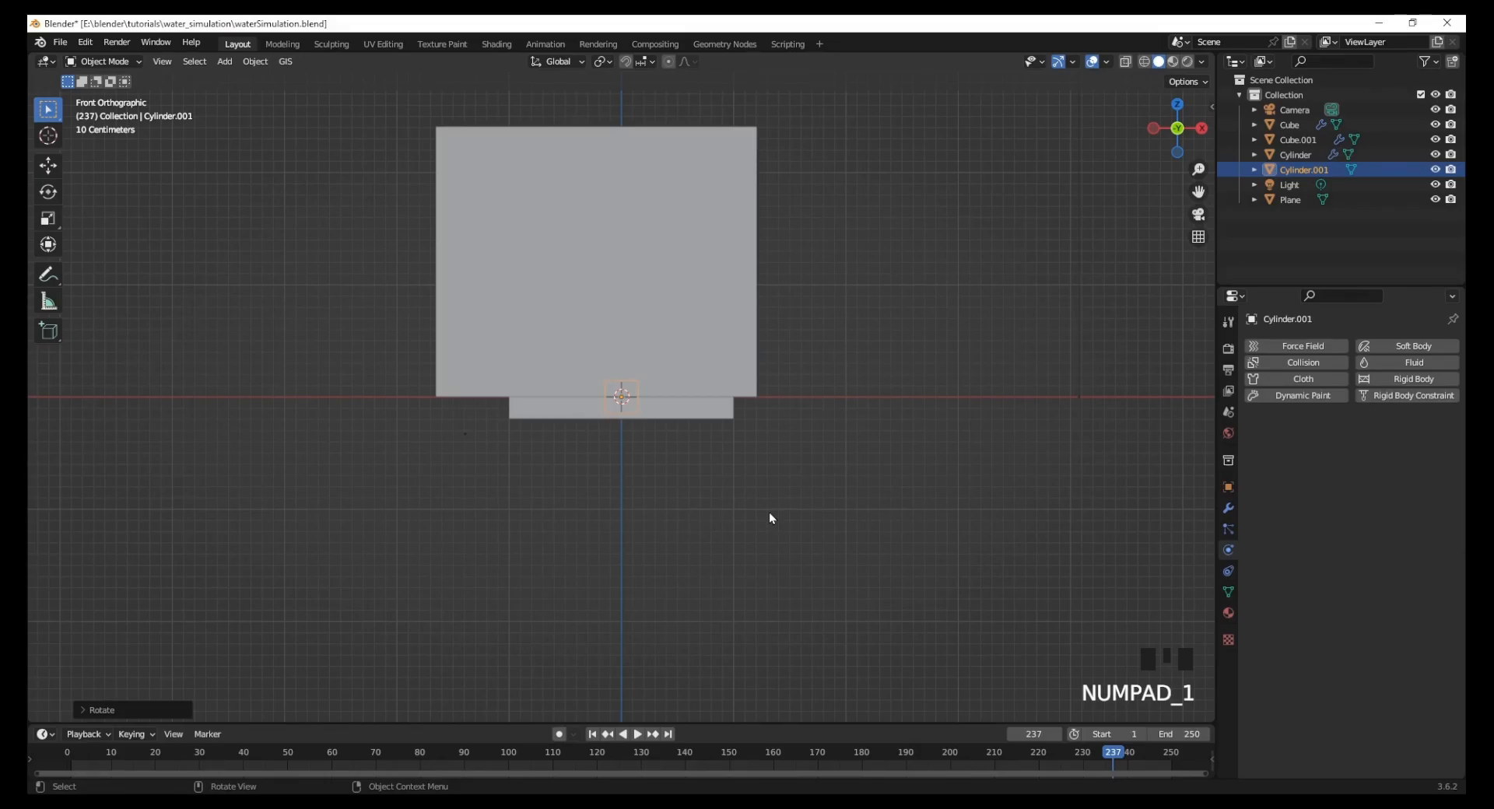
{"action": "key", "text": "alt+z"}
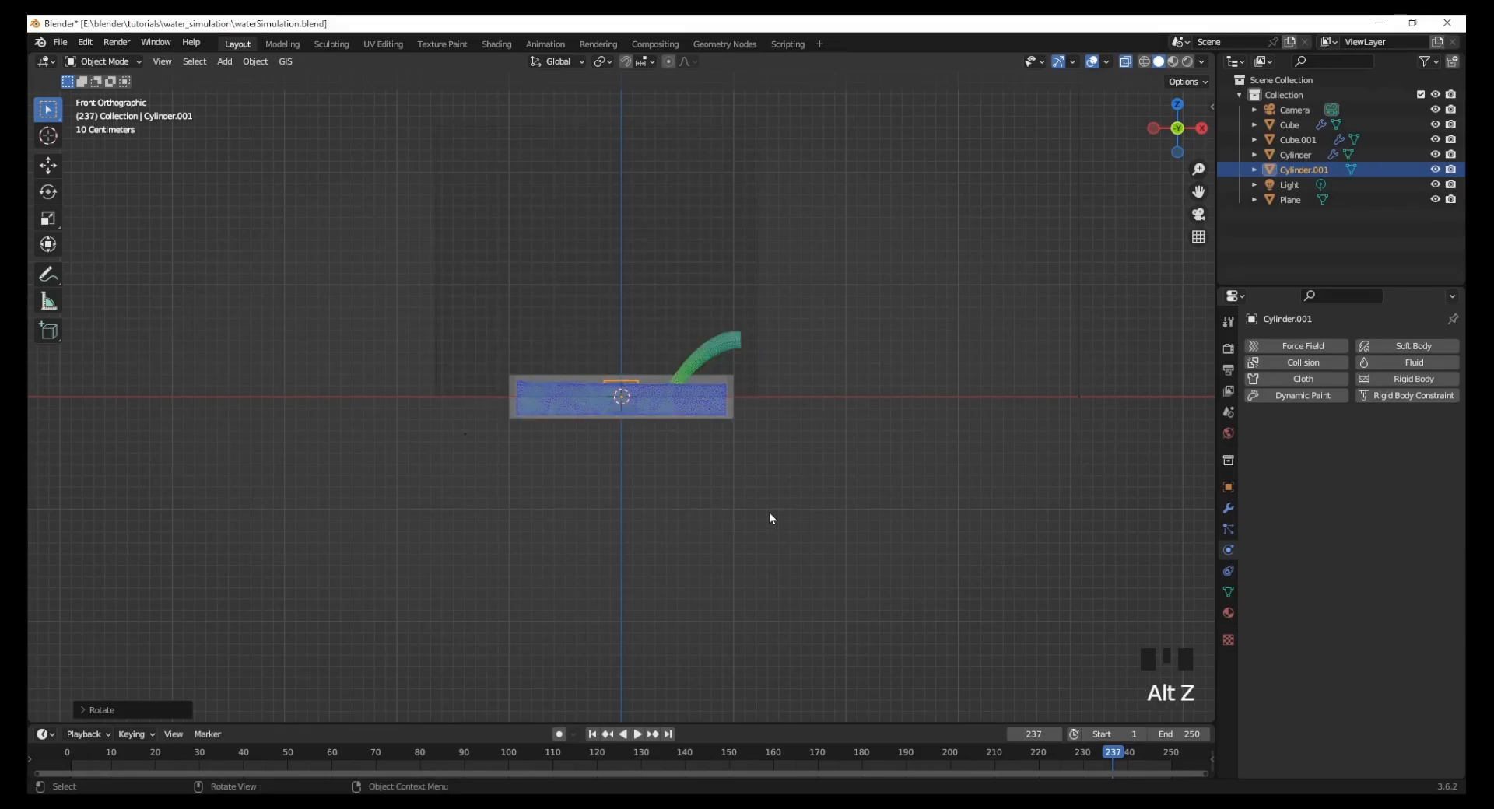
{"action": "key", "text": "g"}
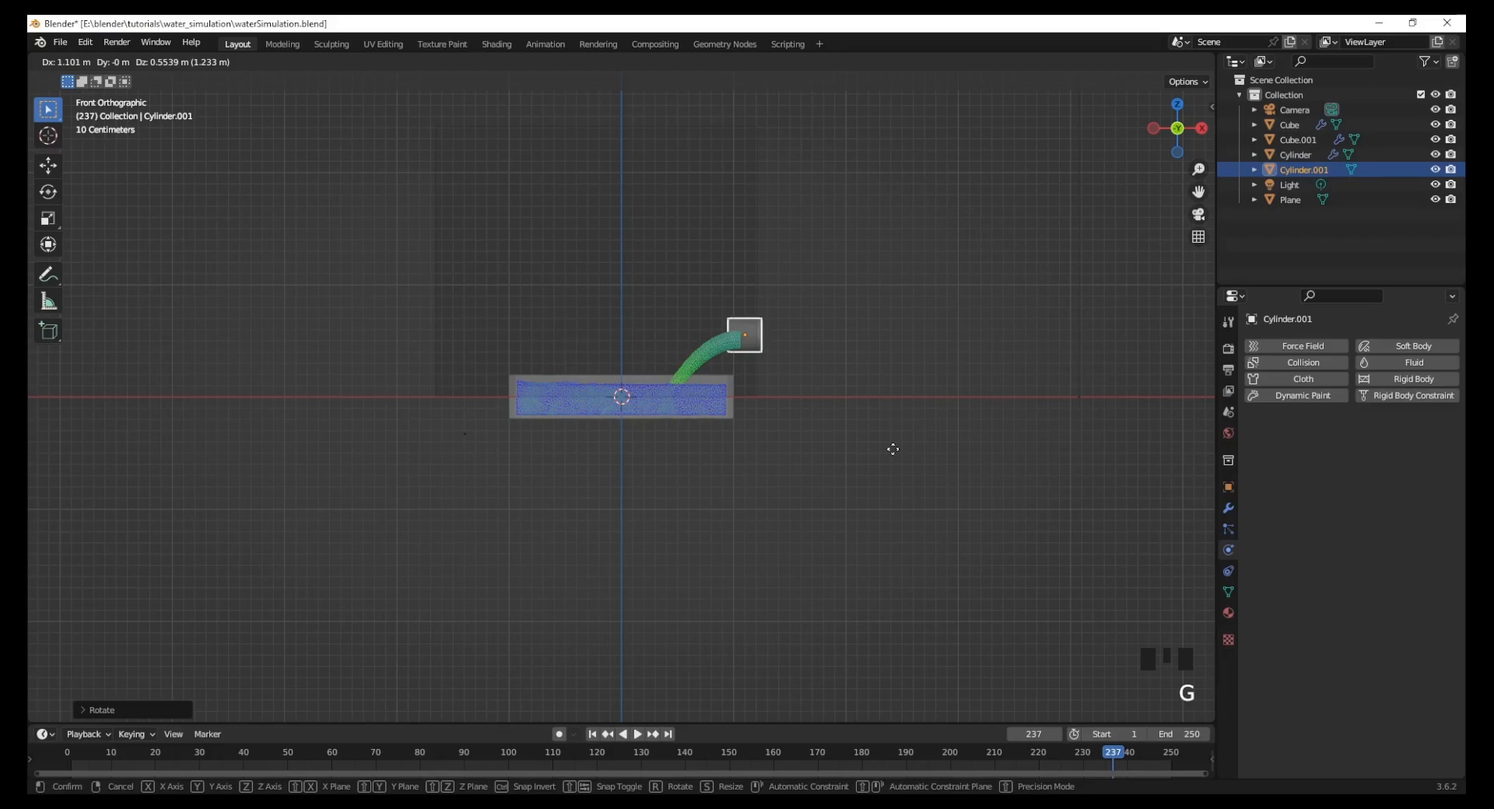
{"action": "left_click", "coordinate": [893, 456]}
Step: Scale the cylinder down along Z until it just encloses the water stream's thickness, and nudge it vertically into line with the stream
{"action": "scroll", "coordinate": [853, 327], "scroll_direction": "up", "scroll_amount": 4}
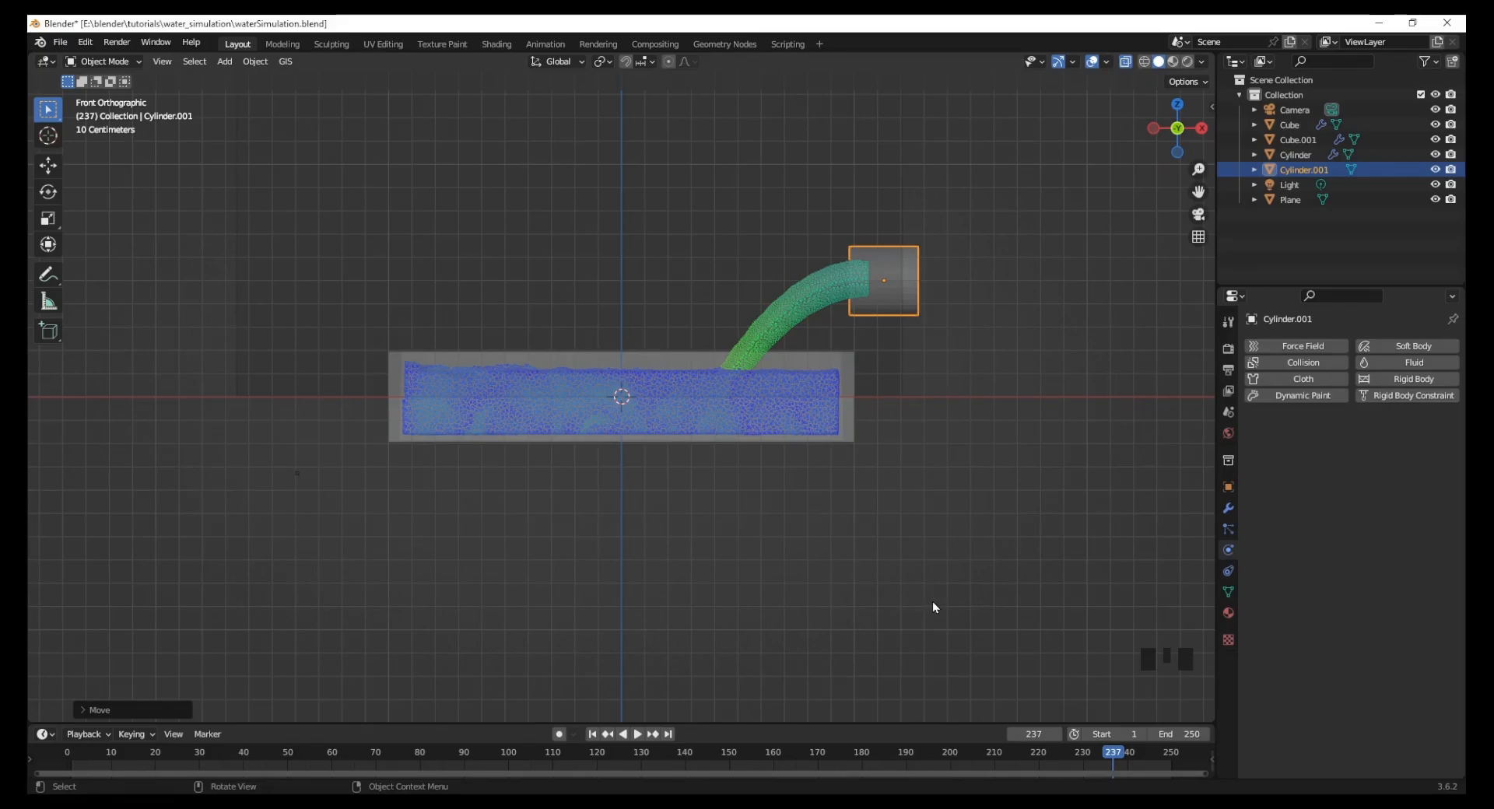
{"action": "key", "text": "s"}
{"action": "key", "text": "z"}
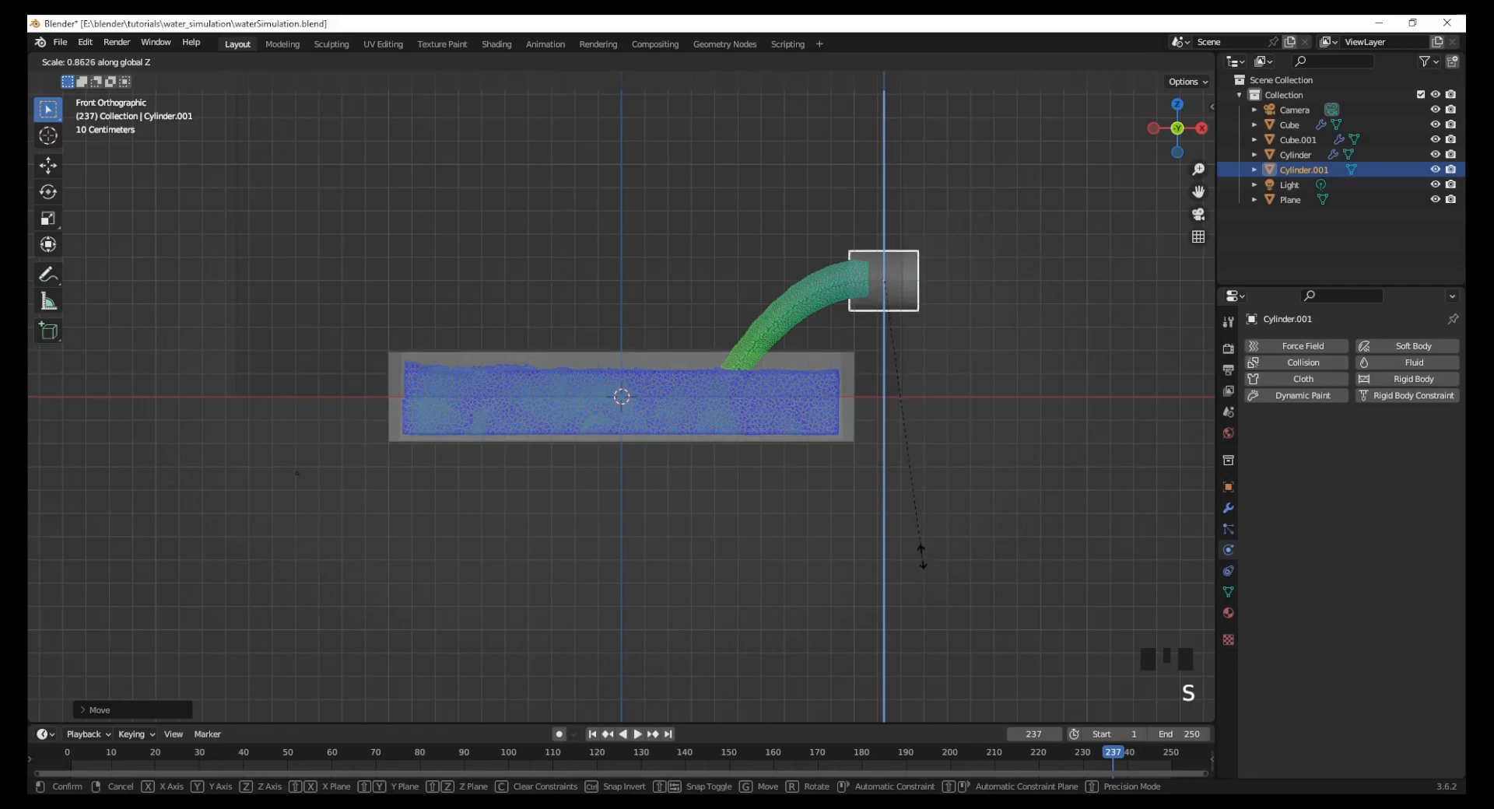
{"action": "left_click", "coordinate": [915, 488]}
{"action": "key", "text": "g"}
{"action": "key", "text": "z"}
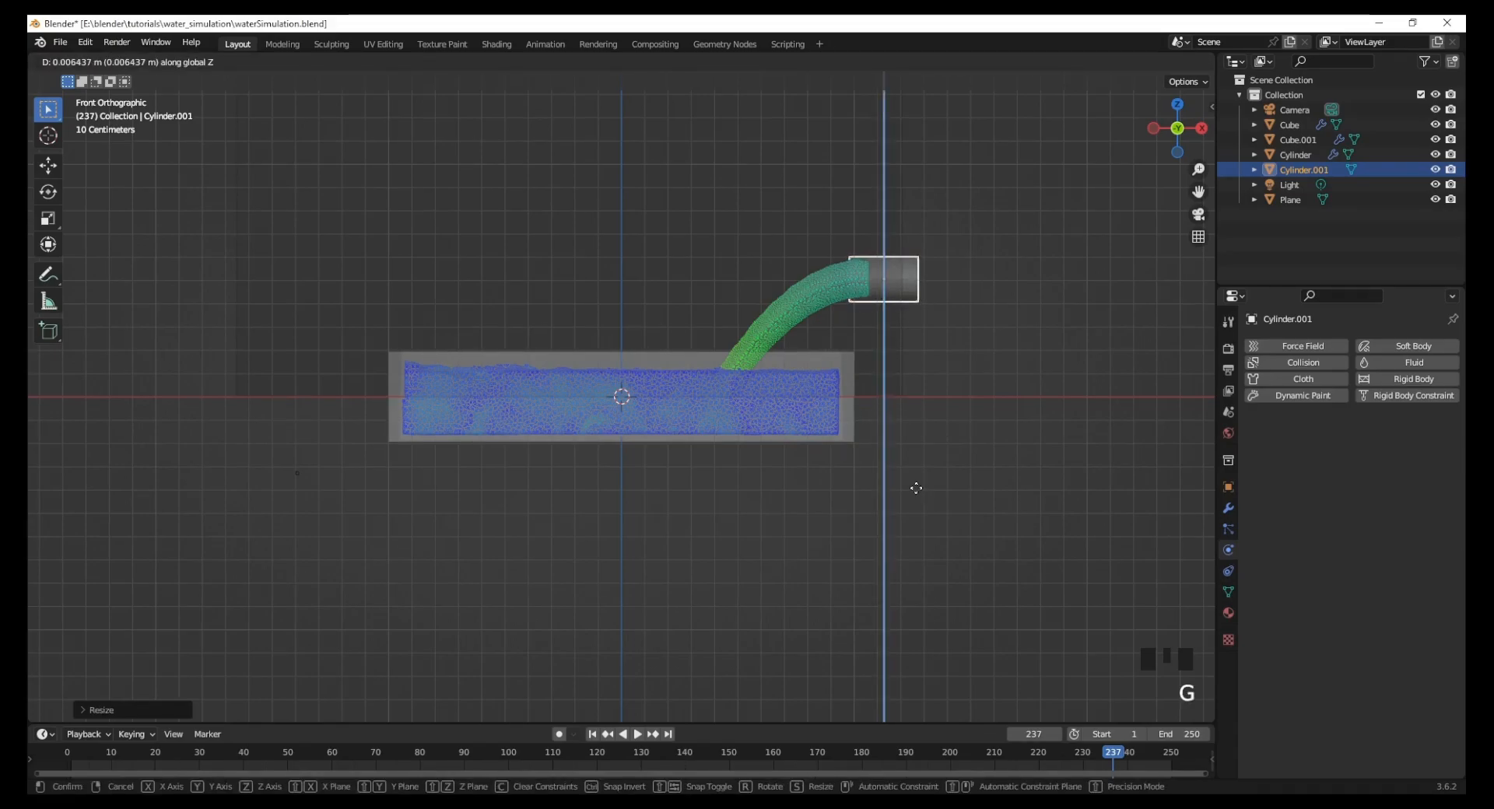
{"action": "left_click", "coordinate": [916, 489]}
Step: Lower the floor-and-walls backdrop about 0.19 m along Z so the floor meets the underside of the tray
{"action": "key", "text": "alt+z"}
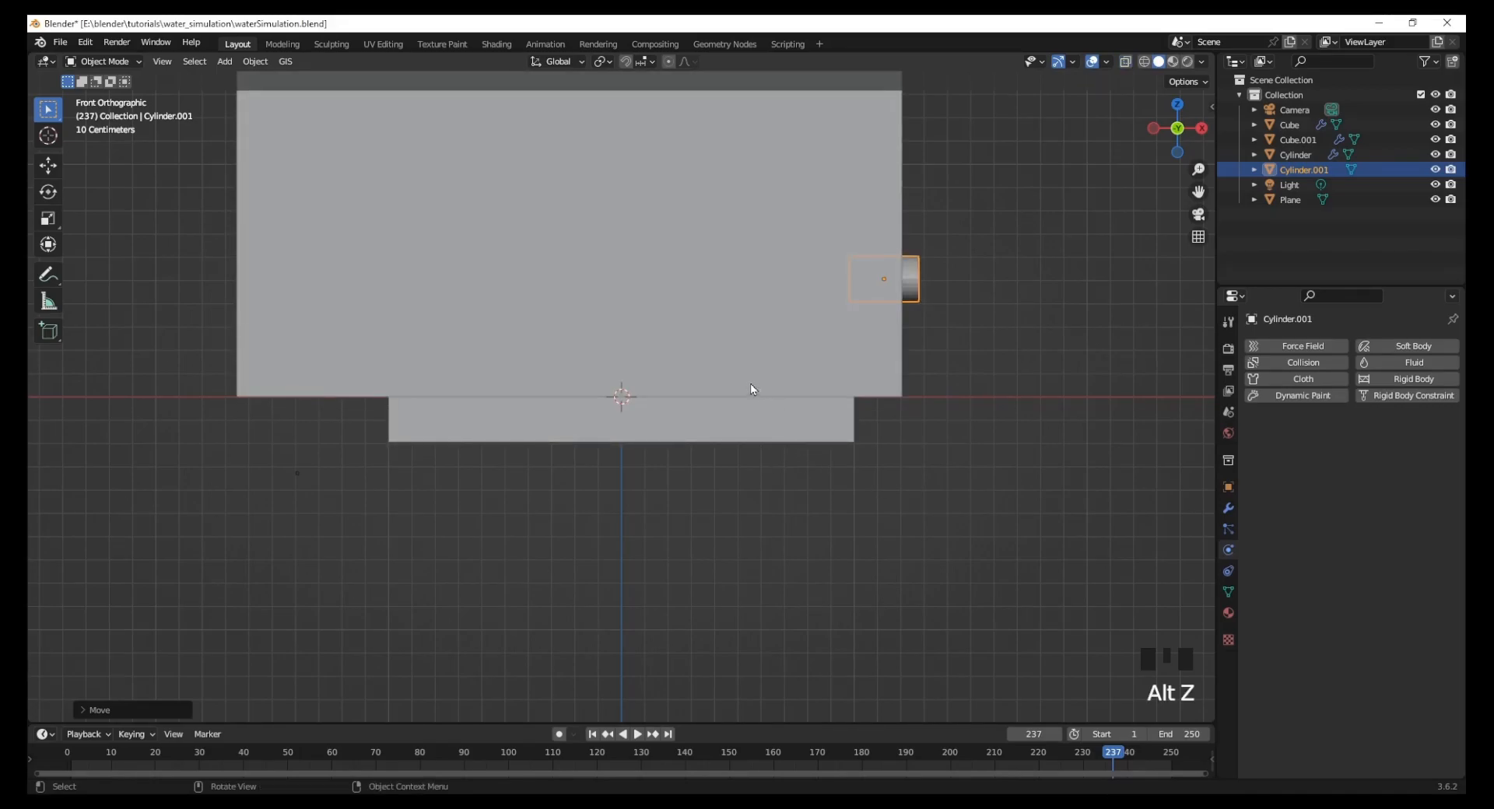
{"action": "left_click", "coordinate": [289, 380]}
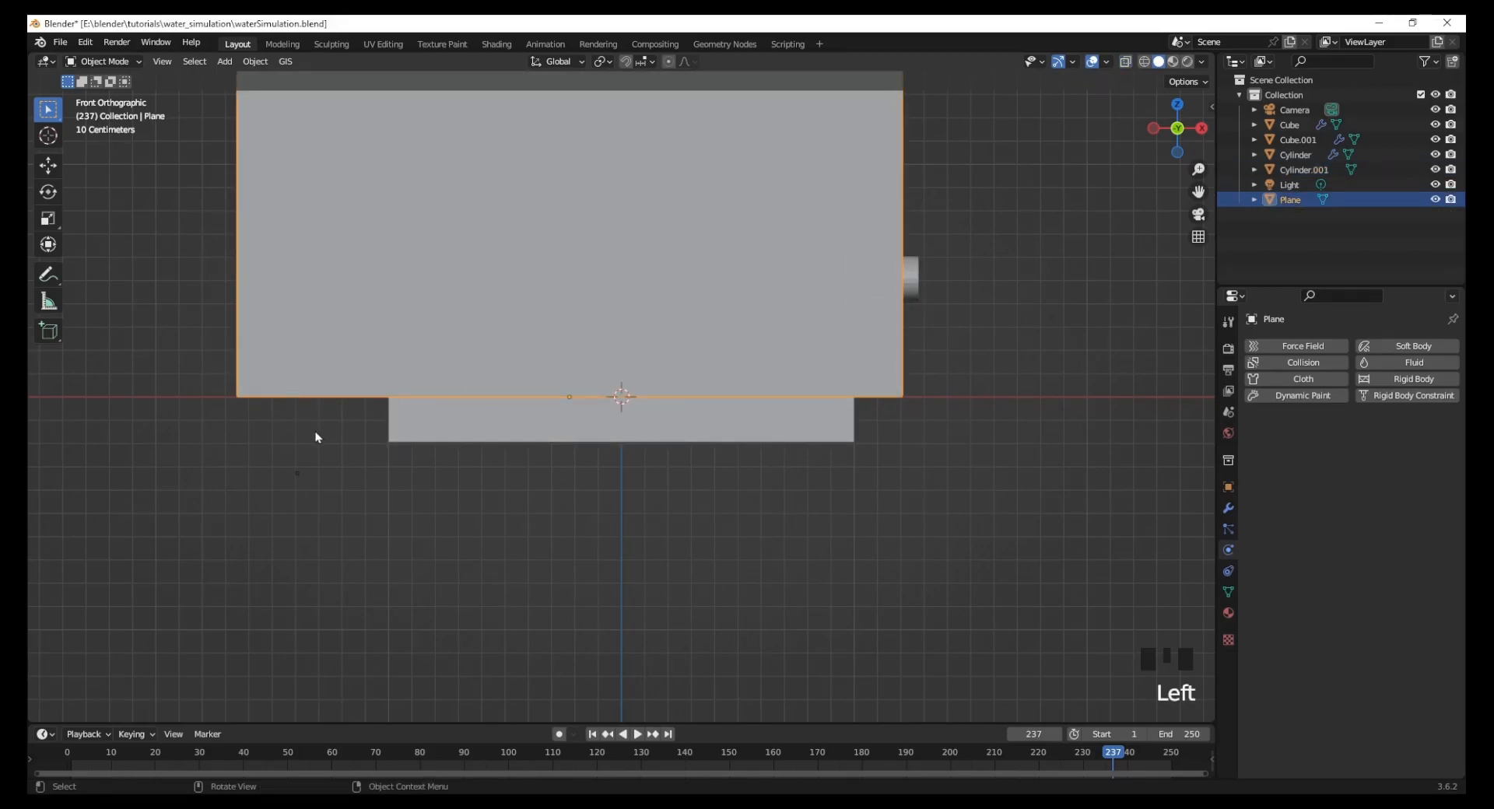
{"action": "key", "text": "g"}
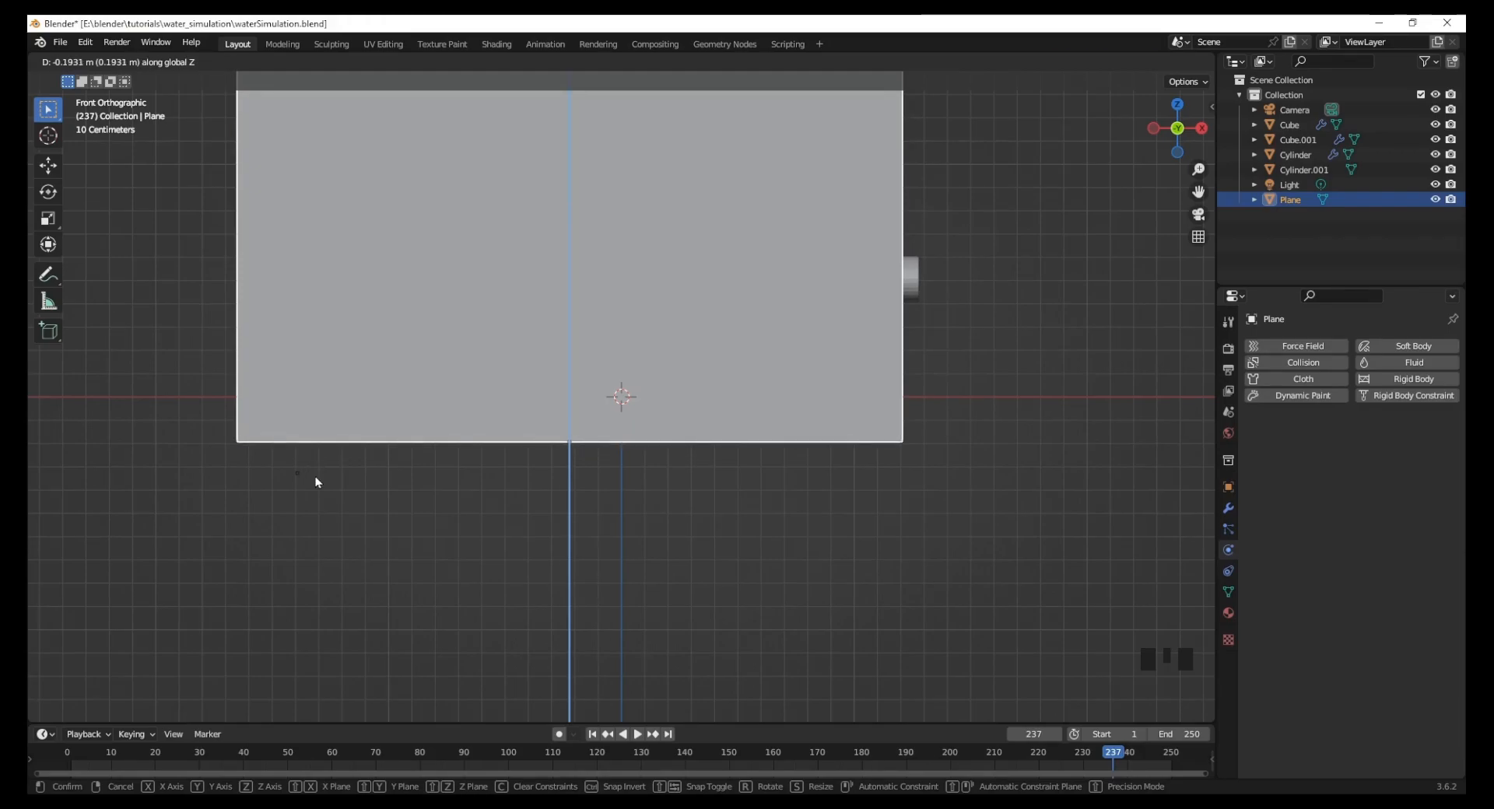
{"action": "left_click", "coordinate": [315, 477]}
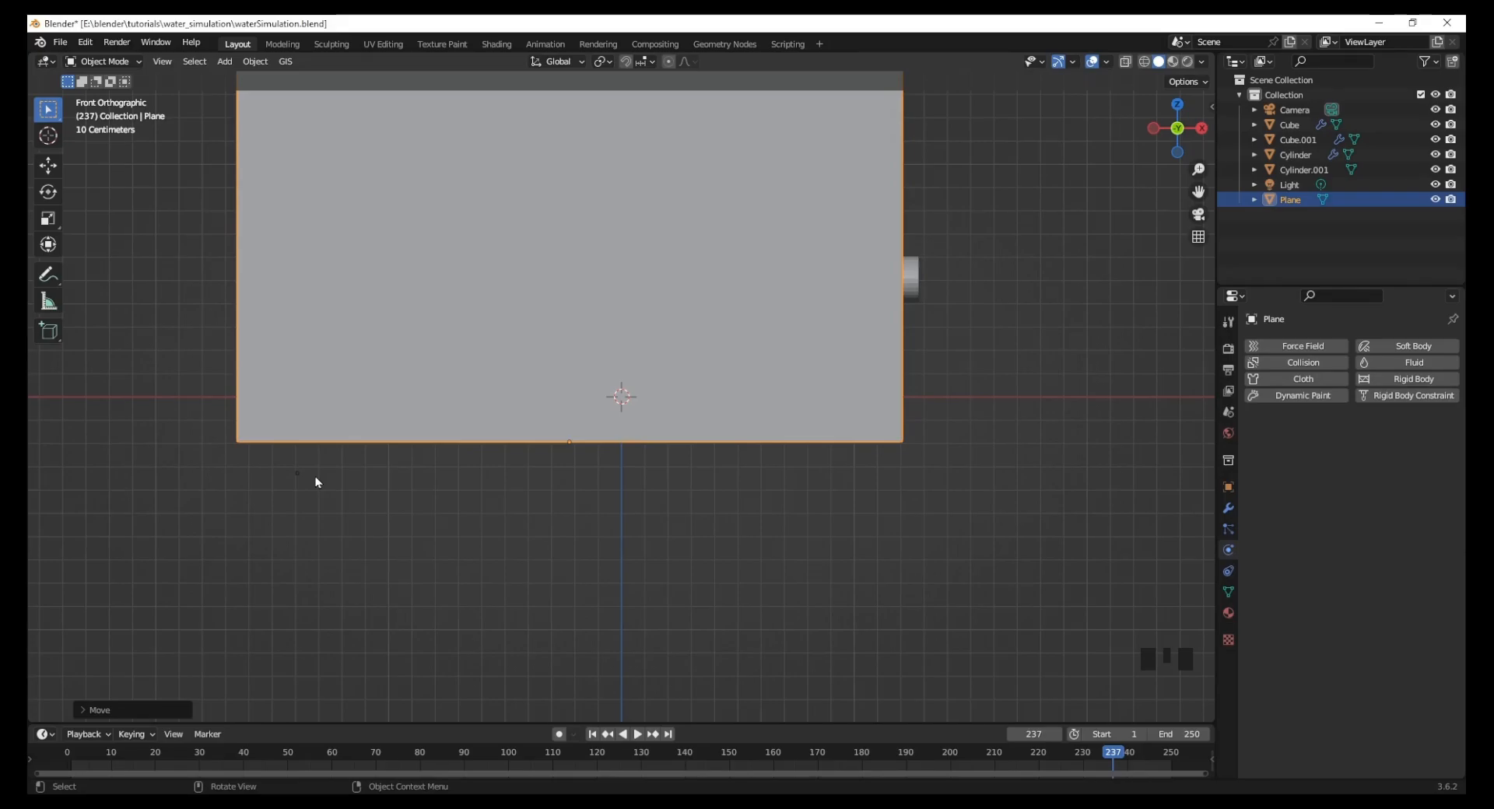
{"action": "key", "text": "alt+z"}
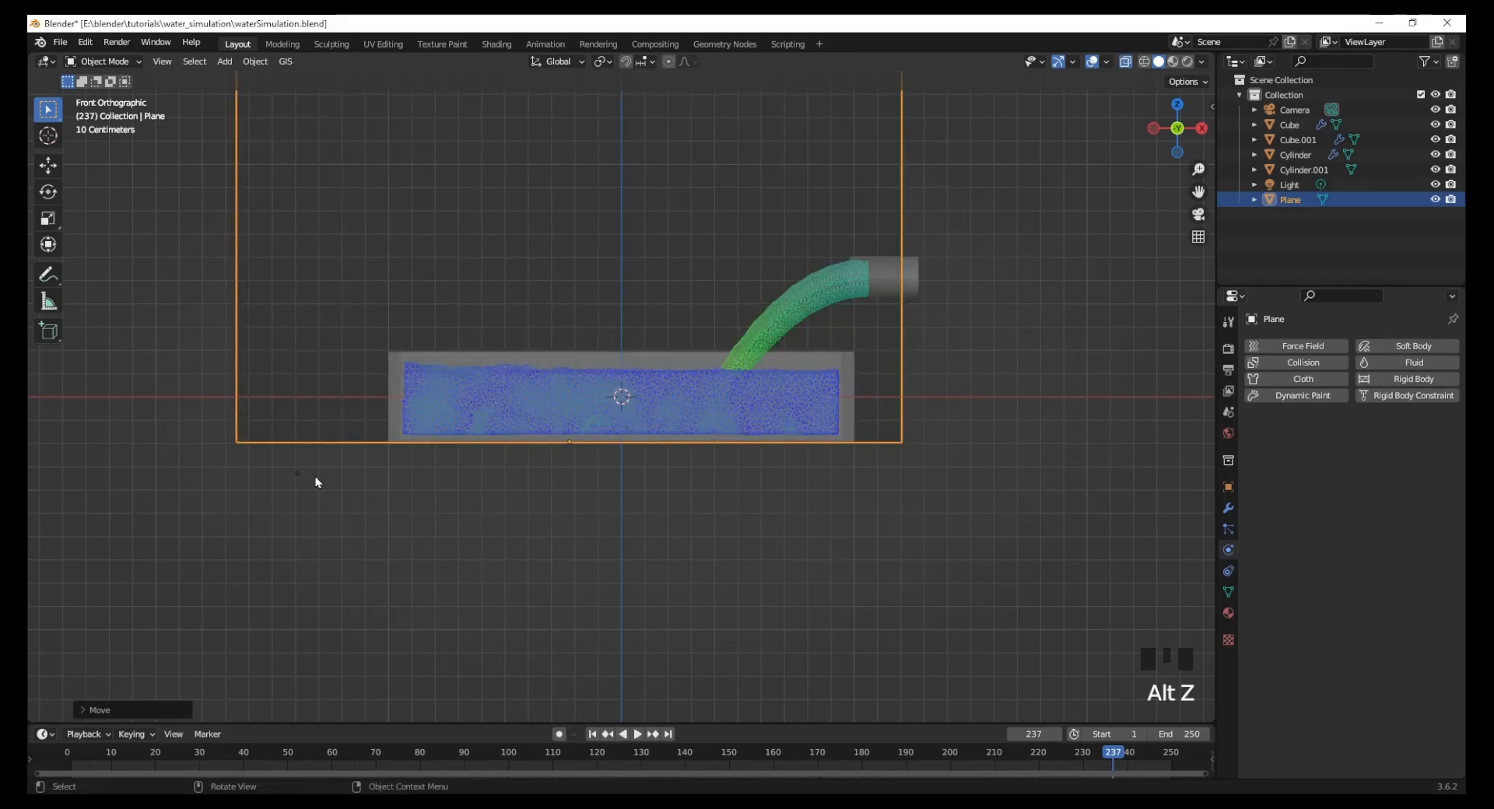
{"action": "key", "text": "alt+z"}
Step: Scale the spout cylinder to about 0.67 along Y so its opening becomes round around the water stream
{"action": "middle_click_drag", "start_coordinate": [888, 403], "coordinate": [379, 490]}
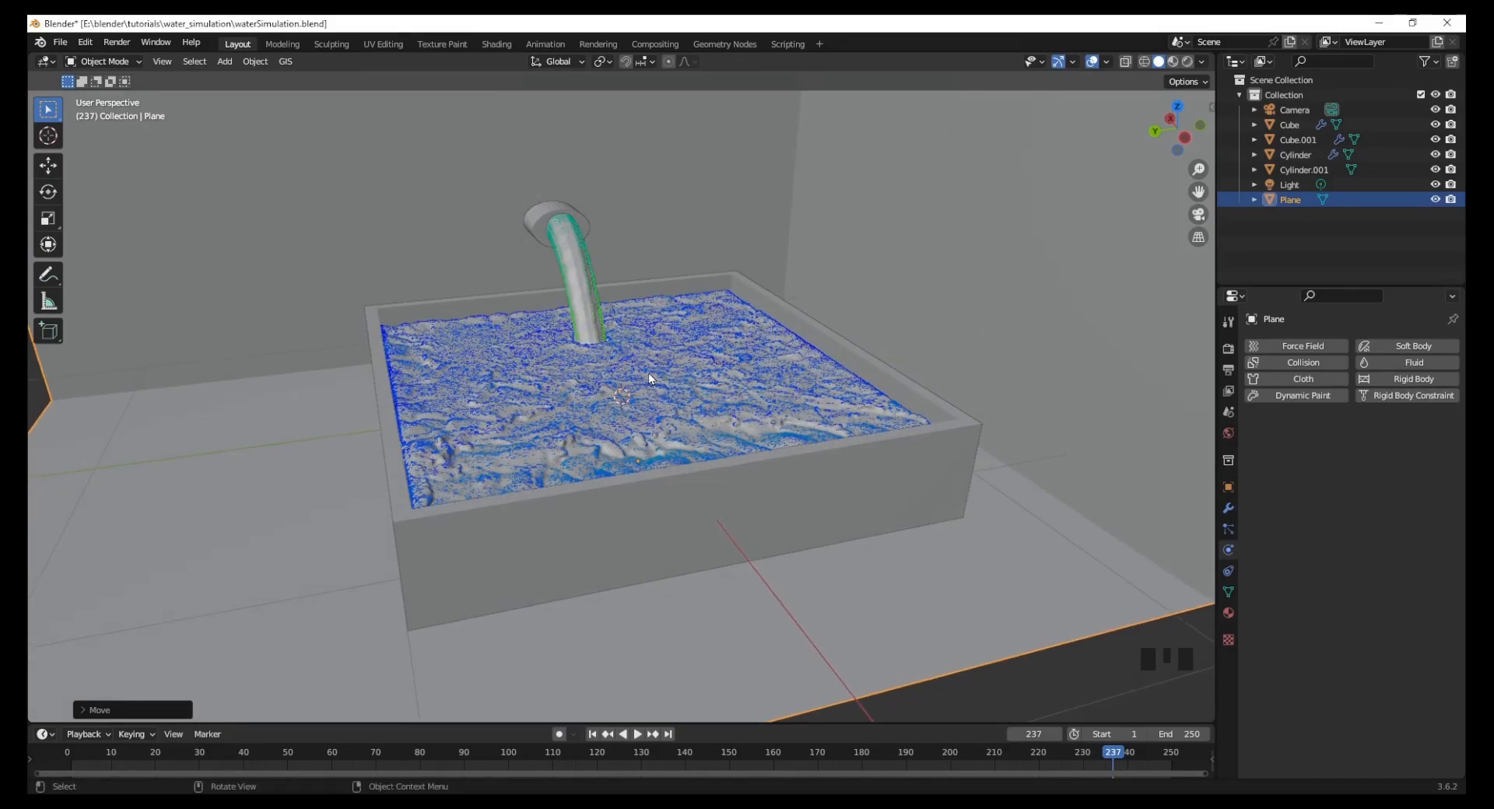
{"action": "scroll", "coordinate": [549, 205], "scroll_direction": "up", "scroll_amount": 1}
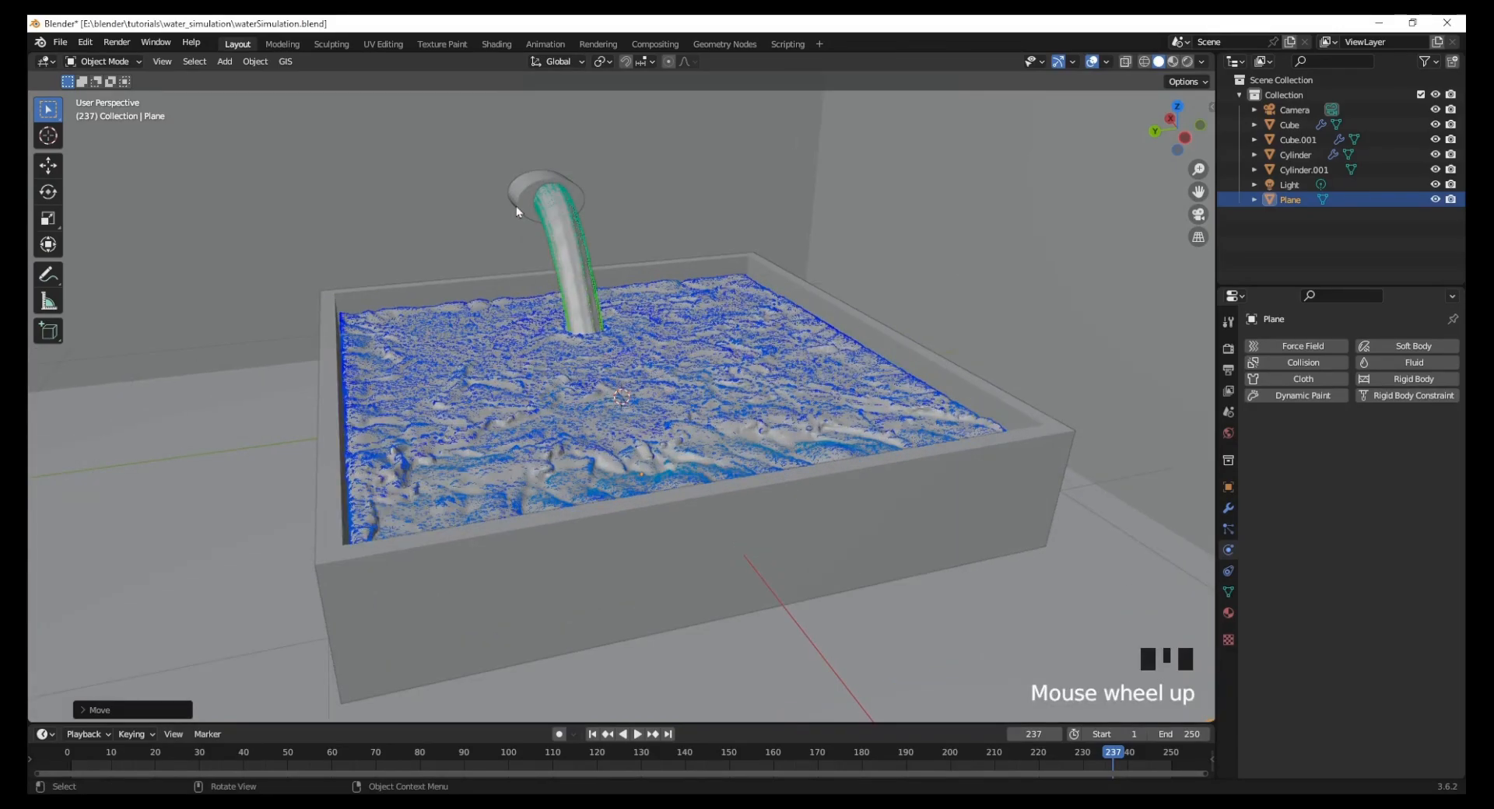
{"action": "left_click", "coordinate": [526, 199]}
{"action": "middle_click_drag", "start_coordinate": [702, 406], "coordinate": [683, 393]}
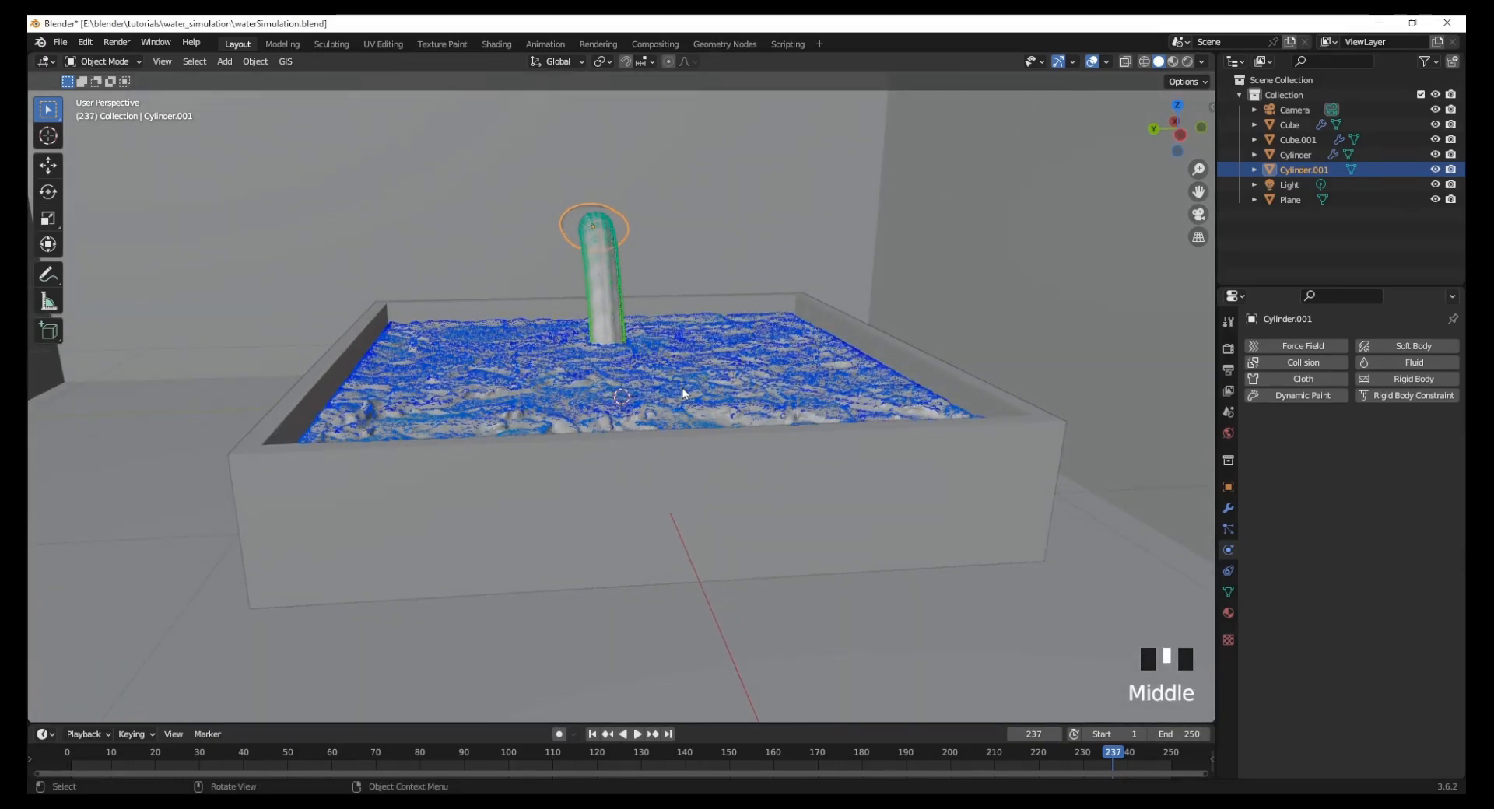
{"action": "key", "text": "s"}
{"action": "key", "text": "y"}
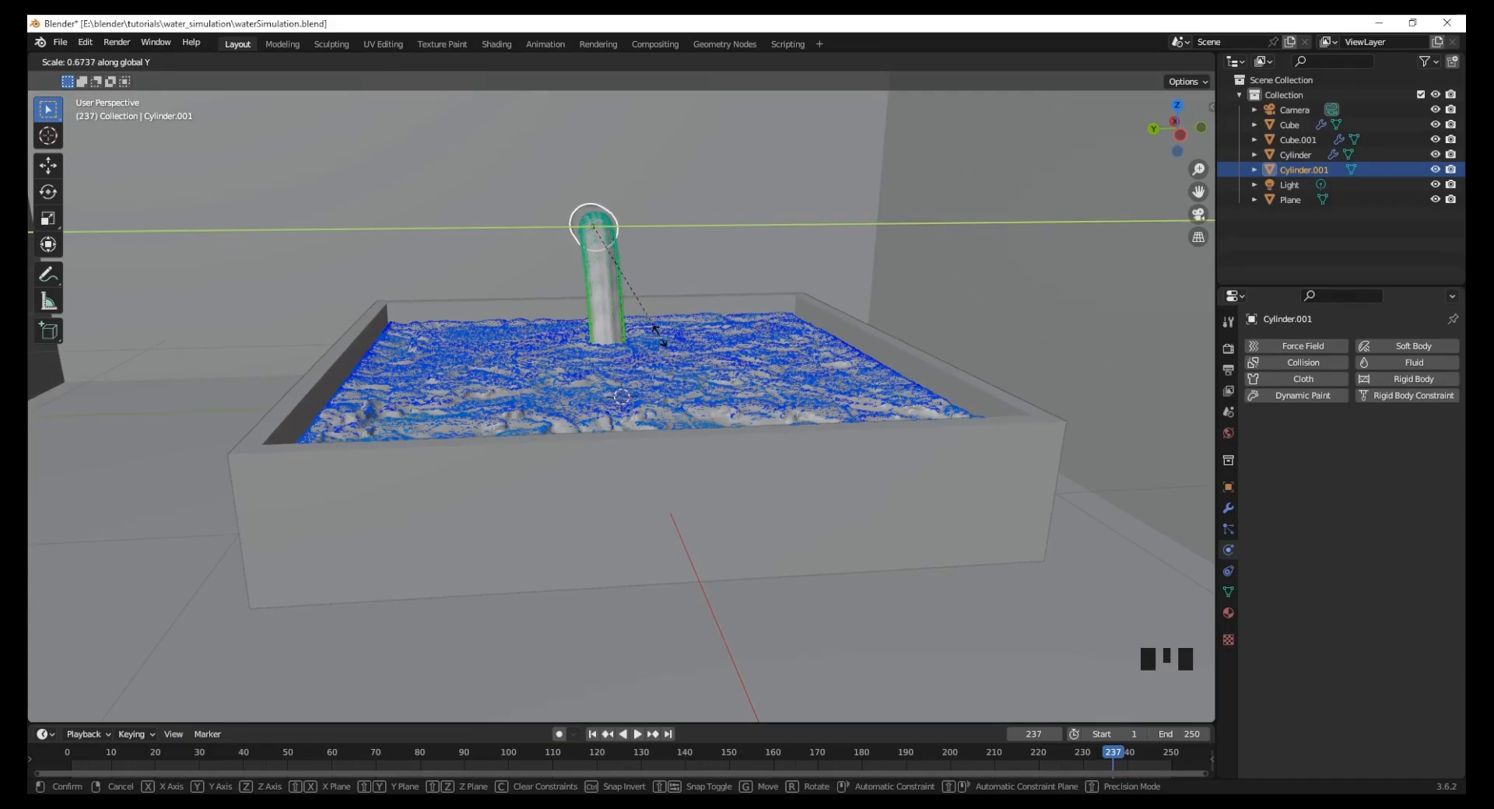
{"action": "left_click", "coordinate": [655, 331]}
{"action": "middle_click_drag", "start_coordinate": [655, 333], "coordinate": [587, 356]}
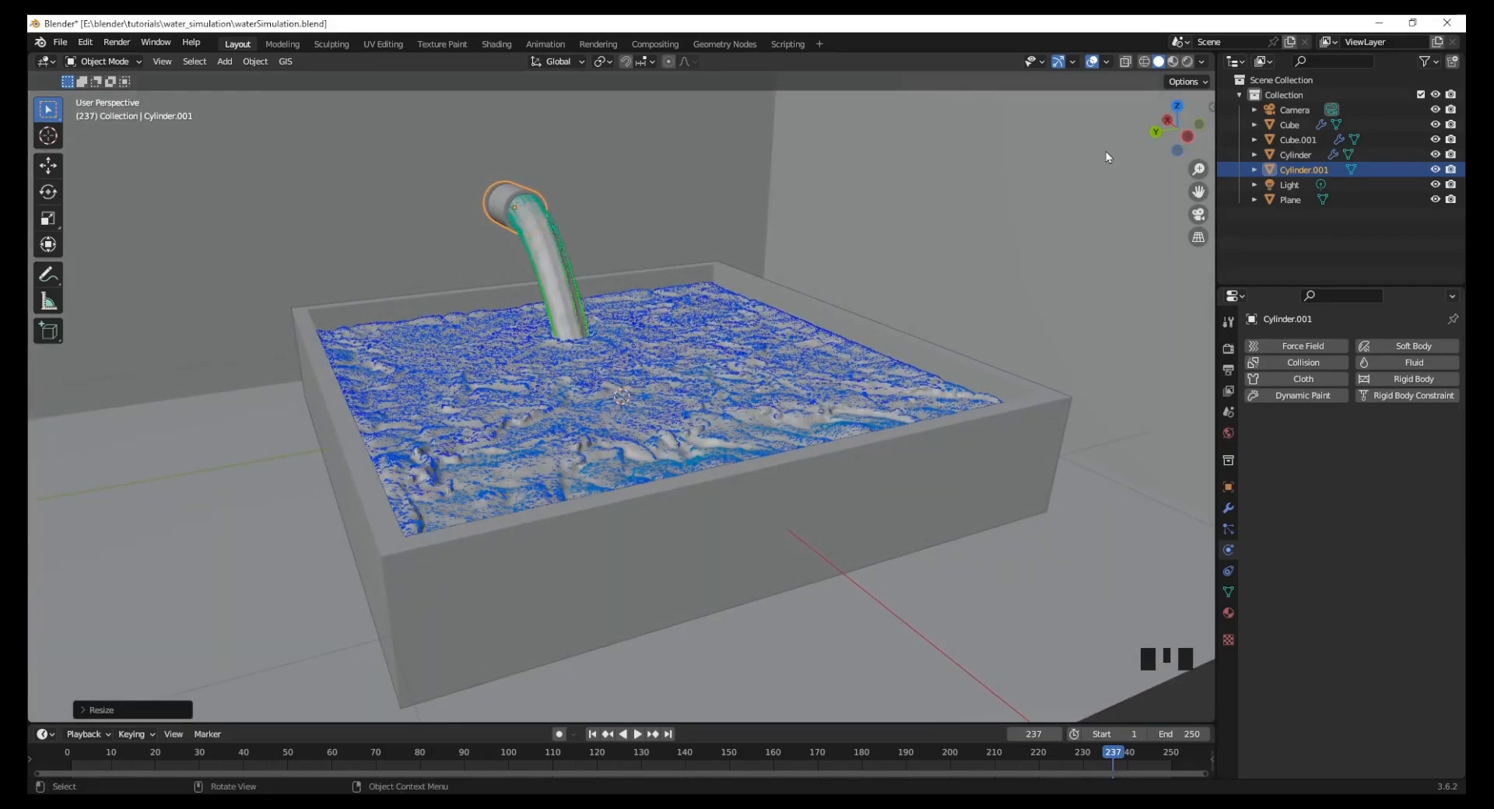
Step: In wireframe display and Edit Mode, extrude the spout cylinder's front rim and scale it inward to about 0.90 for the wall thickness
{"action": "left_click", "coordinate": [1144, 62]}
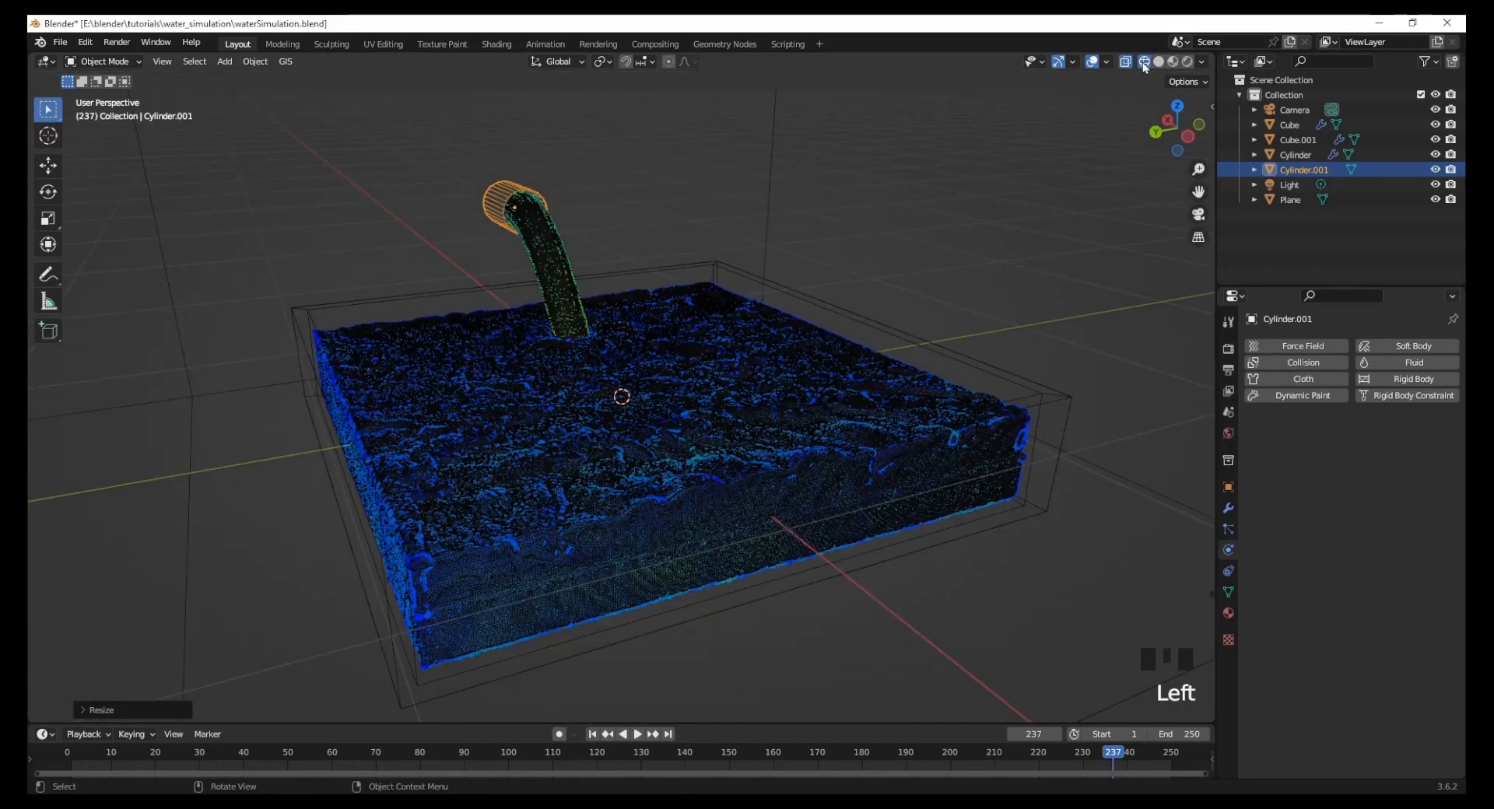
{"action": "key", "text": "Tab"}
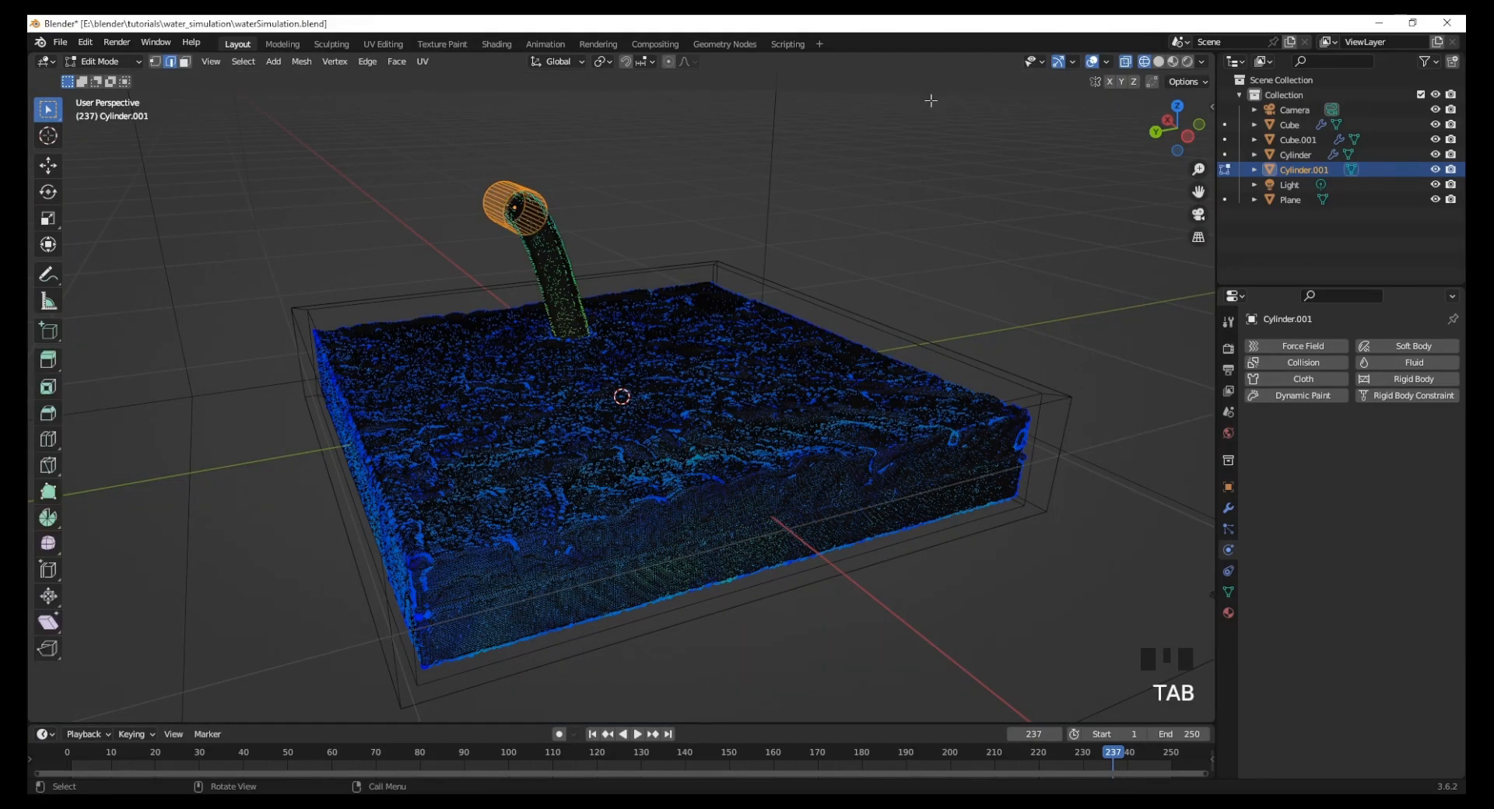
{"action": "left_click", "coordinate": [483, 236]}
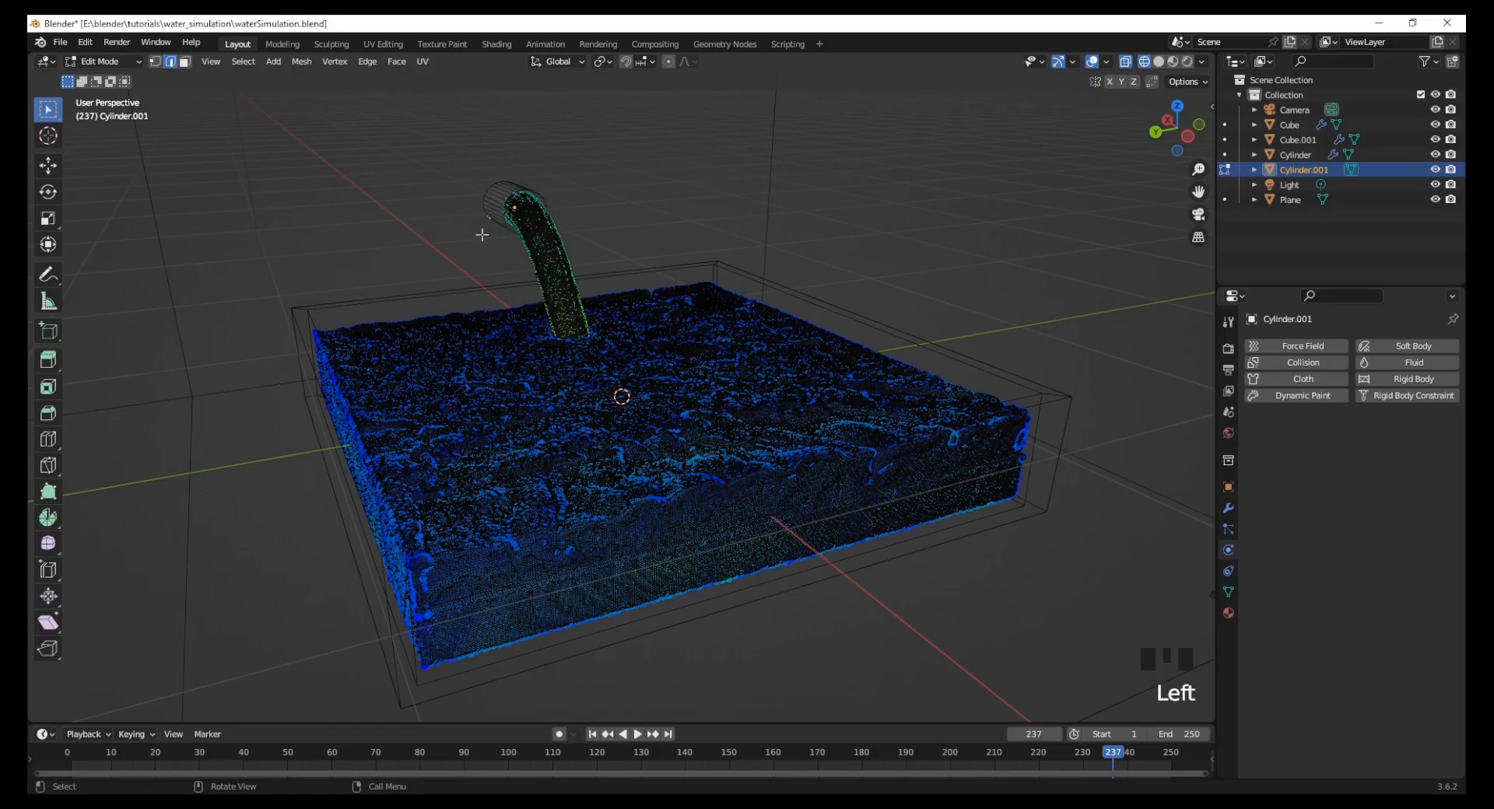
{"action": "middle_click_drag", "start_coordinate": [450, 305], "coordinate": [514, 424], "text": "shift"}
{"action": "scroll", "coordinate": [586, 323], "scroll_direction": "up", "scroll_amount": 4}
{"action": "scroll", "coordinate": [586, 322], "scroll_direction": "up", "scroll_amount": 2}
{"action": "middle_click_drag", "start_coordinate": [586, 323], "coordinate": [485, 286]}
{"action": "scroll", "coordinate": [485, 286], "scroll_direction": "up", "scroll_amount": 3}
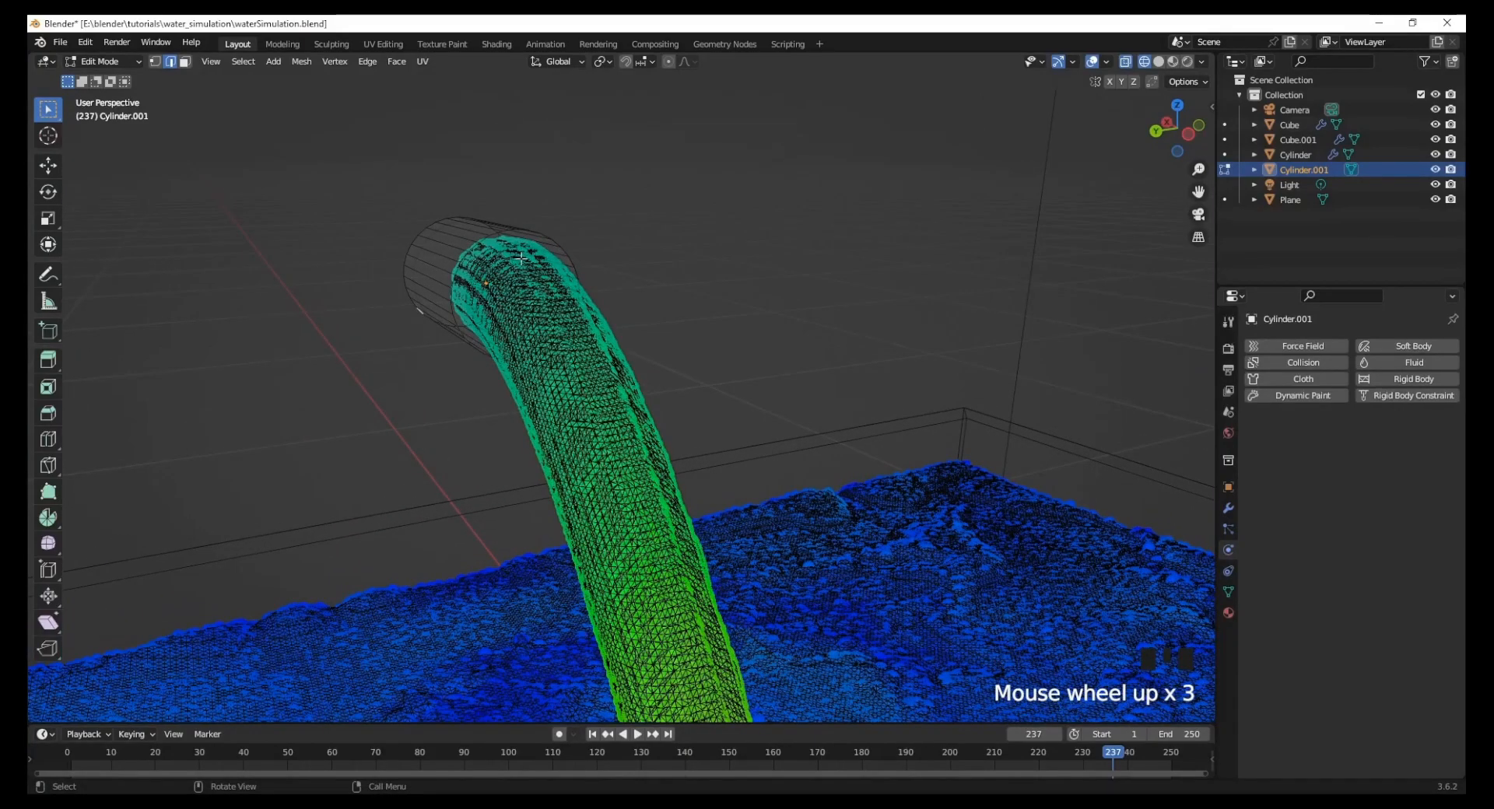
{"action": "left_click", "coordinate": [565, 252], "text": "alt"}
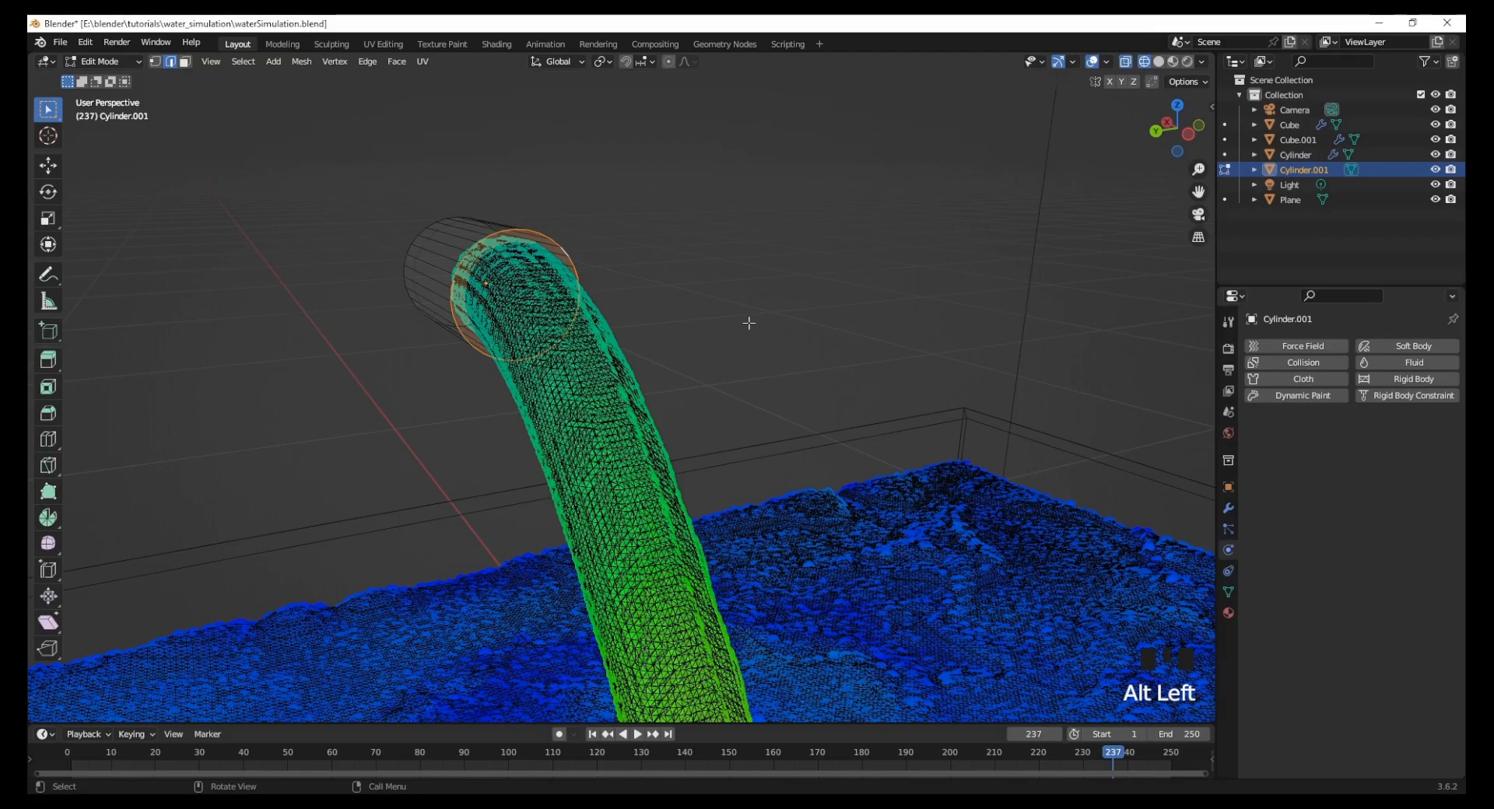
{"action": "key", "text": "e"}
{"action": "key", "text": "s"}
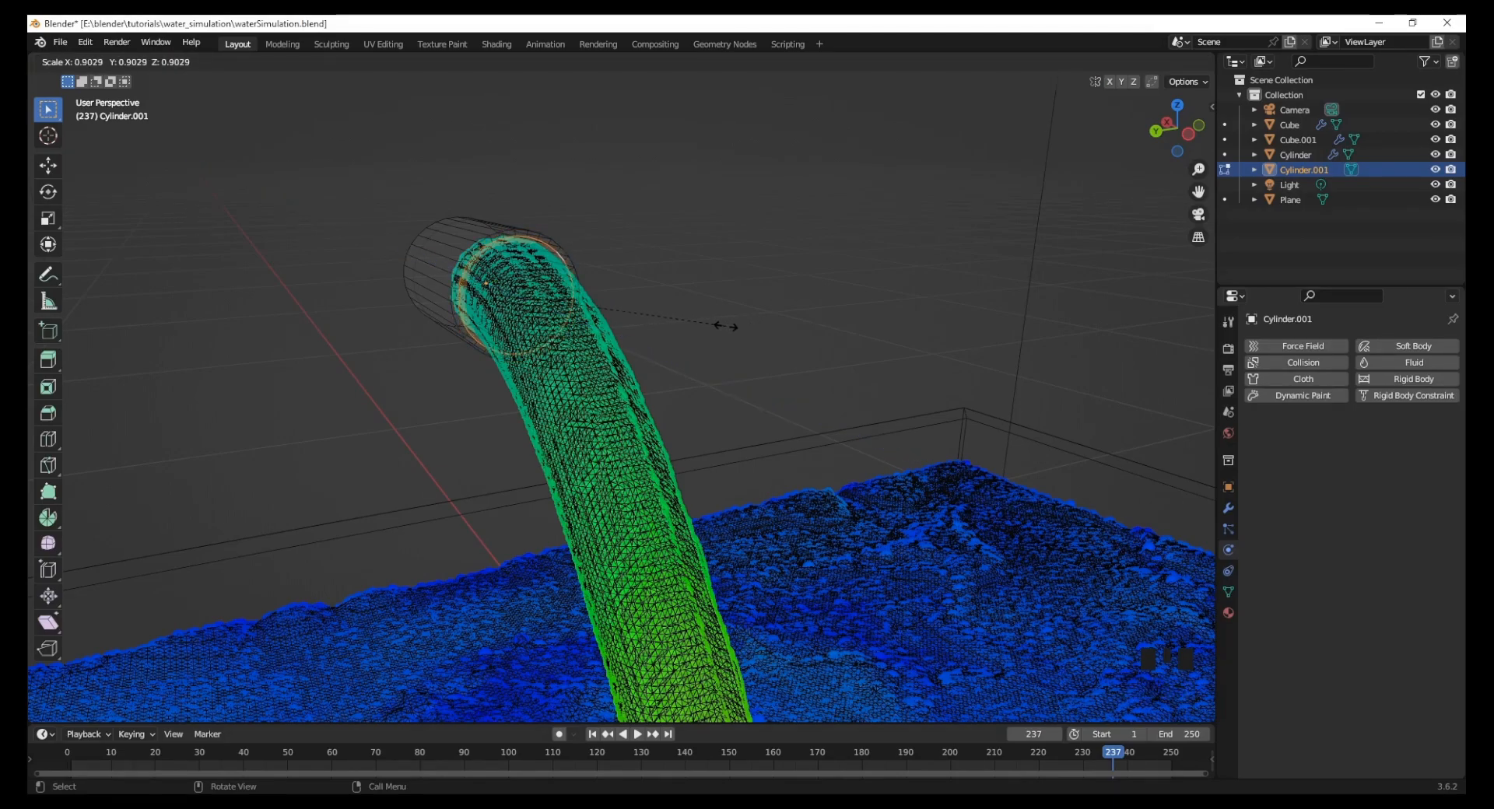
{"action": "left_click", "coordinate": [723, 327]}
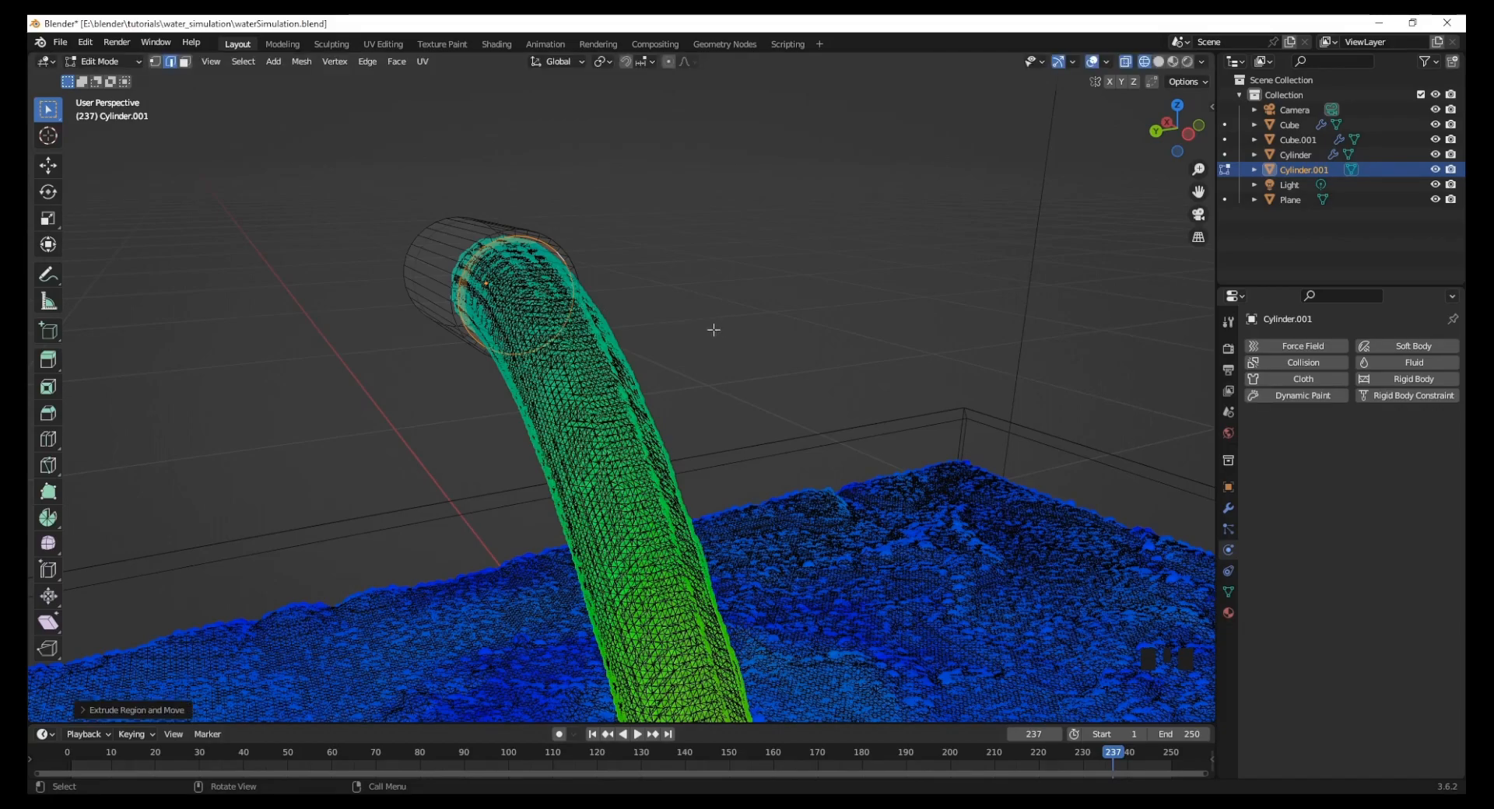
Step: Extrude the inner front rim along X back inside the spout cylinder, stopping short of its back end
{"action": "middle_click_drag", "start_coordinate": [328, 306], "coordinate": [582, 479]}
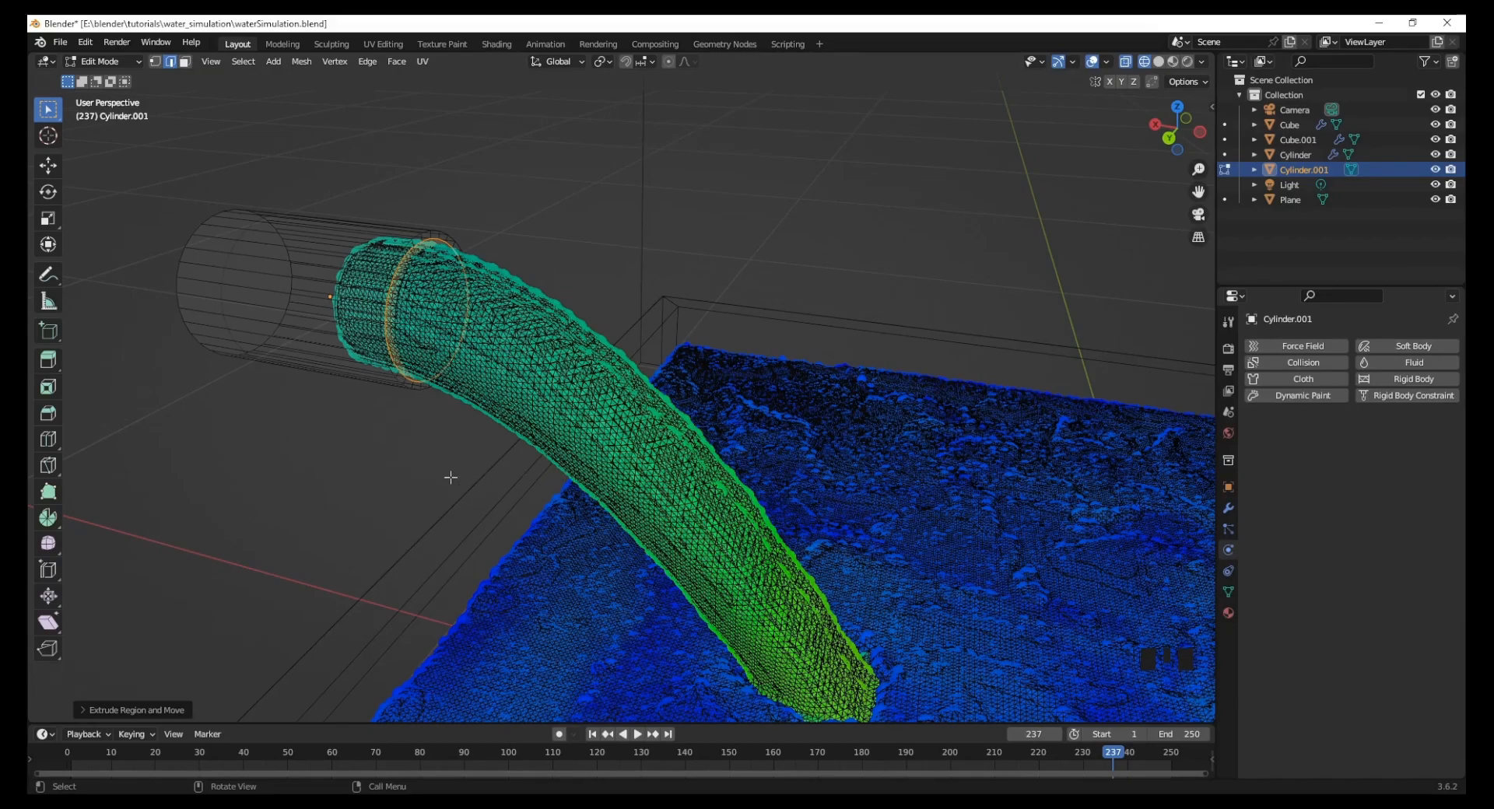
{"action": "key", "text": "e"}
{"action": "key", "text": "x"}
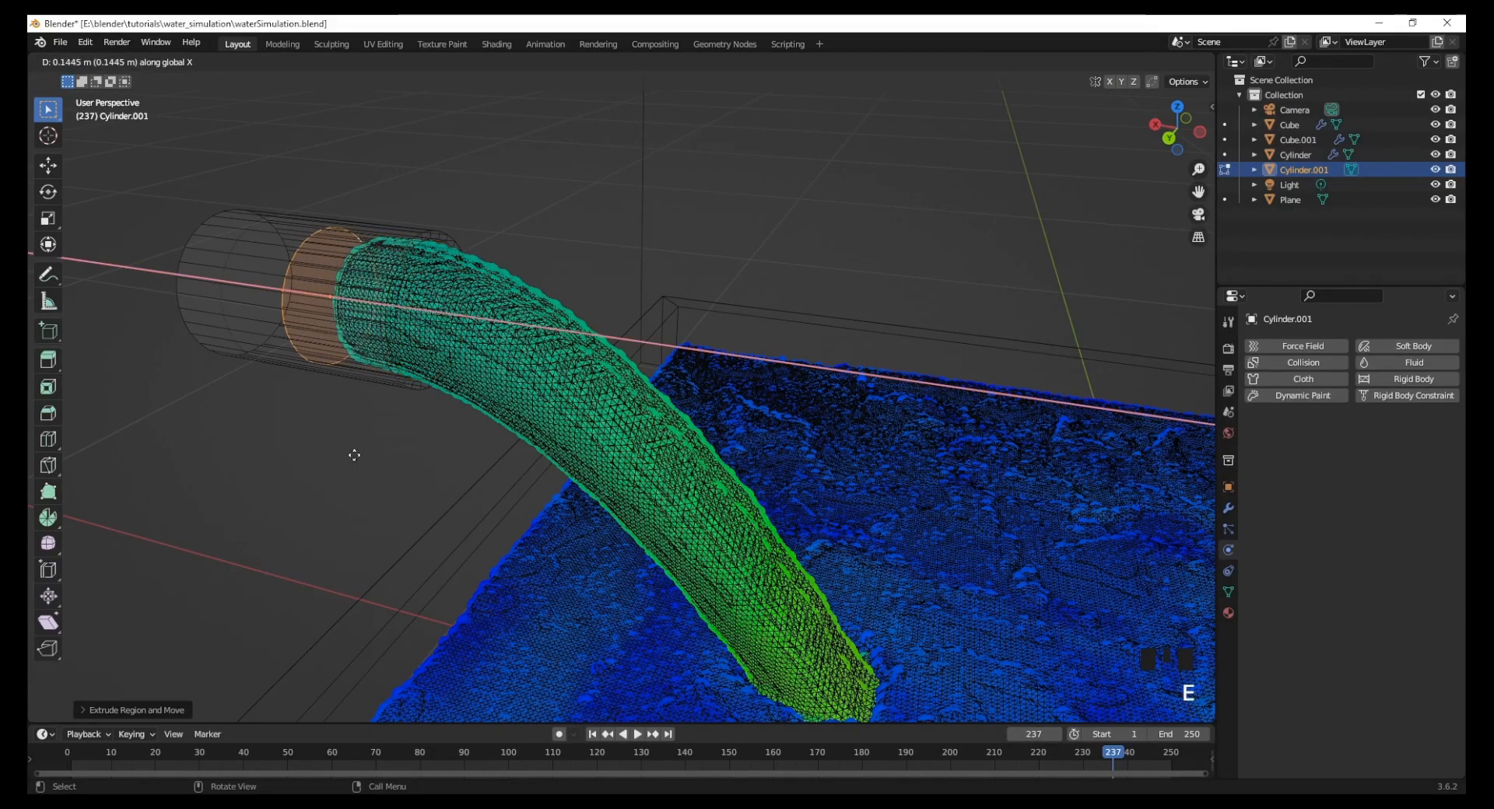
{"action": "left_click", "coordinate": [302, 448]}
{"action": "mouse_move", "coordinate": [364, 448]}
{"action": "middle_mouse_down"}
{"action": "mouse_move", "coordinate": [296, 443]}
{"action": "mouse_move", "coordinate": [390, 452]}
{"action": "mouse_move", "coordinate": [375, 453]}
{"action": "middle_mouse_up"}
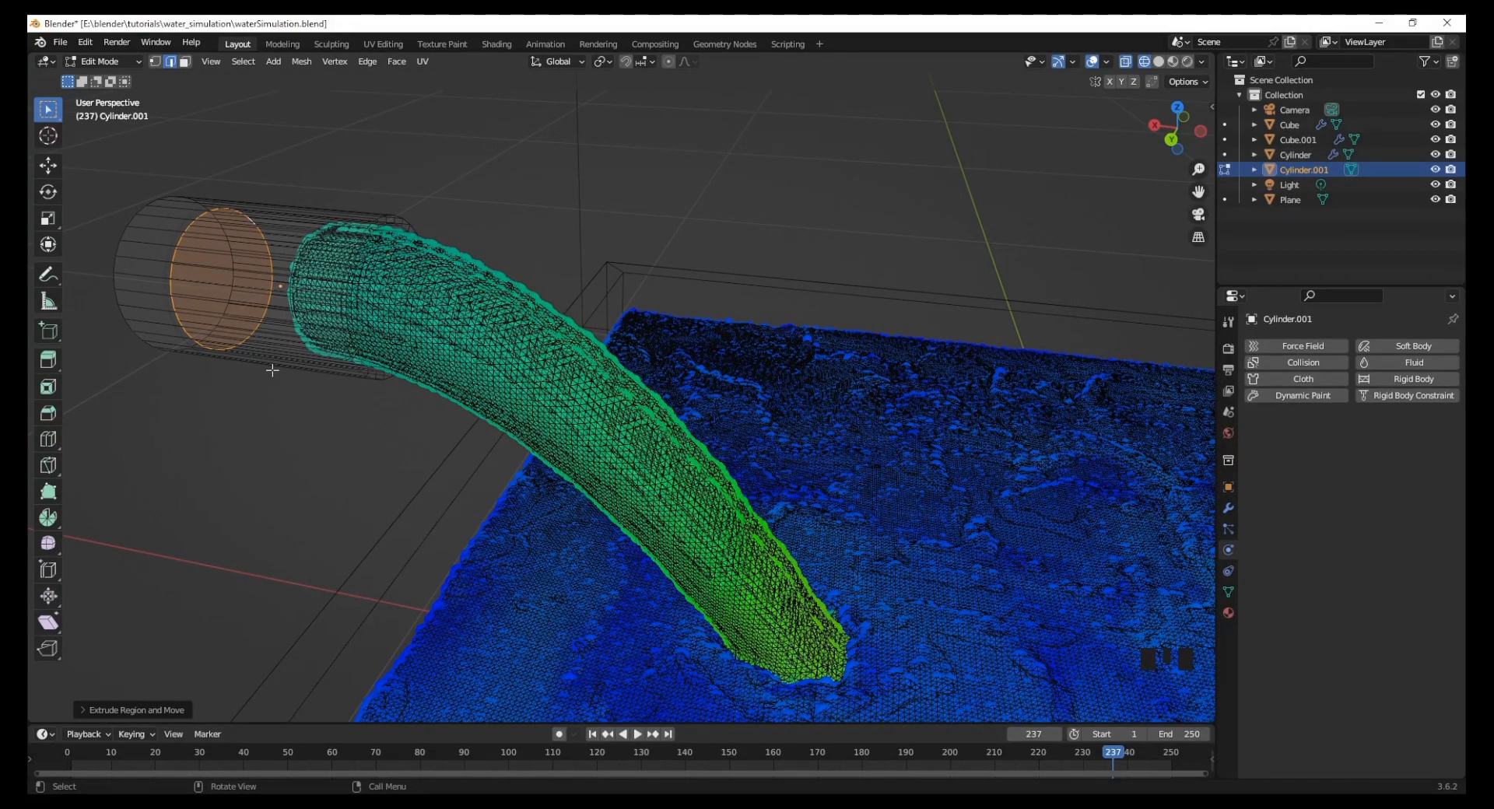
Step: Select the spout cylinder's four circular edge loops, outer and inner at both ends, and set their Mean Crease to 1
{"action": "left_click", "coordinate": [125, 231], "text": "alt+shift"}
{"action": "middle_click_drag", "start_coordinate": [367, 355], "coordinate": [337, 360]}
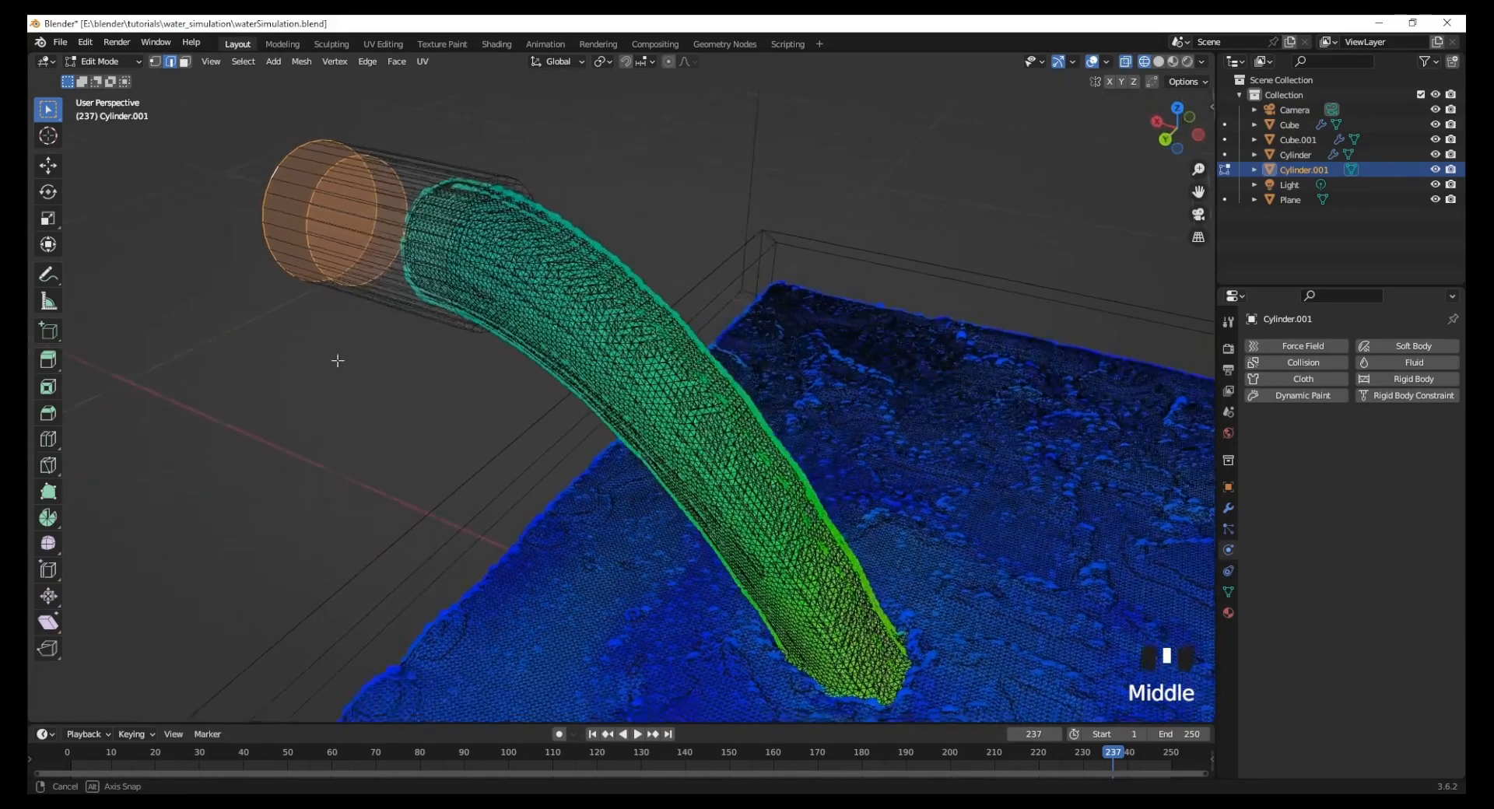
{"action": "scroll", "coordinate": [339, 359], "scroll_direction": "up", "scroll_amount": 3}
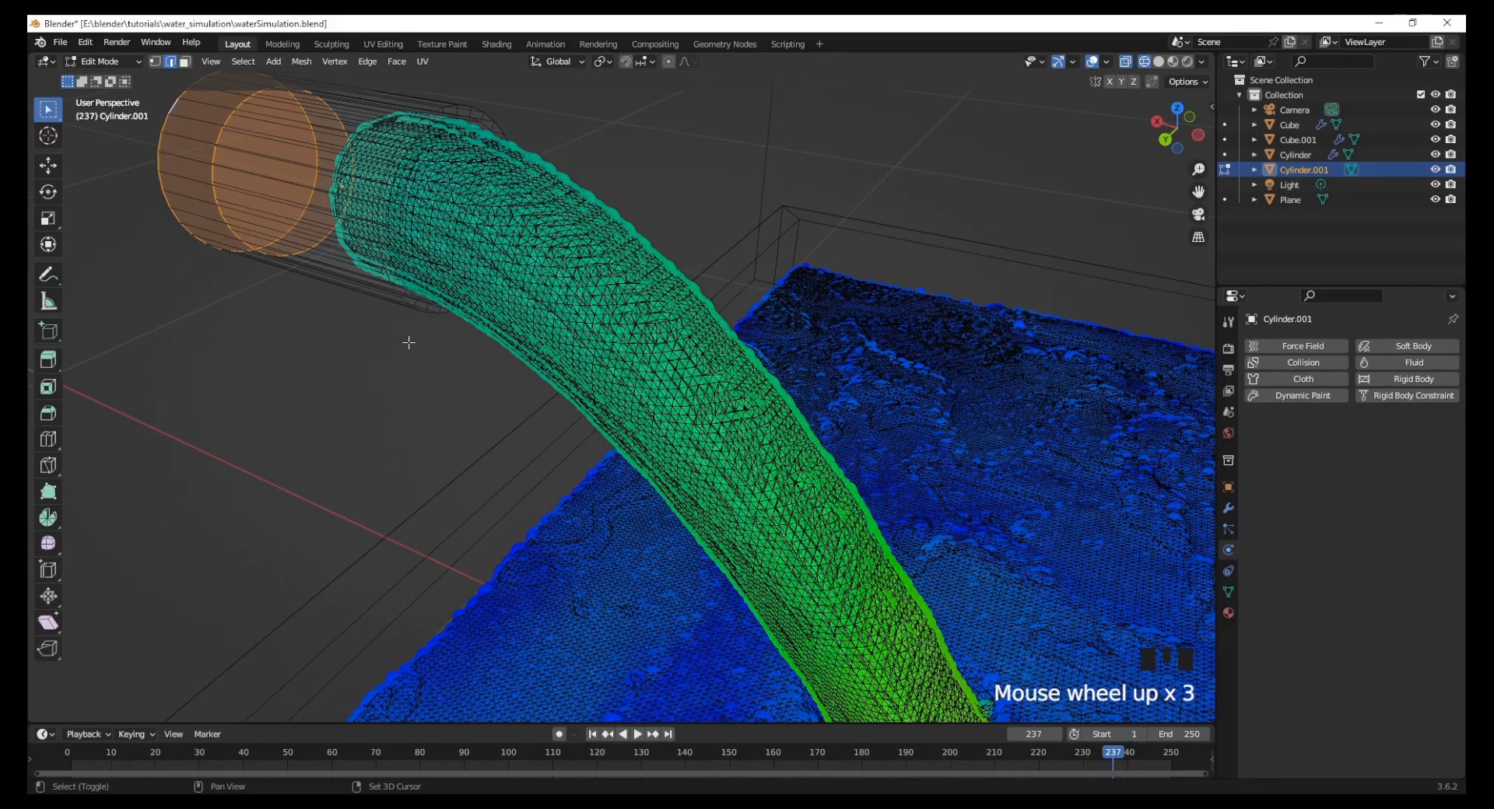
{"action": "left_click", "coordinate": [405, 302], "text": "alt+shift"}
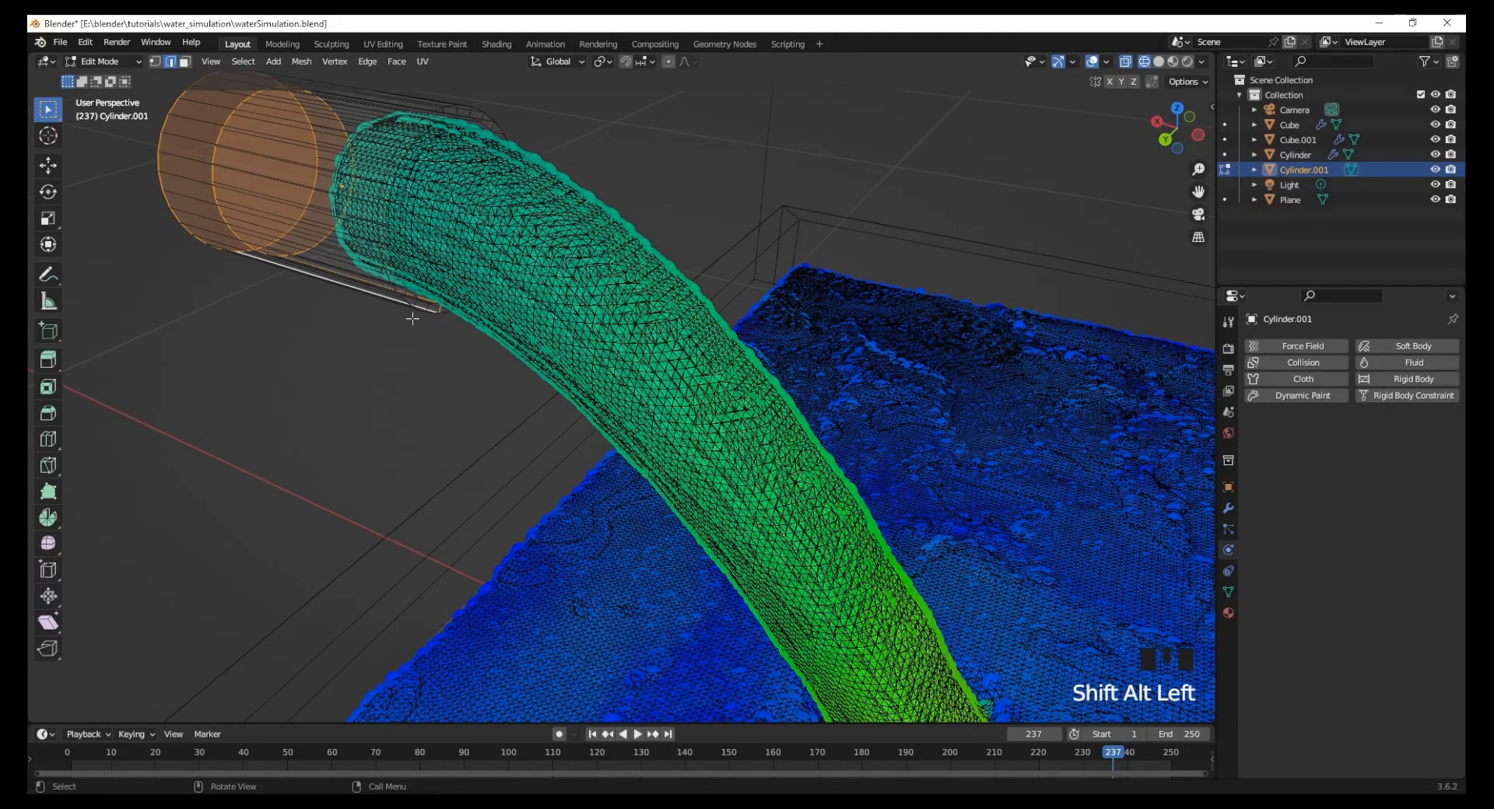
{"action": "key", "text": "ctrl+z"}
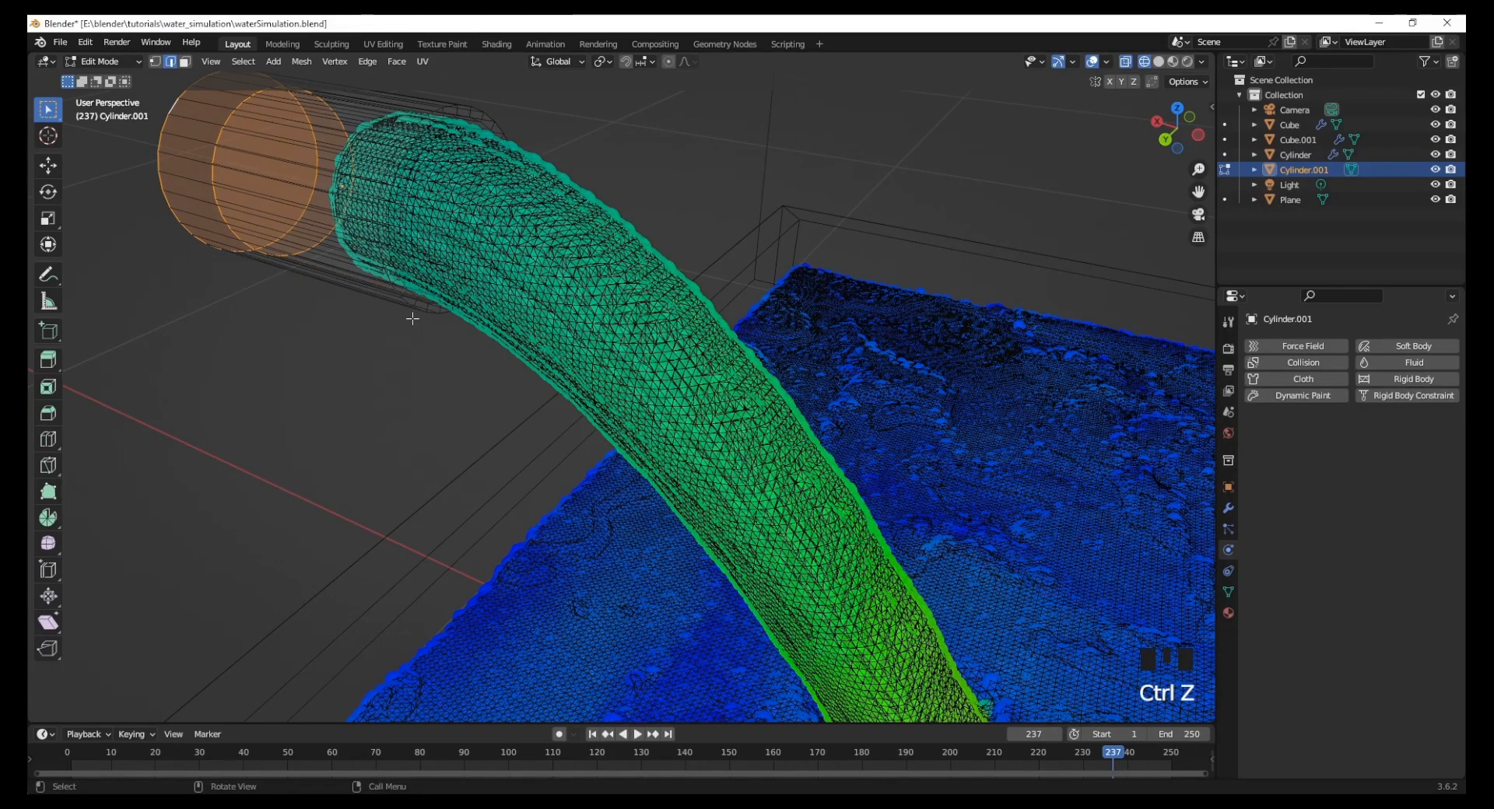
{"action": "scroll", "coordinate": [410, 275], "scroll_direction": "up", "scroll_amount": 3}
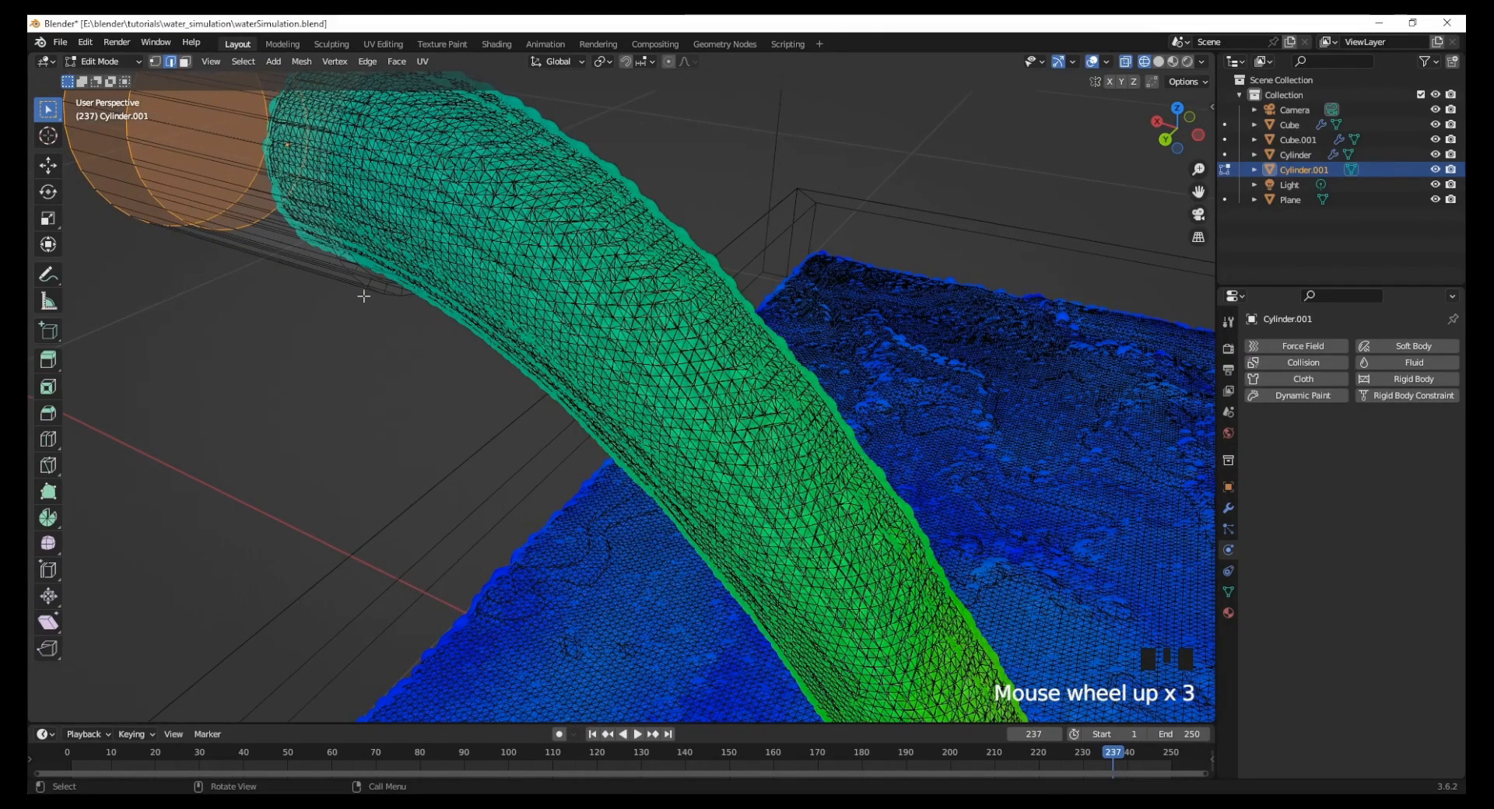
{"action": "scroll", "coordinate": [413, 277], "scroll_direction": "down", "scroll_amount": 5}
{"action": "middle_click_drag", "start_coordinate": [483, 339], "coordinate": [476, 451]}
{"action": "scroll", "coordinate": [644, 244], "scroll_direction": "up", "scroll_amount": 3}
{"action": "middle_click_drag", "start_coordinate": [656, 231], "coordinate": [615, 300]}
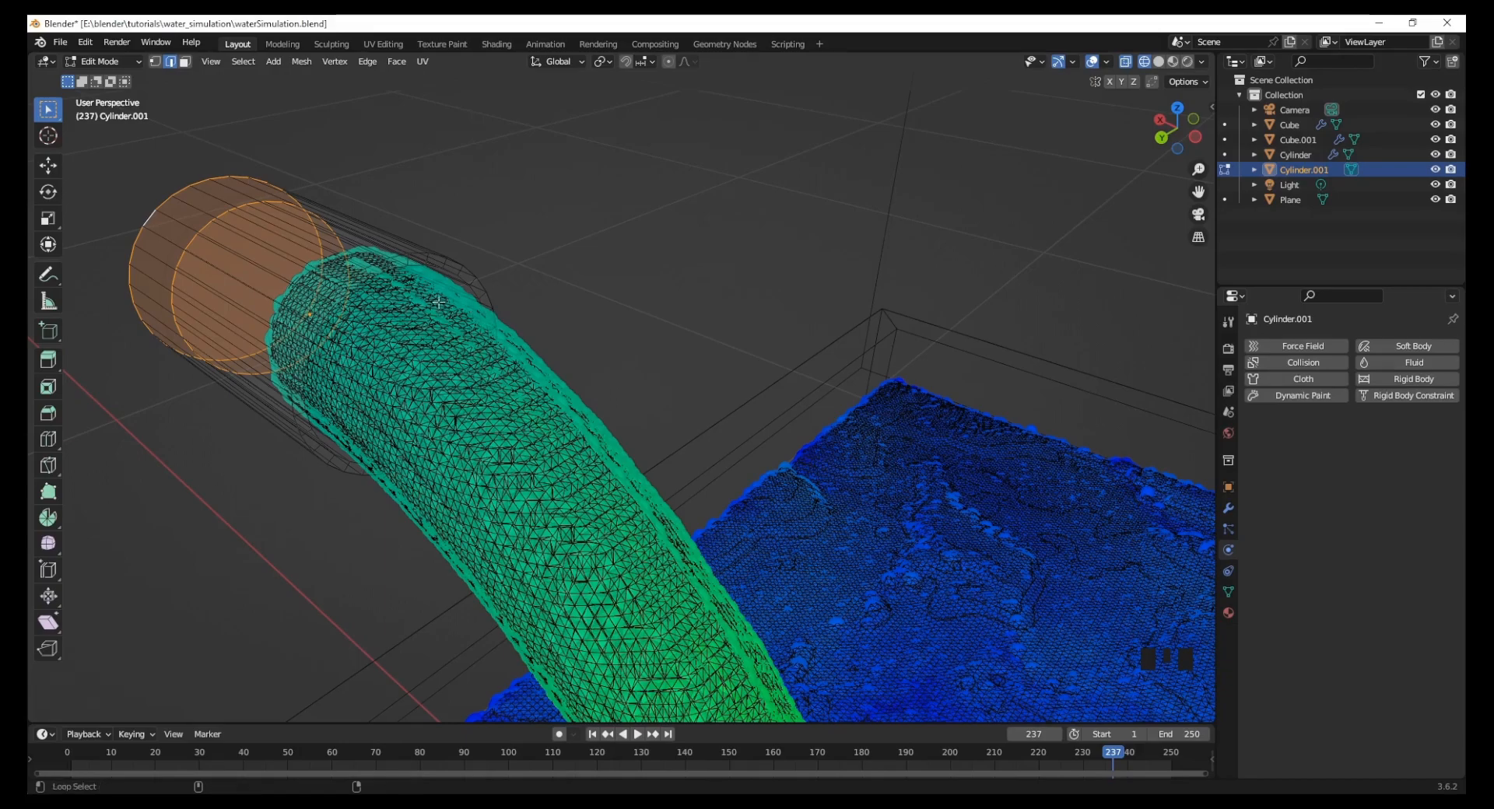
{"action": "left_click", "coordinate": [481, 286], "text": "alt+shift"}
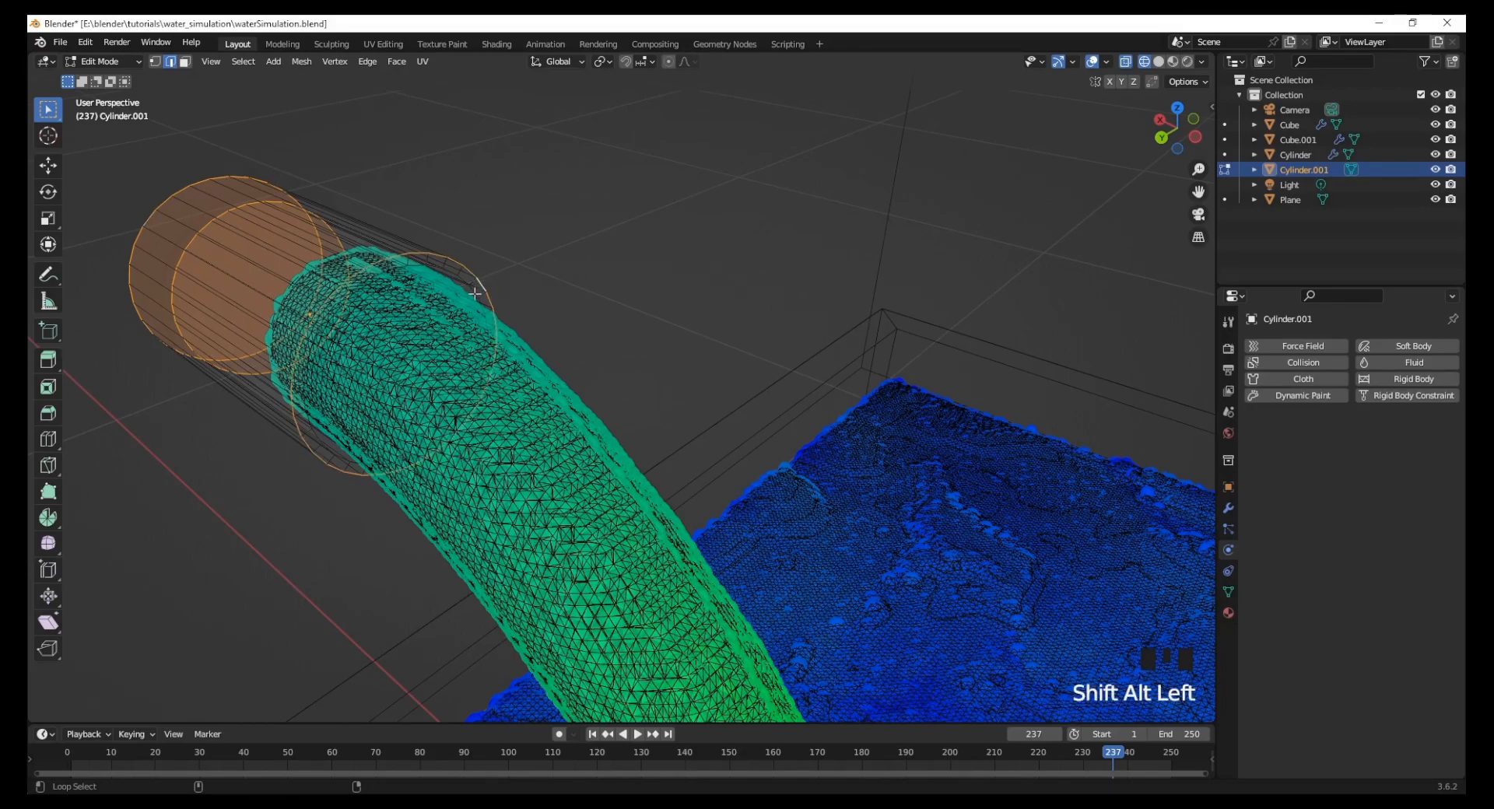
{"action": "left_click", "coordinate": [474, 294], "text": "alt+shift"}
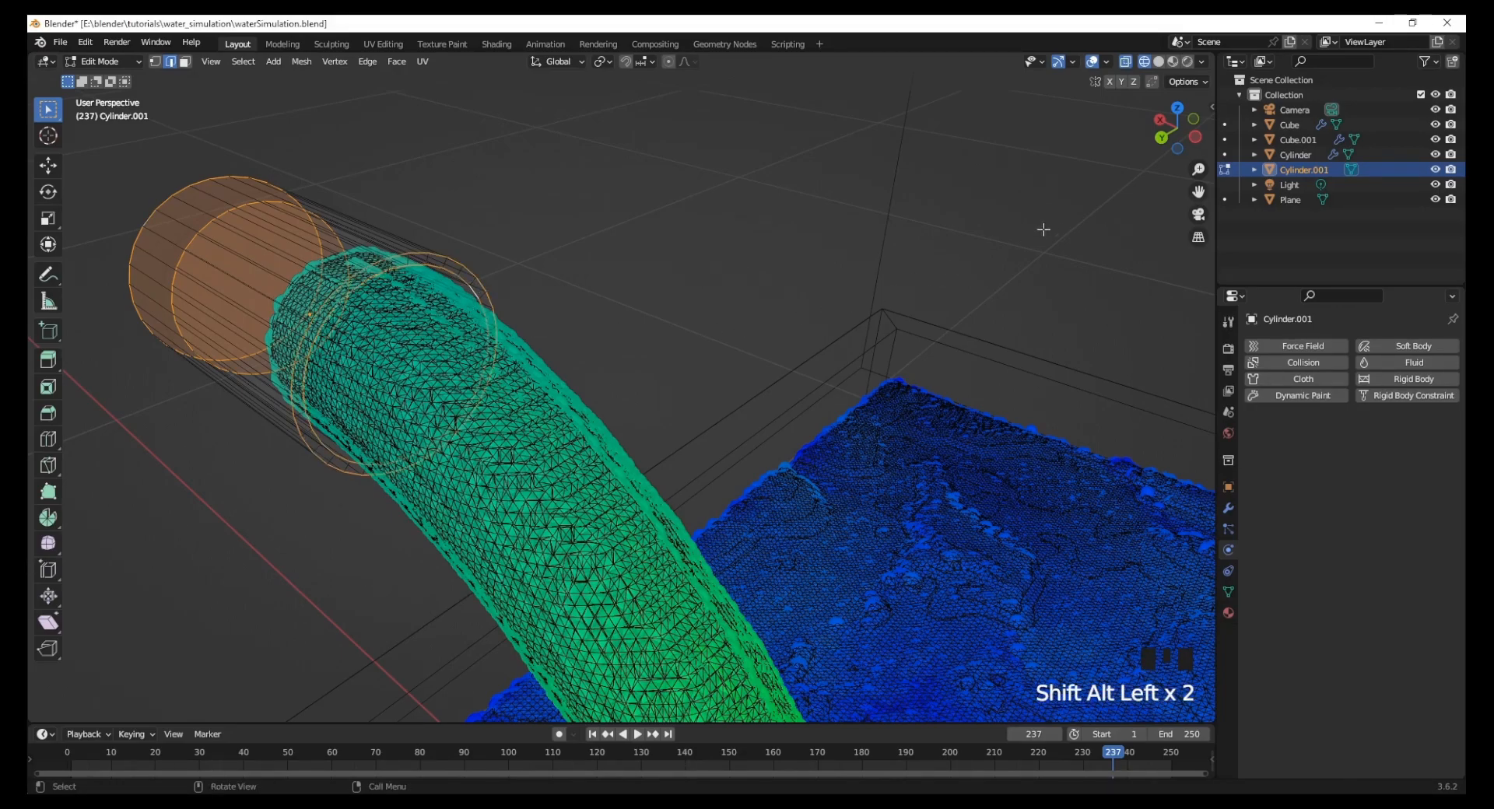
{"action": "key", "text": "n"}
{"action": "key", "text": "n"}
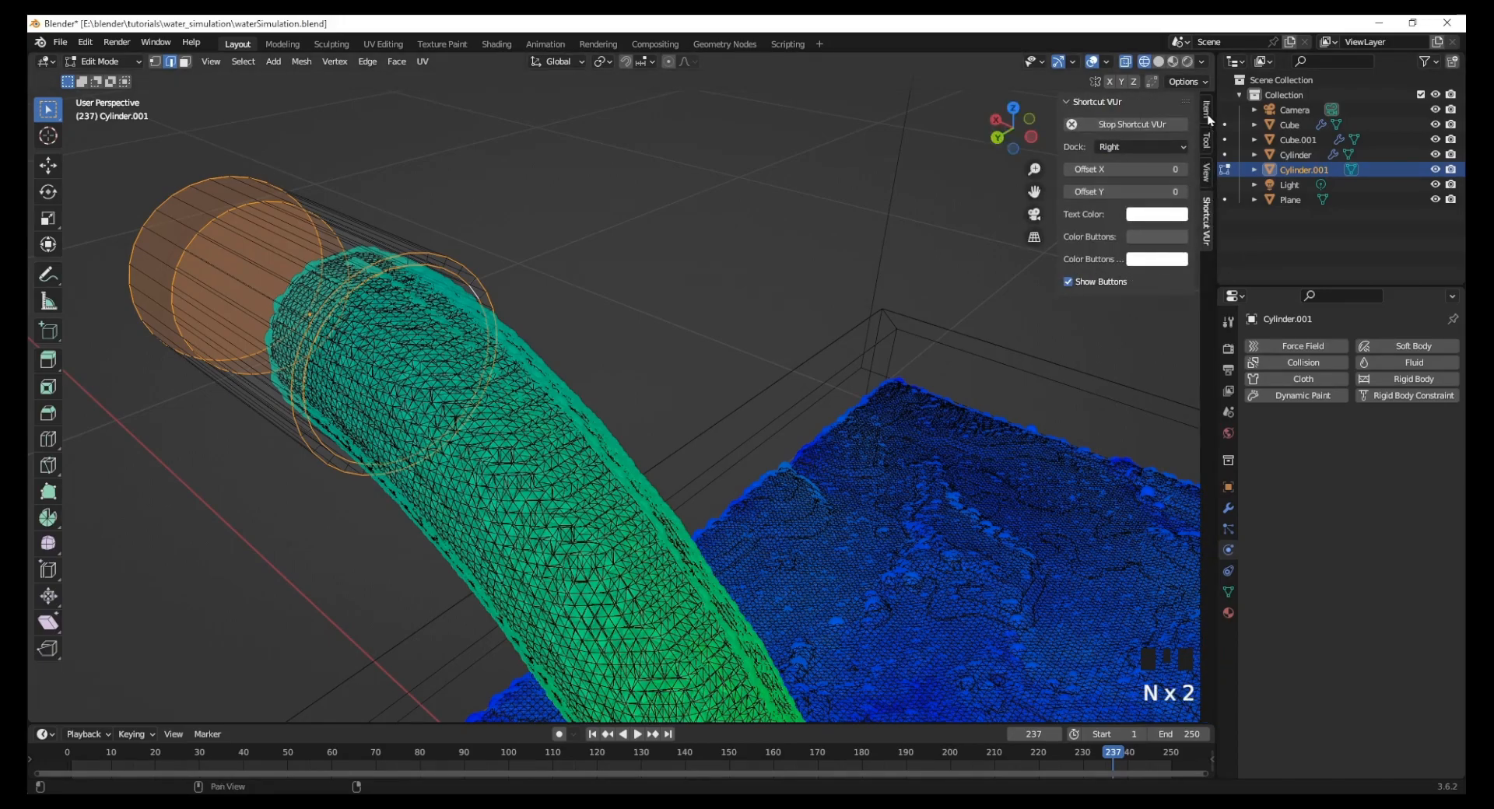
{"action": "left_click", "coordinate": [1210, 120]}
{"action": "double_click", "coordinate": [1163, 286]}
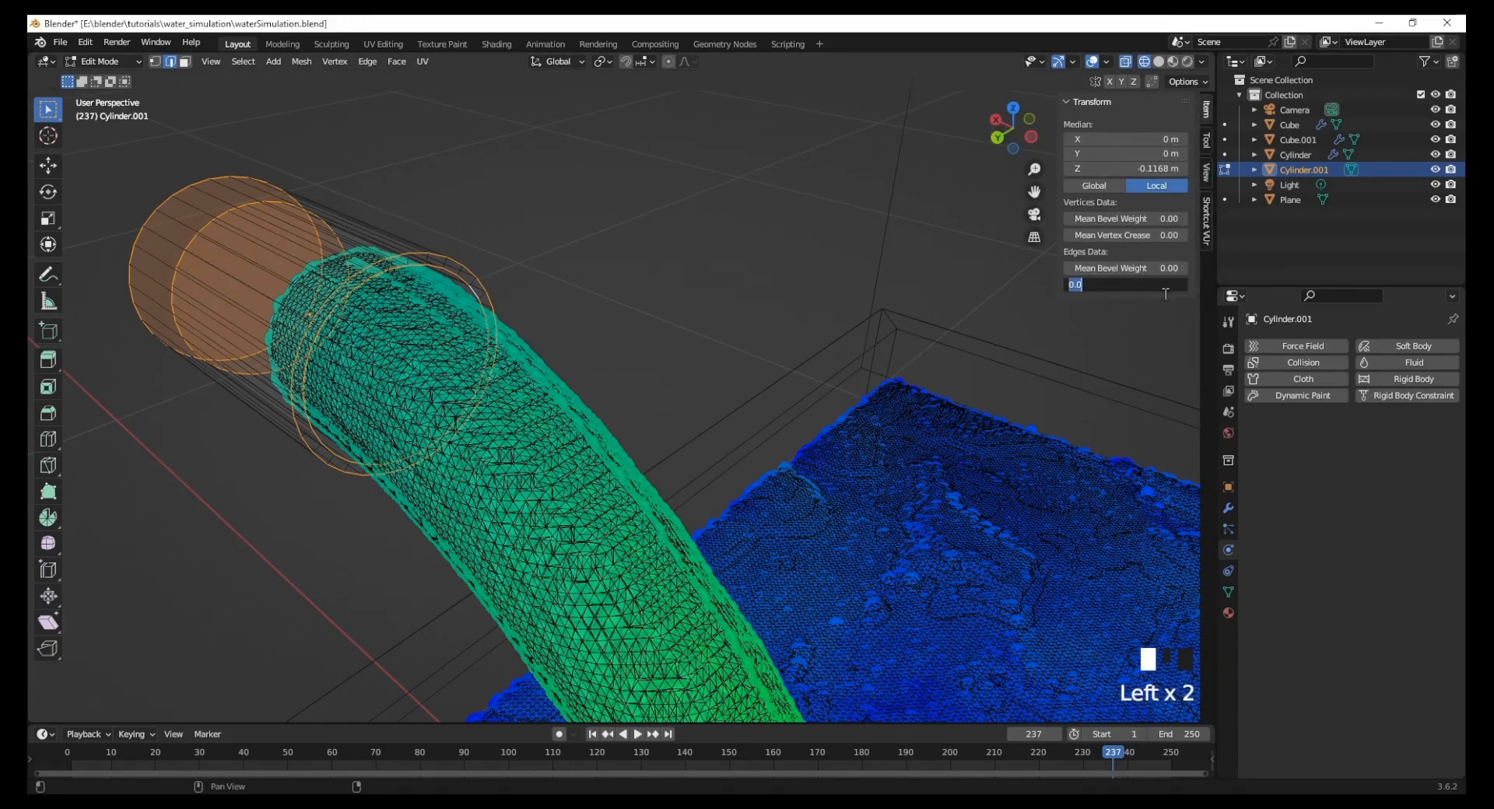
{"action": "type", "text": "1"}
{"action": "key", "text": "Return"}
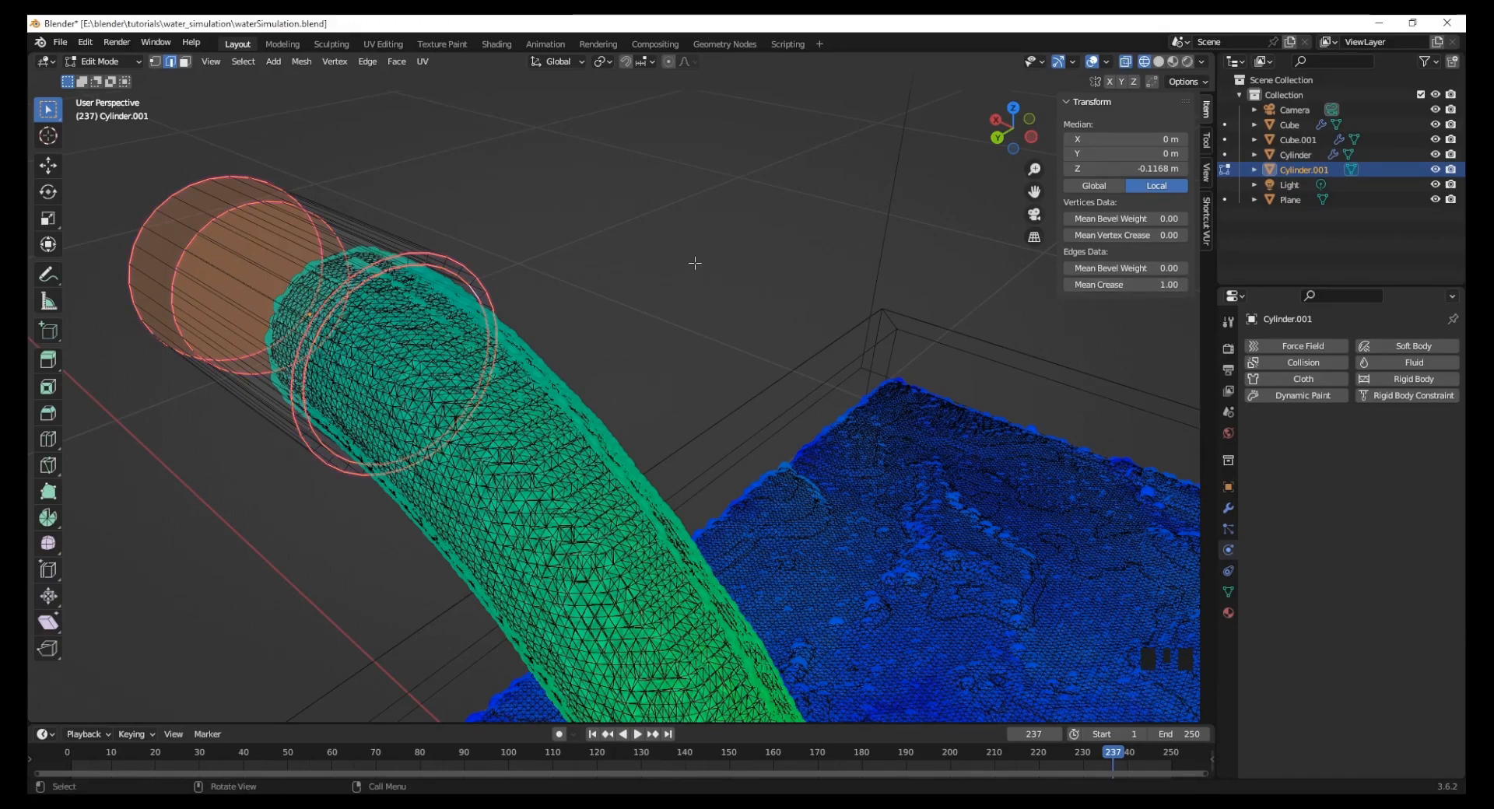
Step: Return the spout cylinder to Object Mode, turn off X-ray and show the scene in solid shading
{"action": "key", "text": "Tab"}
{"action": "key", "text": "alt+z"}
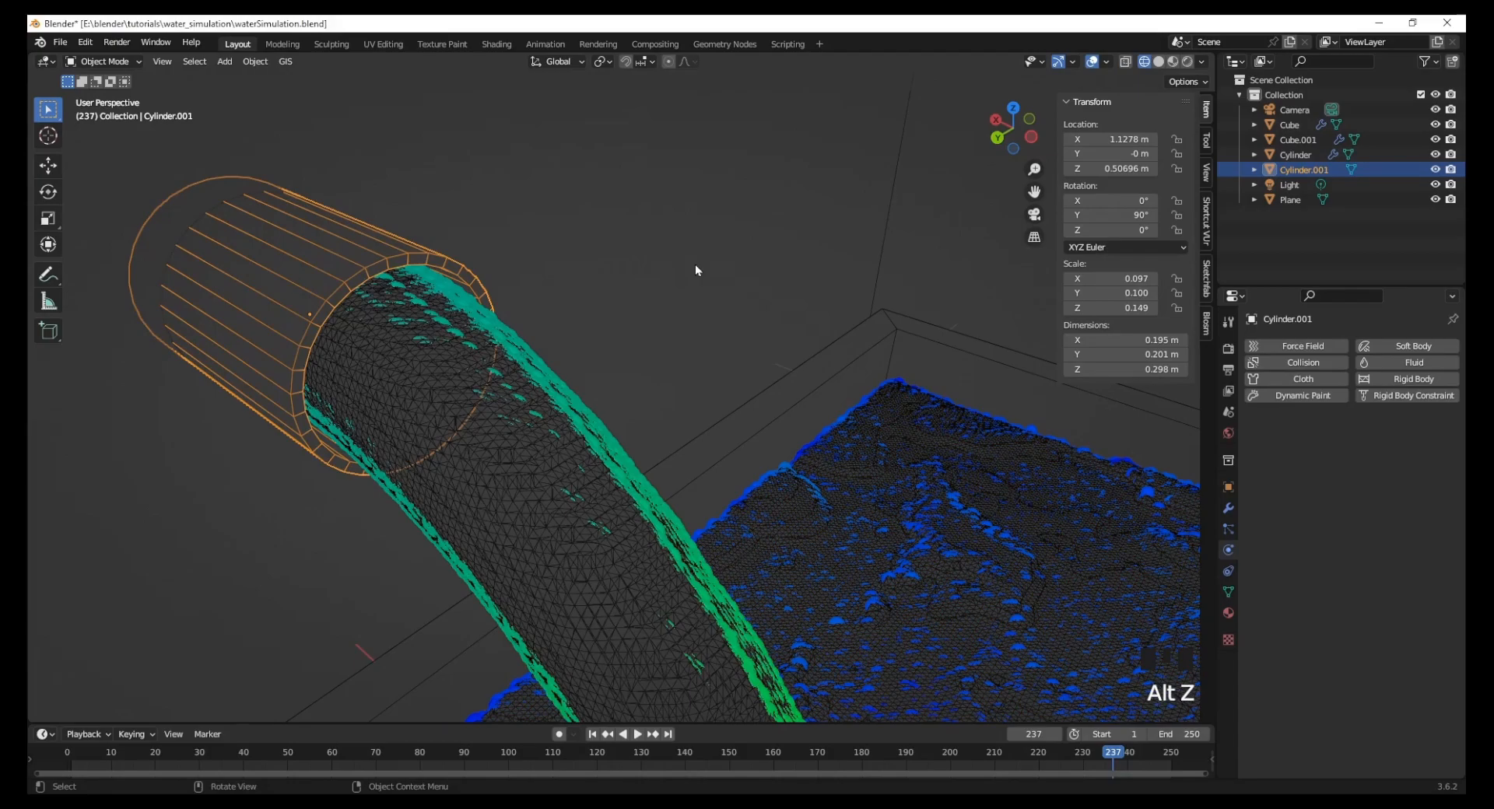
{"action": "left_click", "coordinate": [1160, 61]}
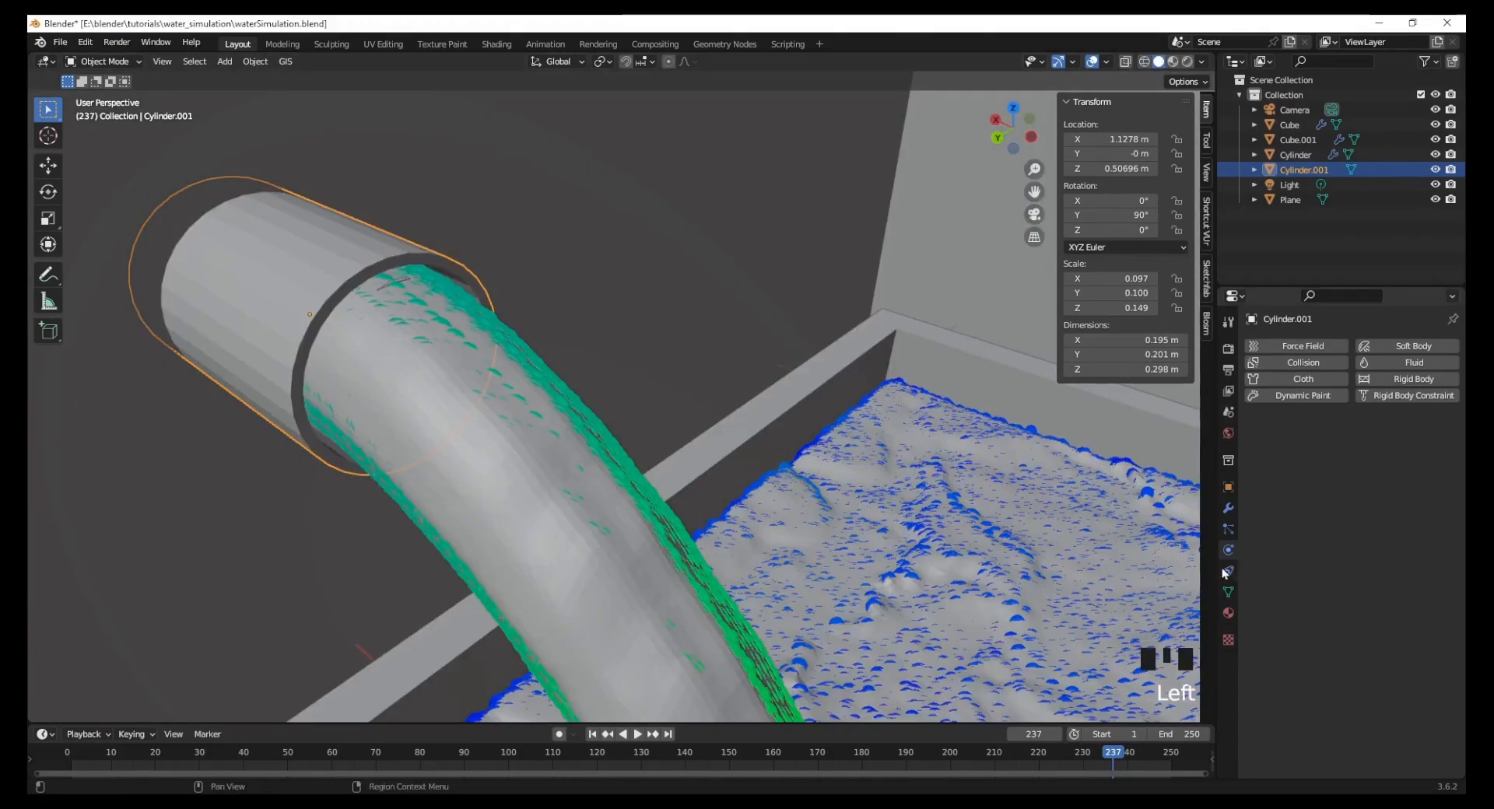
Step: Add a Subdivision Surface modifier to the spout cylinder with viewport and render levels at 4, and apply it
{"action": "left_click", "coordinate": [1227, 511]}
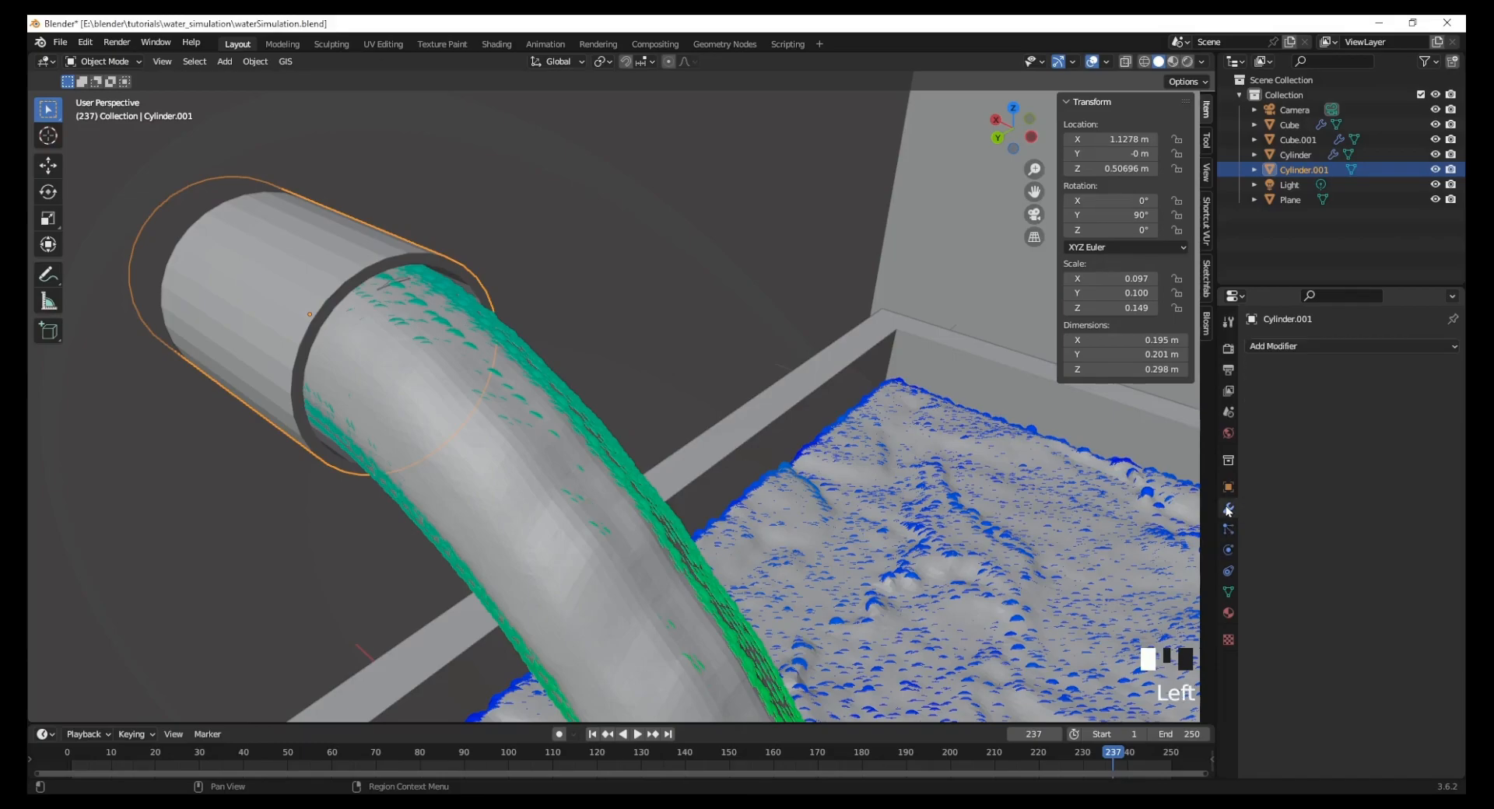
{"action": "left_click", "coordinate": [1296, 345]}
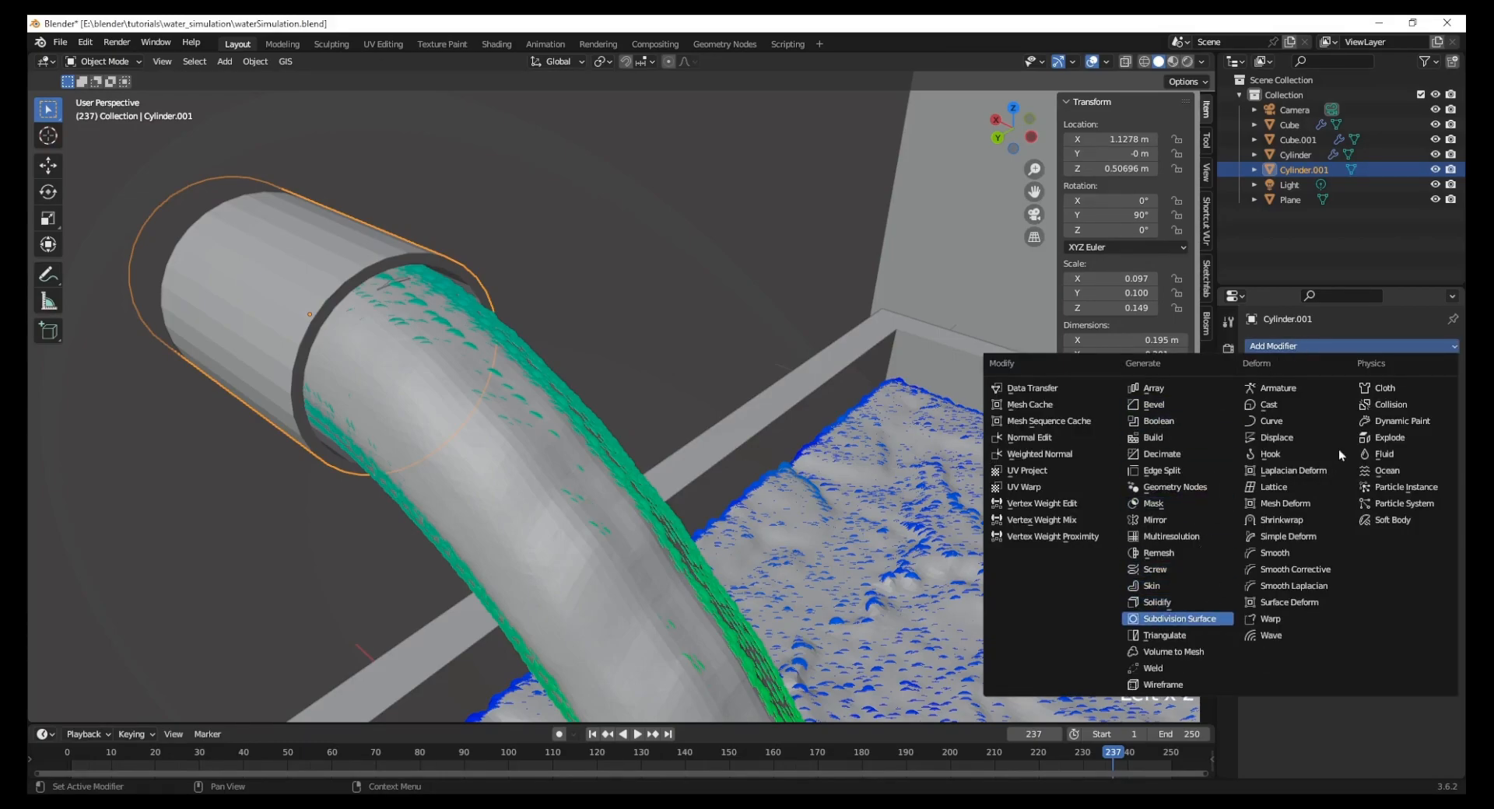
{"action": "left_click", "coordinate": [1179, 619]}
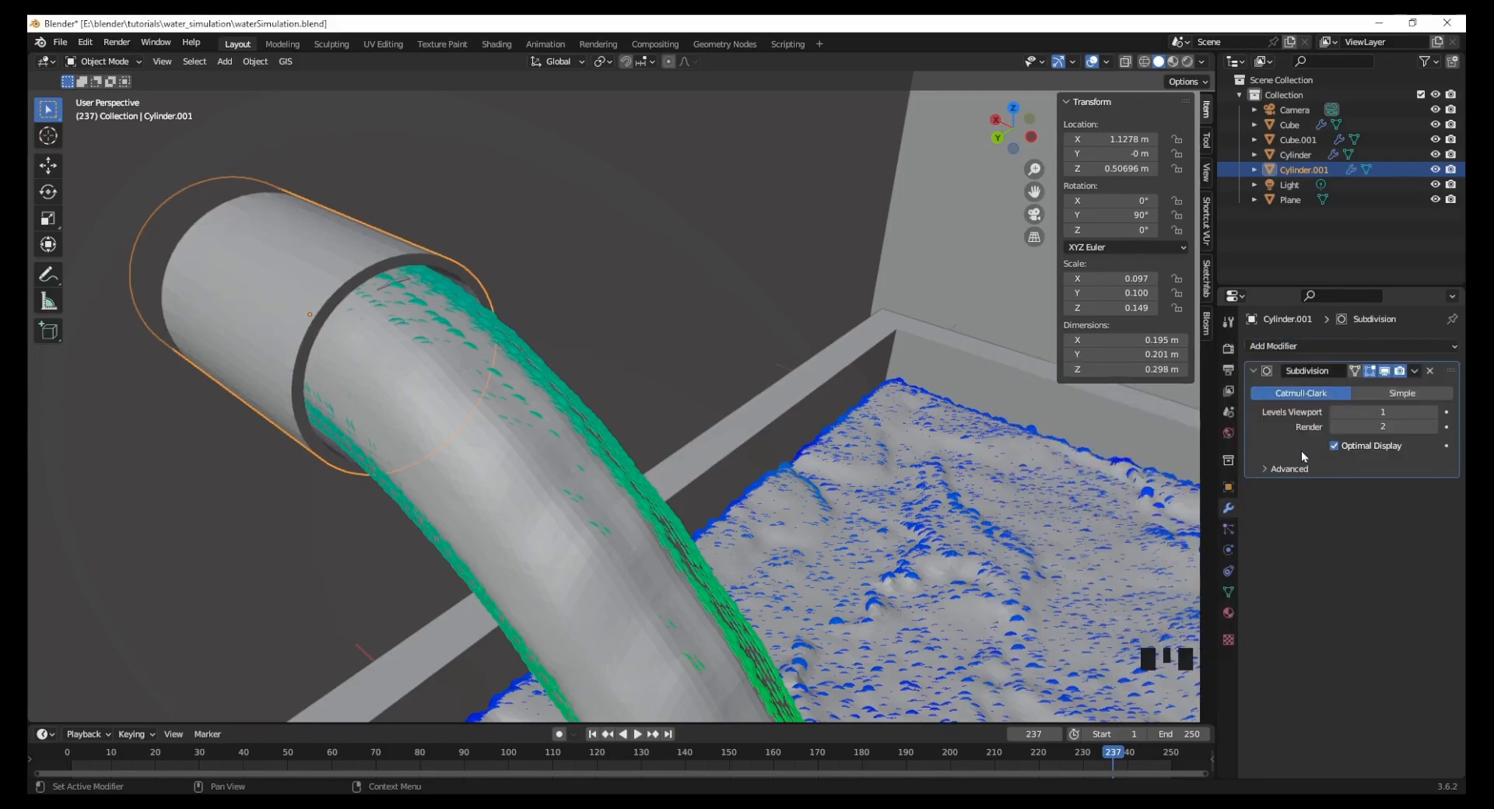
{"action": "left_click", "coordinate": [1433, 412]}
{"action": "left_click", "coordinate": [1433, 412]}
{"action": "left_click", "coordinate": [1433, 412]}
{"action": "left_click", "coordinate": [1433, 427]}
{"action": "left_click", "coordinate": [1433, 427]}
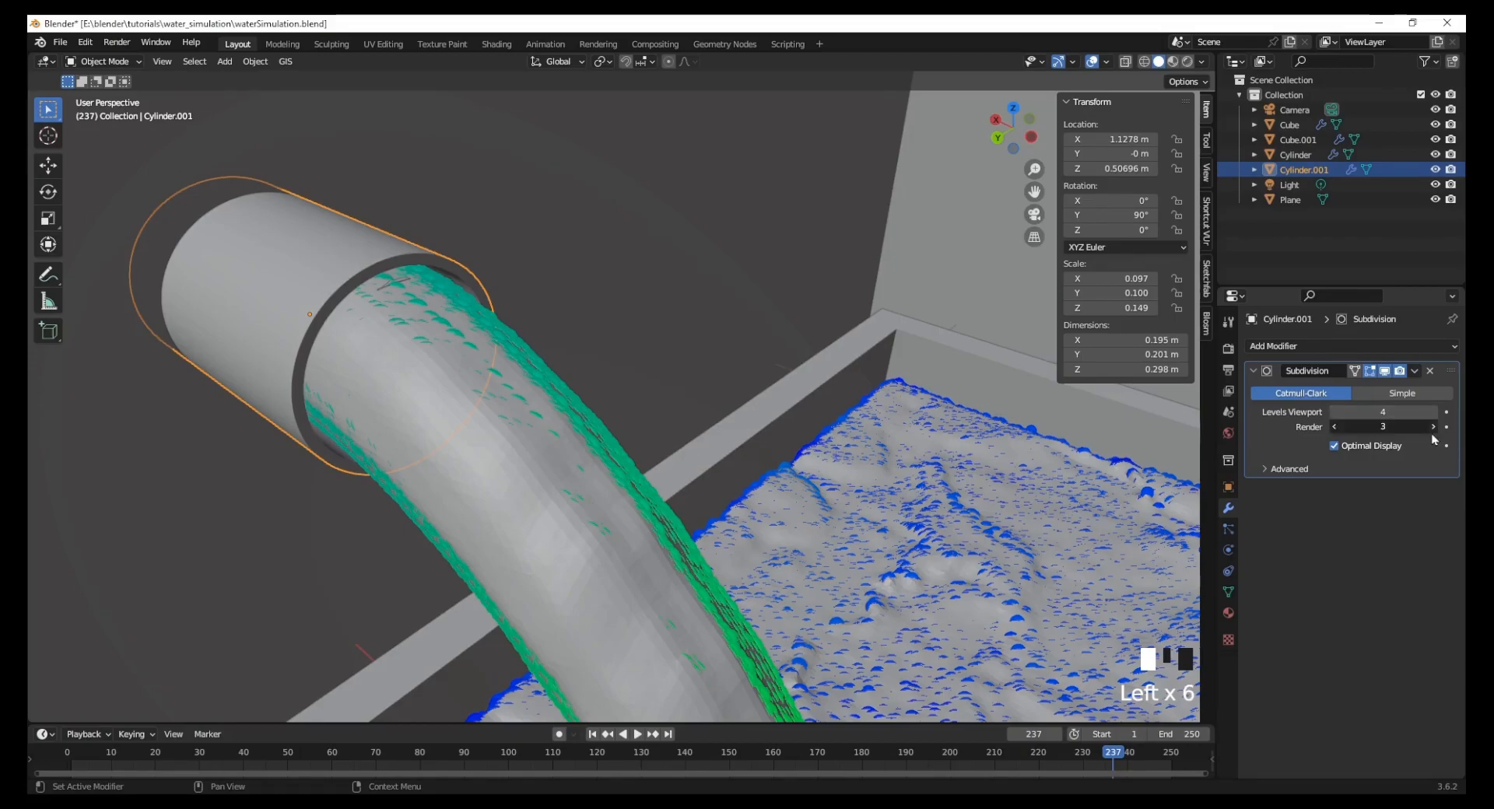
{"action": "left_click", "coordinate": [1433, 426]}
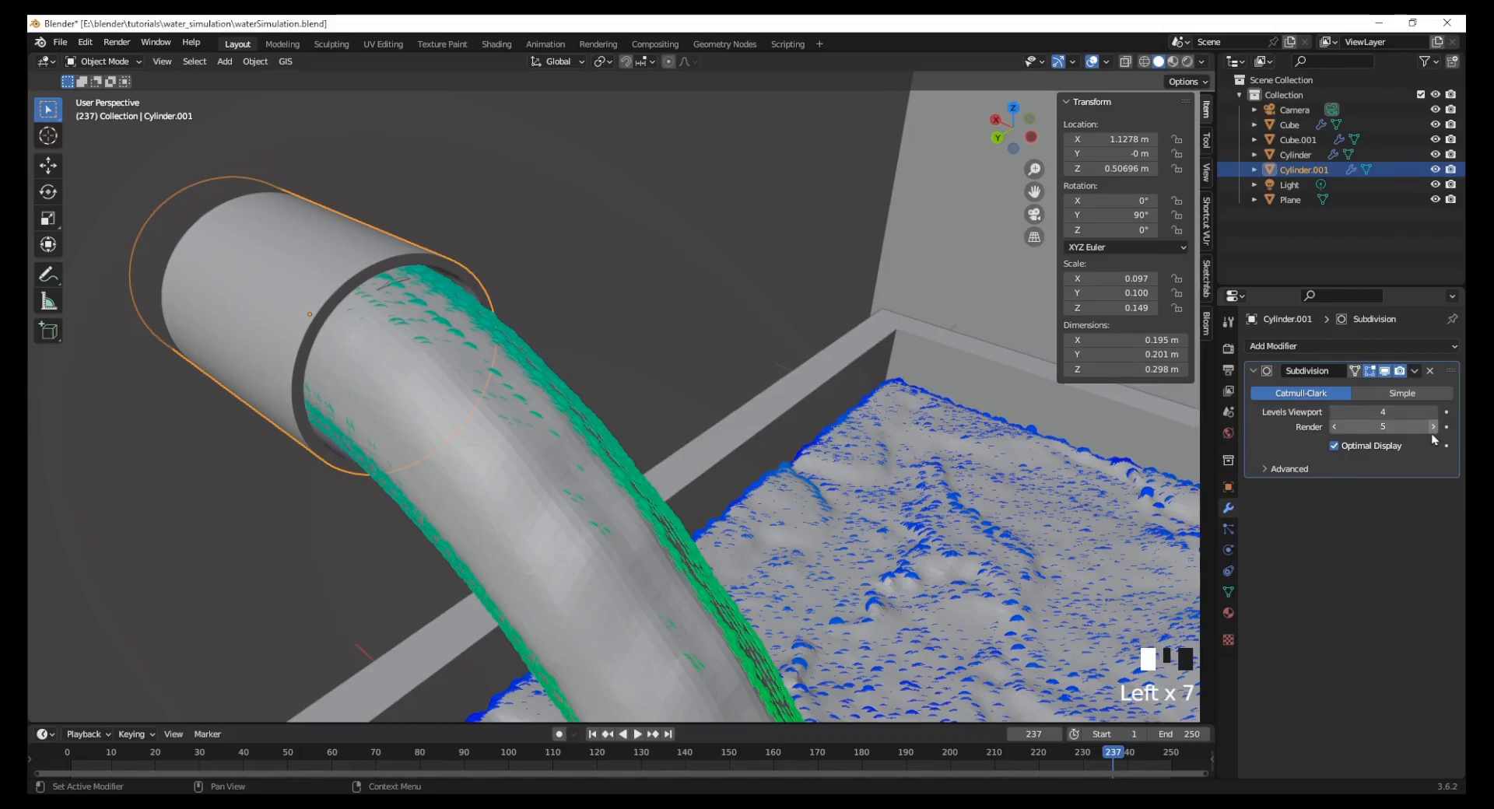
{"action": "left_click", "coordinate": [1335, 427]}
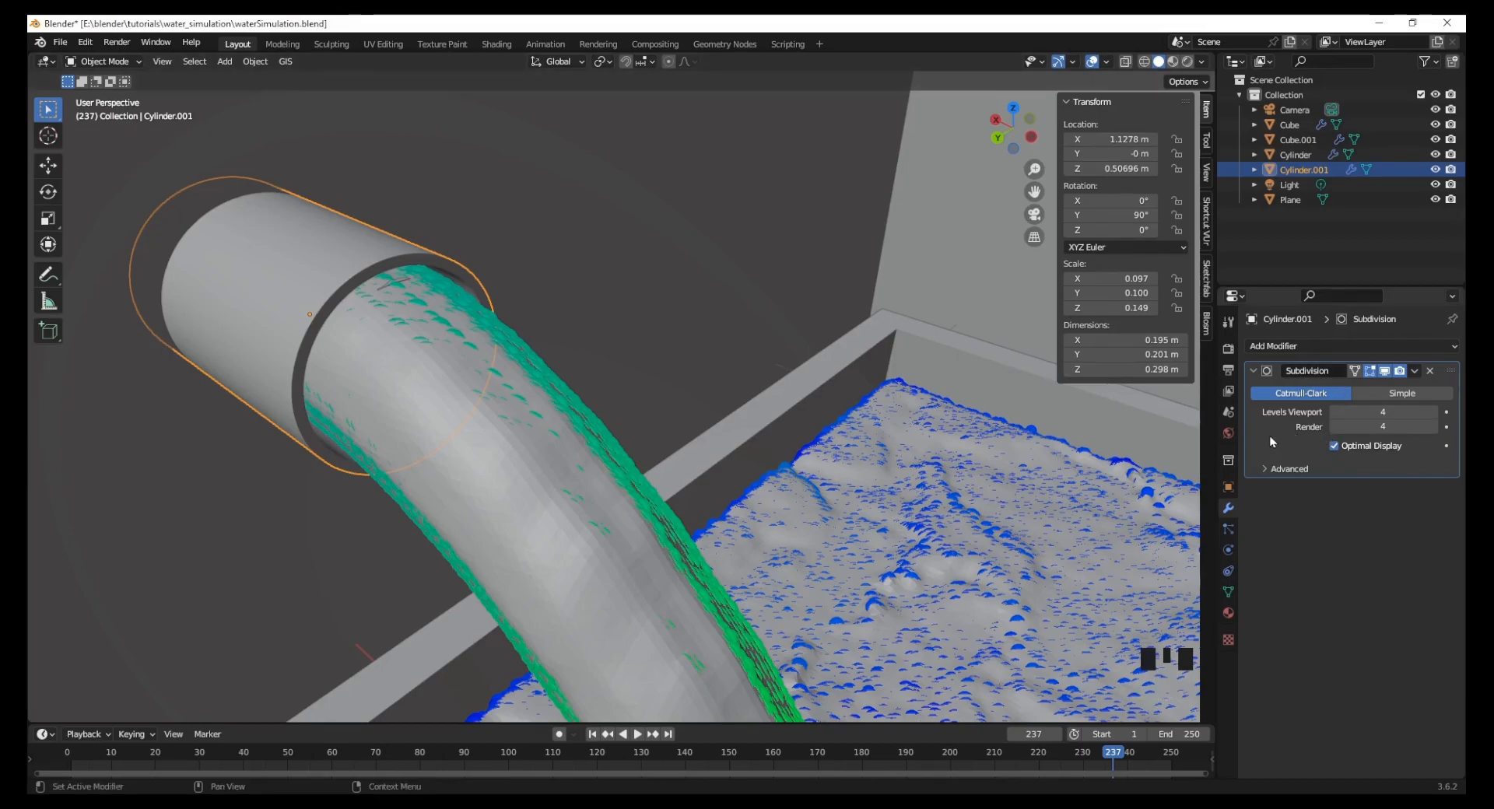
{"action": "key", "text": "ctrl+a"}
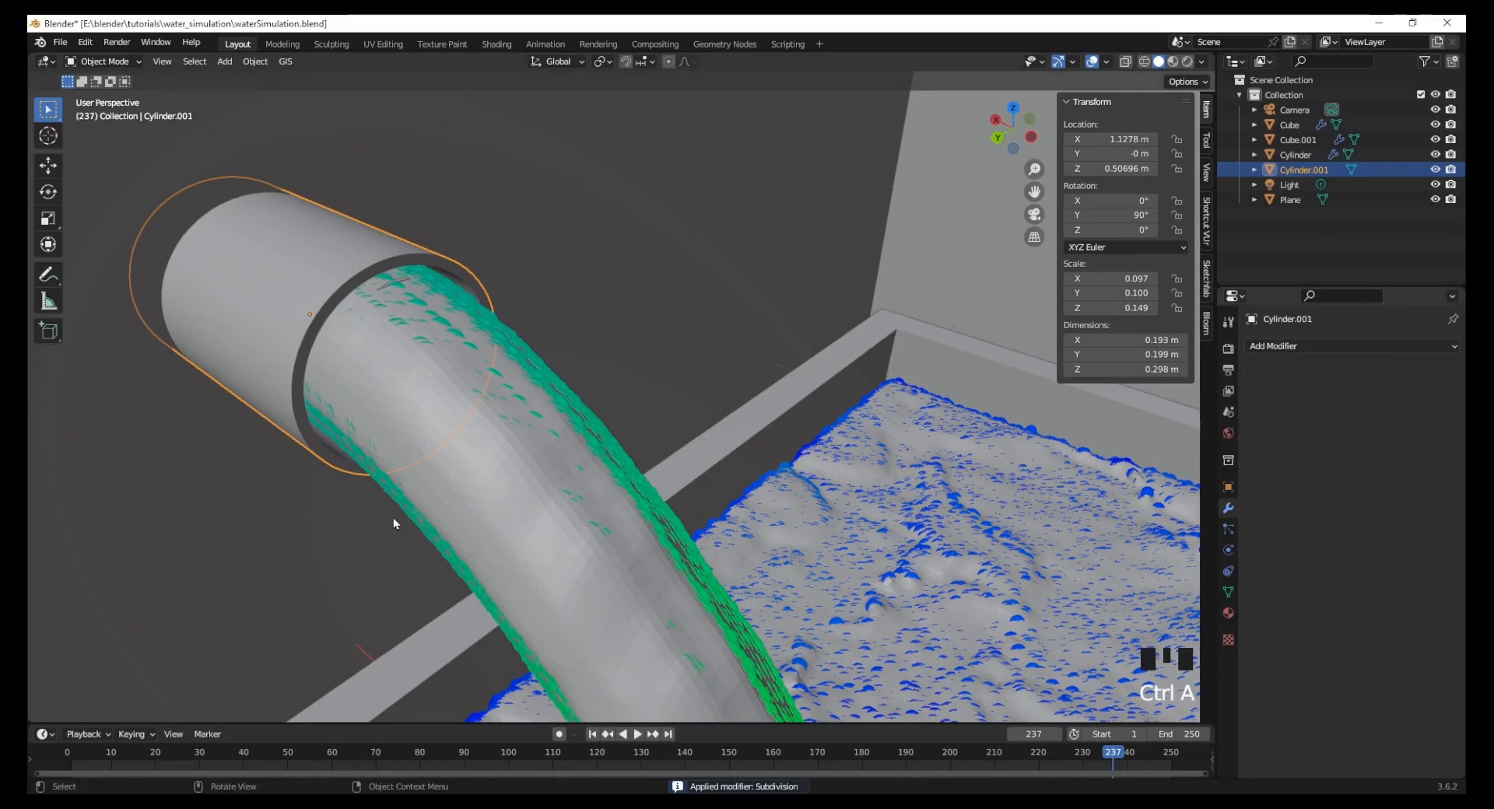
Step: Examine the smoothed spout, the tray and the floor-and-walls backdrop from several angles
{"action": "scroll", "coordinate": [394, 517], "scroll_direction": "down", "scroll_amount": 3}
{"action": "middle_click_drag", "start_coordinate": [444, 544], "coordinate": [366, 488]}
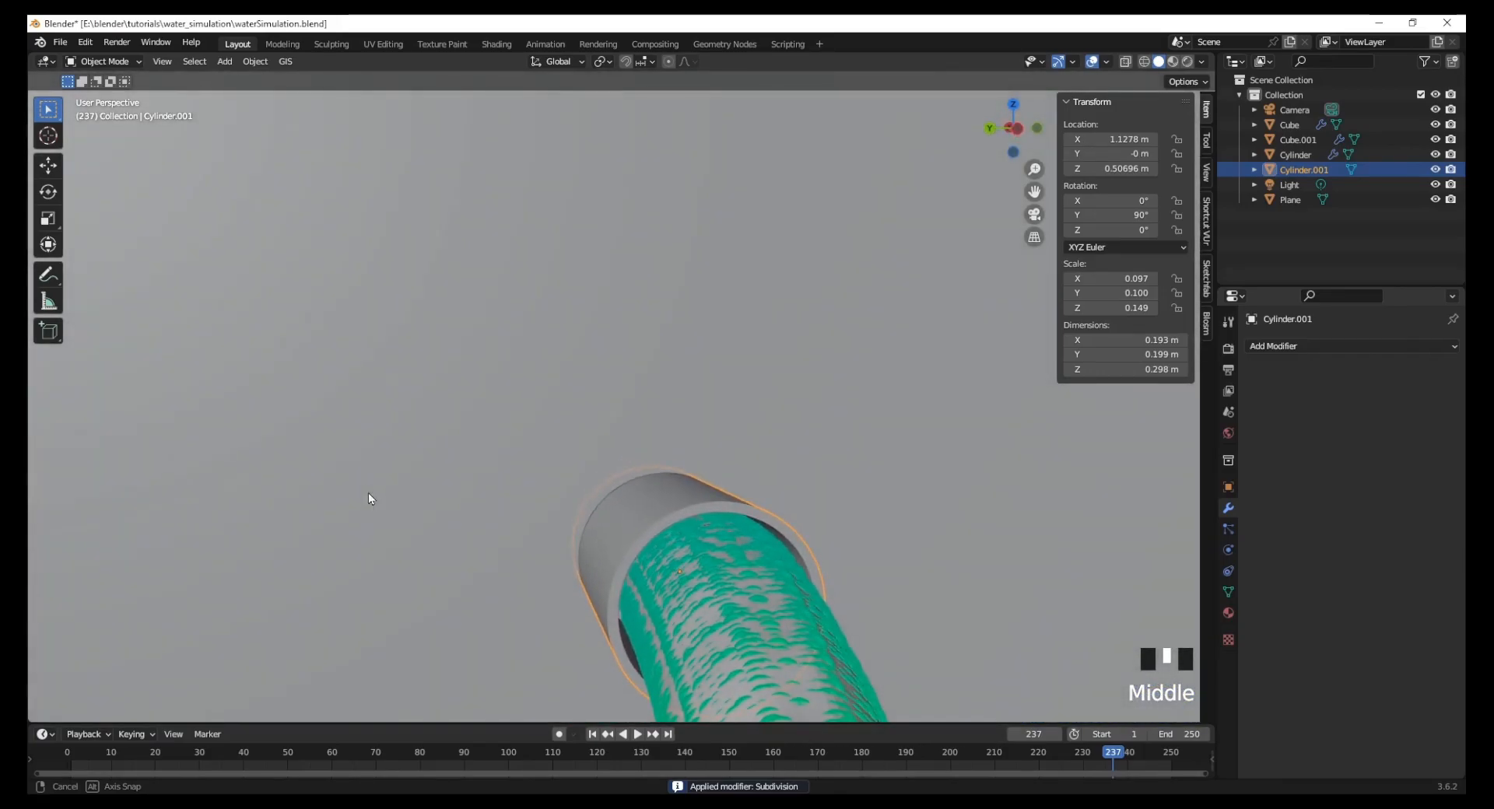
{"action": "scroll", "coordinate": [474, 529], "scroll_direction": "down", "scroll_amount": 3}
{"action": "middle_click_drag", "start_coordinate": [815, 601], "coordinate": [914, 590]}
{"action": "scroll", "coordinate": [446, 561], "scroll_direction": "down", "scroll_amount": 3}
{"action": "middle_click_drag", "start_coordinate": [453, 654], "coordinate": [495, 627]}
{"action": "scroll", "coordinate": [529, 608], "scroll_direction": "down", "scroll_amount": 4}
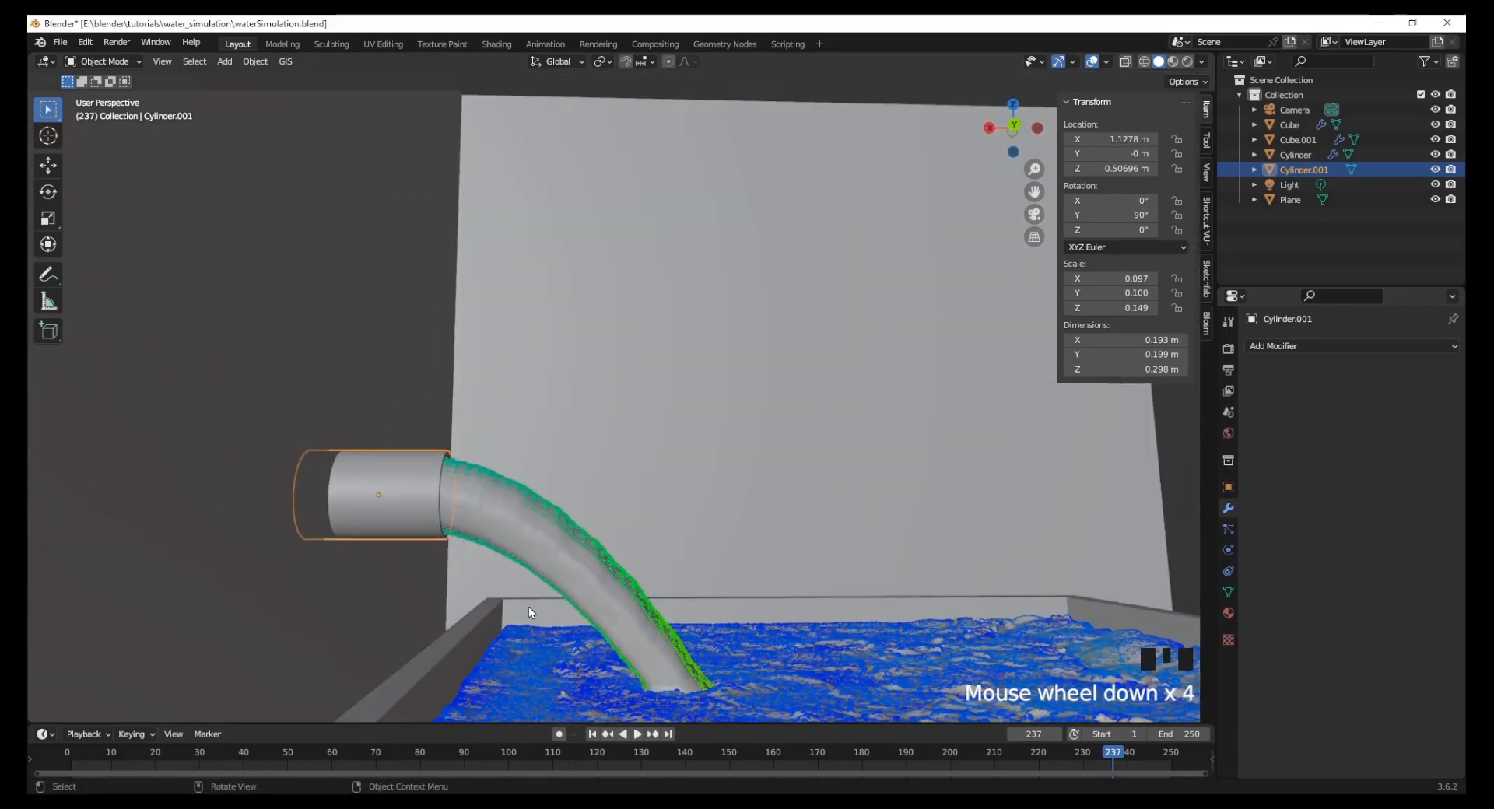
{"action": "scroll", "coordinate": [529, 605], "scroll_direction": "down", "scroll_amount": 3}
{"action": "middle_click_drag", "start_coordinate": [460, 567], "coordinate": [348, 607]}
{"action": "left_click", "coordinate": [223, 574]}
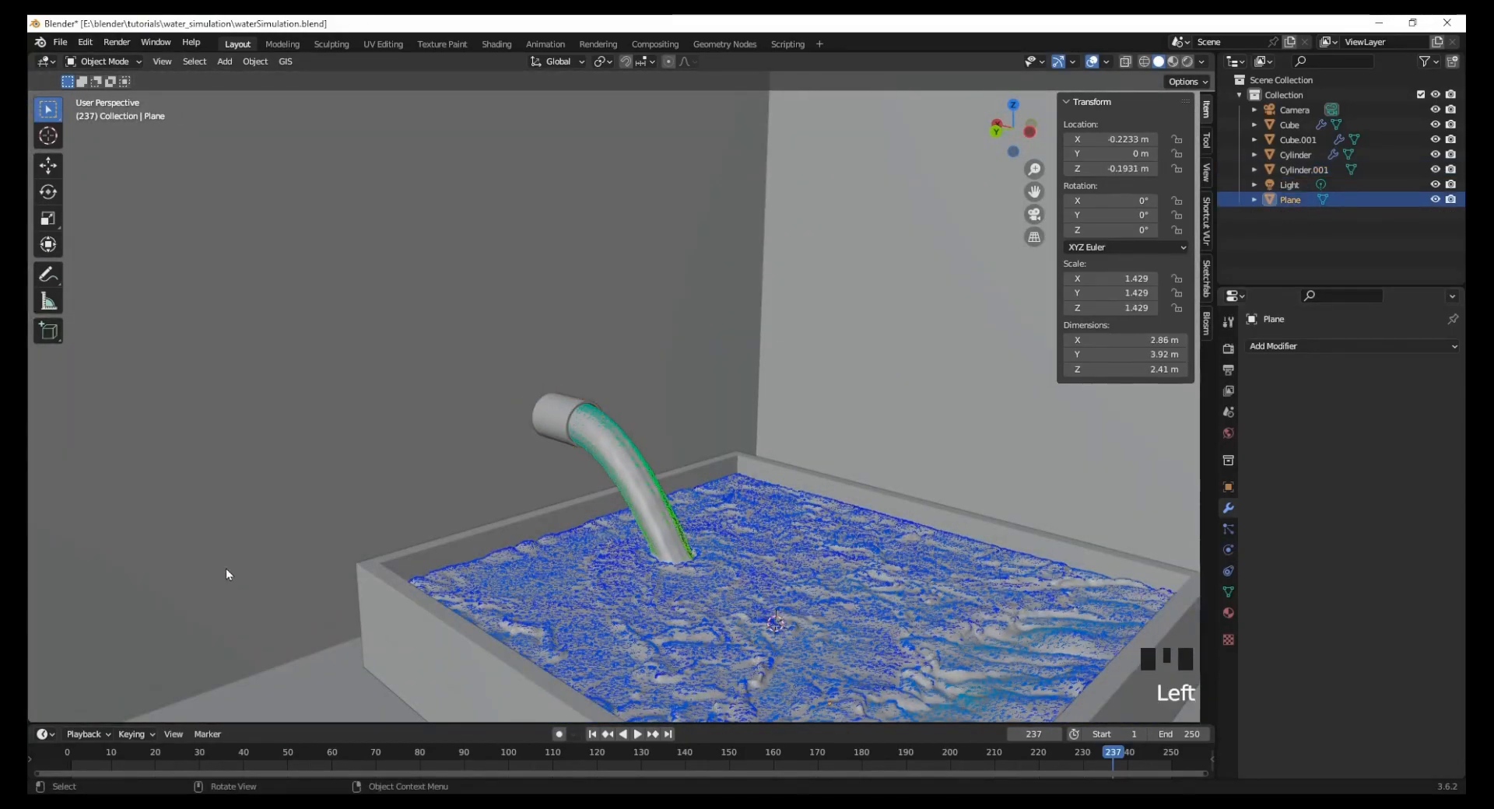
{"action": "middle_click_drag", "start_coordinate": [513, 534], "coordinate": [654, 545]}
{"action": "scroll", "coordinate": [650, 542], "scroll_direction": "down", "scroll_amount": 3}
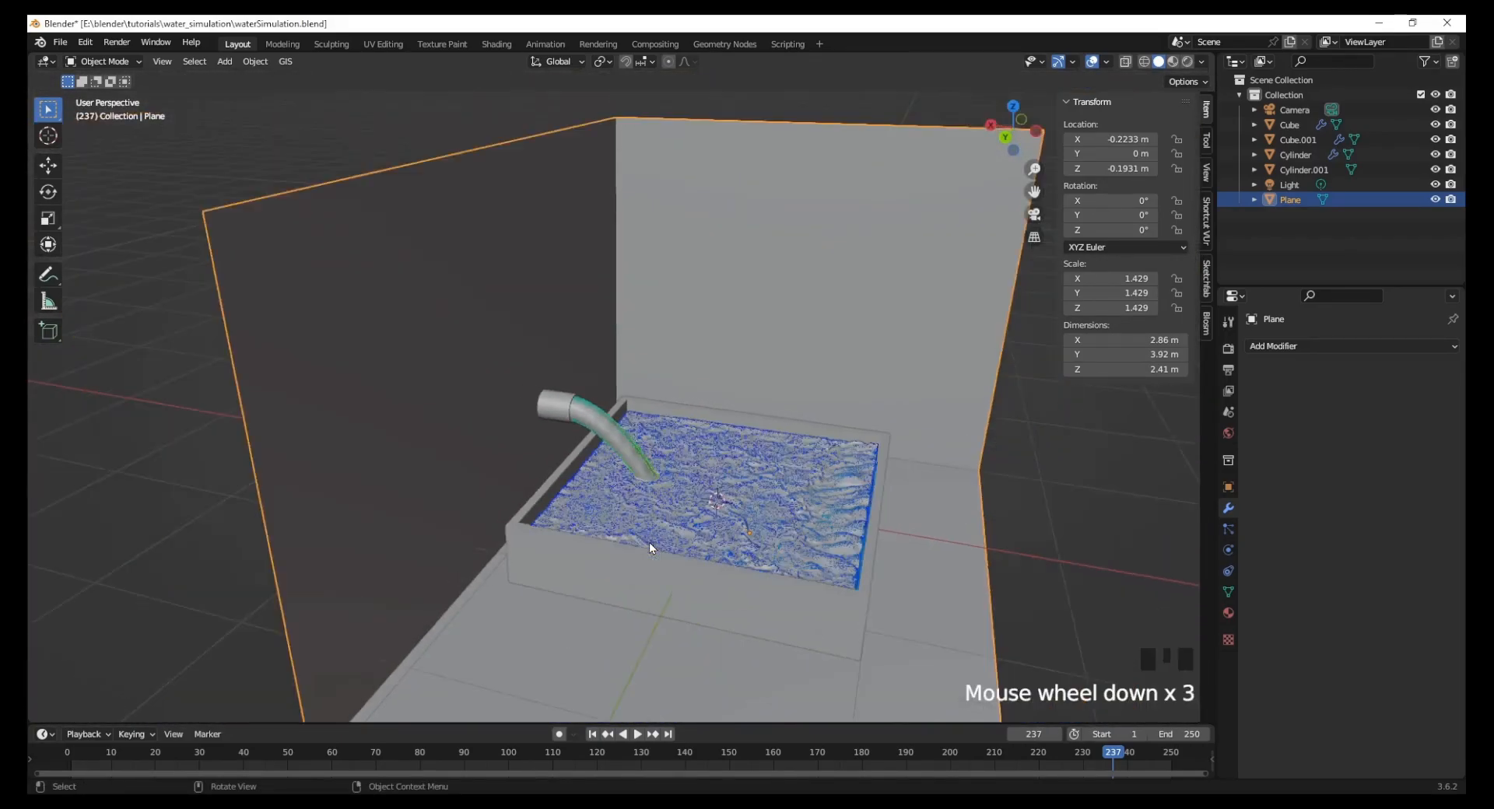
{"action": "middle_click_drag", "start_coordinate": [858, 538], "coordinate": [684, 590], "text": "shift"}
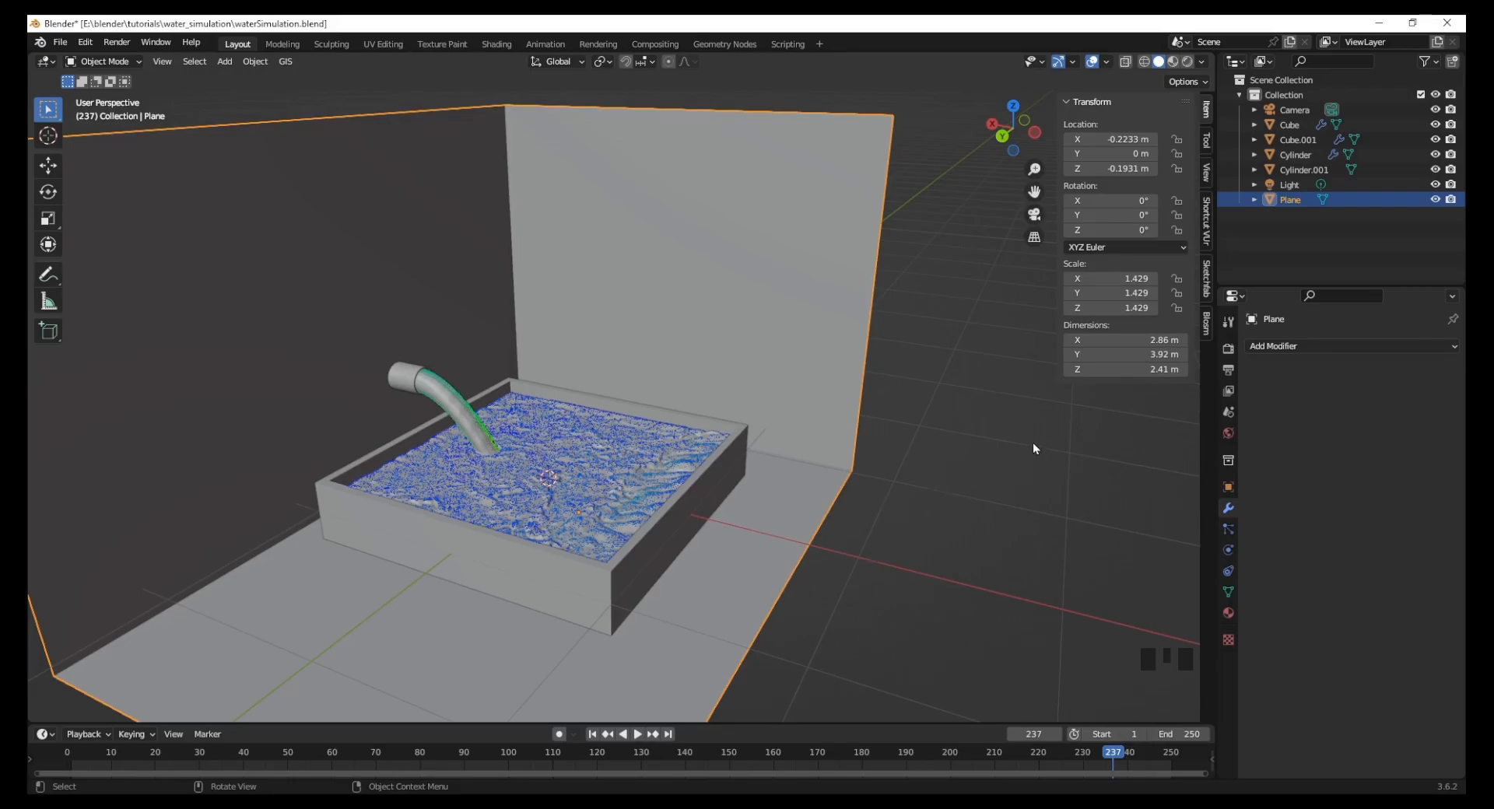
{"action": "left_click", "coordinate": [948, 432]}
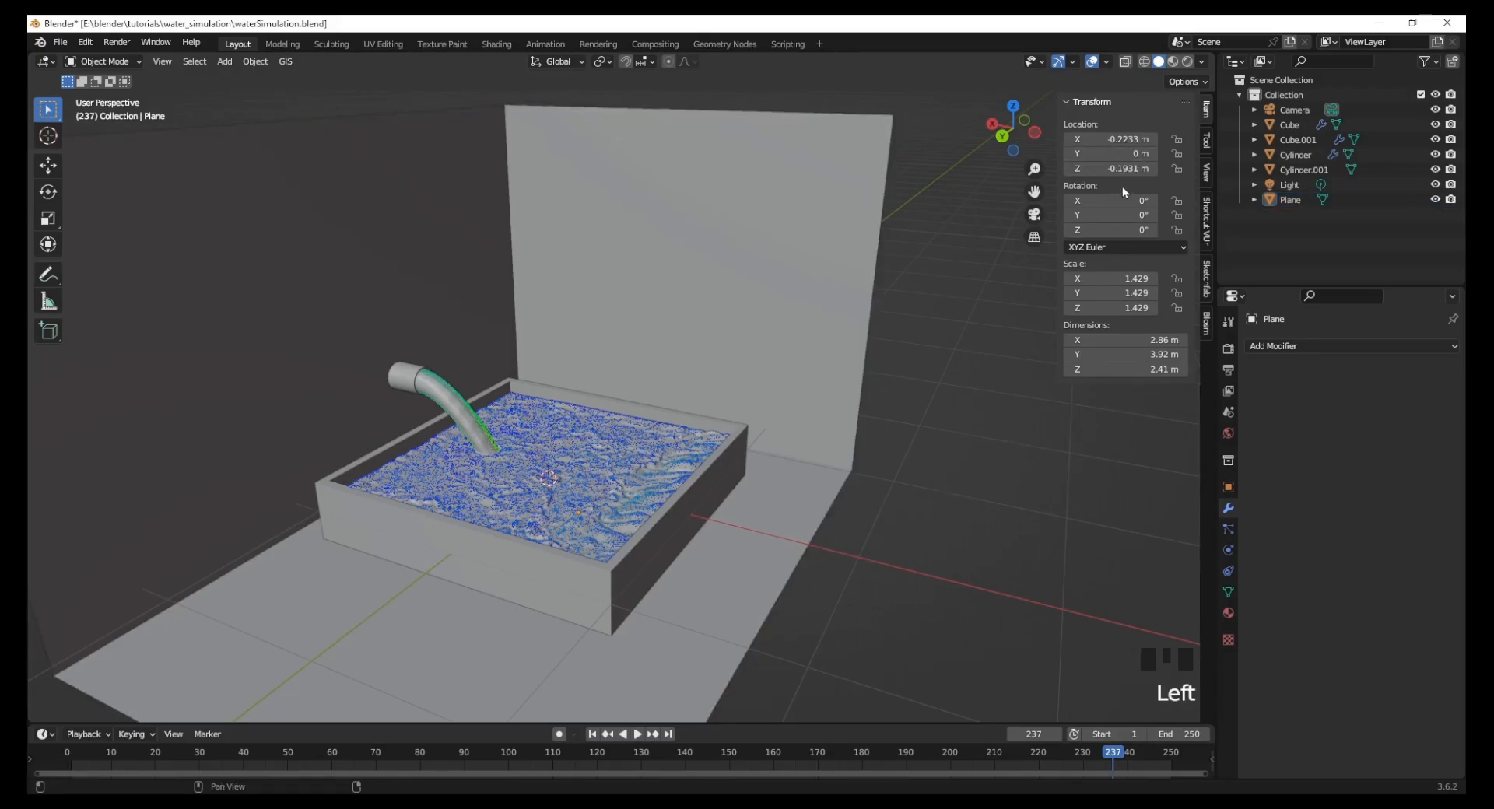
Step: In rendered shading, move the light along X to about -0.70 m so it shines on the inside of the walls
{"action": "left_click", "coordinate": [1187, 64]}
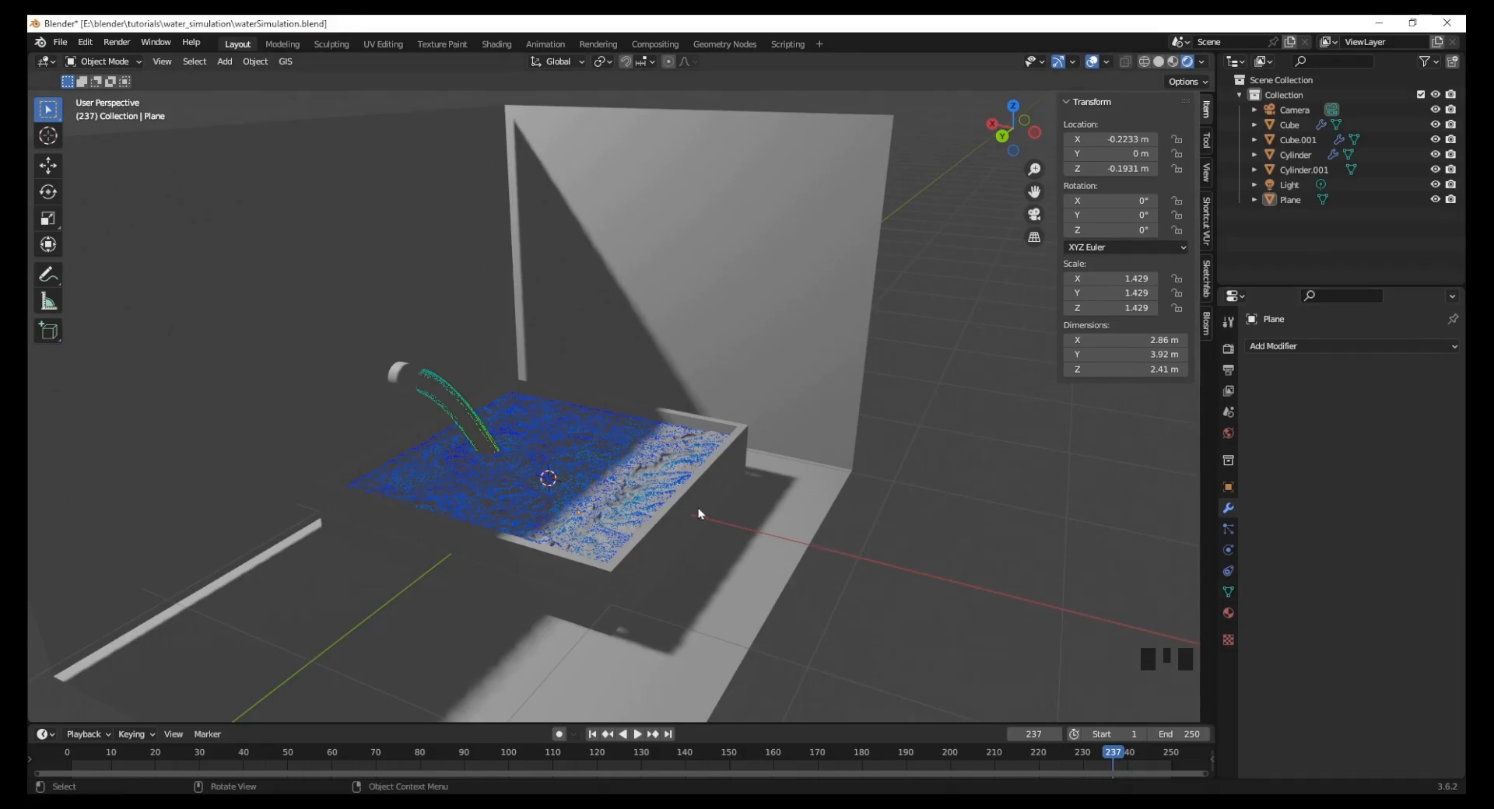
{"action": "scroll", "coordinate": [700, 505], "scroll_direction": "down", "scroll_amount": 6}
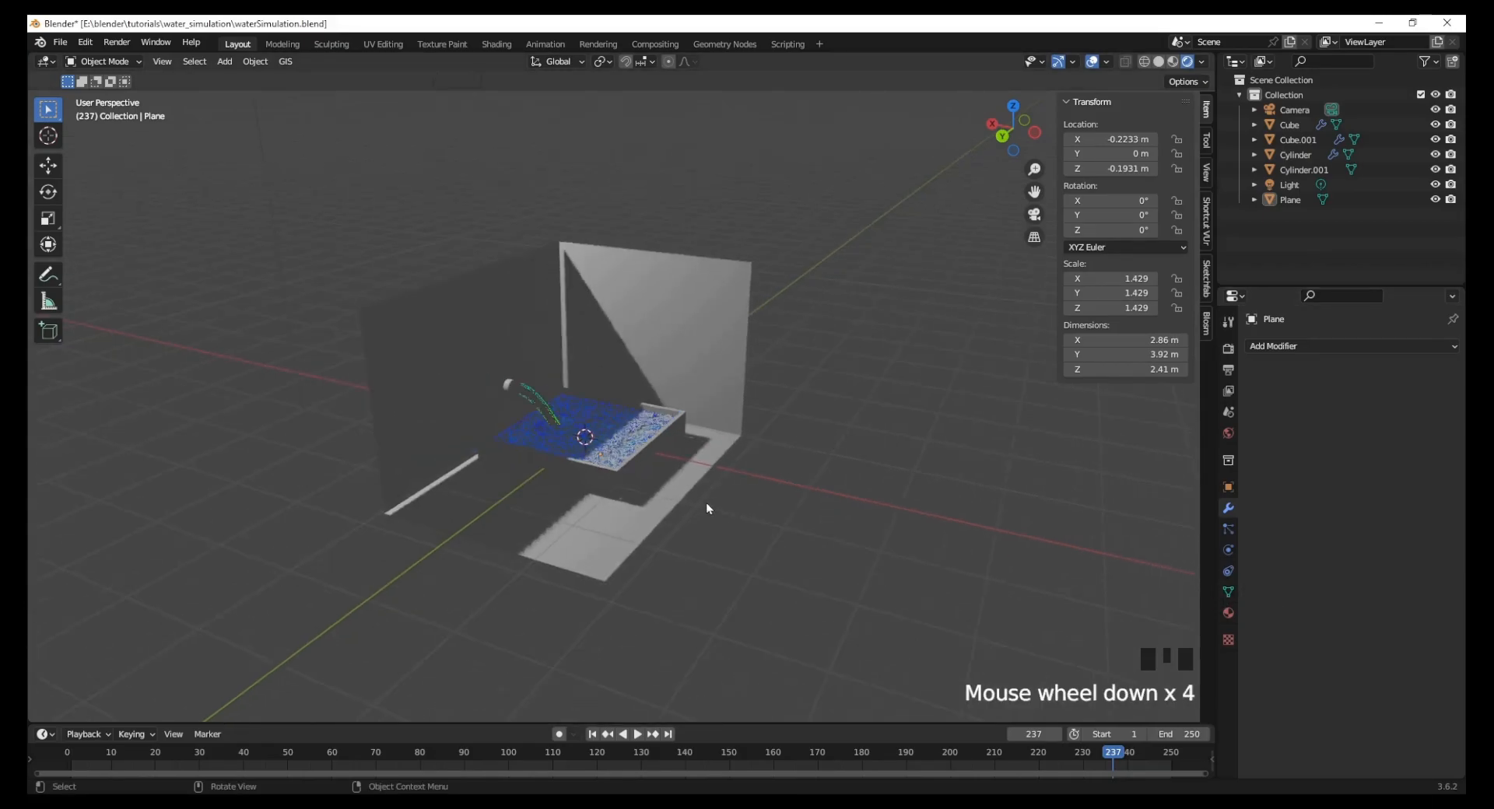
{"action": "left_click", "coordinate": [373, 228]}
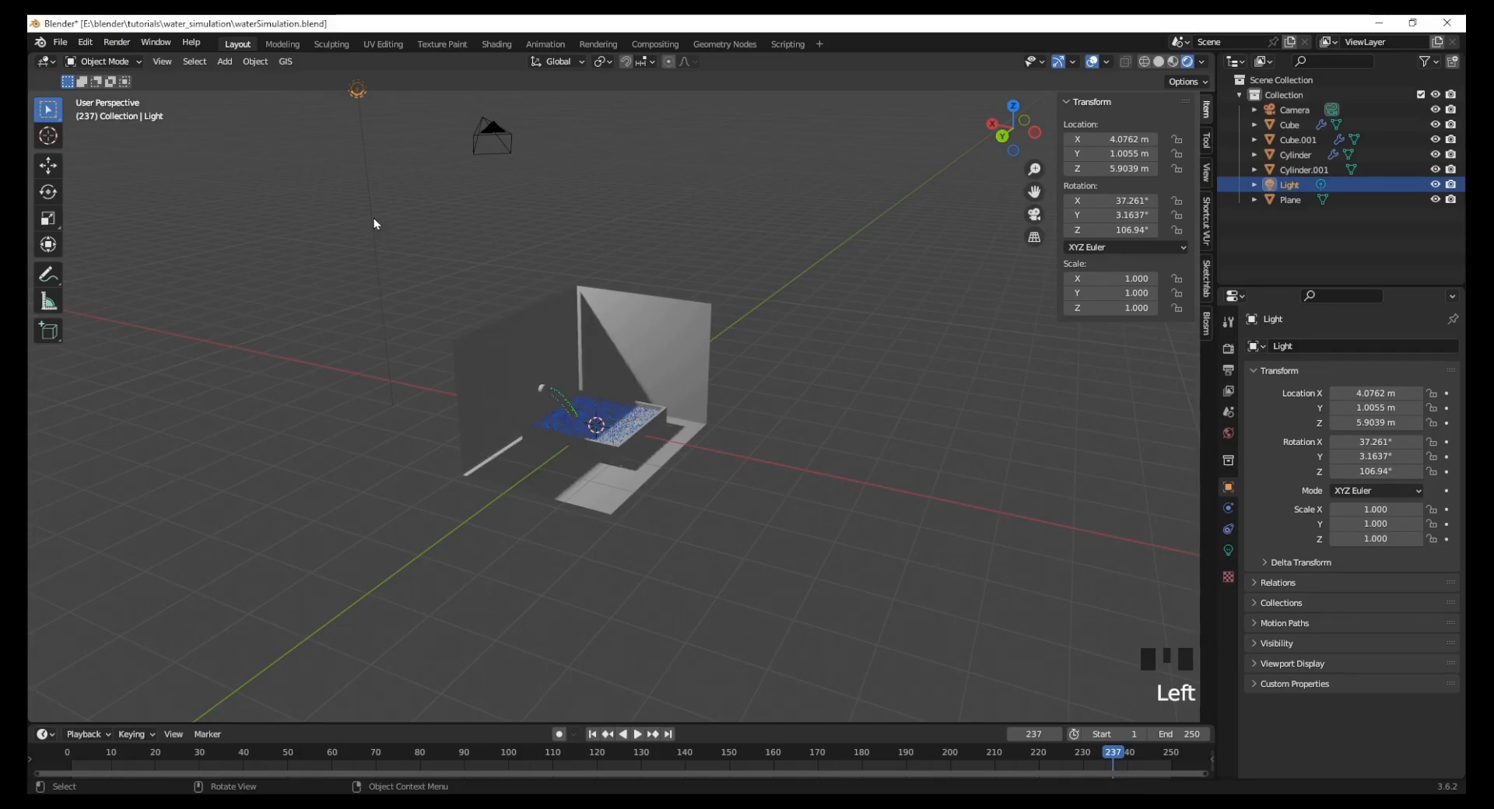
{"action": "key", "text": "g"}
{"action": "key", "text": "x"}
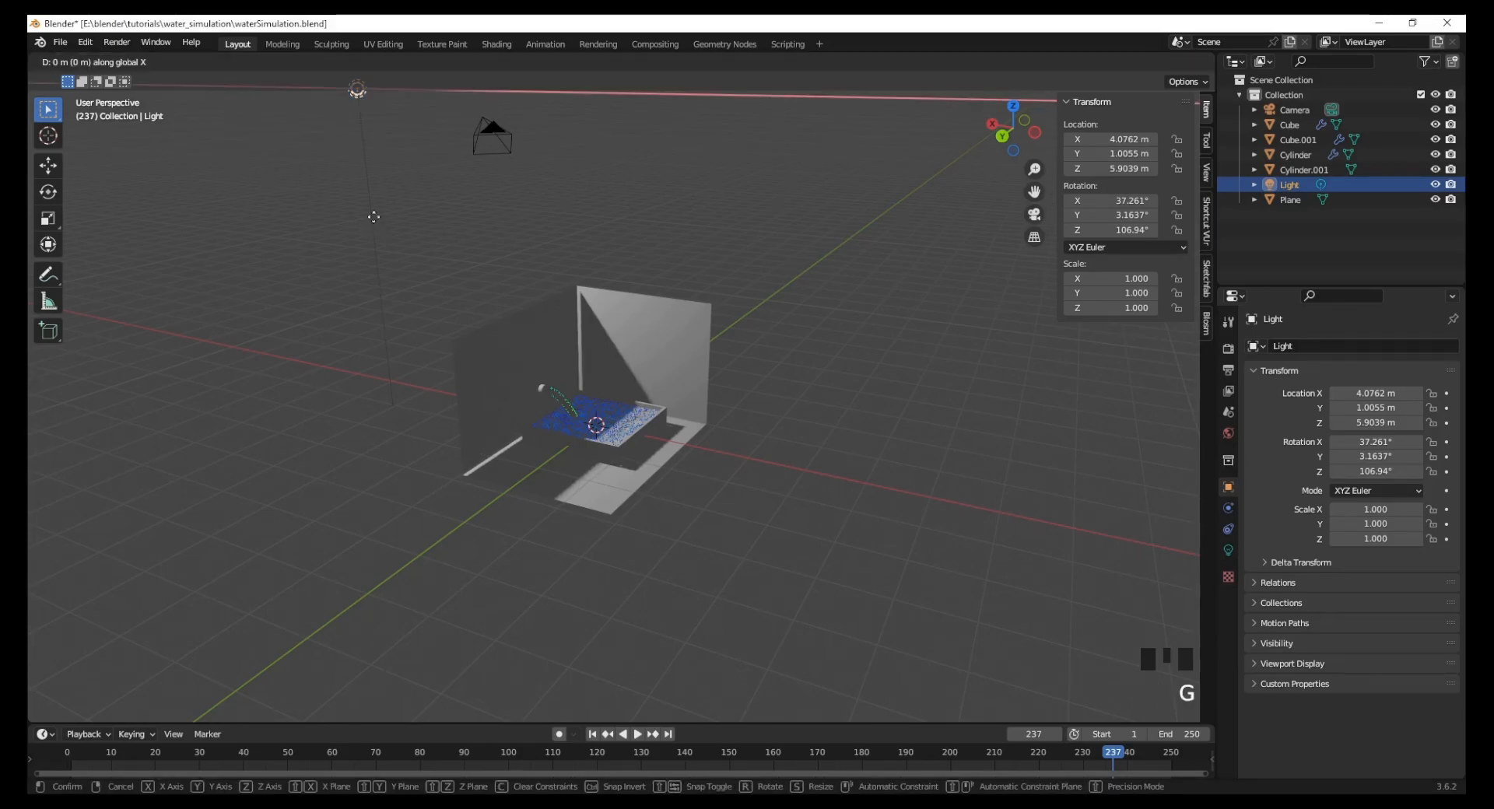
{"action": "left_click", "coordinate": [615, 285]}
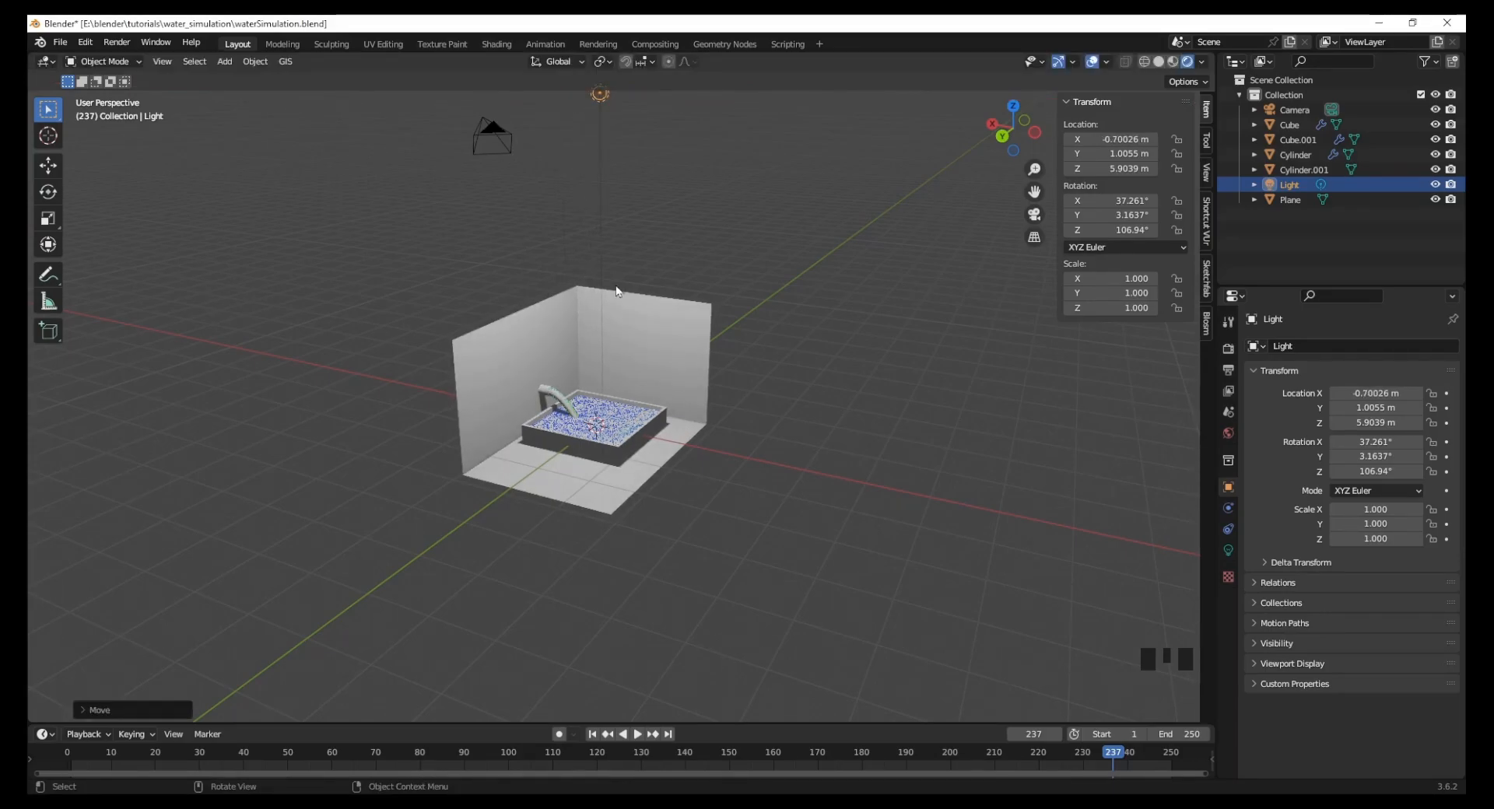
Step: Lower the light along Z to about 1.45 m above the tray and check its placement from the top view
{"action": "key", "text": "g"}
{"action": "key", "text": "z"}
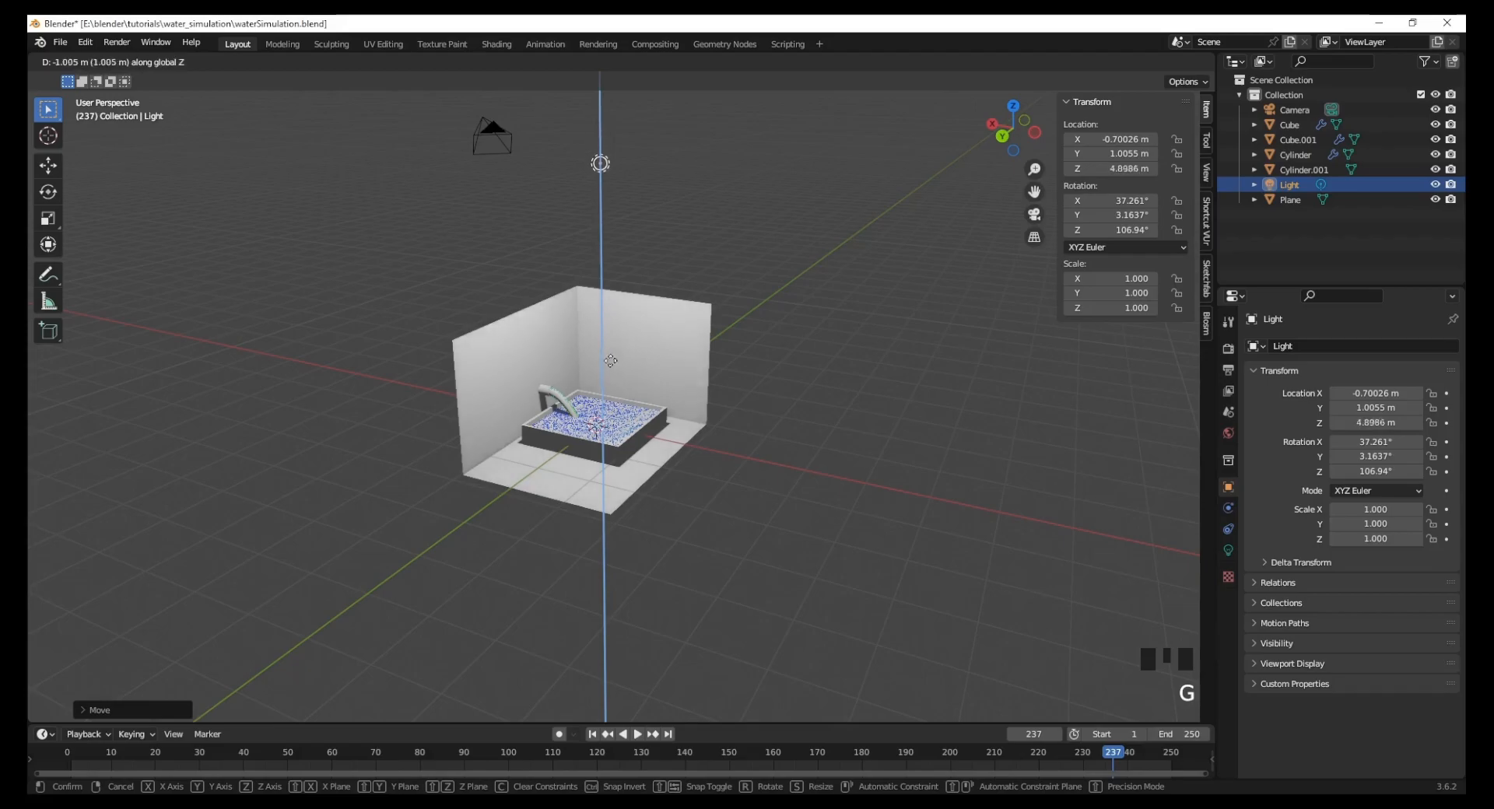
{"action": "left_click", "coordinate": [598, 574]}
{"action": "middle_click_drag", "start_coordinate": [591, 510], "coordinate": [599, 581]}
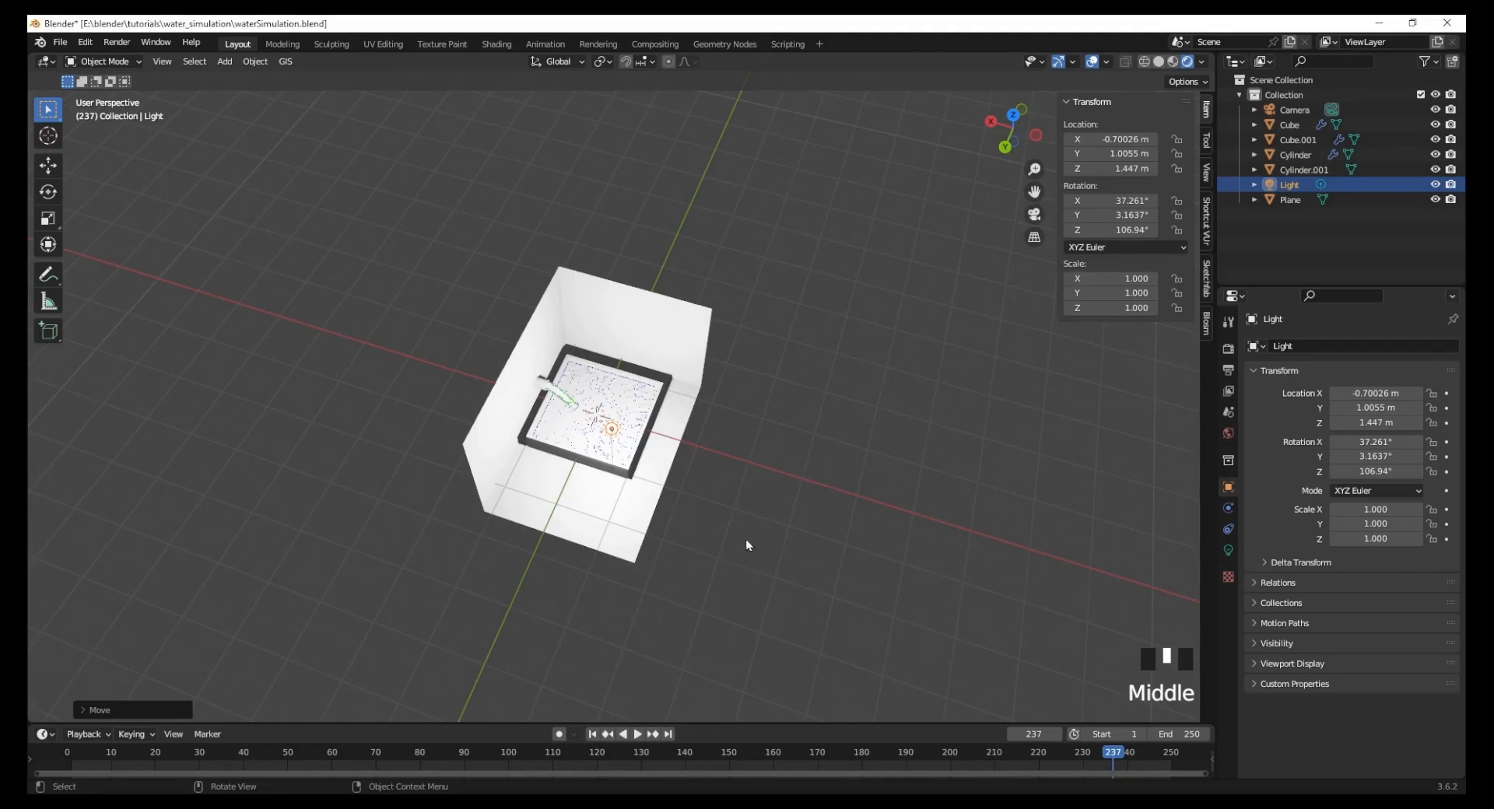
{"action": "key", "text": "KP_7"}
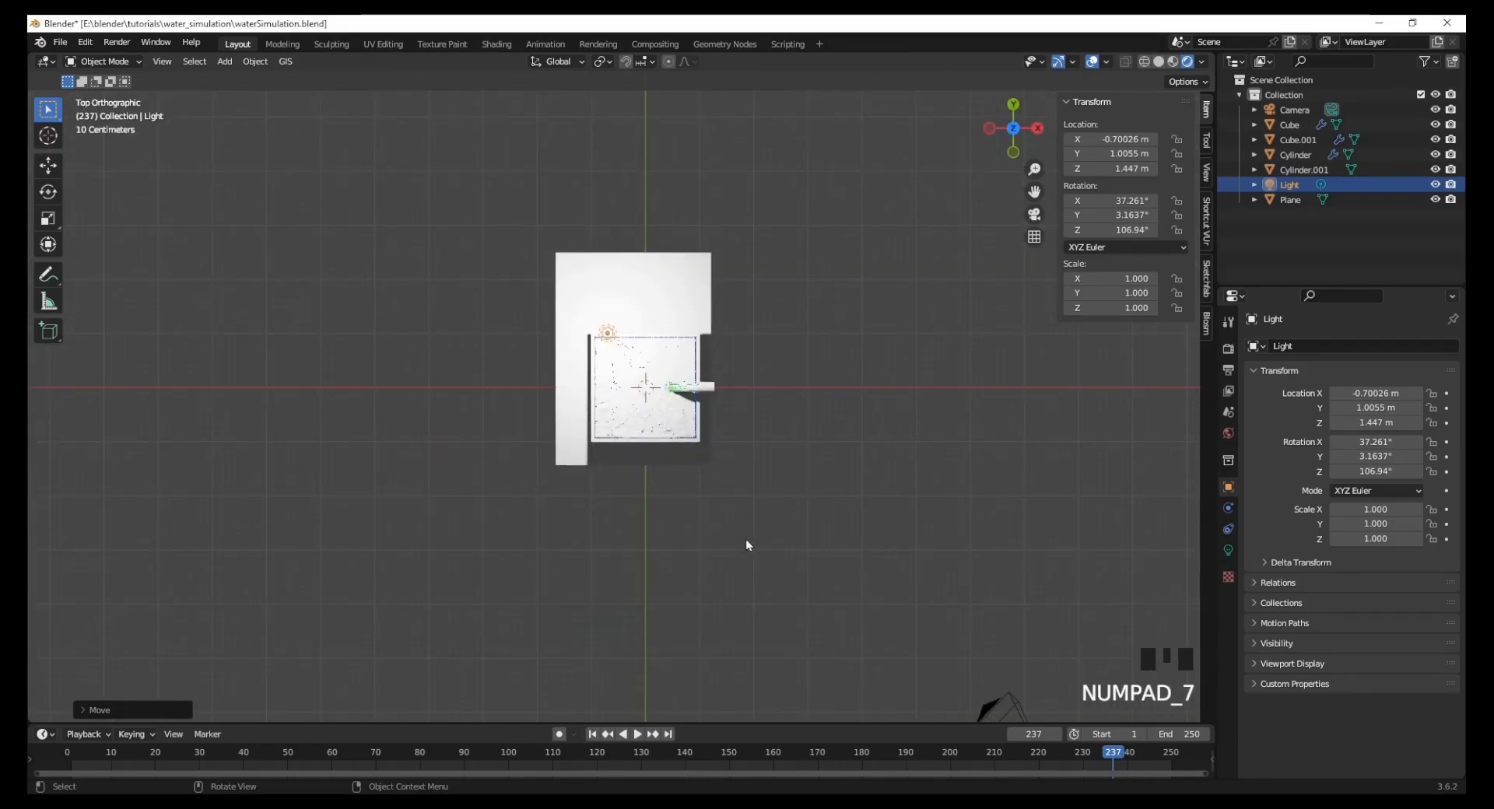
{"action": "middle_click_drag", "start_coordinate": [727, 553], "coordinate": [371, 478]}
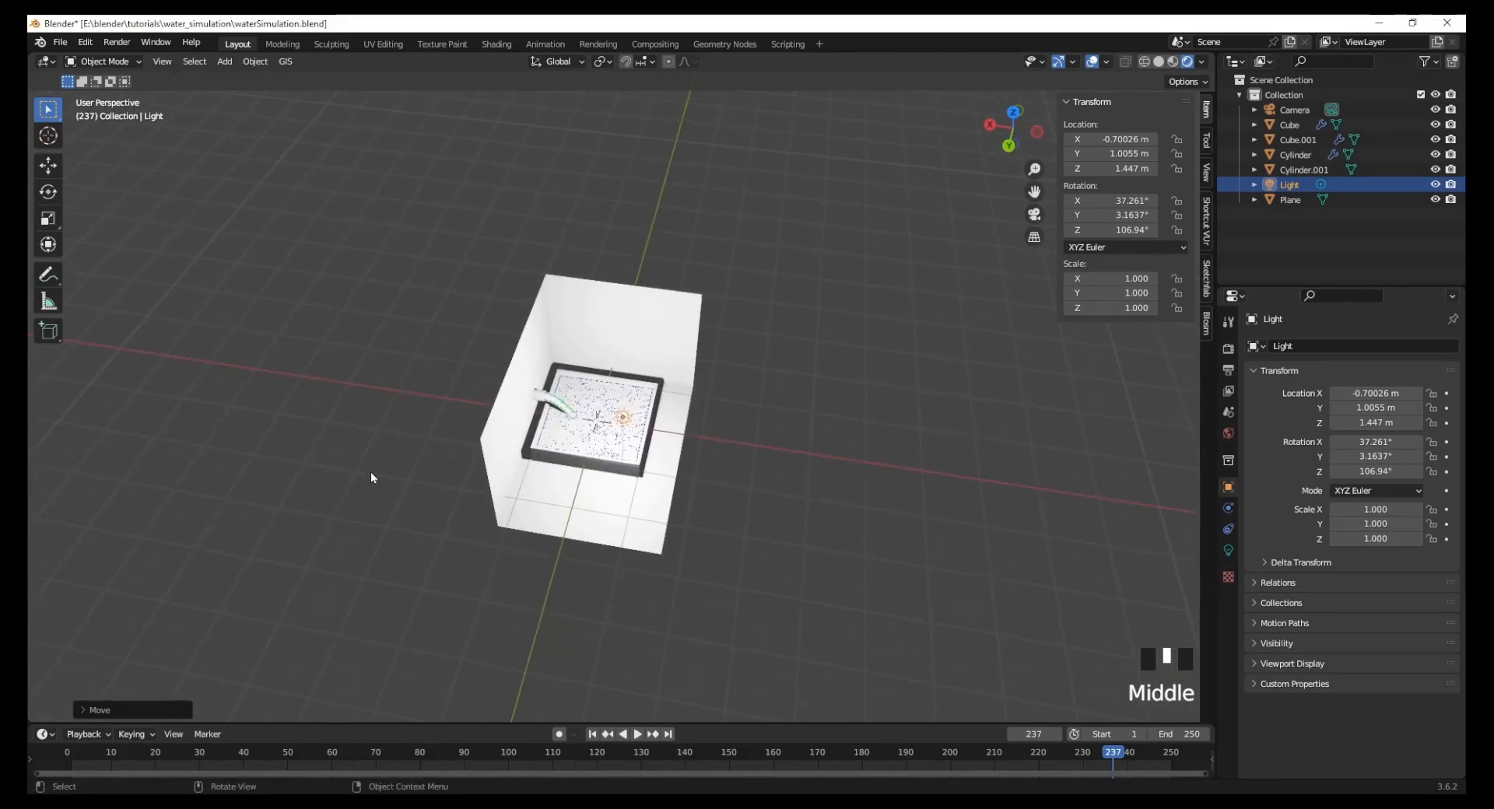
Step: Move the light along Y to about -0.24 m and along X to about 0.35 m
{"action": "key", "text": "g"}
{"action": "key", "text": "y"}
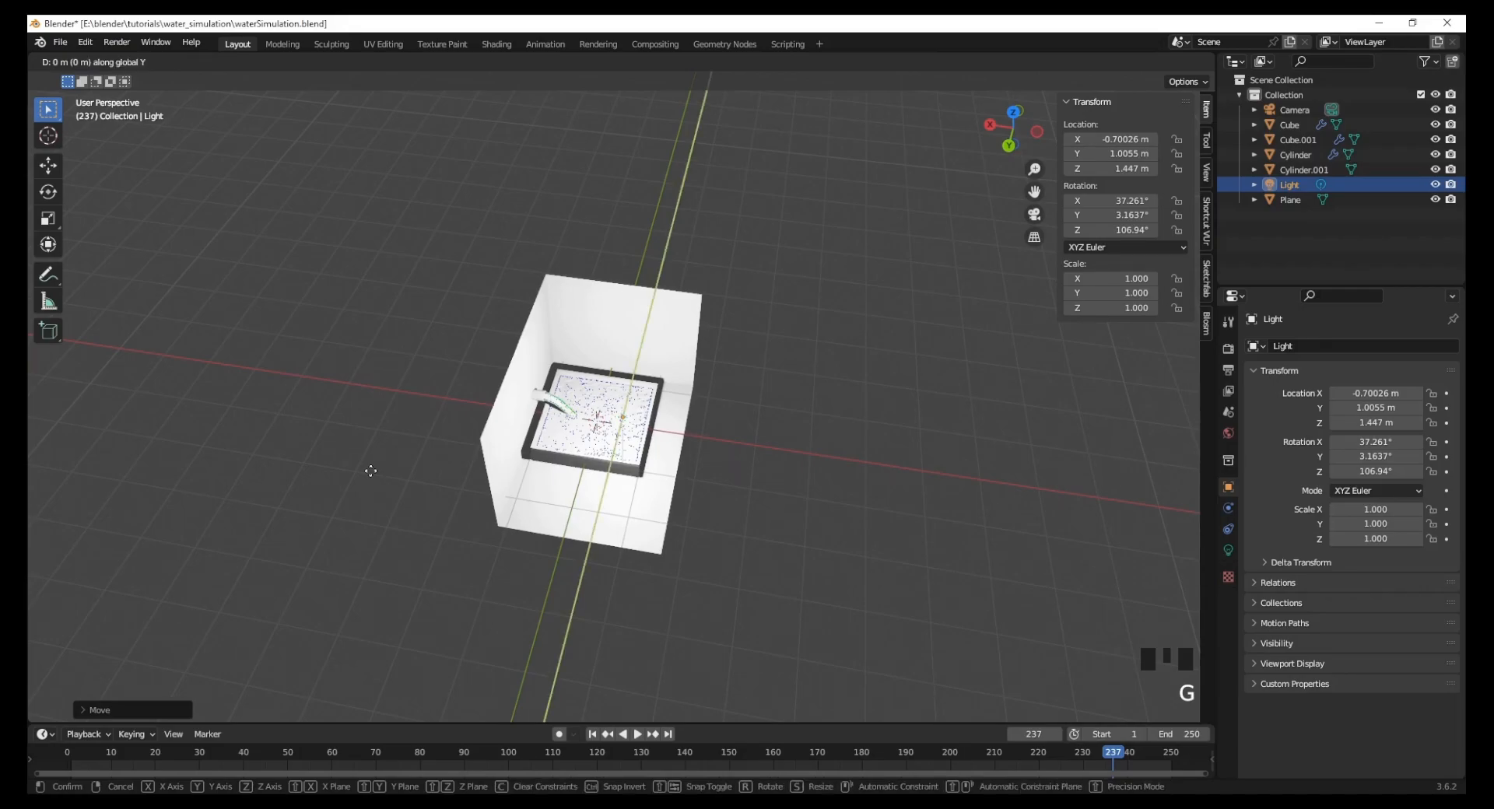
{"action": "left_click", "coordinate": [397, 422]}
{"action": "key", "text": "g"}
{"action": "key", "text": "x"}
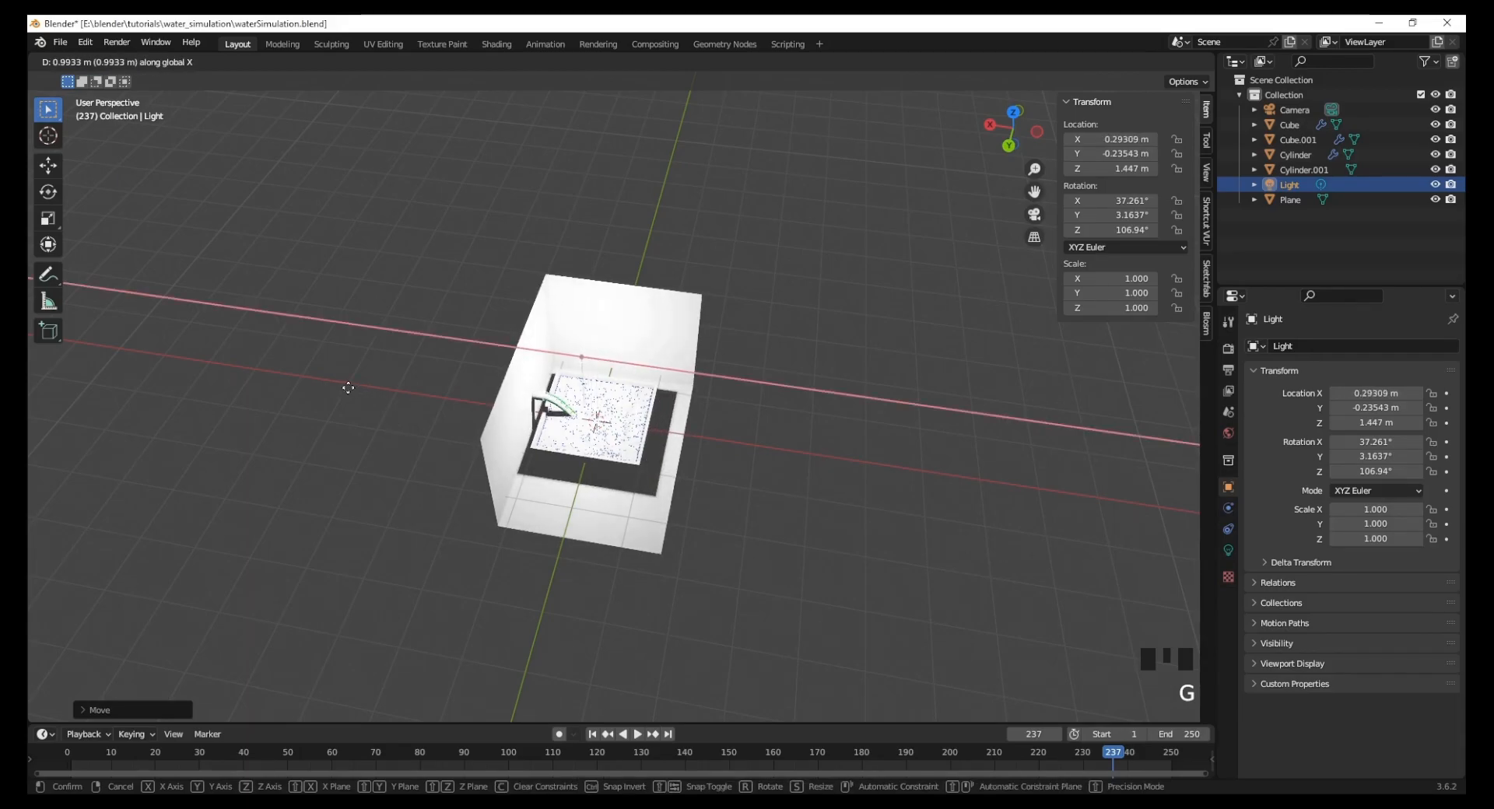
{"action": "left_click", "coordinate": [346, 387]}
Step: Move the light along Y to about -1.00 m, closer to the back wall
{"action": "middle_click_drag", "start_coordinate": [596, 562], "coordinate": [498, 579]}
{"action": "key", "text": "g"}
{"action": "key", "text": "y"}
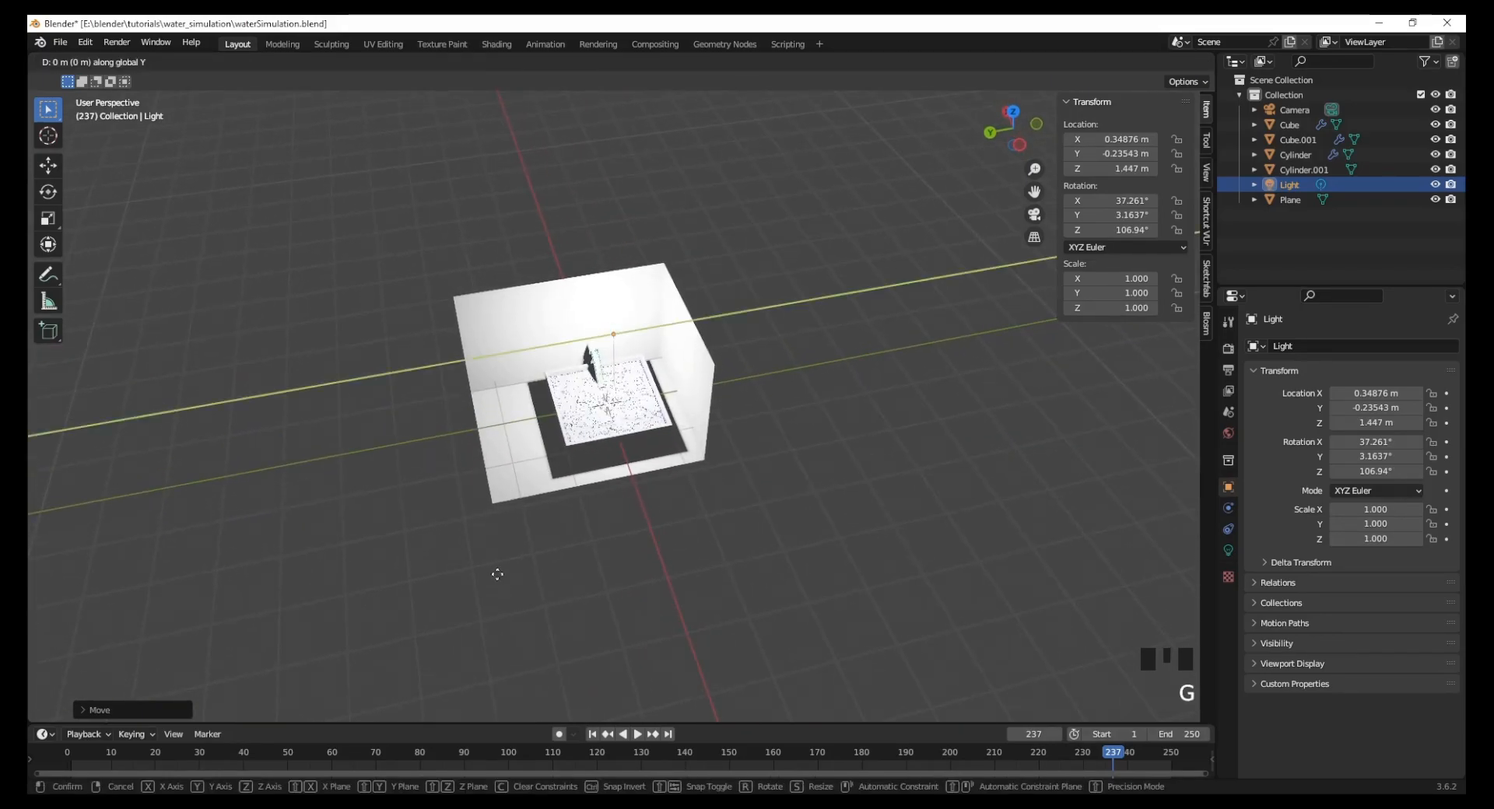
{"action": "left_click", "coordinate": [533, 548]}
{"action": "middle_click_drag", "start_coordinate": [534, 547], "coordinate": [643, 557]}
{"action": "scroll", "coordinate": [547, 471], "scroll_direction": "up", "scroll_amount": 3}
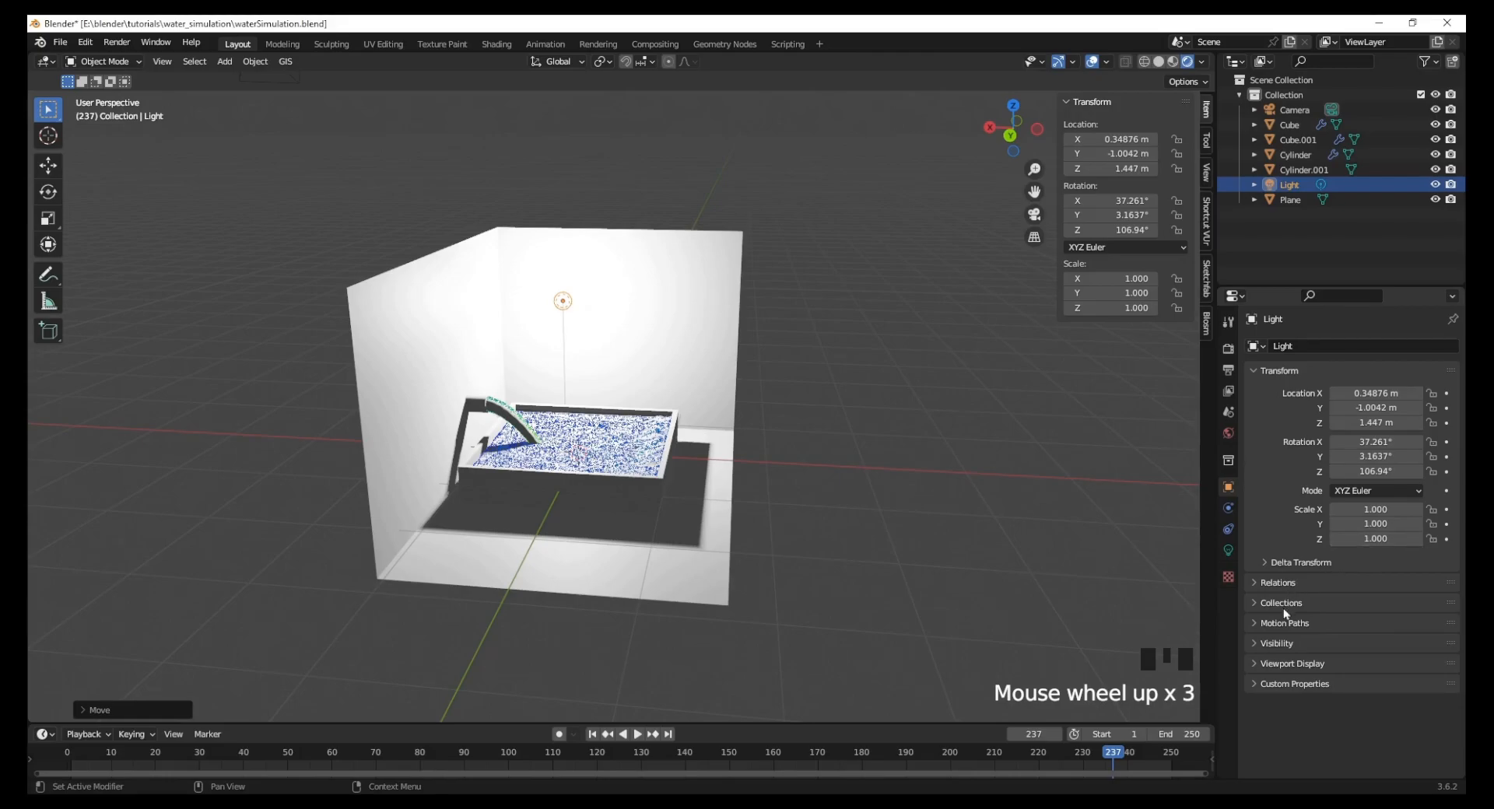
Step: Change the light's type to Sun and set its strength to 5
{"action": "left_click", "coordinate": [1229, 551]}
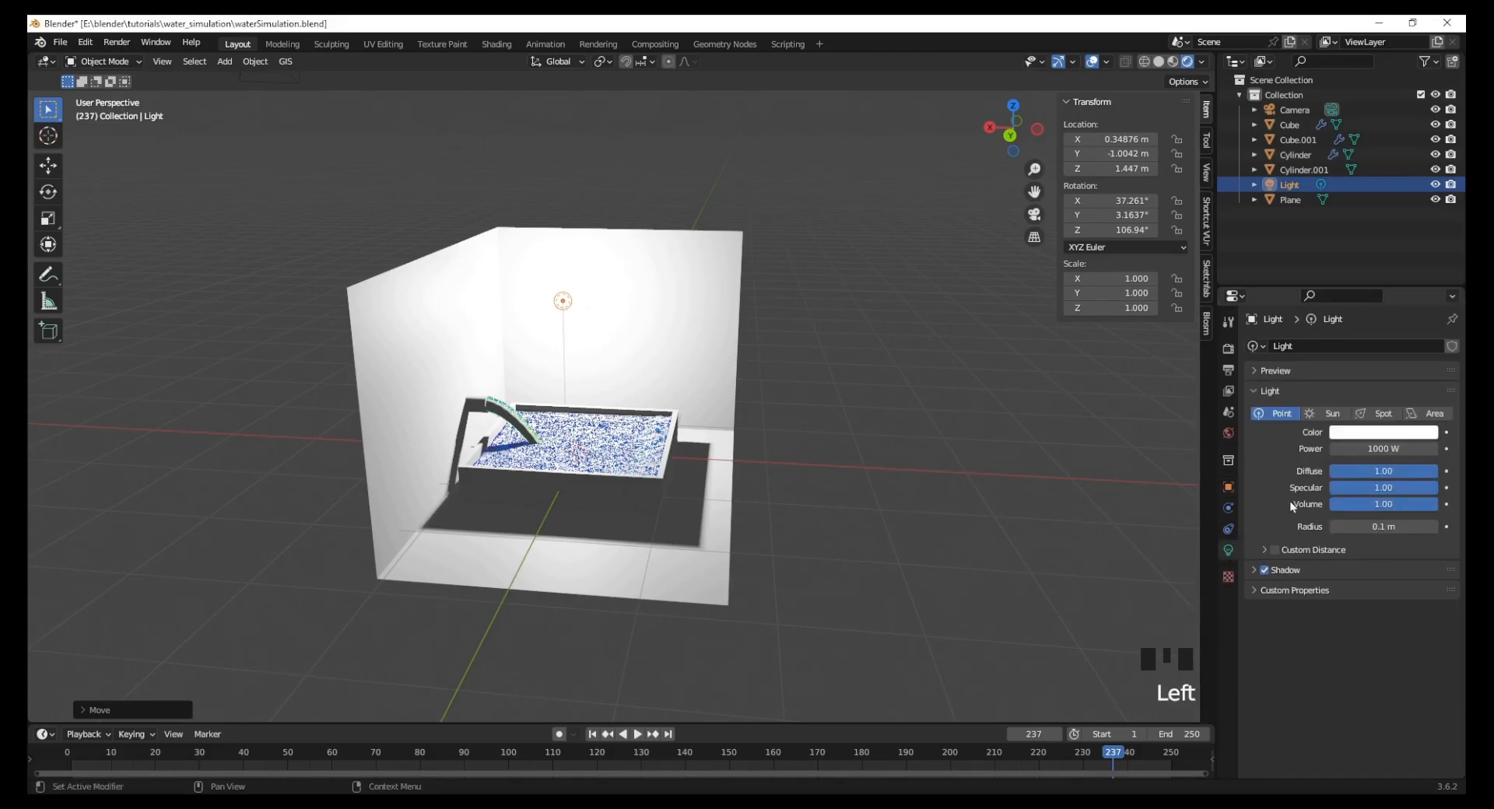
{"action": "left_click", "coordinate": [1323, 412]}
{"action": "left_click", "coordinate": [1393, 451]}
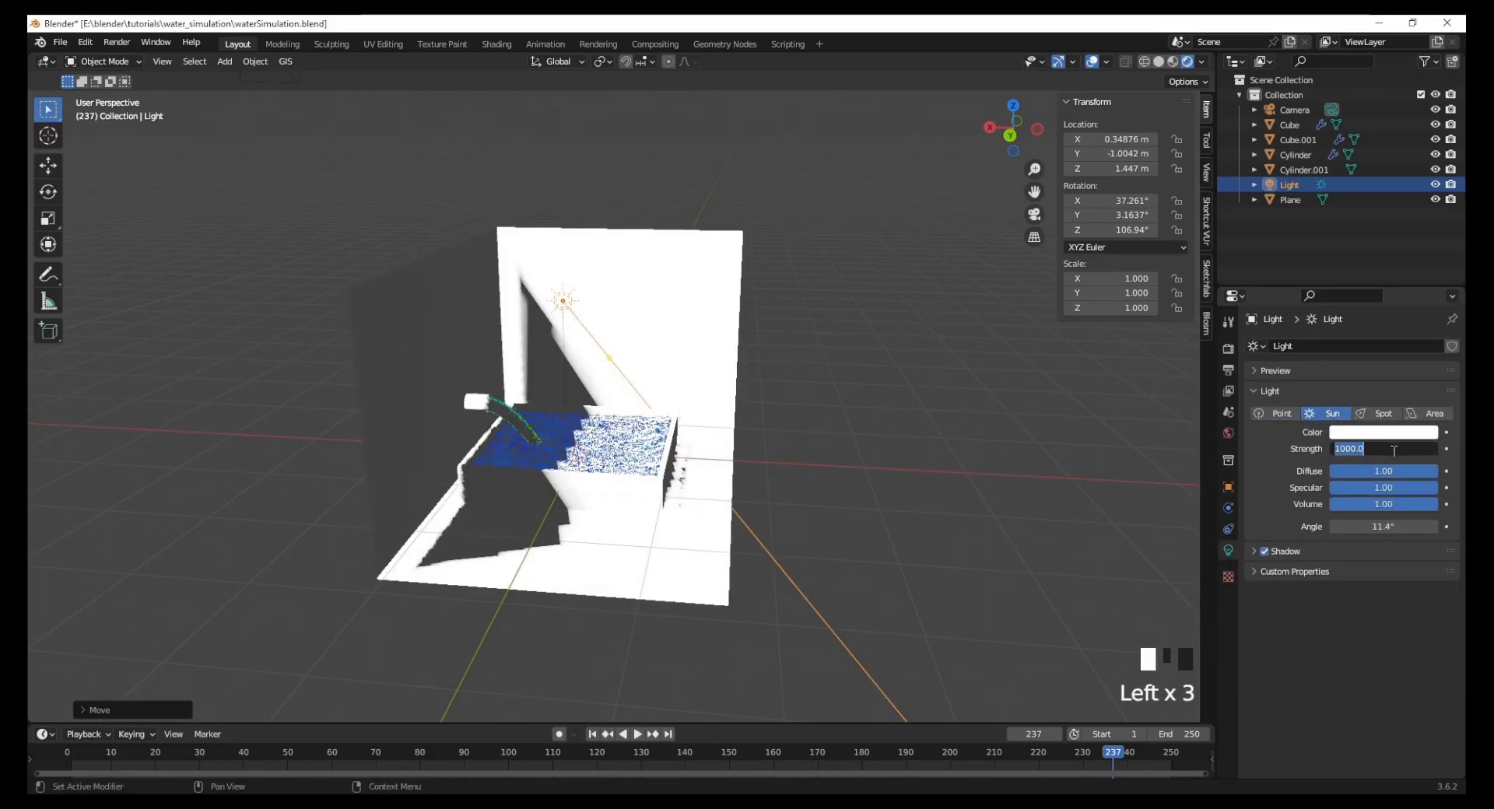
{"action": "type", "text": "5"}
{"action": "key", "text": "Return"}
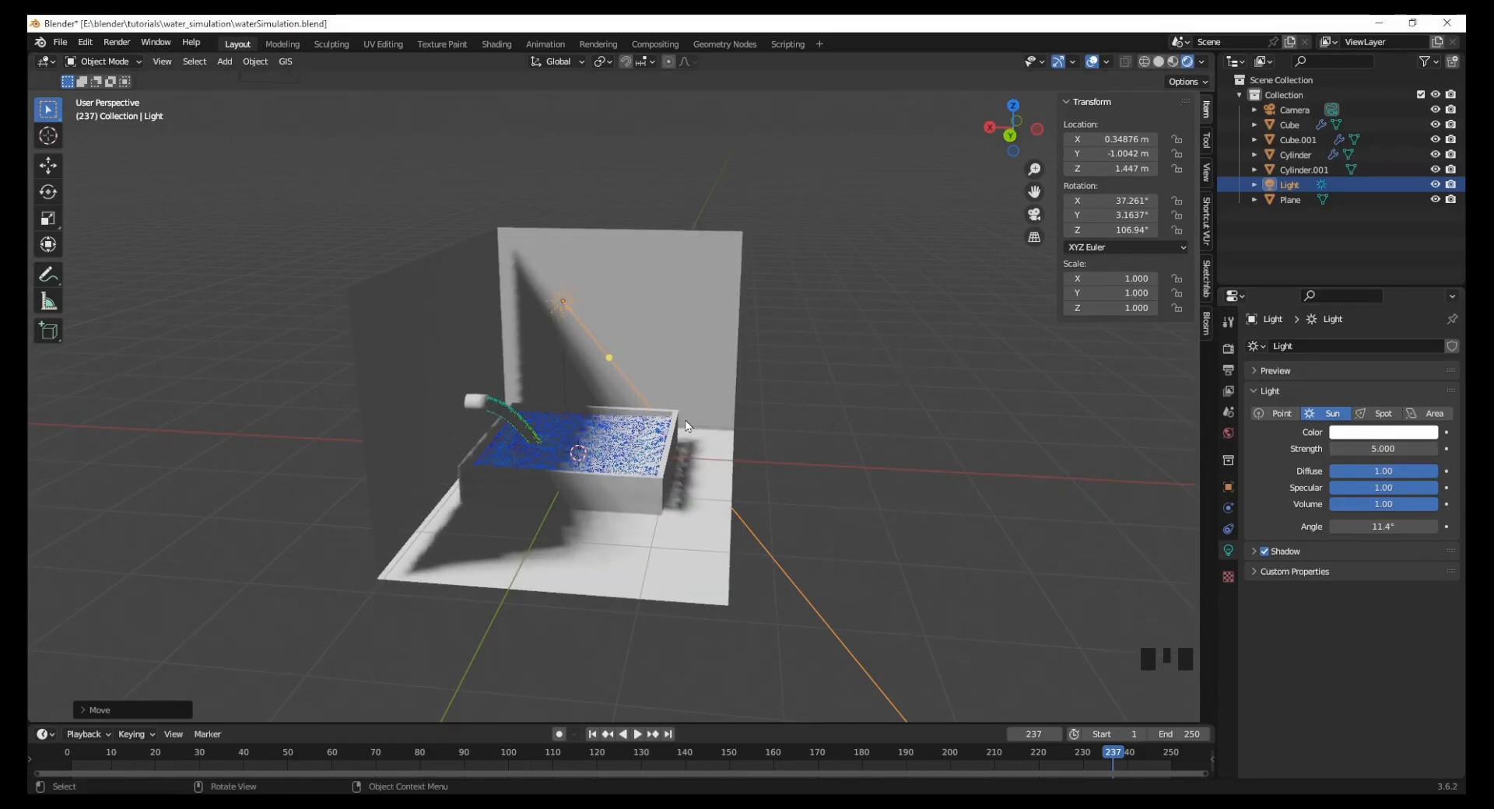
Step: Rotate the sun light freely until it points almost straight down at the tray and lights the inside of both walls
{"action": "key", "text": "r"}
{"action": "key", "text": "r"}
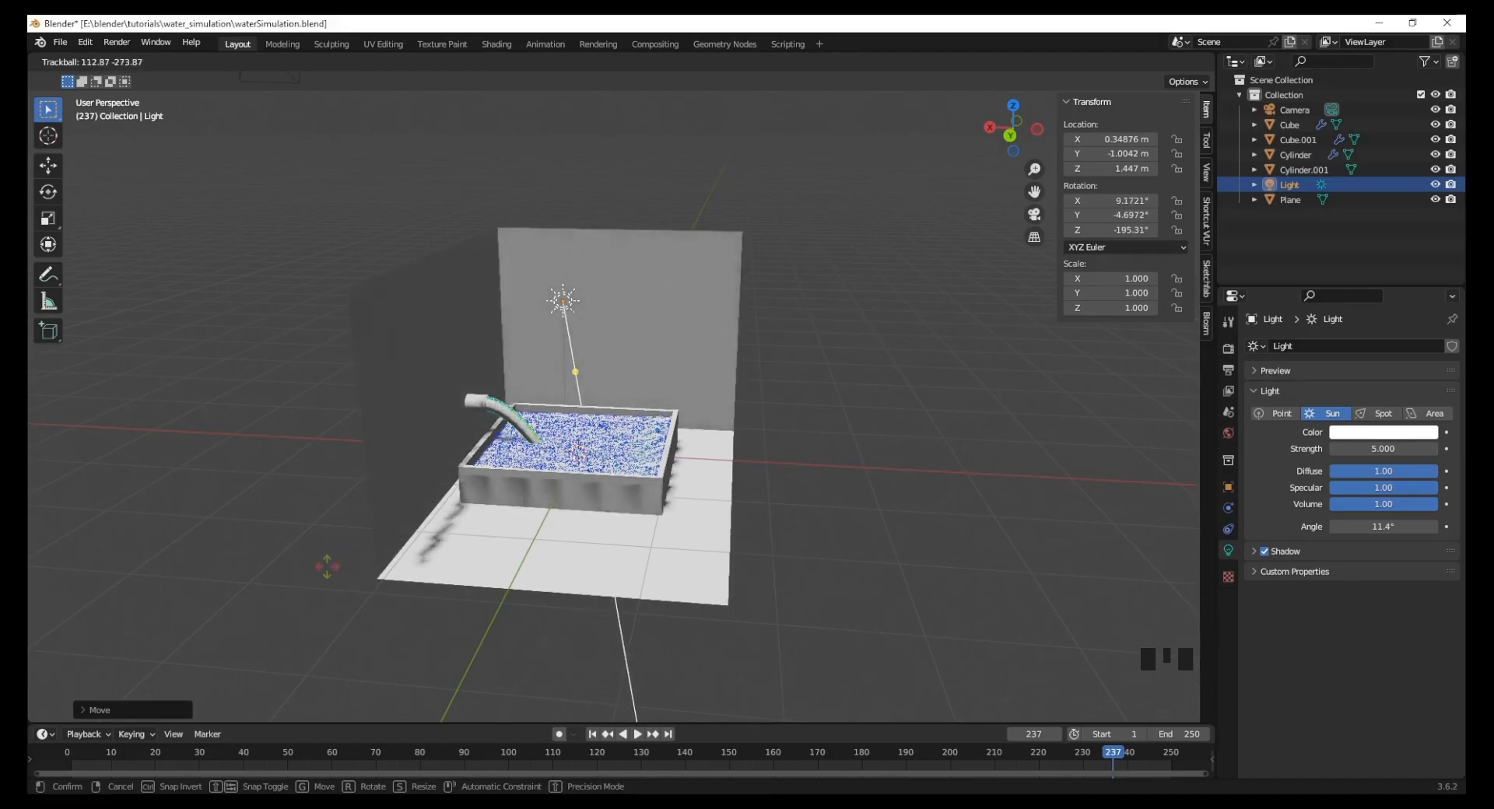
{"action": "left_click", "coordinate": [347, 573]}
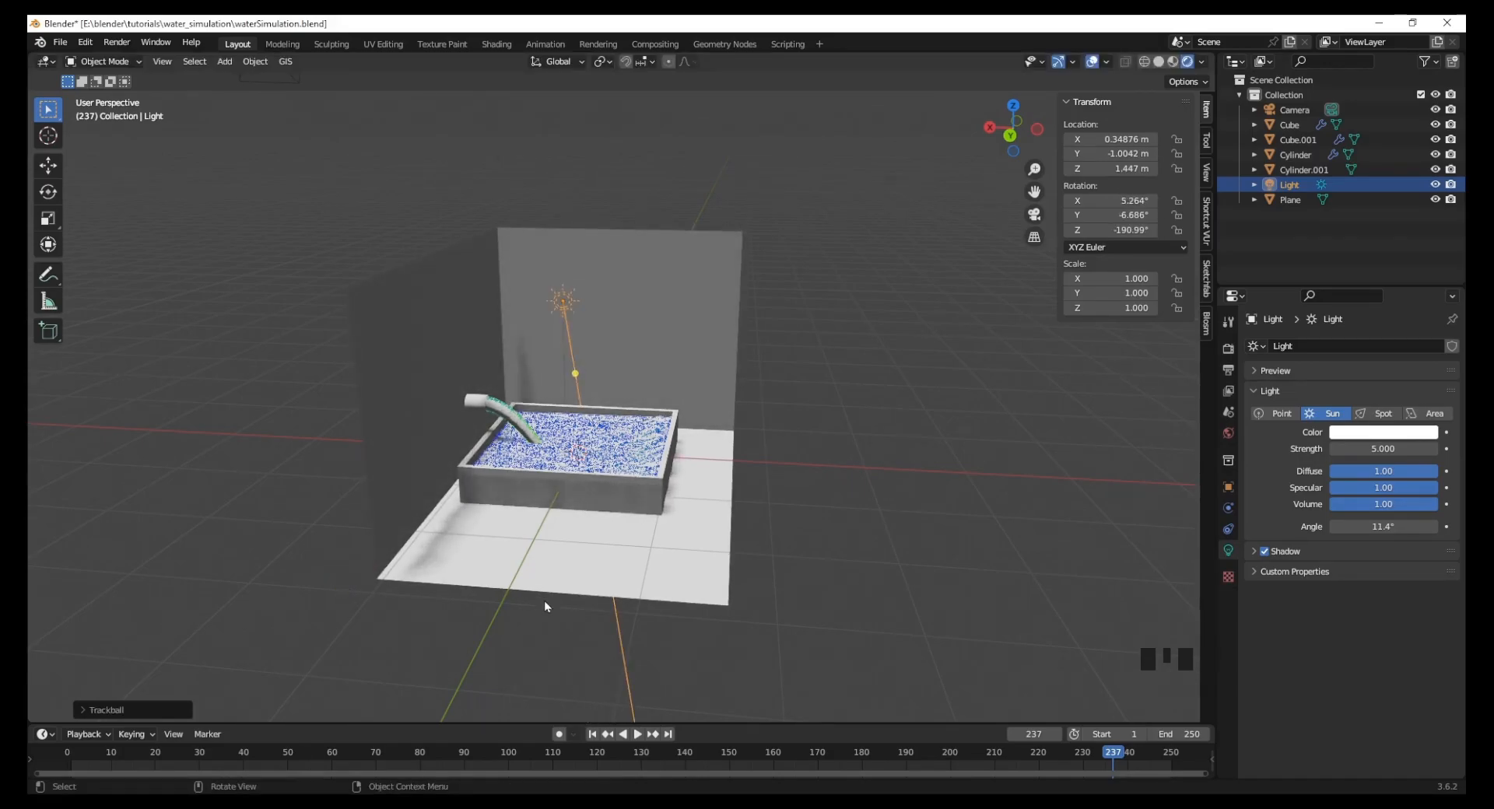
{"action": "middle_click_drag", "start_coordinate": [787, 643], "coordinate": [700, 667]}
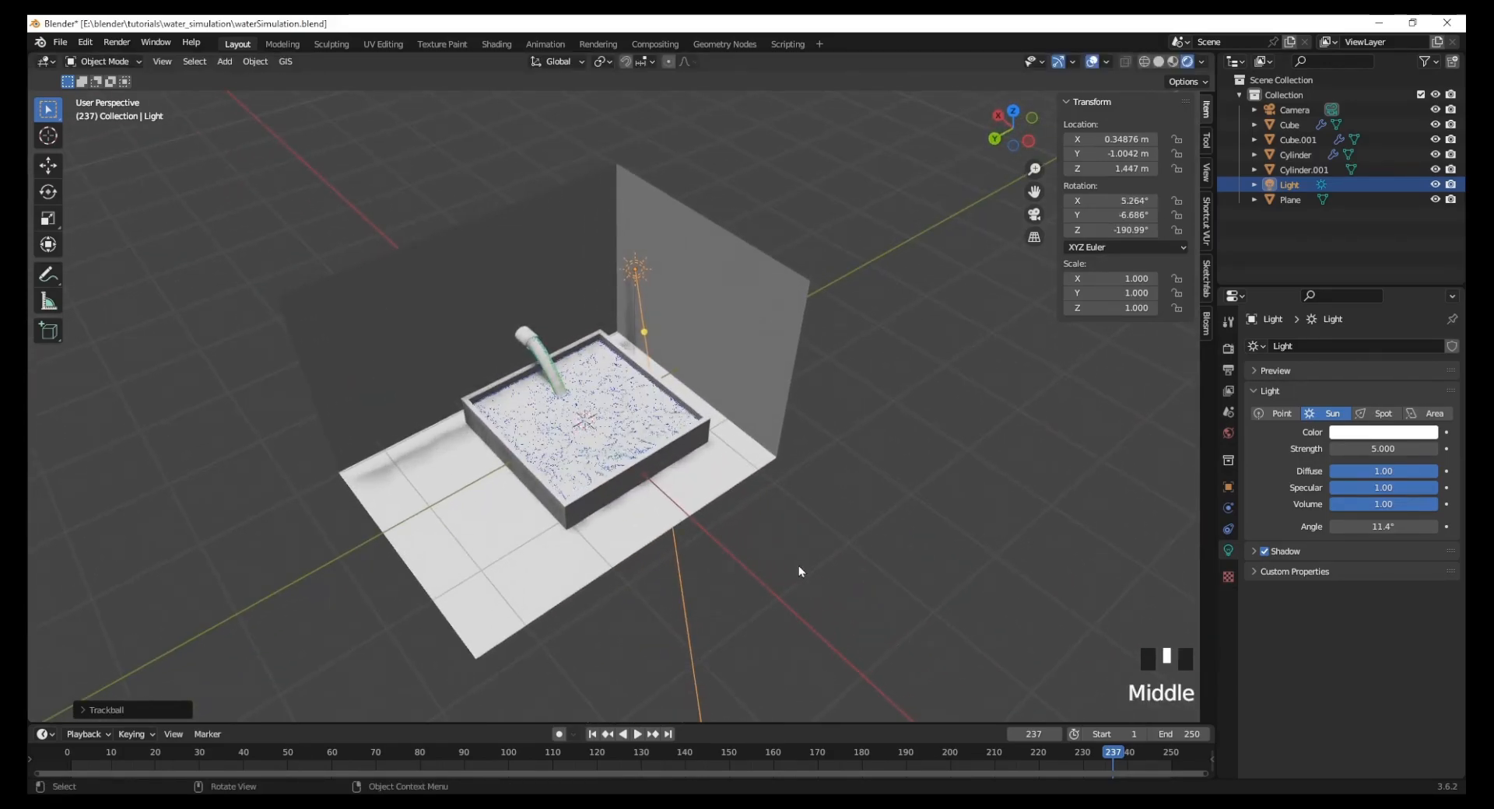
{"action": "key", "text": "r"}
{"action": "key", "text": "r"}
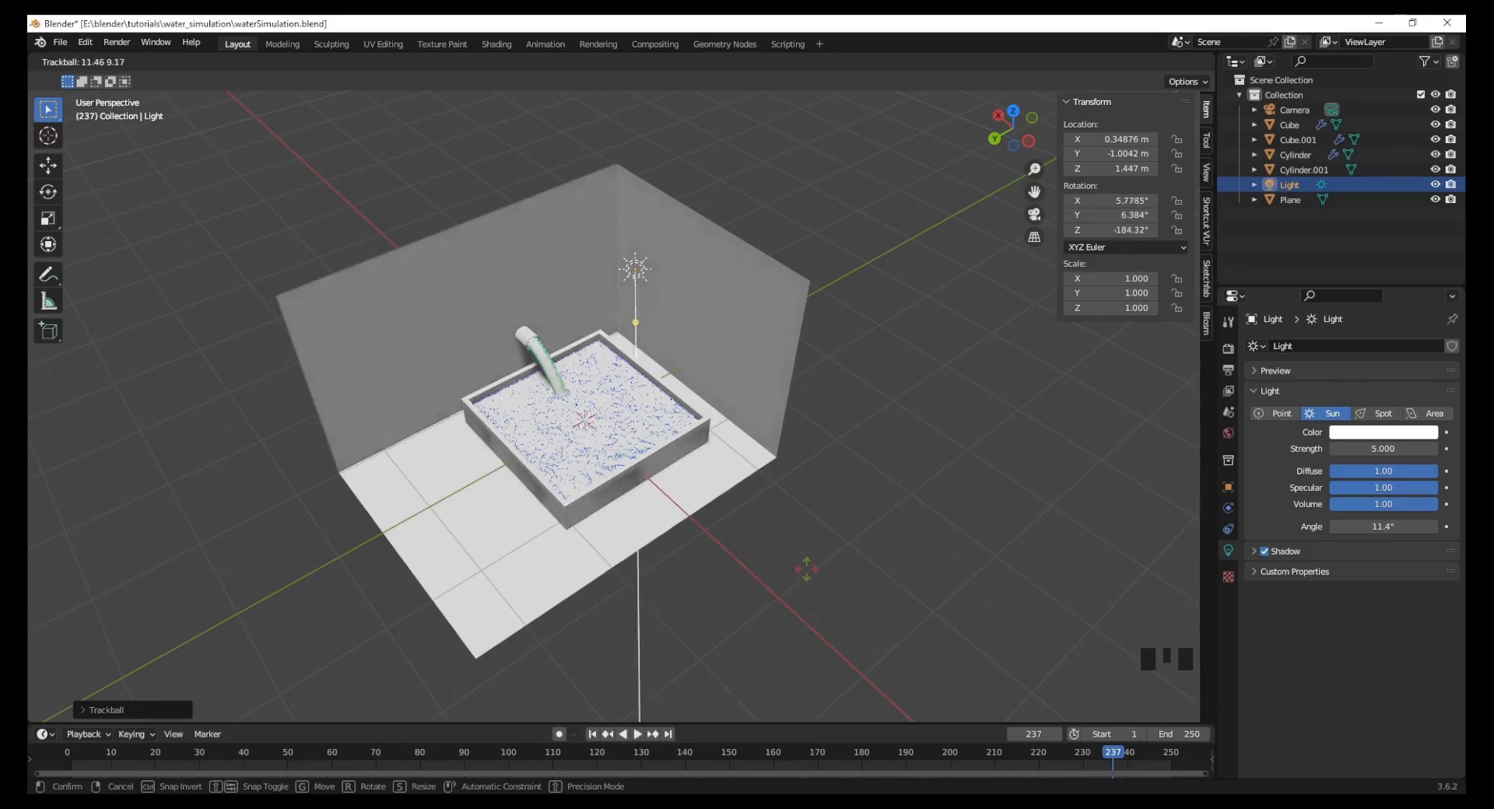
{"action": "left_click", "coordinate": [810, 570]}
Step: Set the base color of the tray's material to a medium blue
{"action": "middle_click_drag", "start_coordinate": [647, 641], "coordinate": [726, 580]}
{"action": "left_click", "coordinate": [657, 478]}
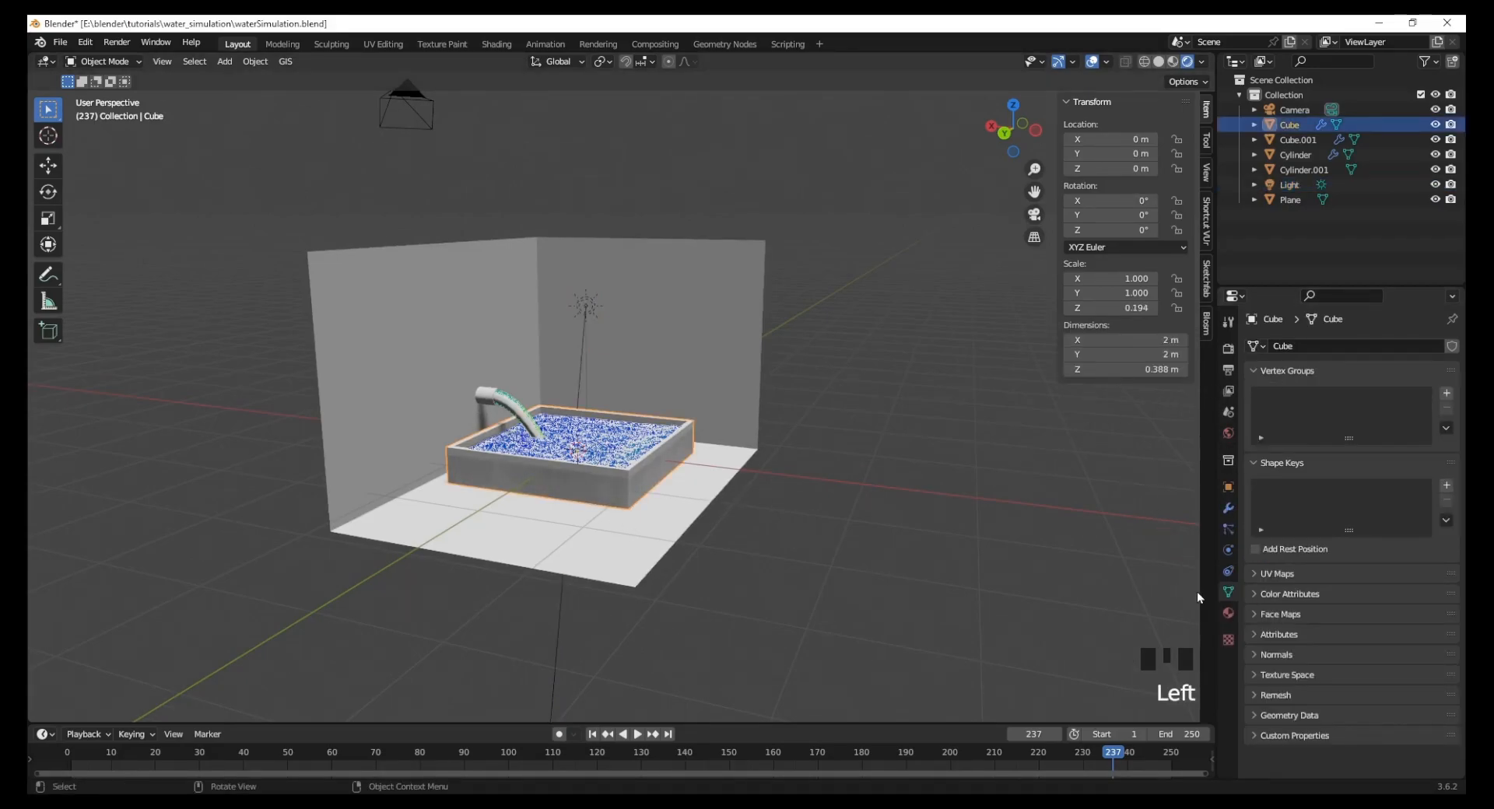
{"action": "left_click", "coordinate": [1227, 612]}
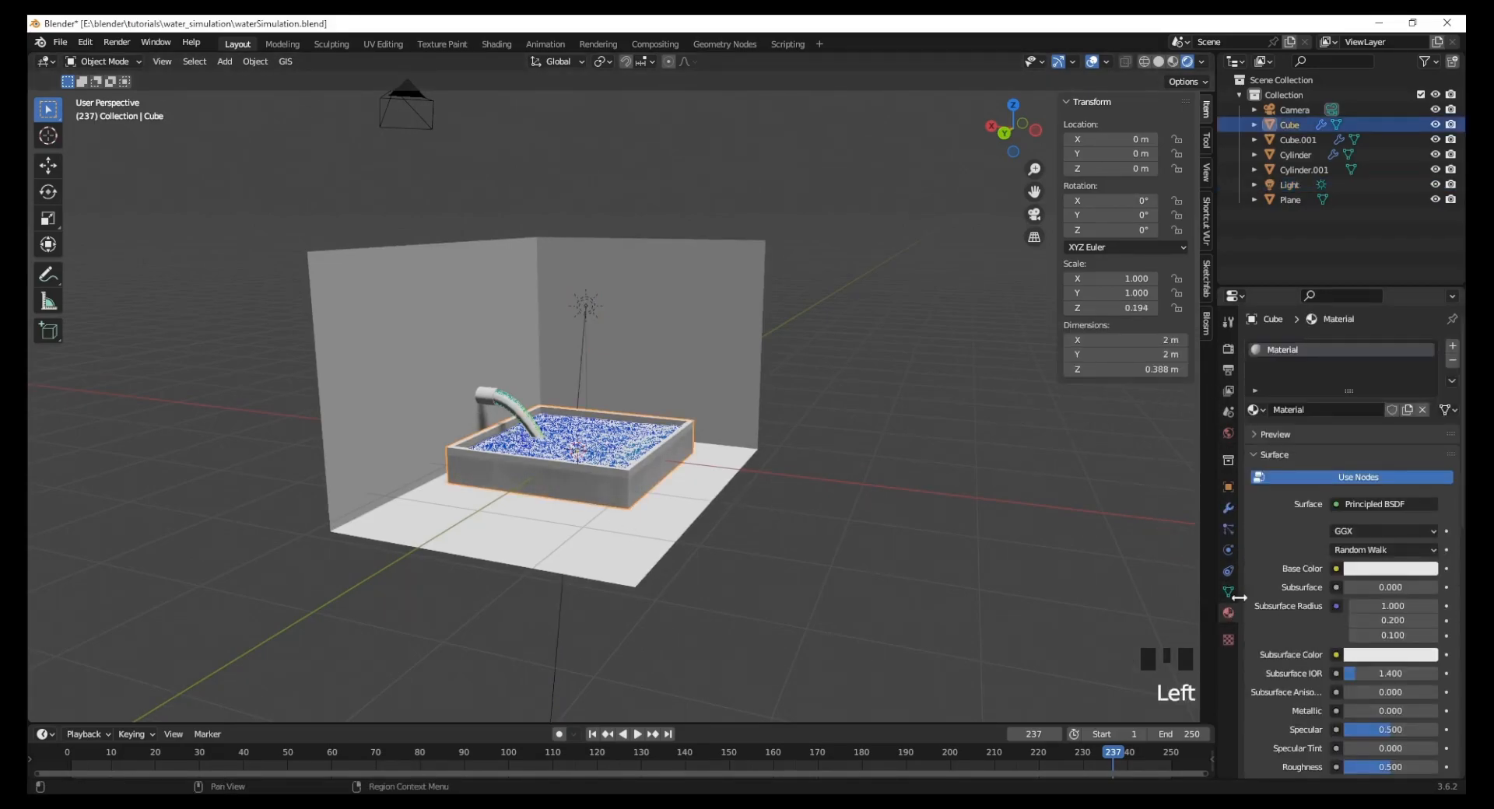
{"action": "left_click", "coordinate": [1381, 572]}
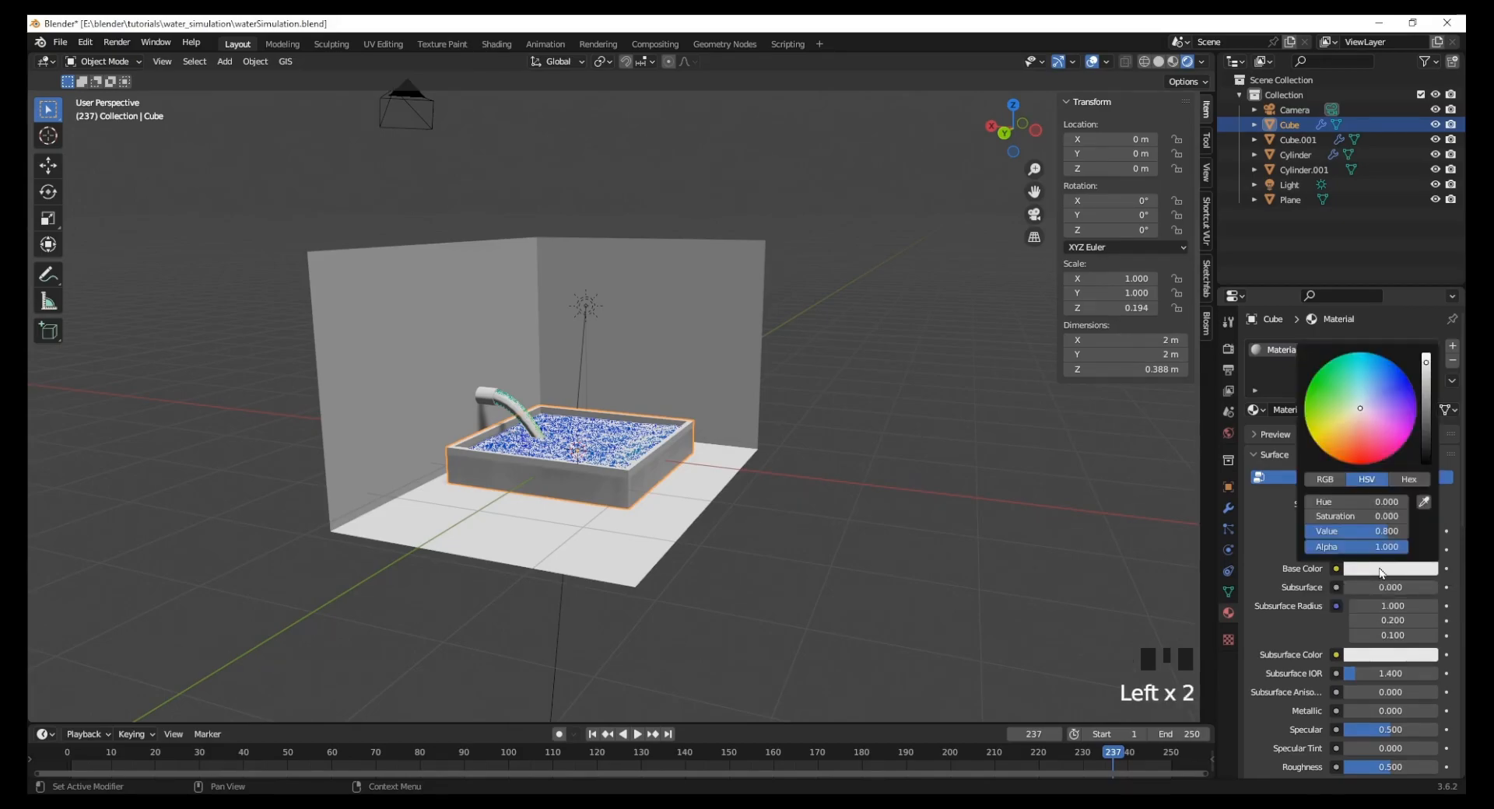
{"action": "left_click", "coordinate": [1380, 380]}
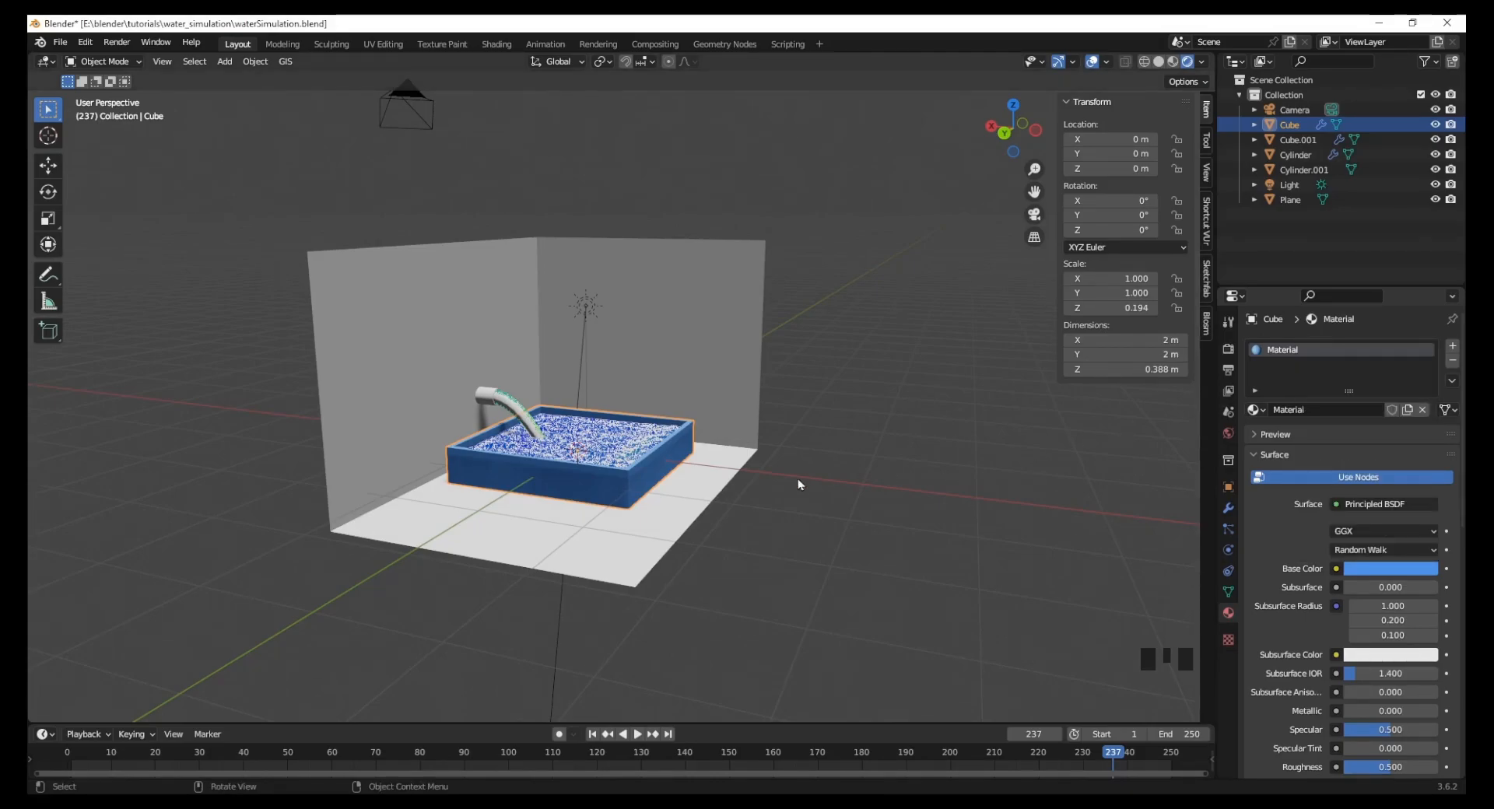
Step: Create a new material for the spout and darken its base color to a grey with value 0.138
{"action": "scroll", "coordinate": [483, 404], "scroll_direction": "up", "scroll_amount": 3}
{"action": "left_click", "coordinate": [387, 399]}
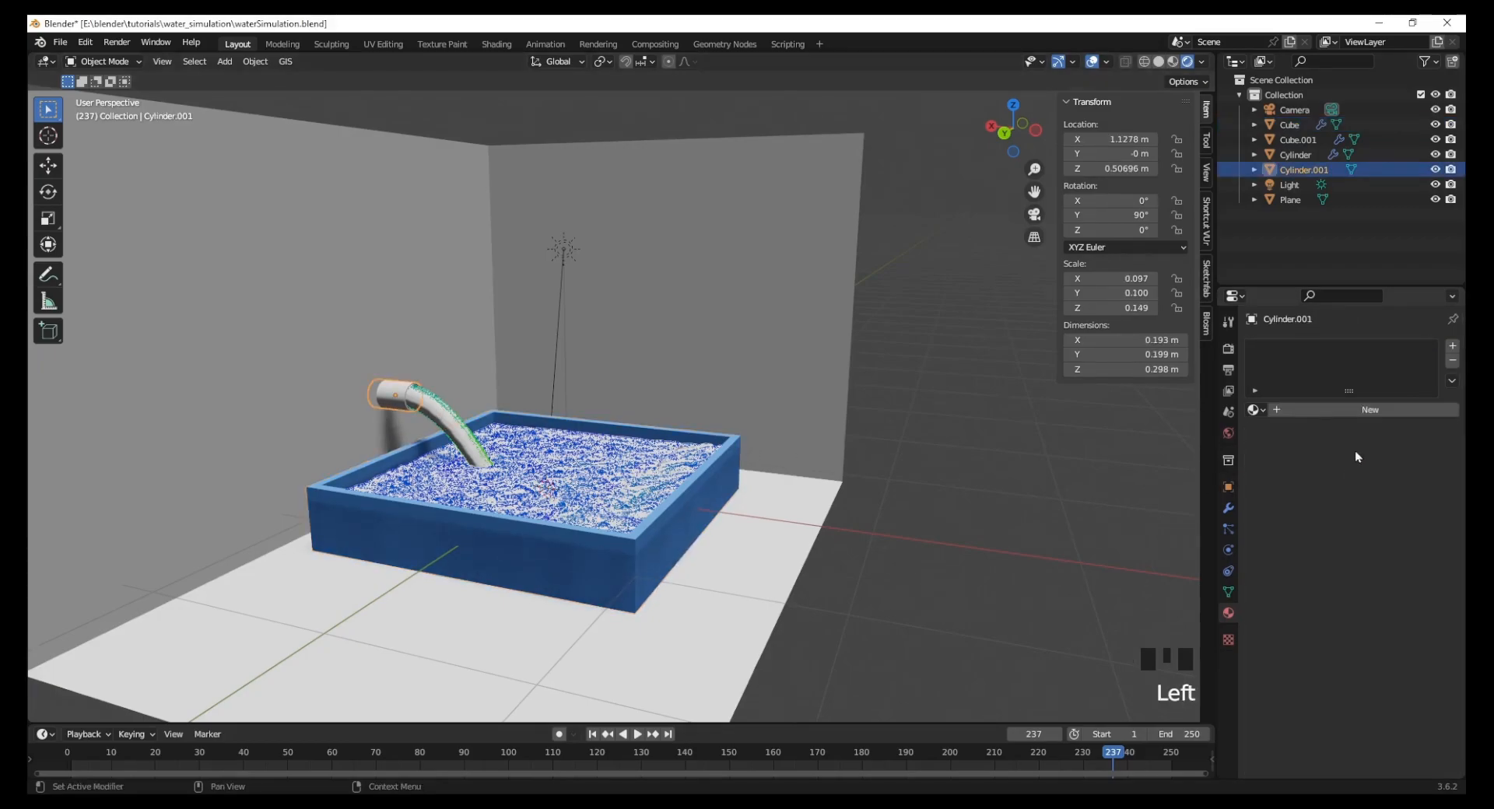
{"action": "left_click", "coordinate": [1355, 408]}
{"action": "left_click", "coordinate": [1382, 572]}
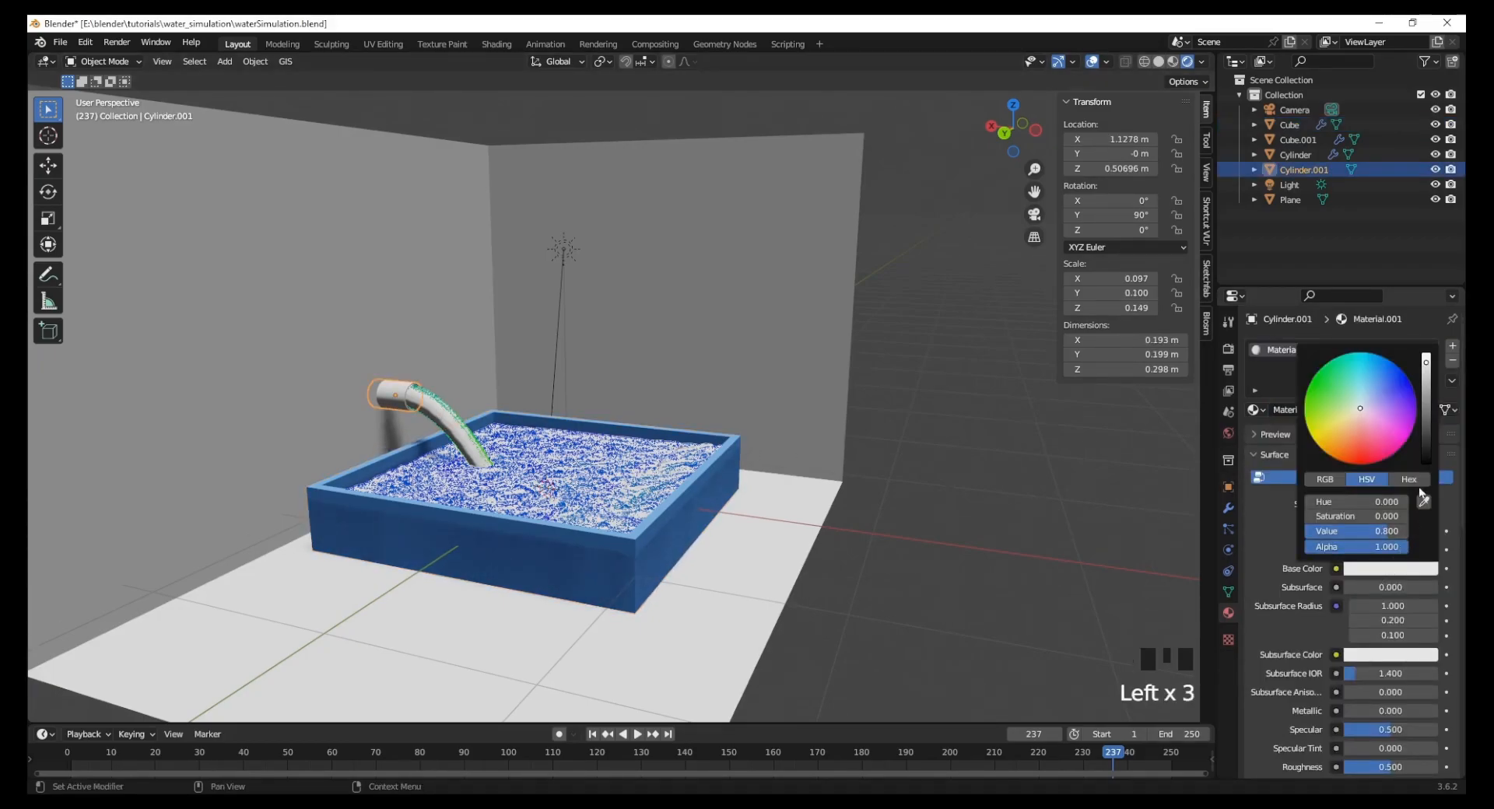
{"action": "left_click", "coordinate": [1427, 412]}
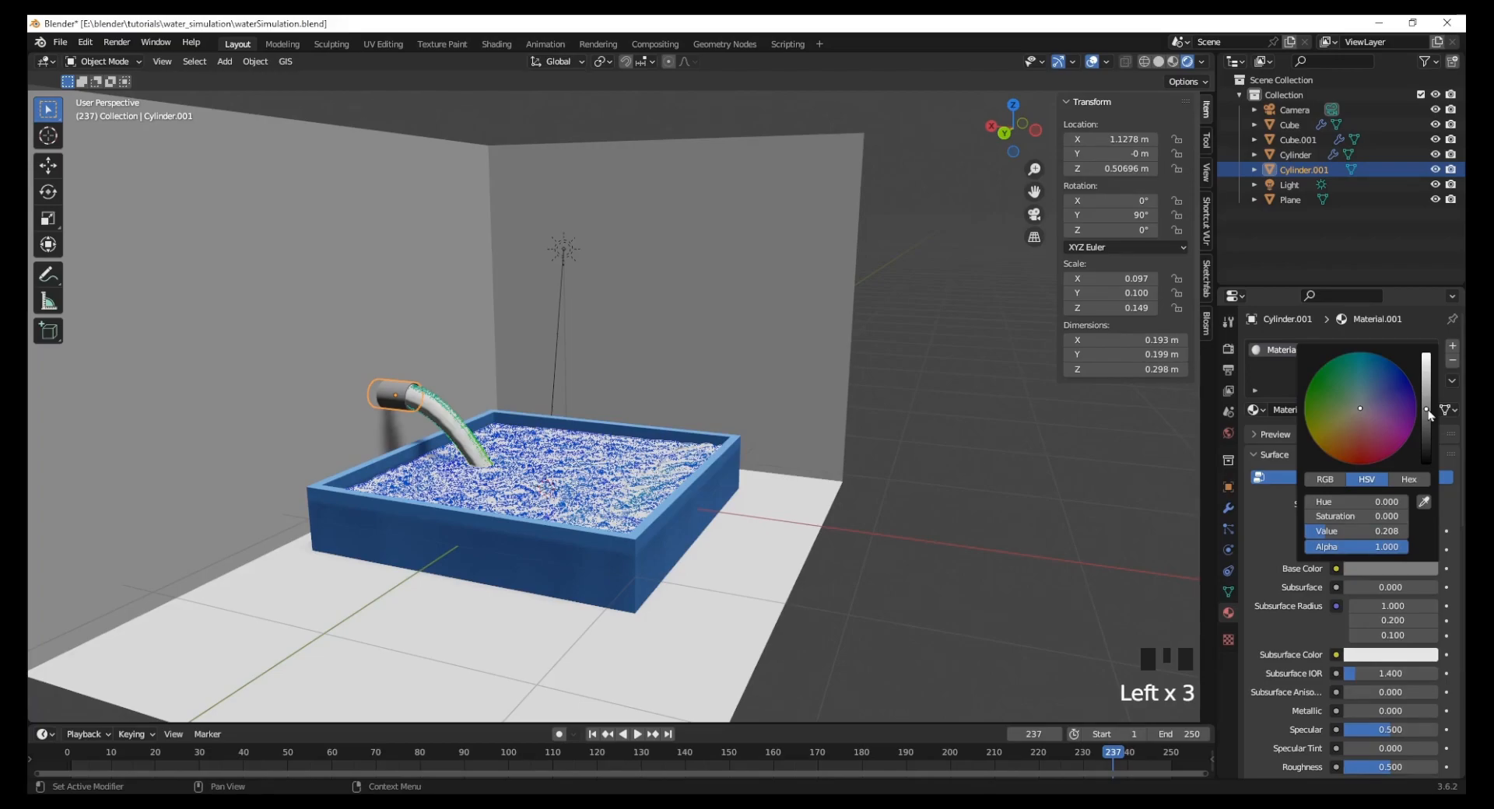
{"action": "left_click_drag", "start_coordinate": [1428, 416], "coordinate": [1428, 420]}
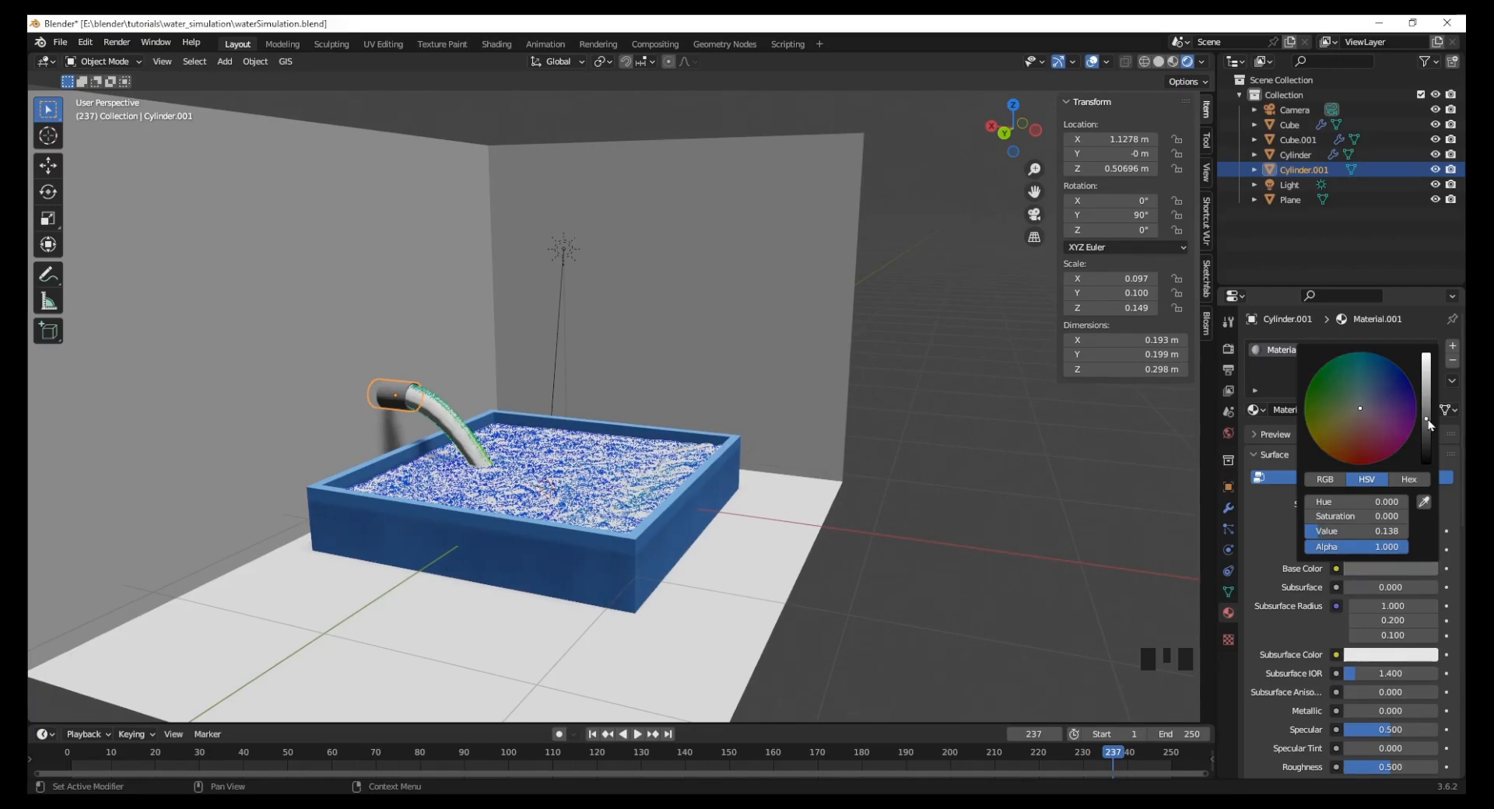
Step: Give the water domain a new material with a Glass BSDF surface, roughness 0 and an IOR of 4/3
{"action": "left_click", "coordinate": [471, 458]}
{"action": "left_click", "coordinate": [1320, 412]}
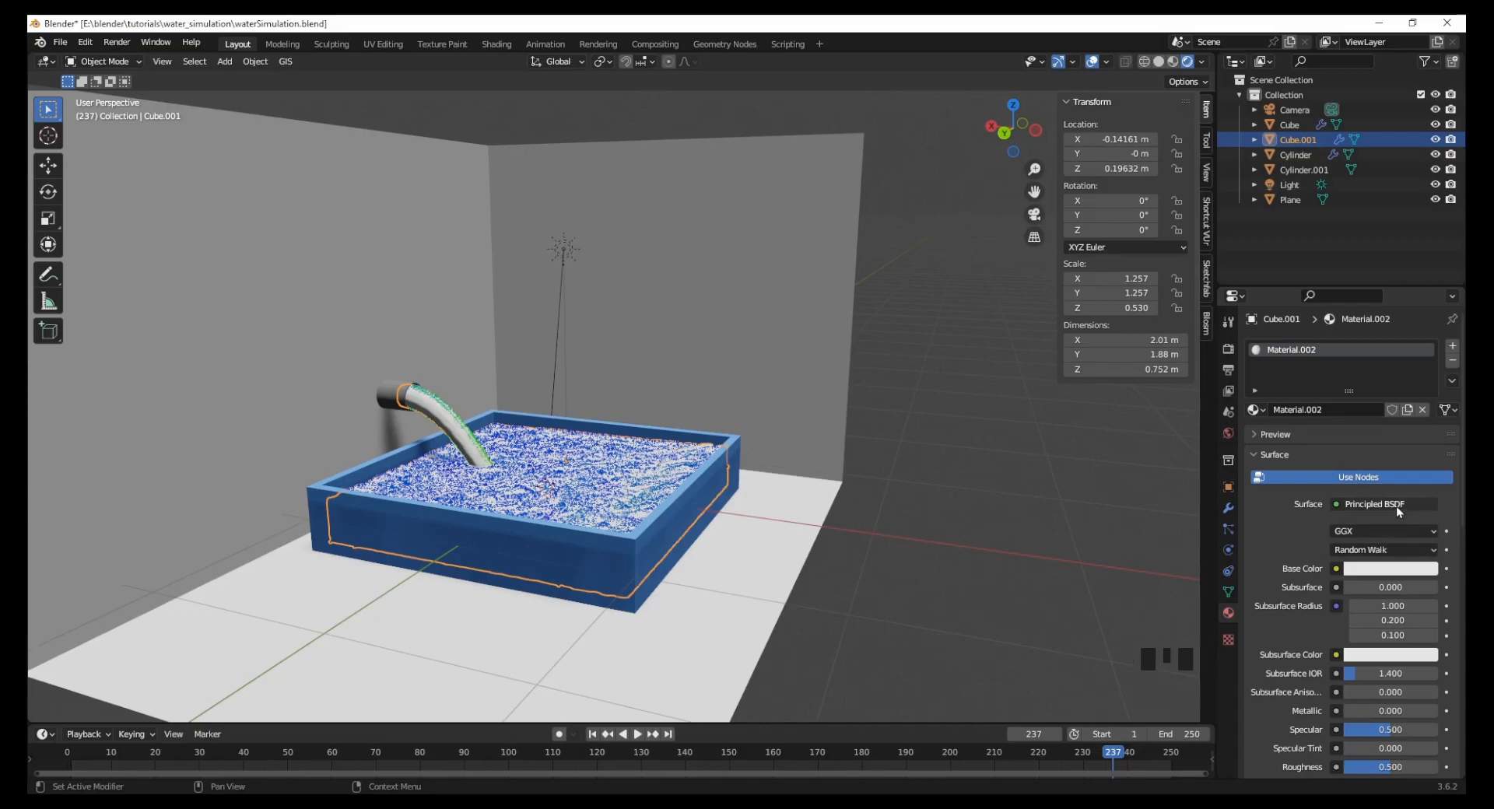
{"action": "left_click", "coordinate": [1396, 506]}
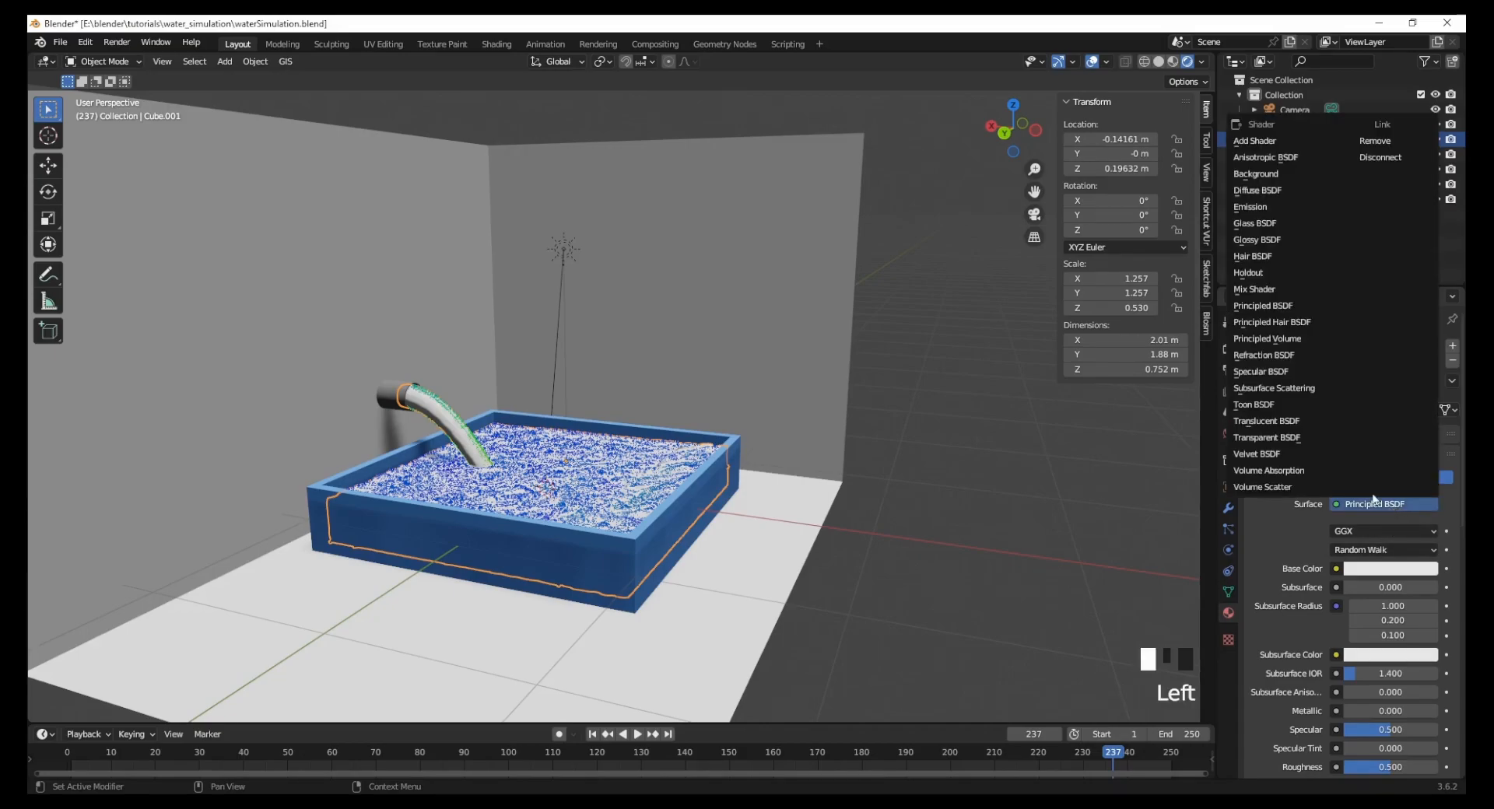
{"action": "left_click", "coordinate": [1255, 223]}
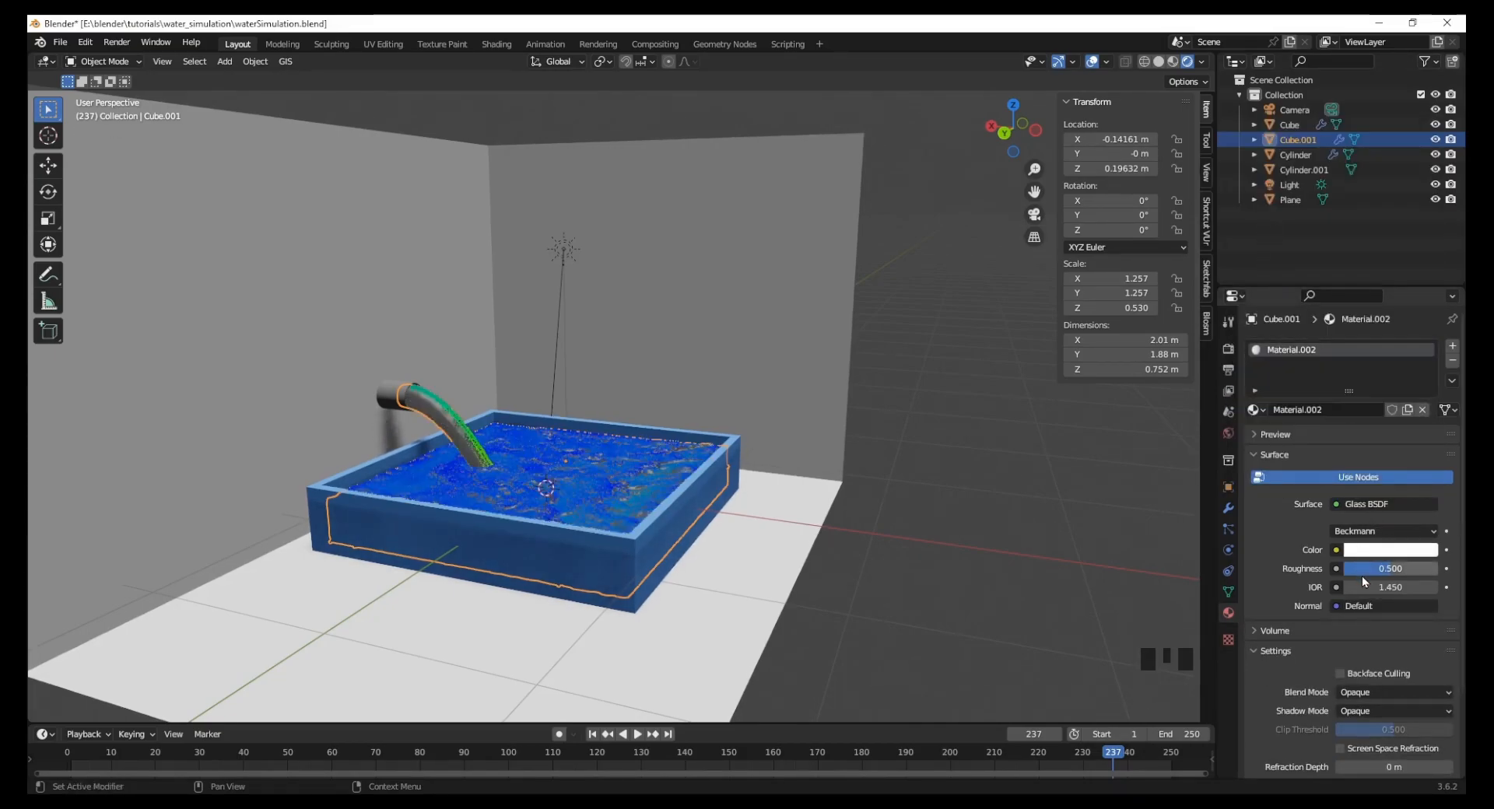
{"action": "left_click_drag", "start_coordinate": [1391, 570], "coordinate": [1341, 570]}
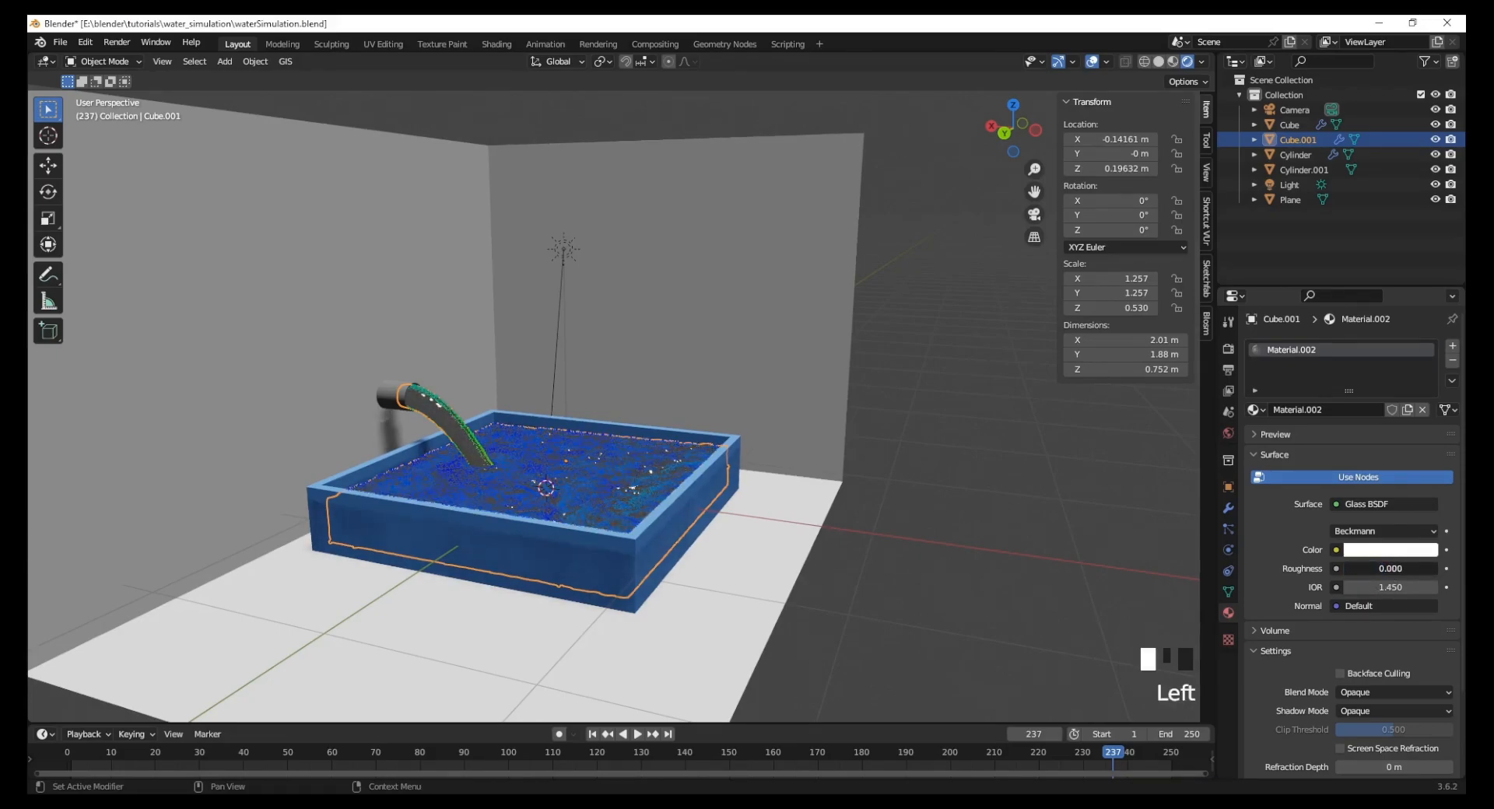
{"action": "left_click", "coordinate": [1392, 588]}
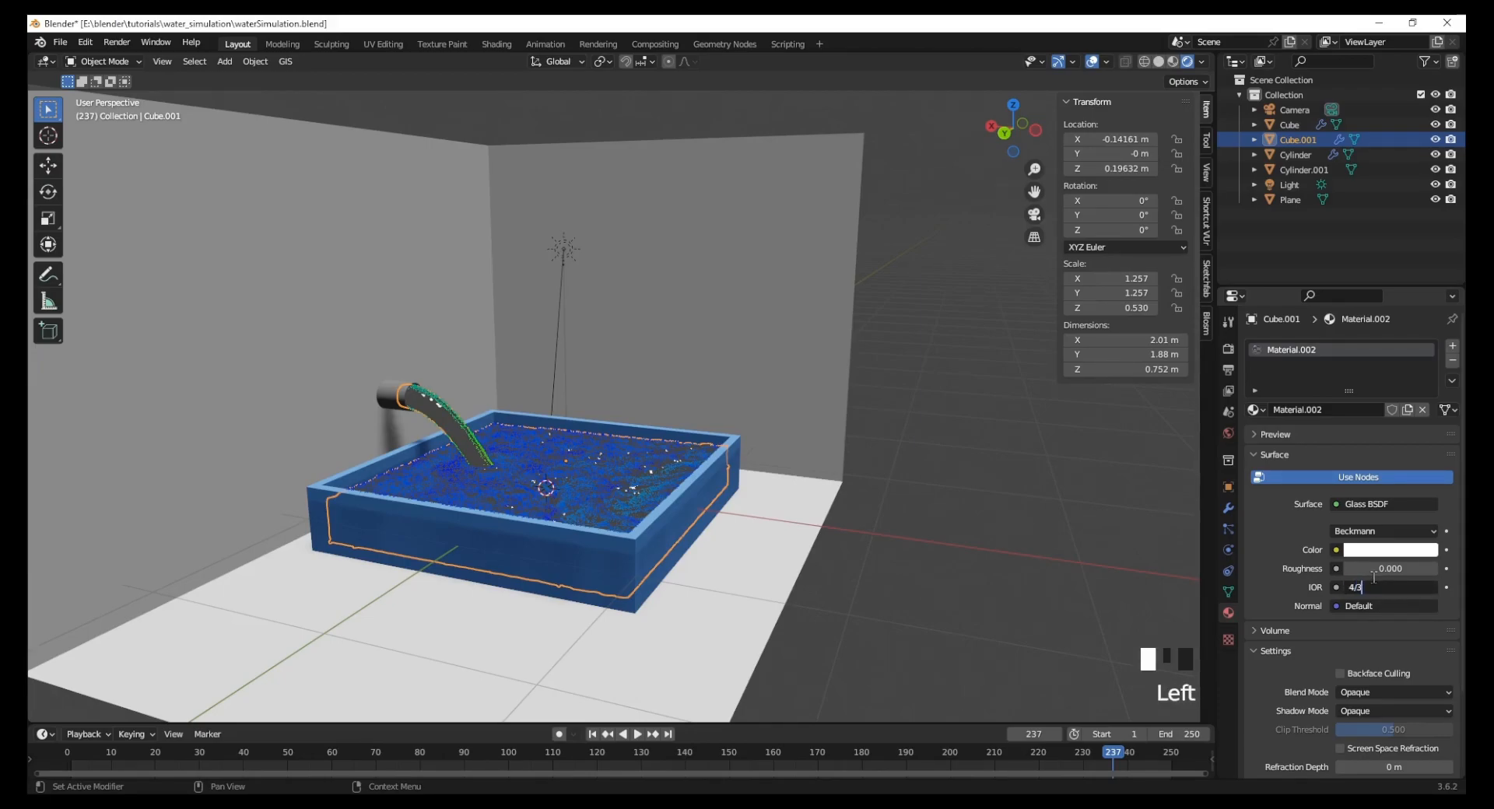
{"action": "key", "text": "Return"}
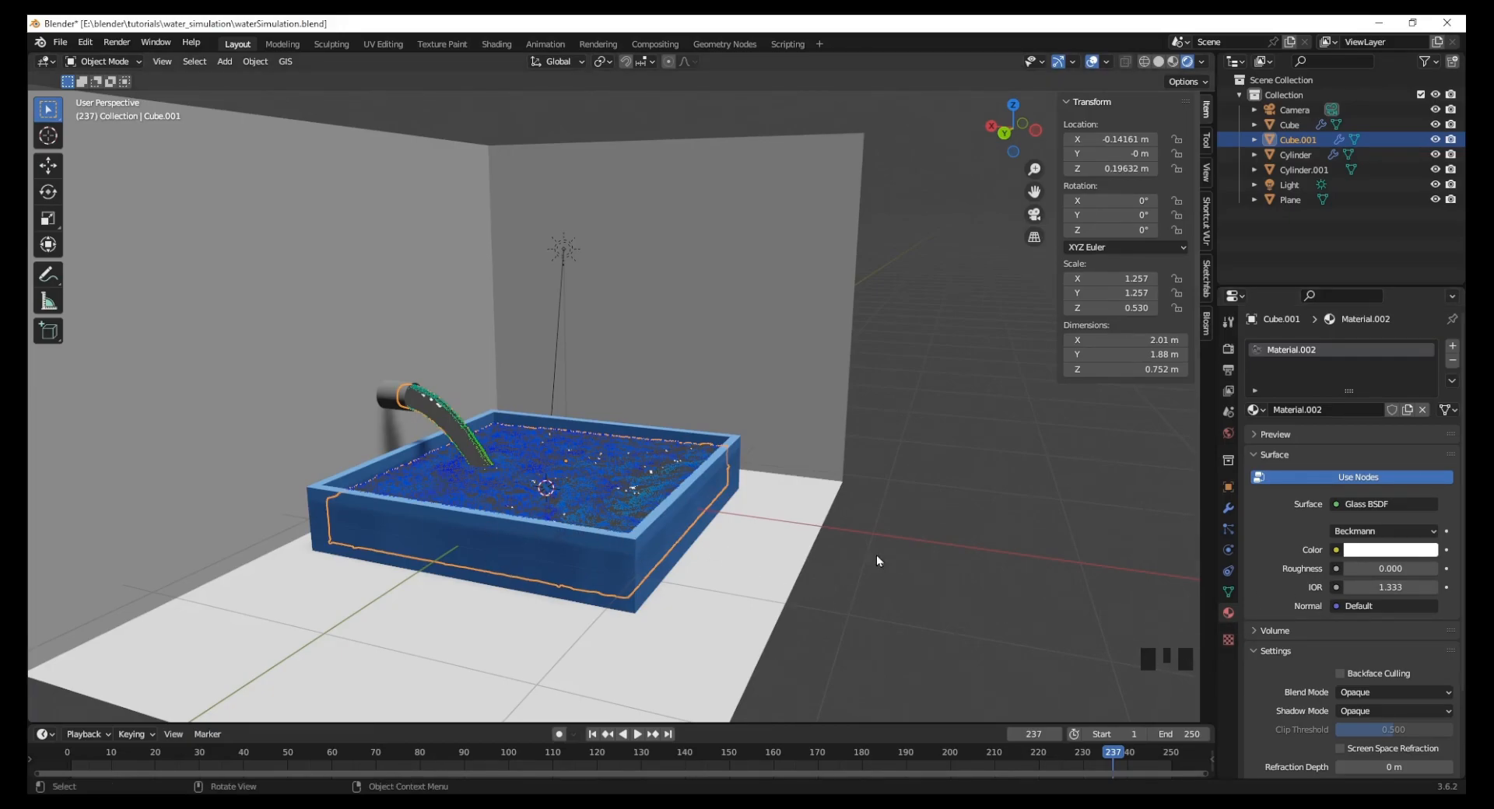
Step: Switch the scene's render engine to Cycles
{"action": "left_click", "coordinate": [1227, 348]}
{"action": "left_click", "coordinate": [1413, 347]}
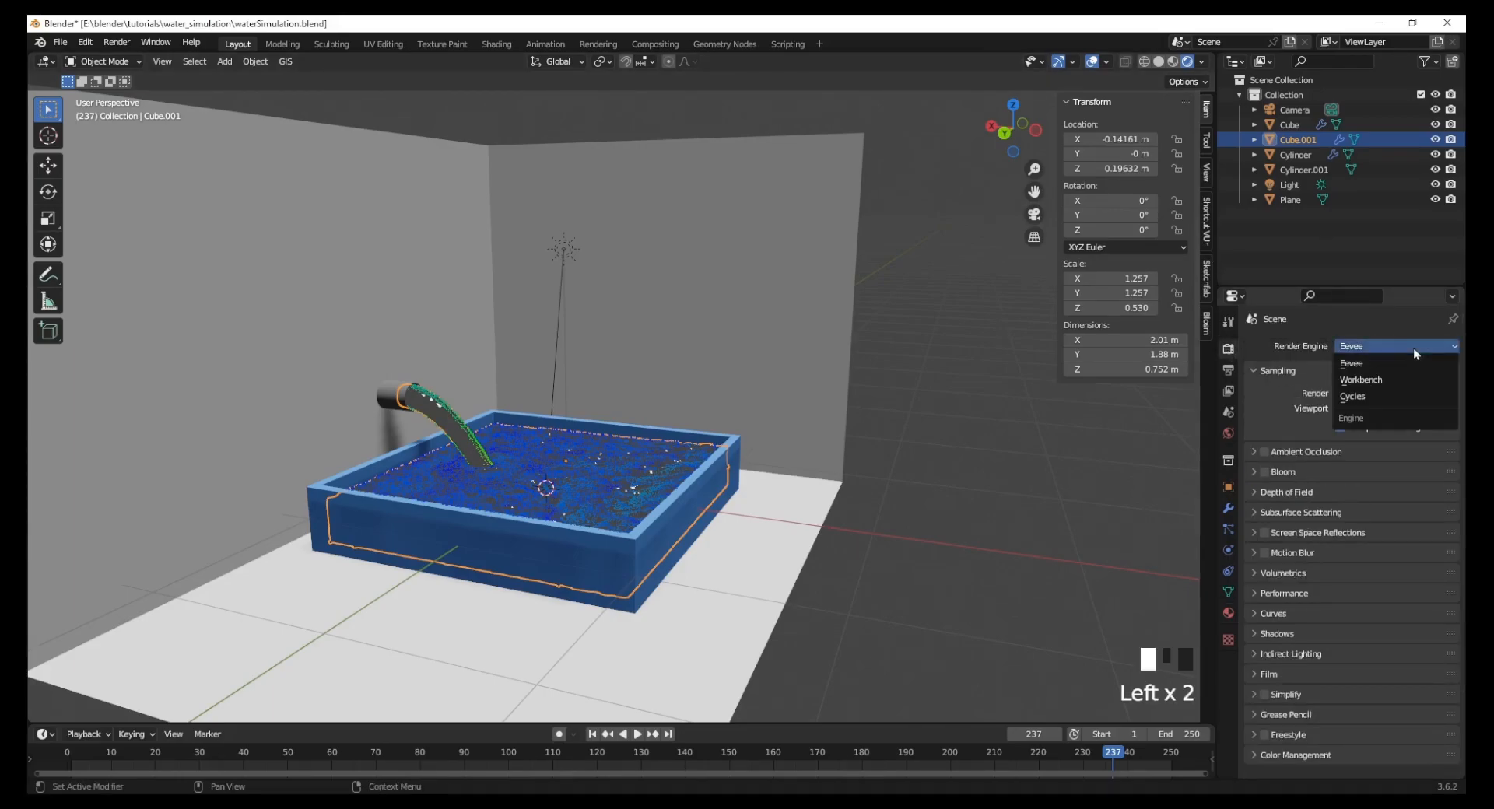
{"action": "left_click", "coordinate": [1361, 397]}
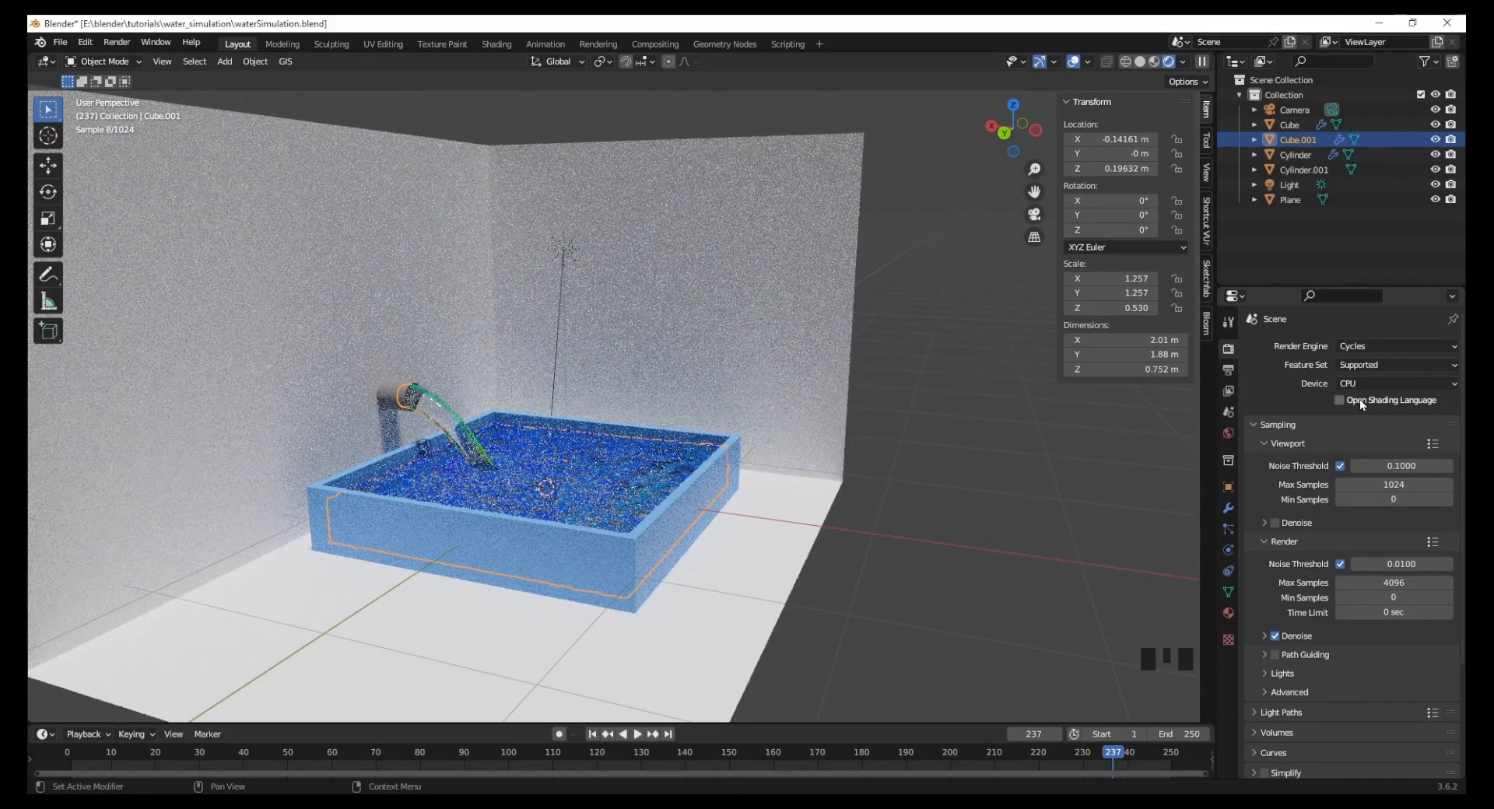
Step: Set the maximum samples to 8 for the viewport and 12 for the render, and enable viewport denoising
{"action": "left_click", "coordinate": [1408, 490]}
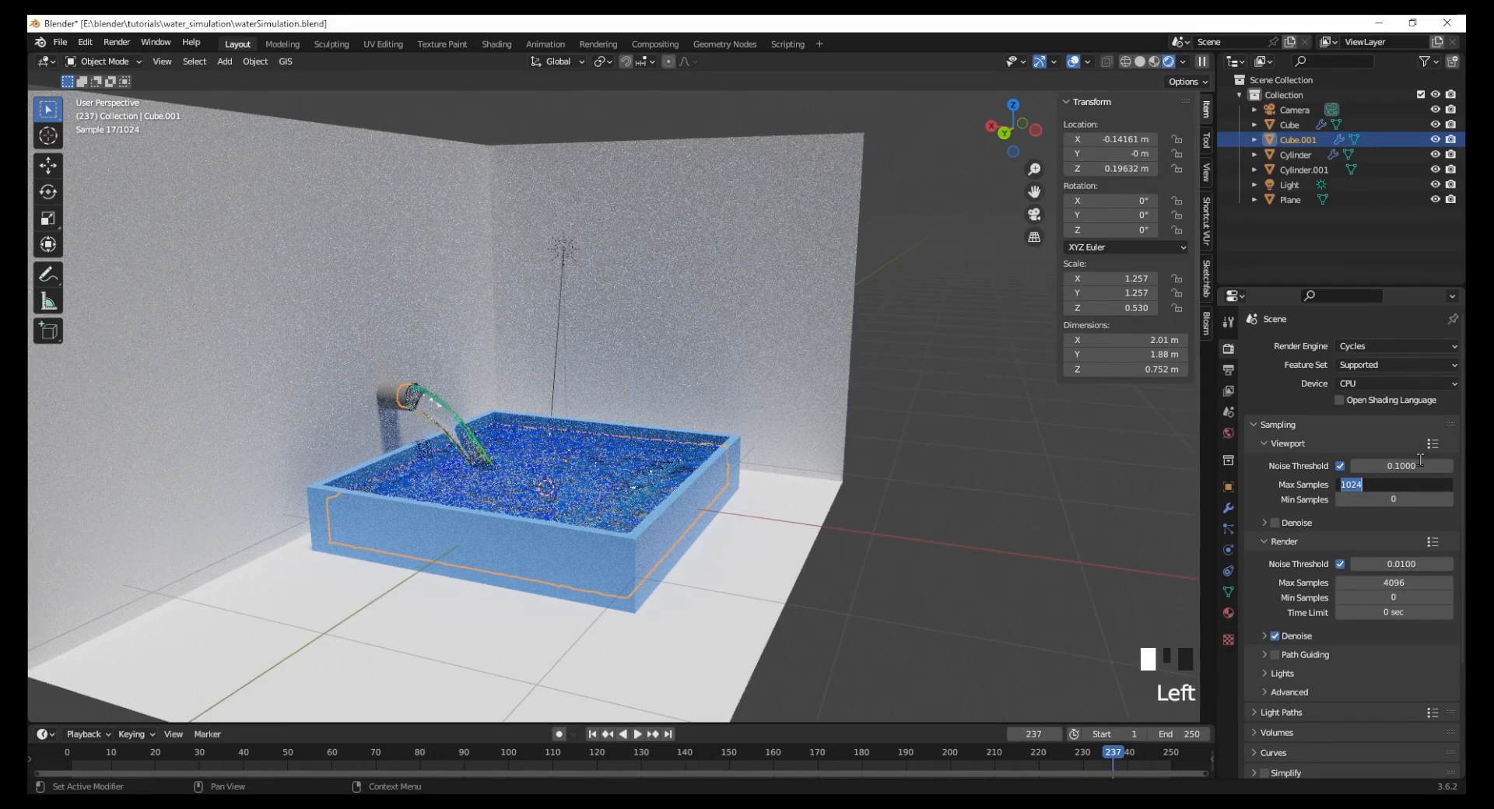
{"action": "type", "text": "8"}
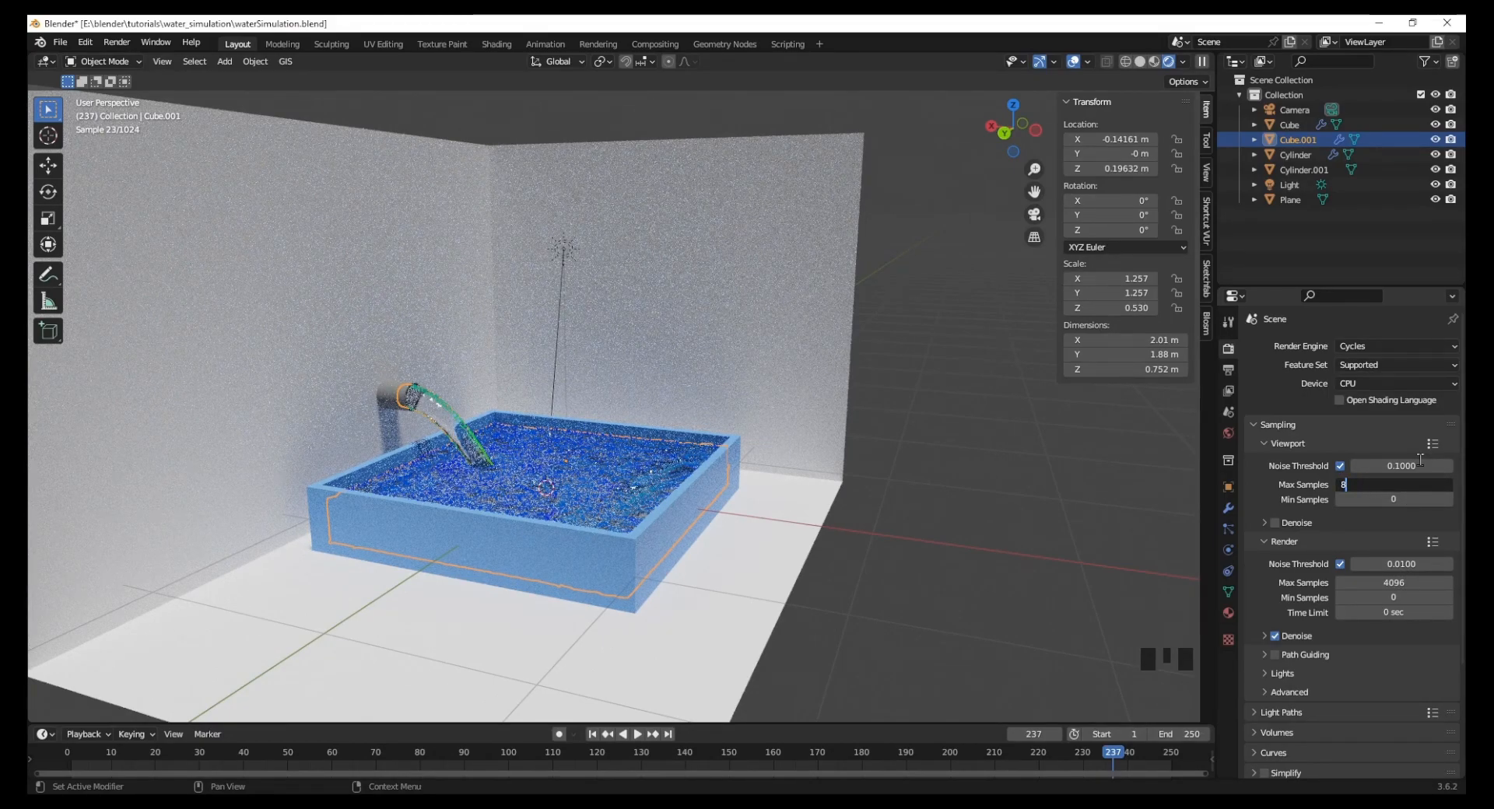
{"action": "left_click", "coordinate": [1408, 583]}
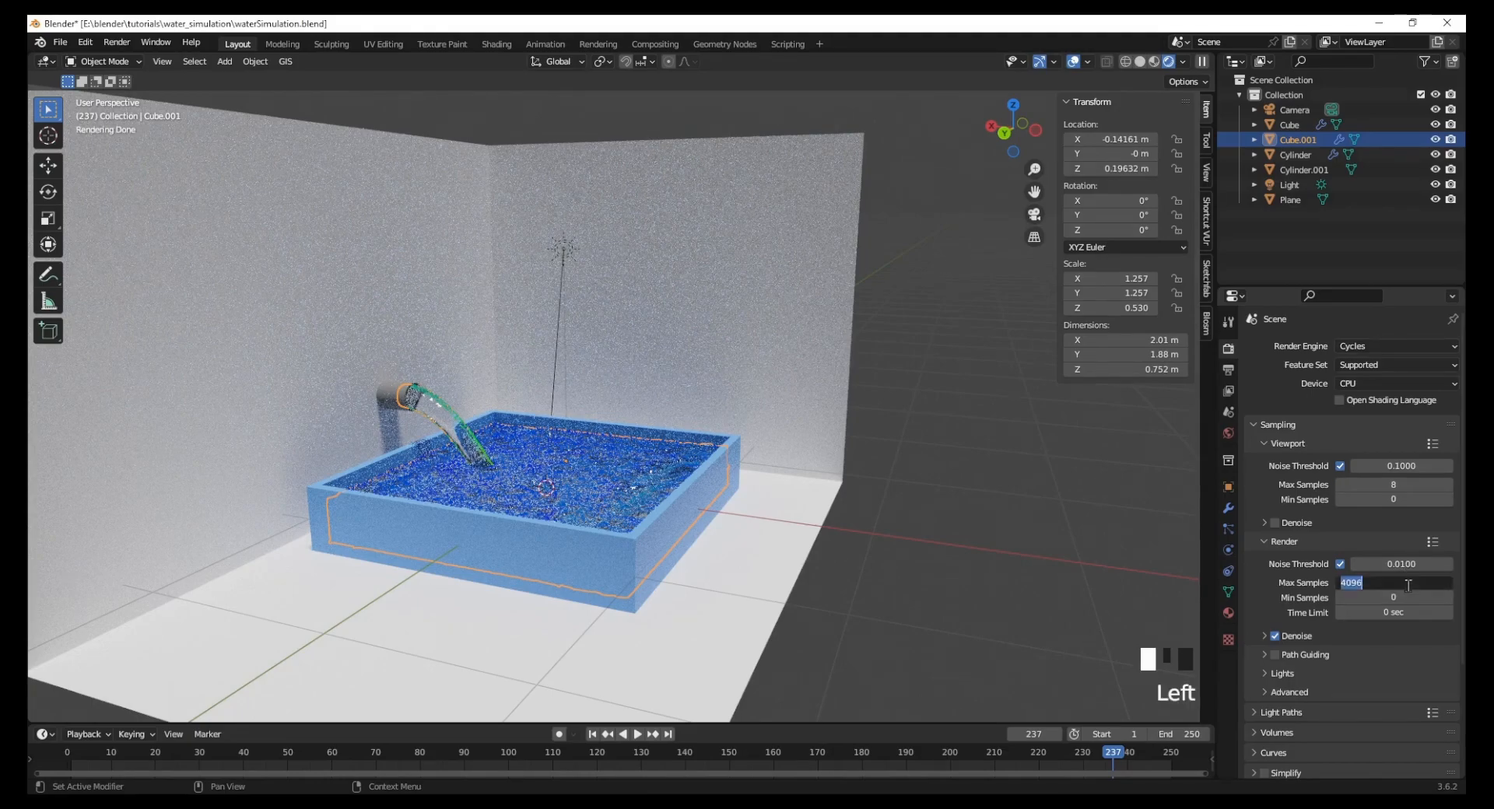
{"action": "type", "text": "12"}
{"action": "key", "text": "Return"}
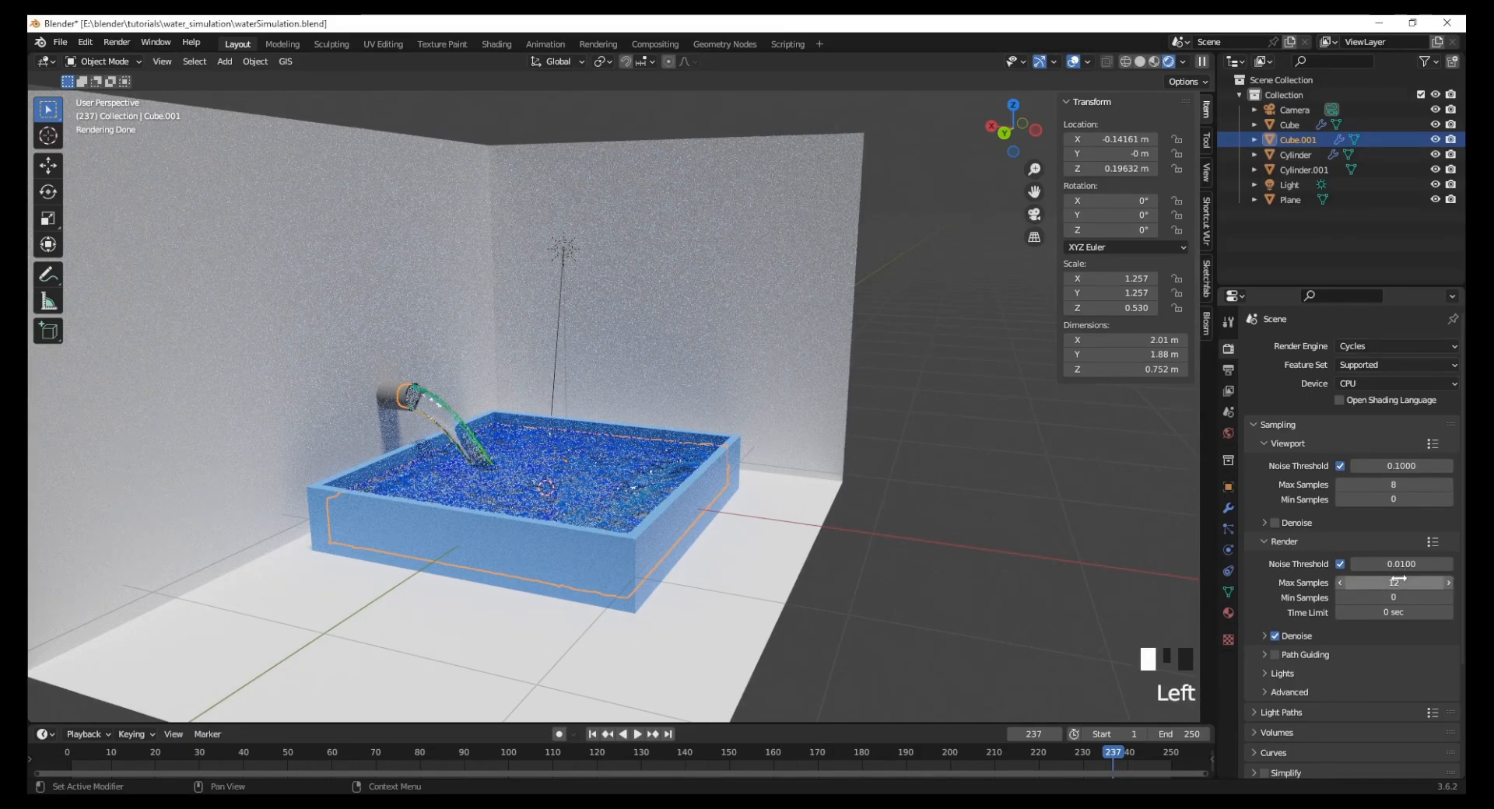
{"action": "left_click", "coordinate": [1274, 523]}
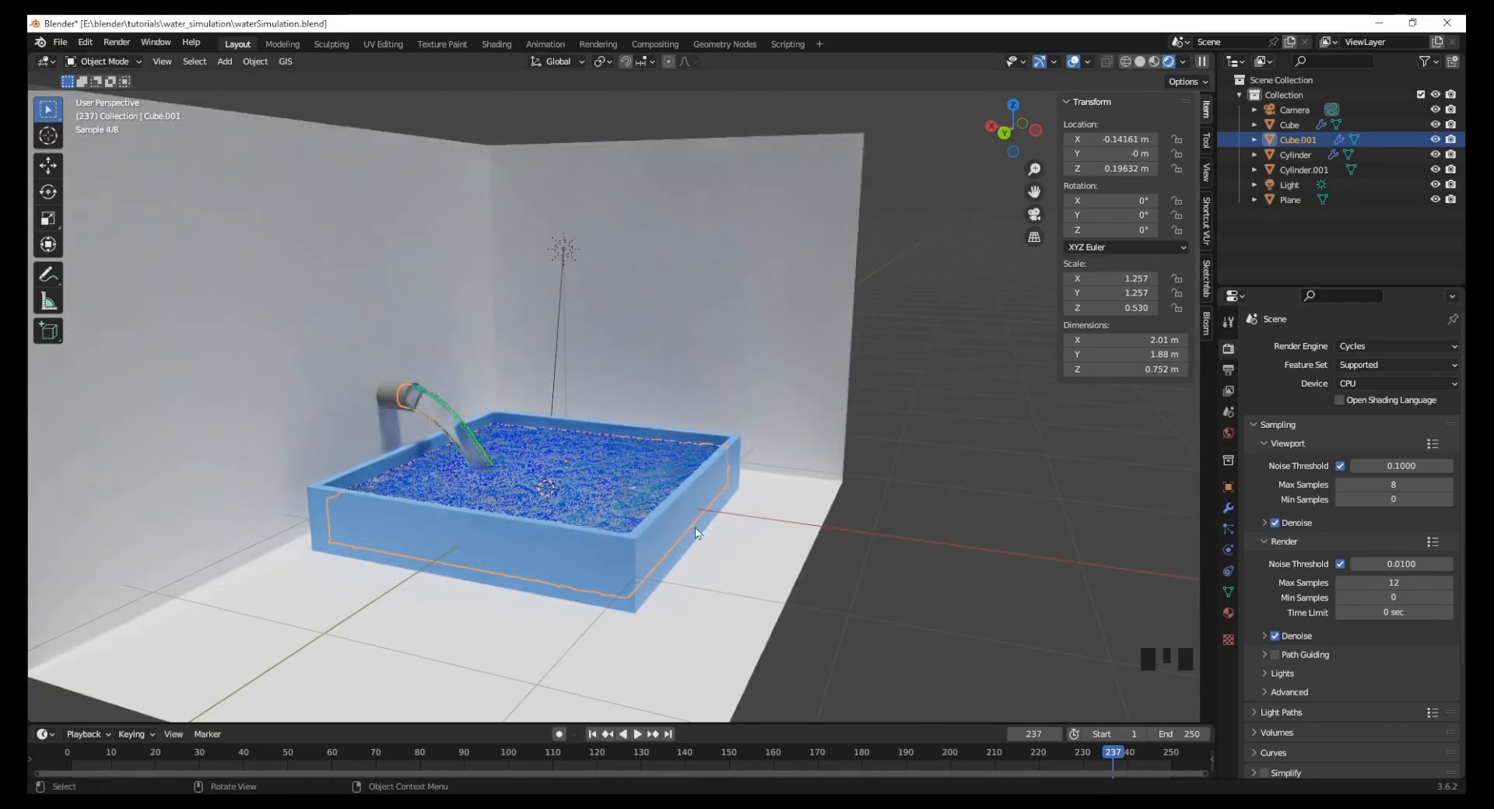
Step: Align the camera to a view from above the tray's front corner and shift it so the whole tray and spout are framed
{"action": "middle_click_drag", "start_coordinate": [857, 528], "coordinate": [988, 503], "text": "shift"}
{"action": "middle_click_drag", "start_coordinate": [939, 596], "coordinate": [907, 523]}
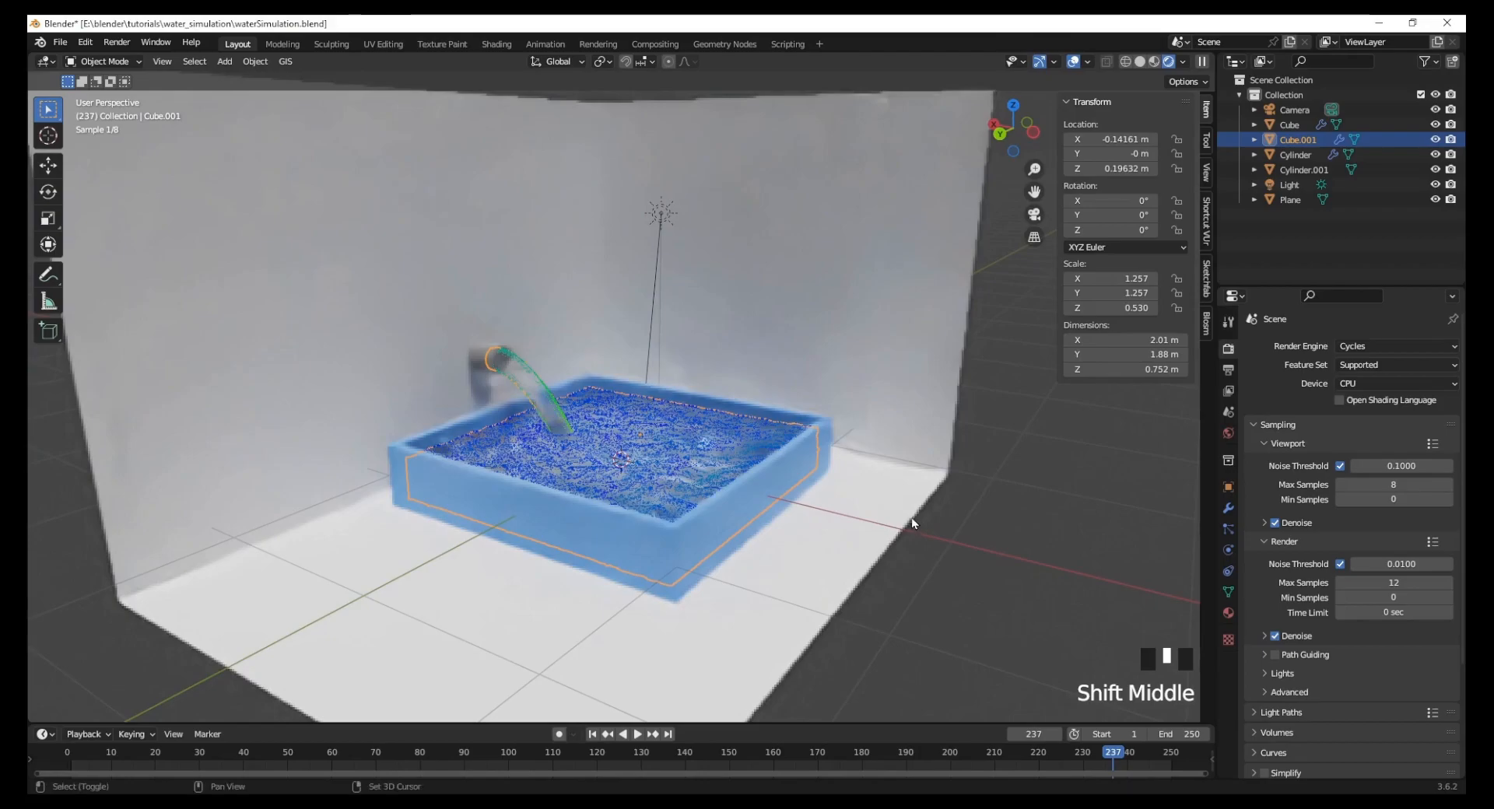
{"action": "left_click", "coordinate": [971, 560]}
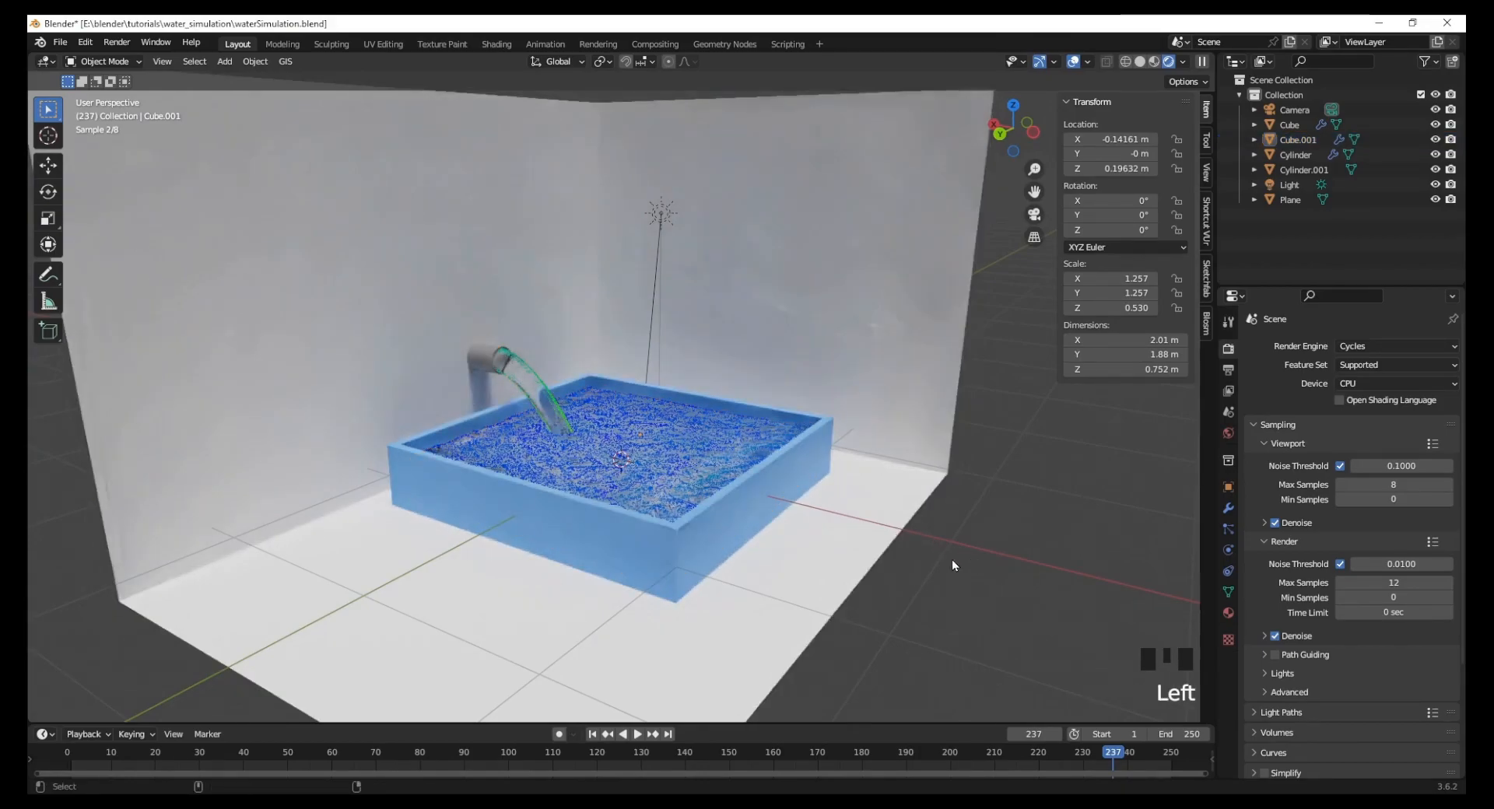
{"action": "key", "text": "ctrl+alt+KP_0"}
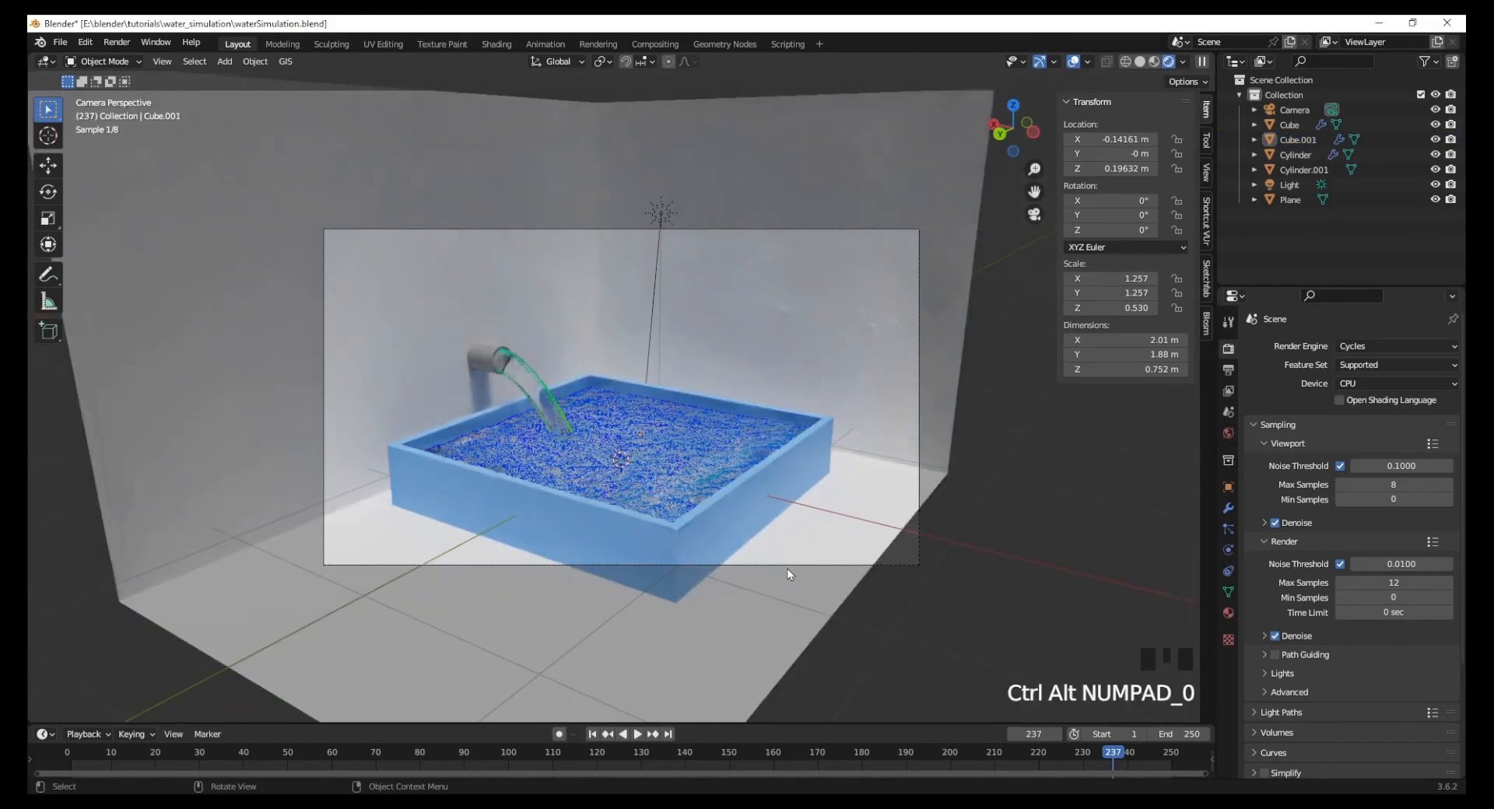
{"action": "left_click", "coordinate": [792, 565]}
{"action": "key", "text": "g"}
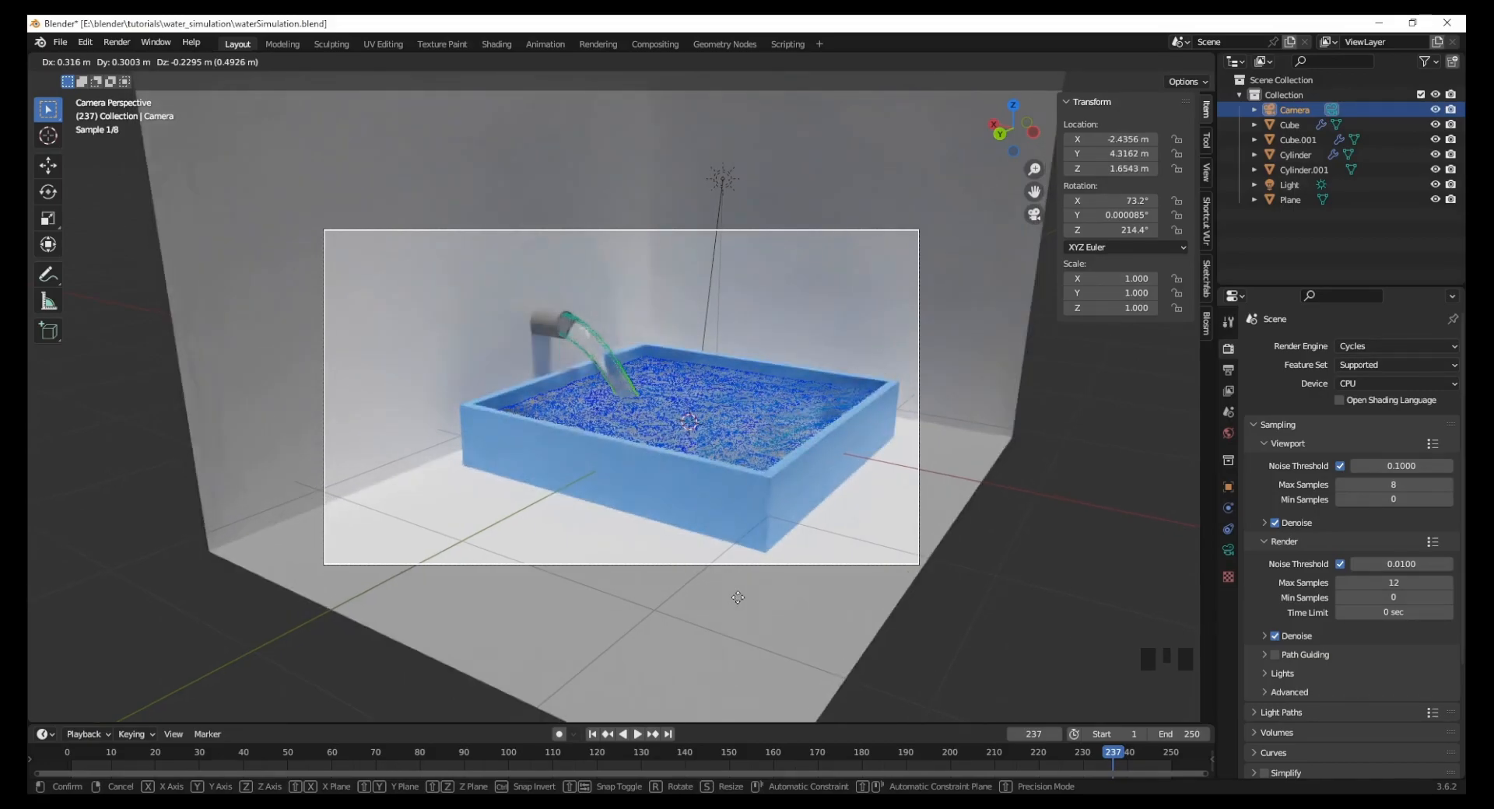
{"action": "left_click", "coordinate": [737, 597]}
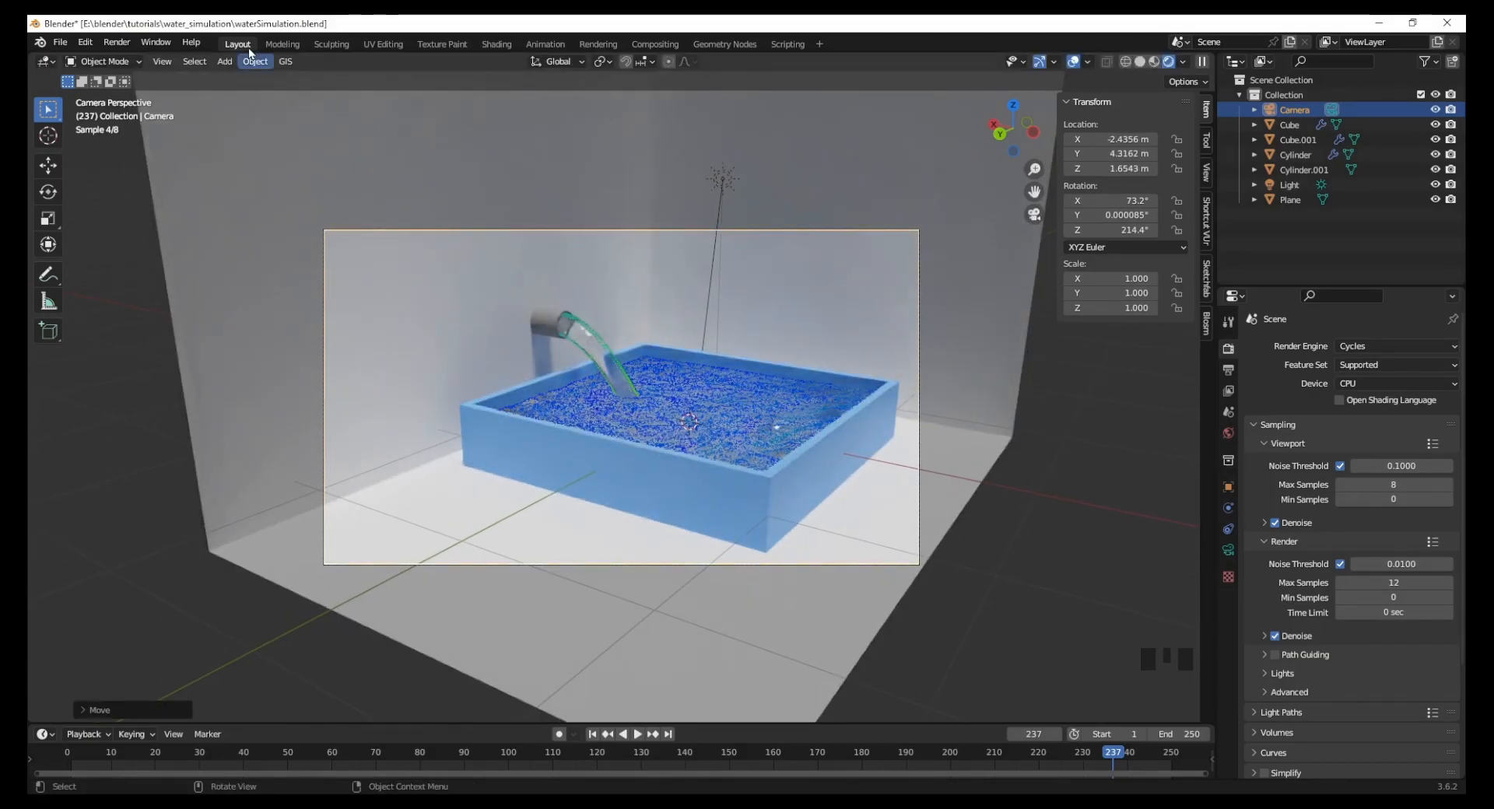
Step: Render a still image of frame 237, inspect it and close the render window
{"action": "left_click", "coordinate": [117, 42]}
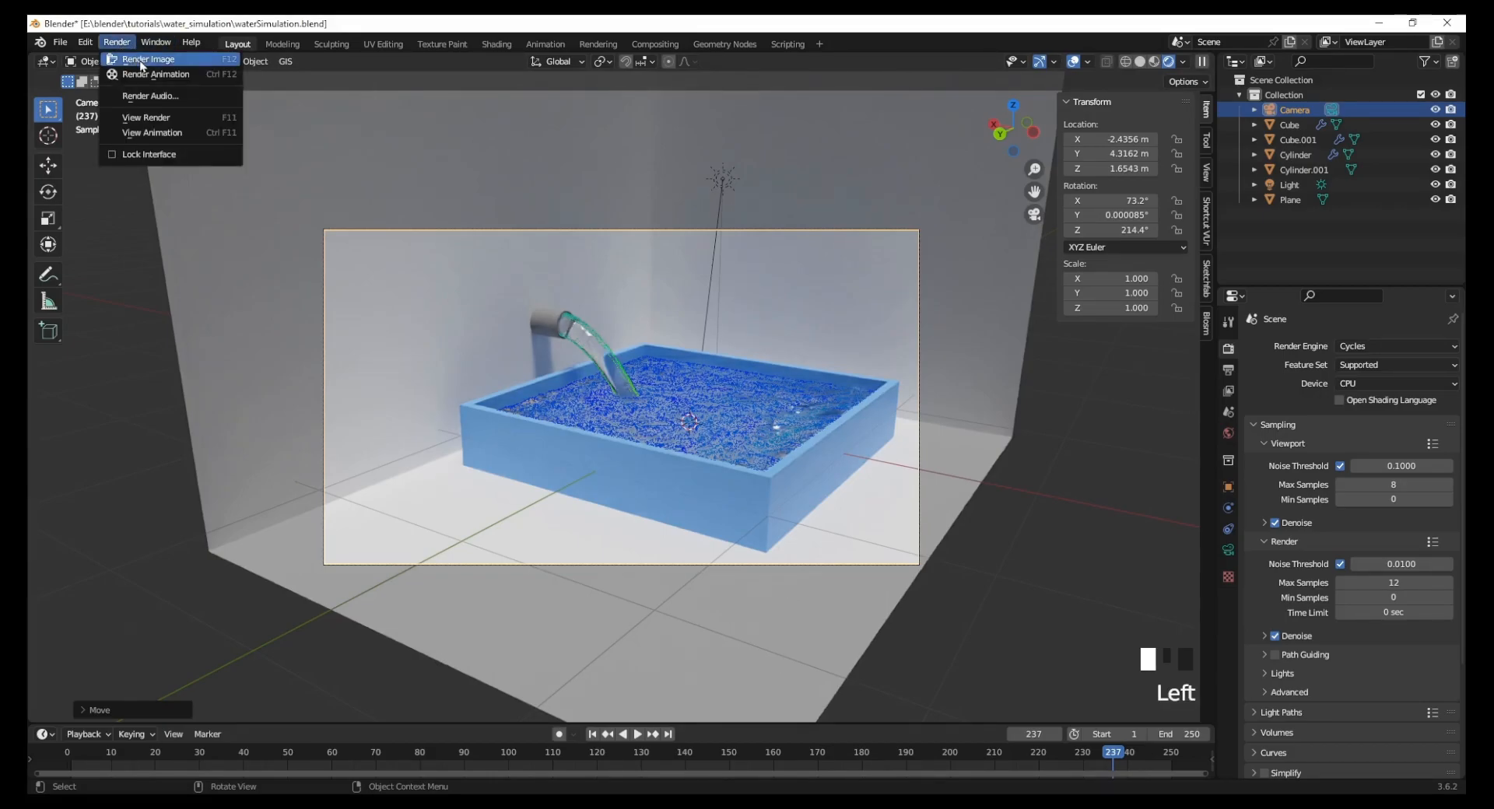
{"action": "left_click", "coordinate": [140, 60]}
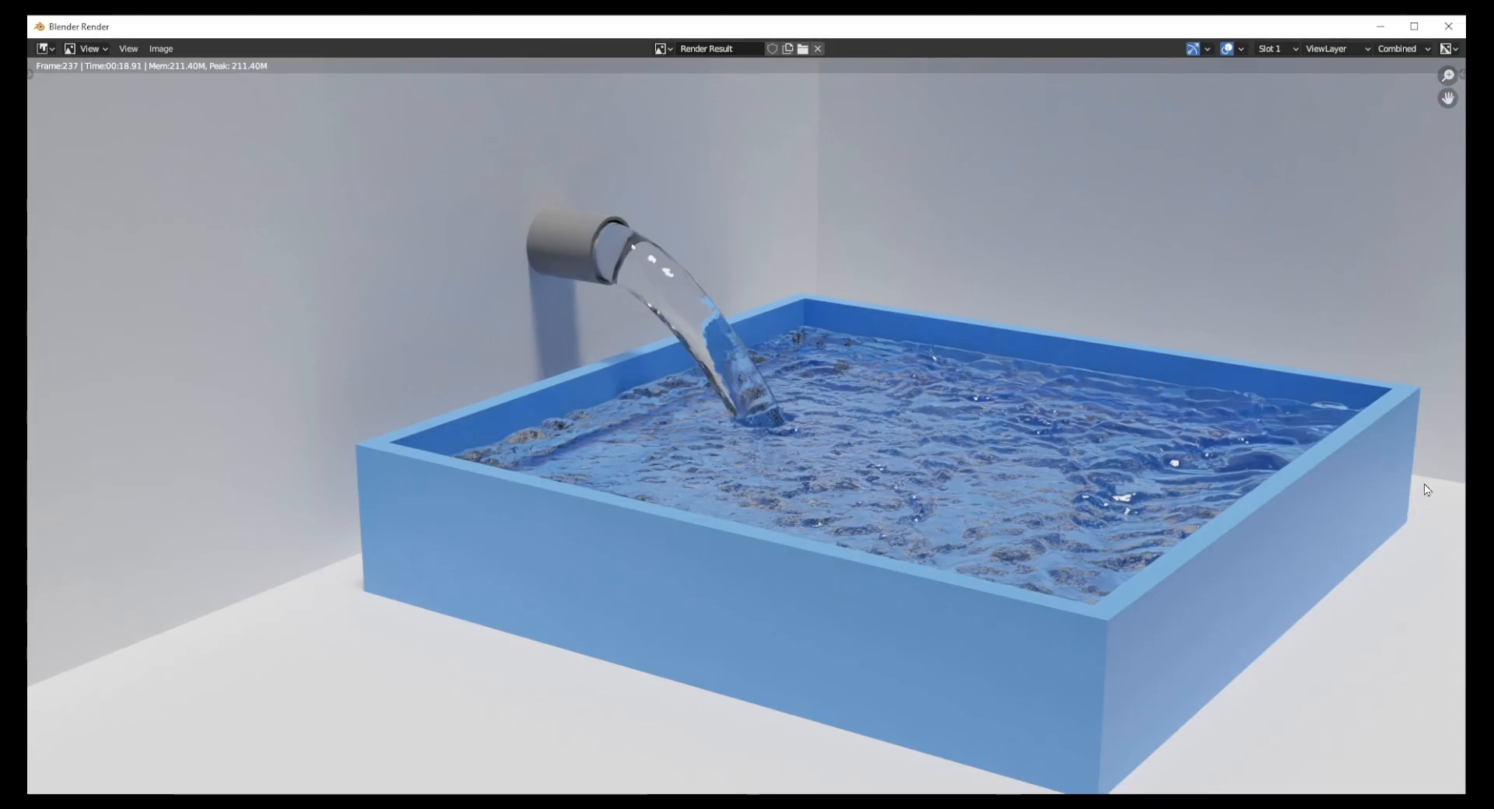
{"action": "left_click", "coordinate": [1450, 30]}
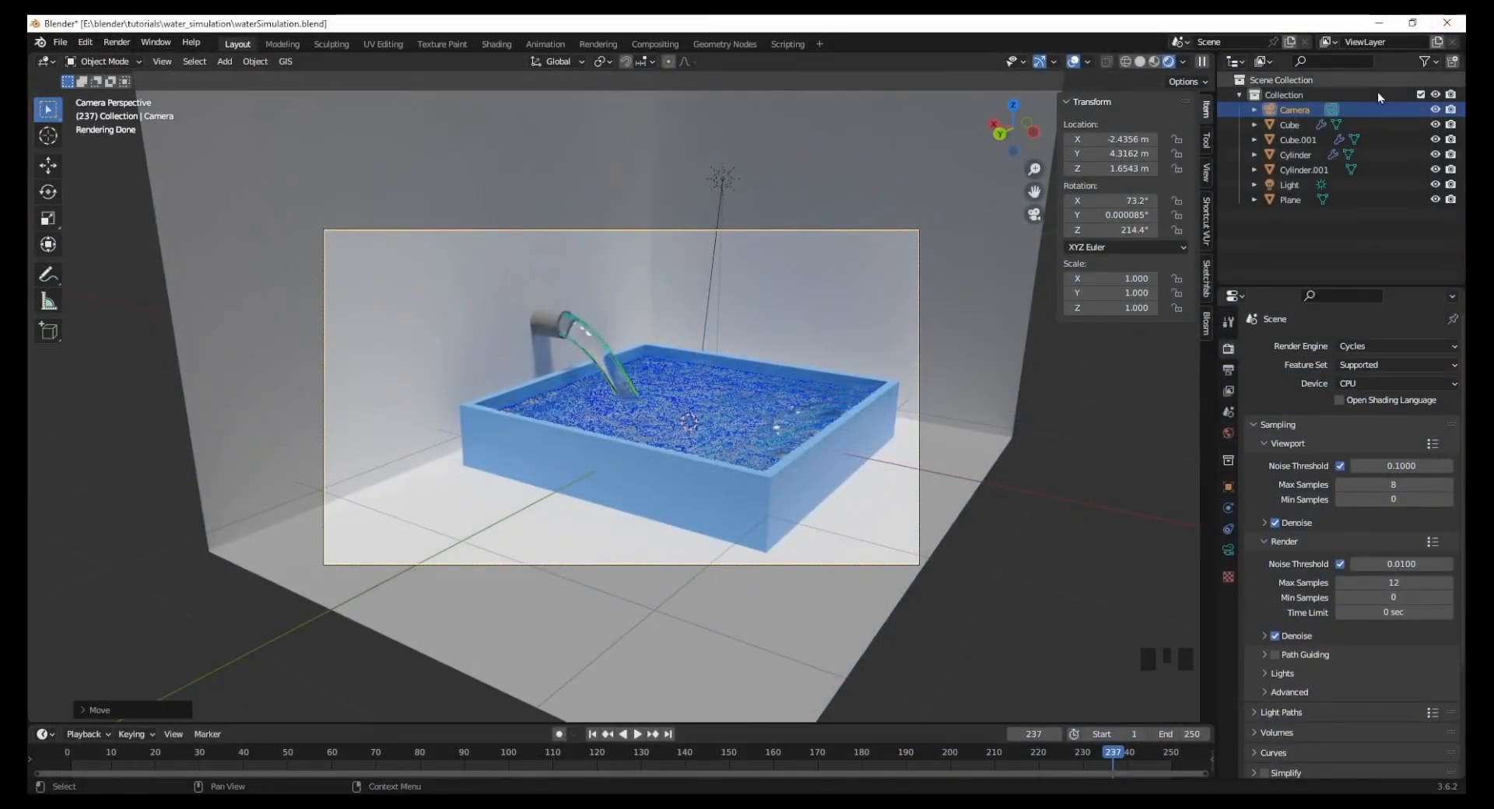